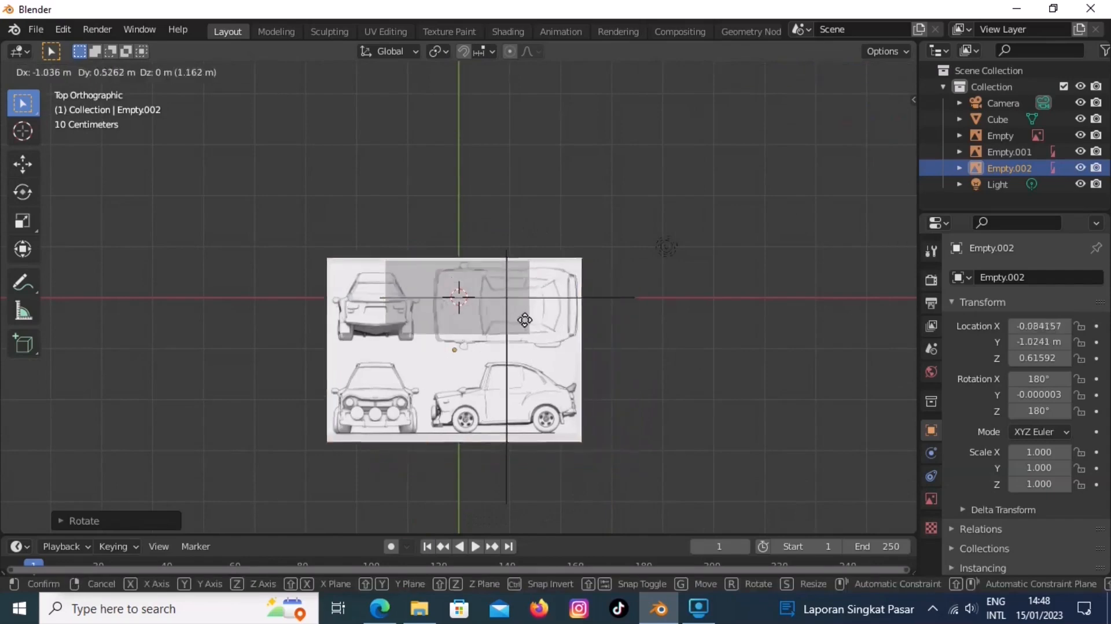
- Position the horizontal reference image in top view, rotate it 180°, and align its top-view car drawing with the box
click(486, 314)
middle_drag(508, 447, 517, 398)
key(KP_7)
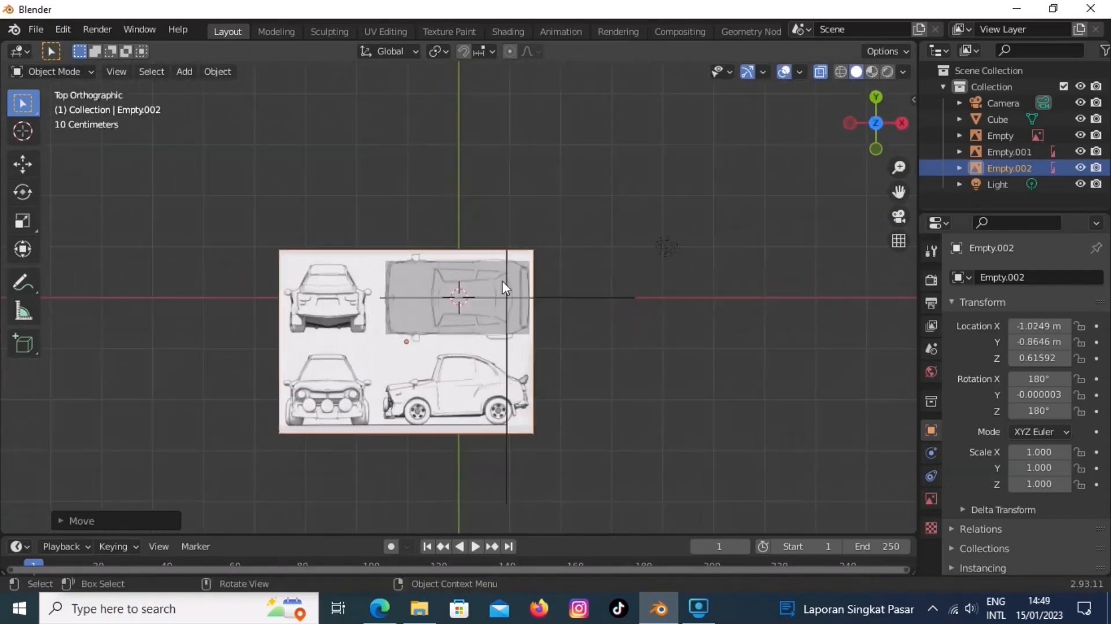
text(r180)
key(Return)
key(g)
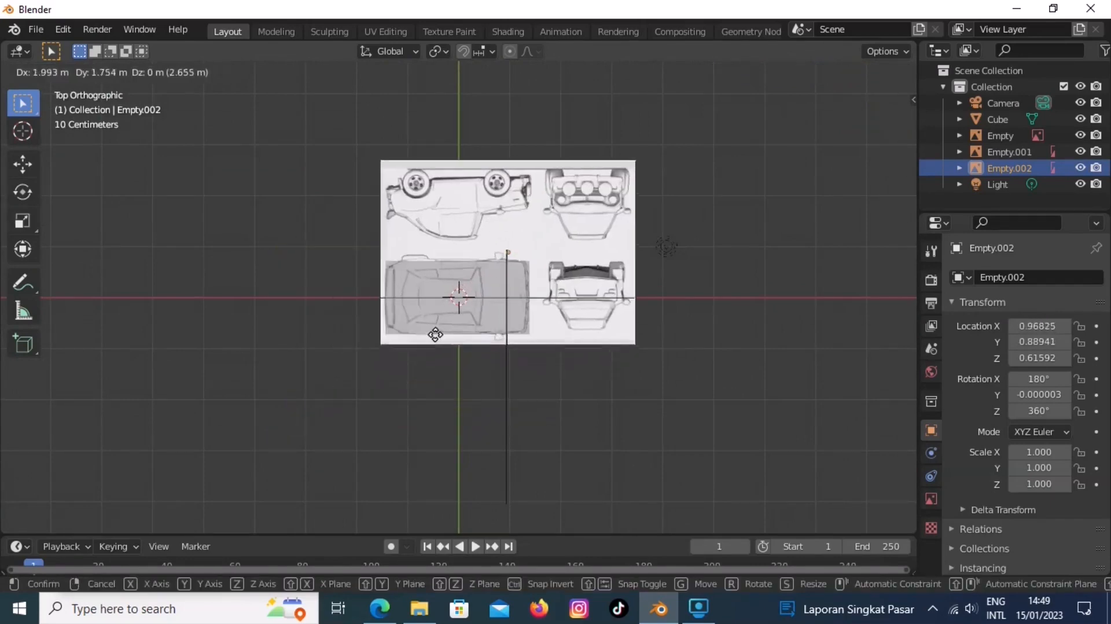
click(437, 333)
- Duplicate the vertical reference image used for the car's front drawing, leaving the copy in place
middle_drag(568, 342, 499, 272)
click(492, 255)
key(shift+d)
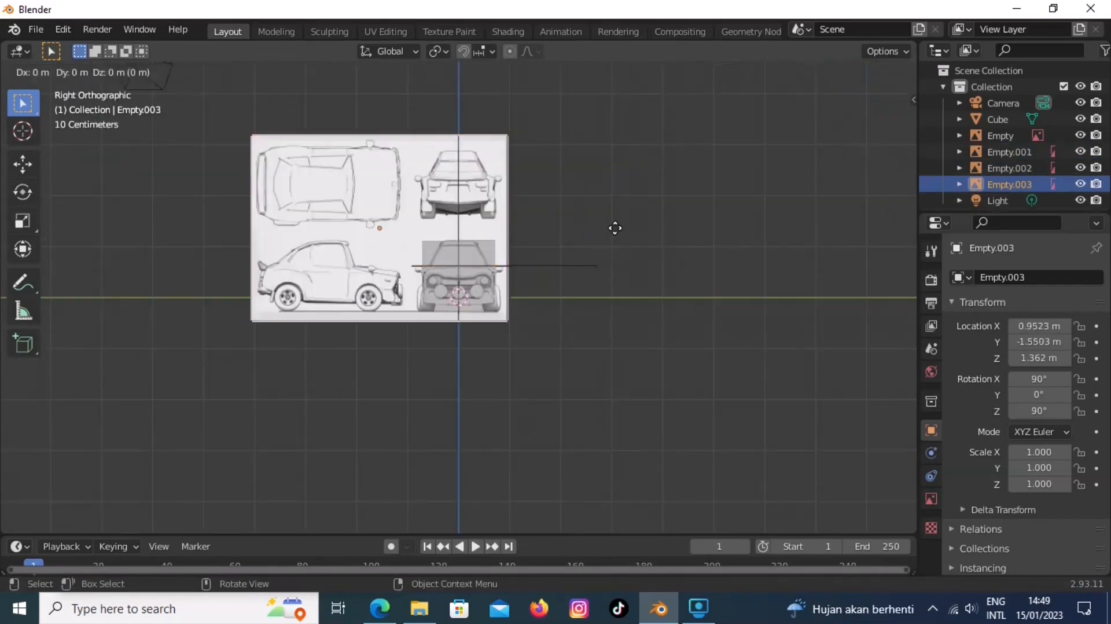
click(615, 228)
- Move the original of the duplicated image down along Z about 1.8 m so its rear-view car drawing lines up with the box
key(ctrl+KP_3)
click(654, 261)
key(g)
key(z)
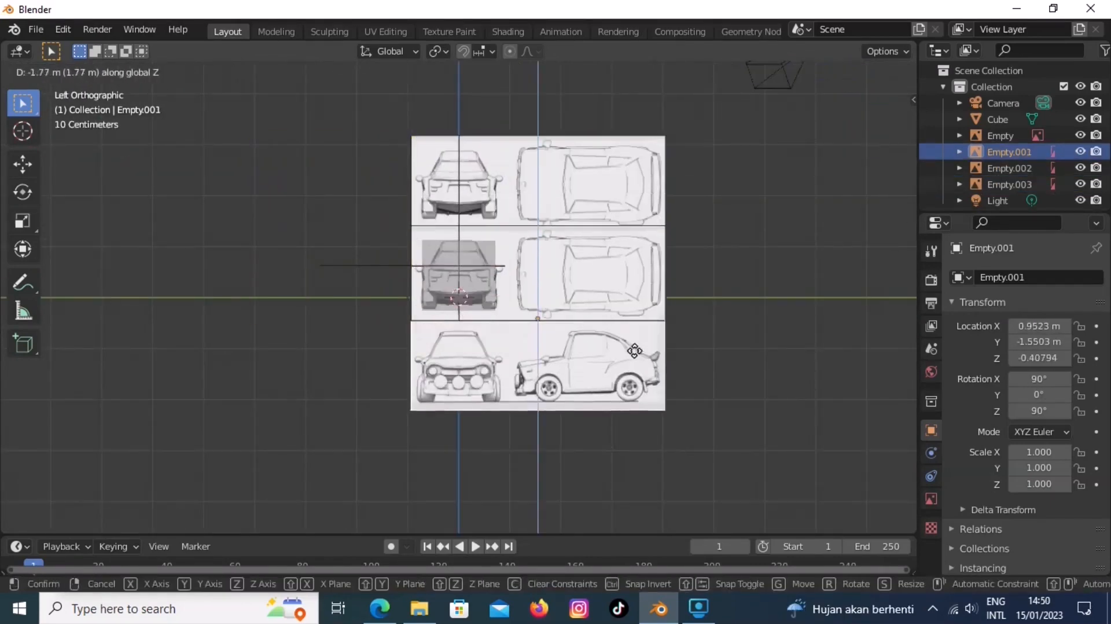
click(653, 431)
- Set the side-profile reference image to Back depth, Front side only, hidden in perspective, with 0.7 opacity
middle_drag(654, 431, 496, 273)
click(495, 273)
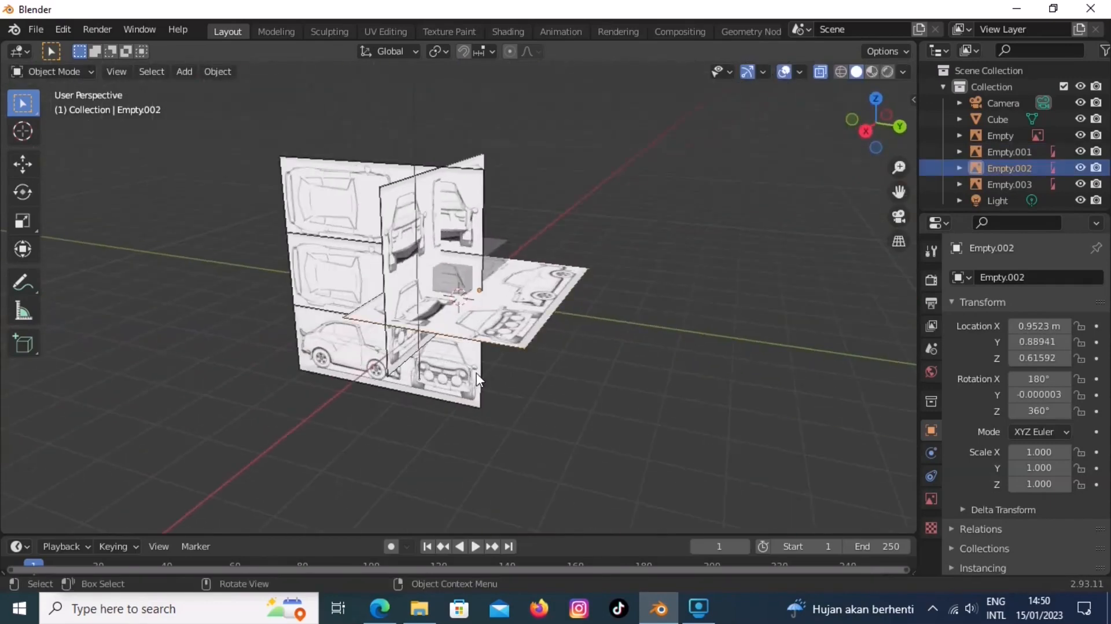
key(KP_1)
click(1038, 135)
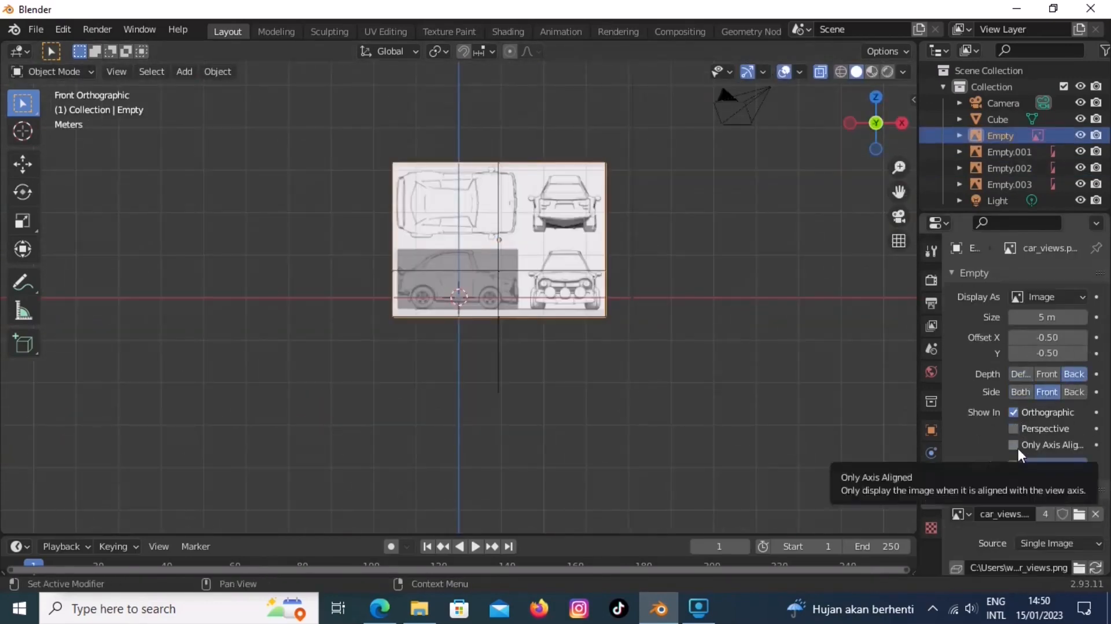
middle_drag(642, 297, 580, 310)
key(KP_3)
key(KP_1)
click(1013, 466)
mouse_move(1069, 466)
mouse_down()
mouse_move(1045, 465)
mouse_move(1067, 466)
mouse_move(1058, 466)
mouse_up()
- Try to link the side-profile image's object data to the other three reference images
middle_drag(579, 306, 599, 344)
click(556, 399)
shift+click(549, 232)
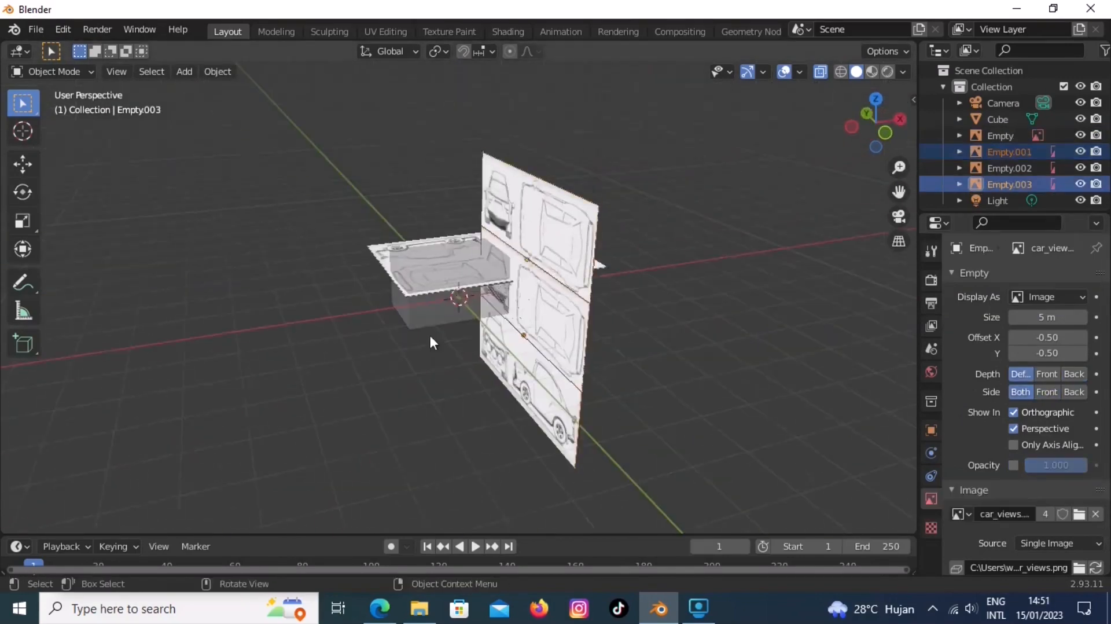
middle_drag(432, 342, 445, 358)
shift+click(384, 308)
key(KP_3)
key(KP_1)
shift+click(605, 186)
right_click(605, 185)
click(217, 72)
mouse_move(273, 372)
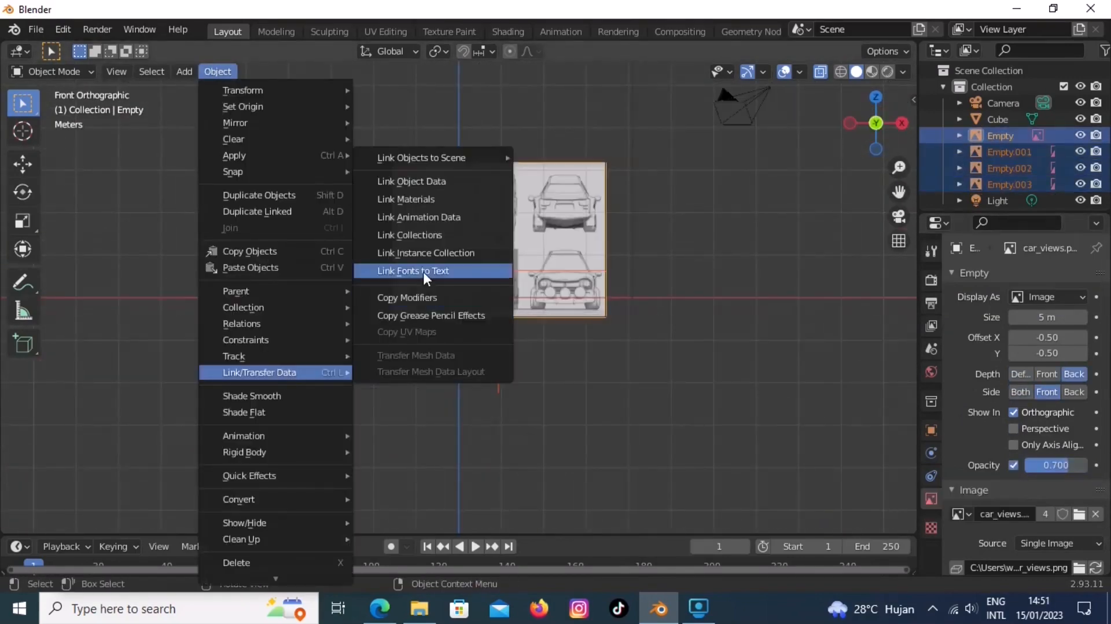
click(438, 184)
- Set the horizontal top-view reference image to Back depth, Front side only, hidden in perspective, with 0.7 opacity
middle_drag(636, 338, 552, 367)
click(559, 298)
click(1073, 375)
click(1046, 393)
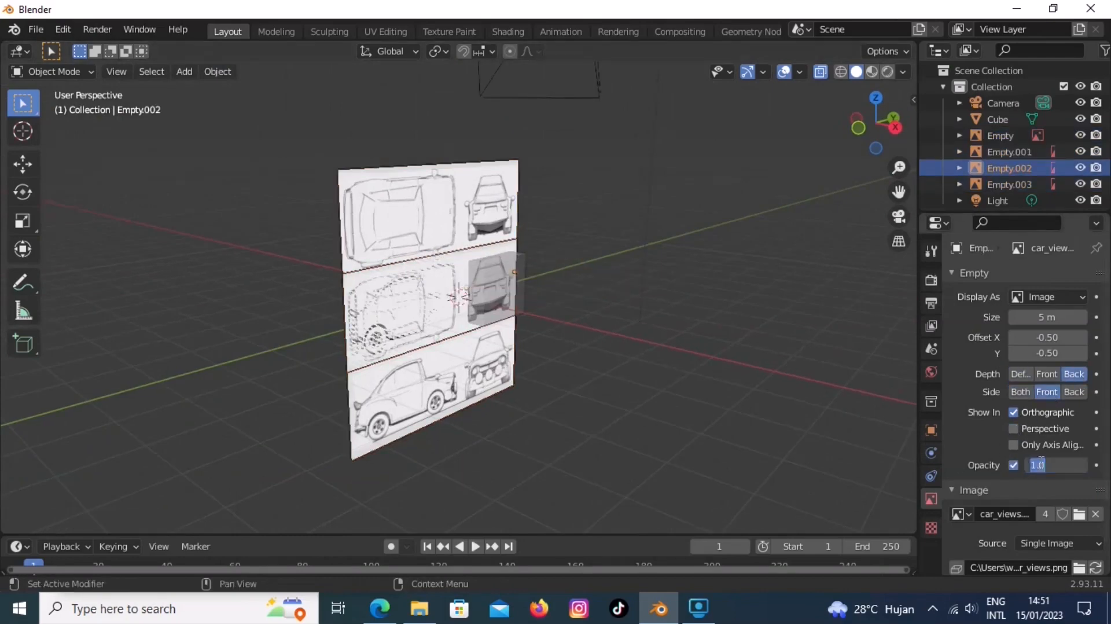
text(0.5)
key(Return)
- Set the lowered rear-view reference image to Back depth, Front side only, hidden in perspective, with 0.7 opacity
click(431, 399)
click(1074, 376)
click(1046, 392)
click(1013, 429)
click(1013, 464)
click(1042, 465)
- Set the upper front-view reference image to Back depth, Front side only, and hide it in perspective
click(1074, 374)
click(1046, 392)
click(1013, 429)
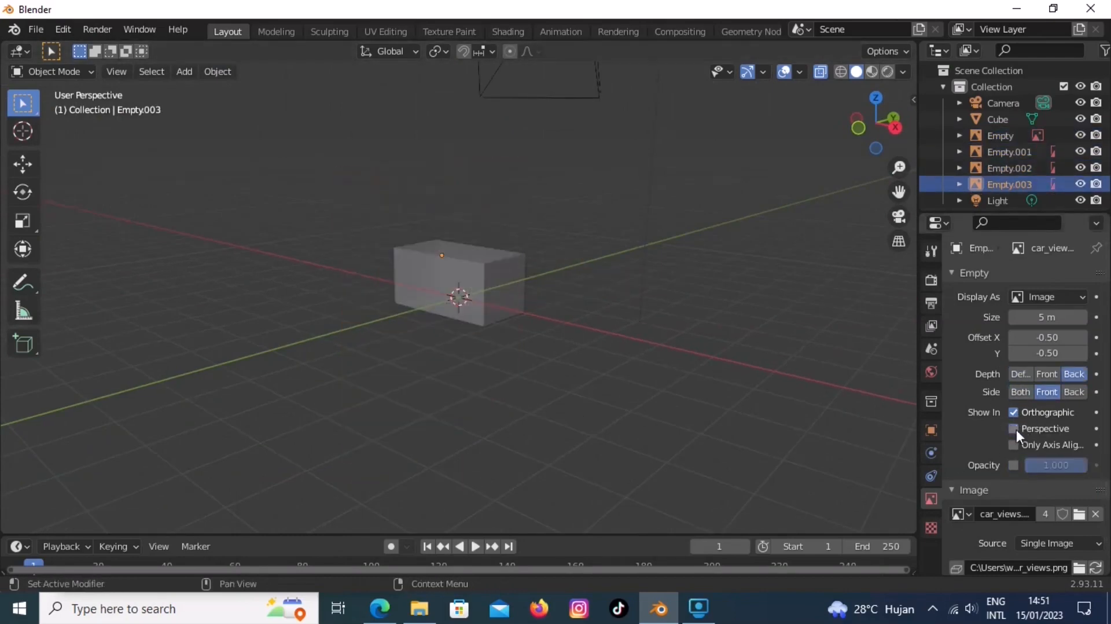
- Show the horizontal reference image only from its Back side in top view, keeping its depth at Back
key(KP_3)
key(KP_7)
click(605, 224)
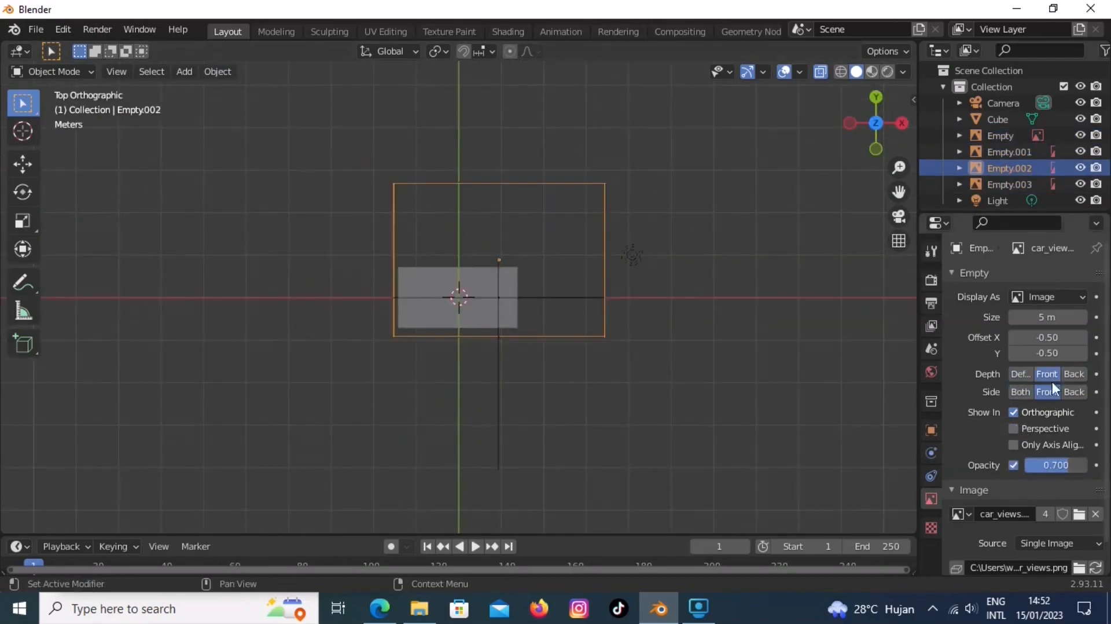
click(1071, 392)
click(1074, 374)
- Show the lowered rear-view reference image only from its Back side and compare the right, left and top views
key(KP_3)
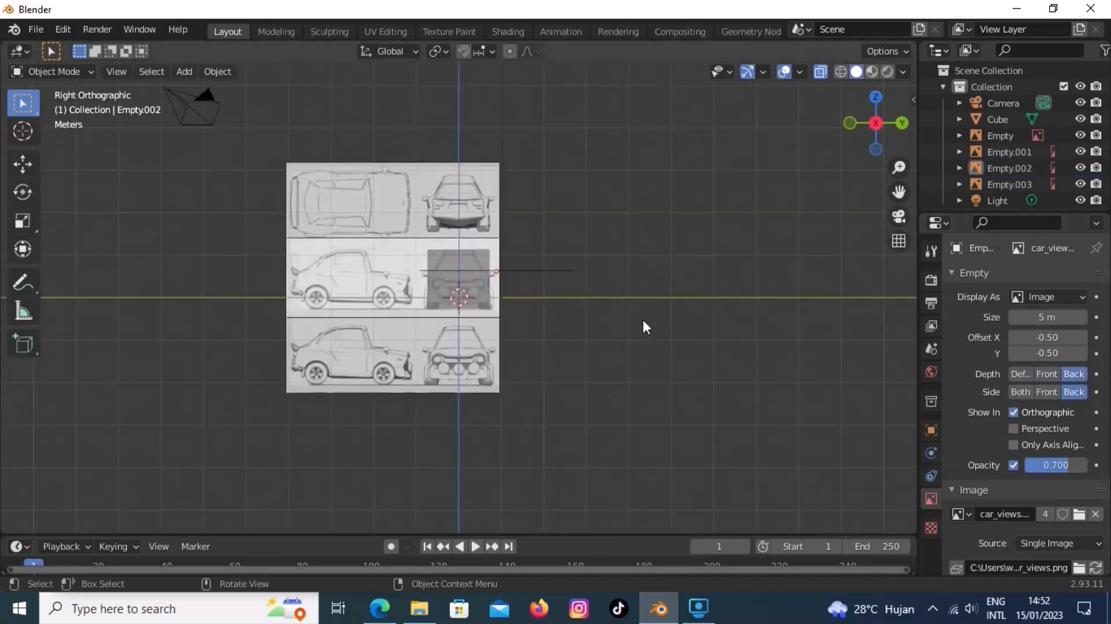
key(ctrl+KP_3)
click(636, 359)
key(KP_3)
key(ctrl+KP_3)
key(KP_7)
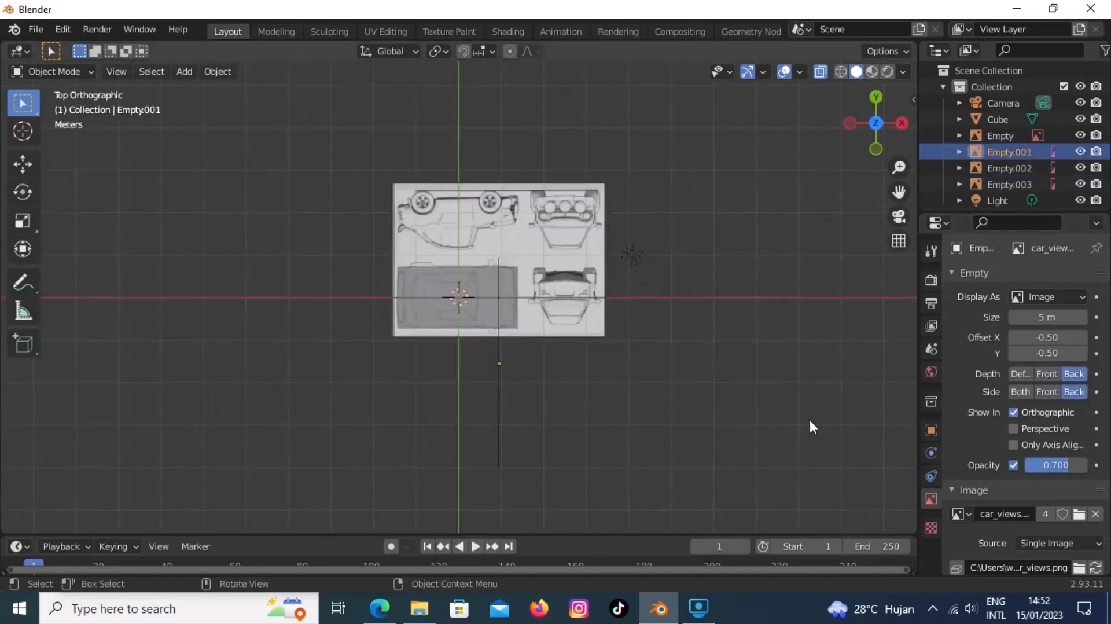
key(KP_1)
- Delete the placeholder box and the light from the scene
click(808, 419)
key(KP_7)
click(517, 293)
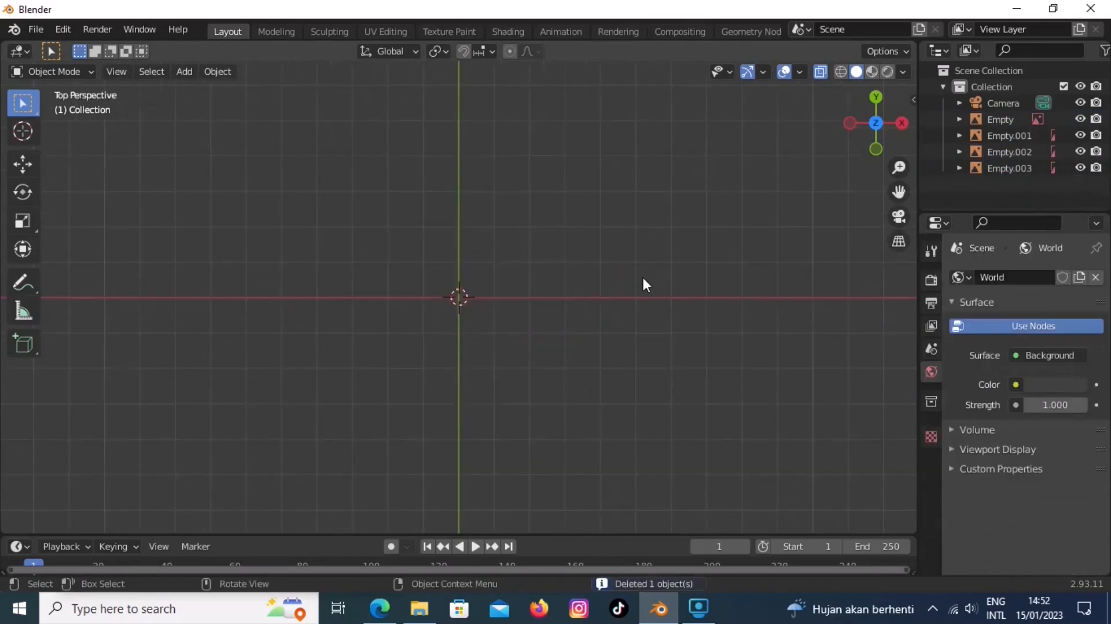
- Move the four reference images into a new collection named referensi and make that collection unselectable
text(ensi)
key(Return)
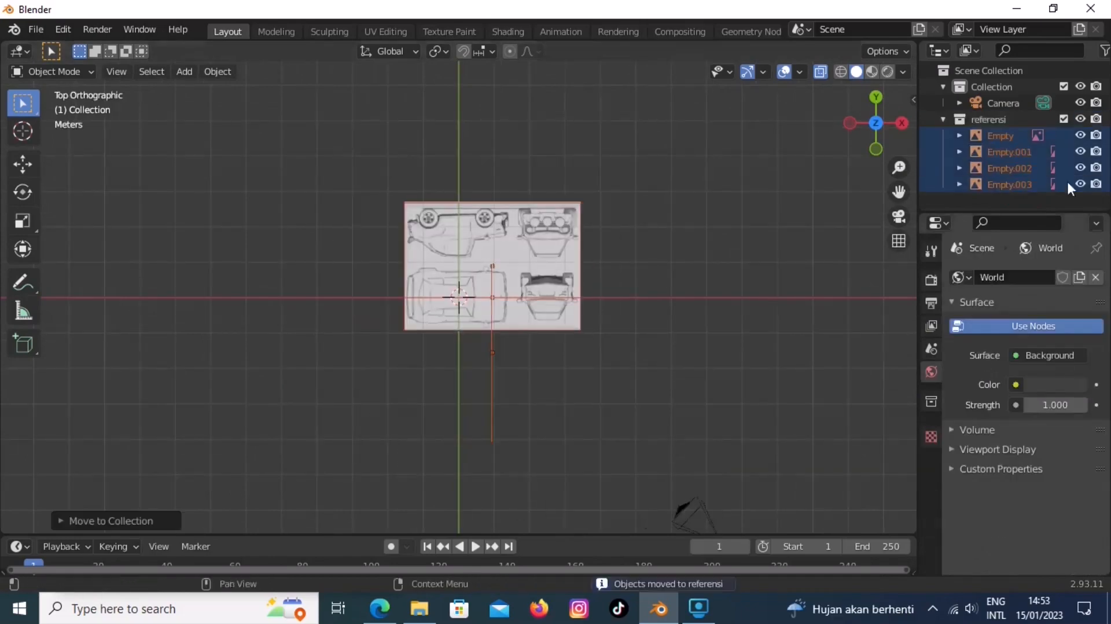
click(1105, 51)
click(998, 83)
click(980, 119)
click(943, 119)
- Add a single-vertex mesh and move the vertex along X to the windshield base on the car's centreline in top view
scroll(571, 261, up, 5)
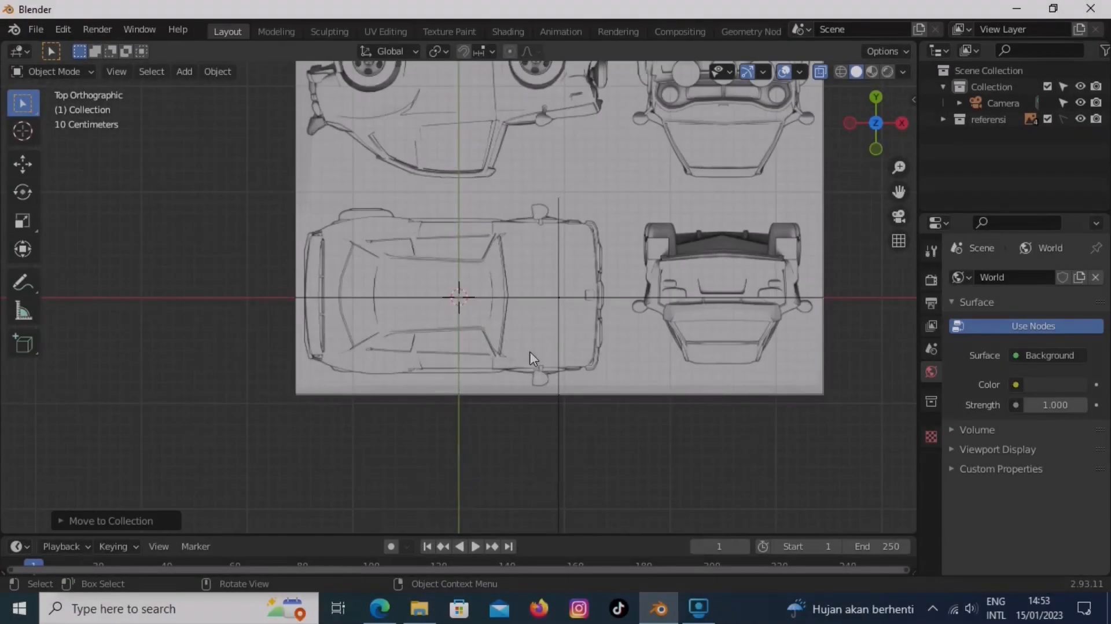
key(shift+a)
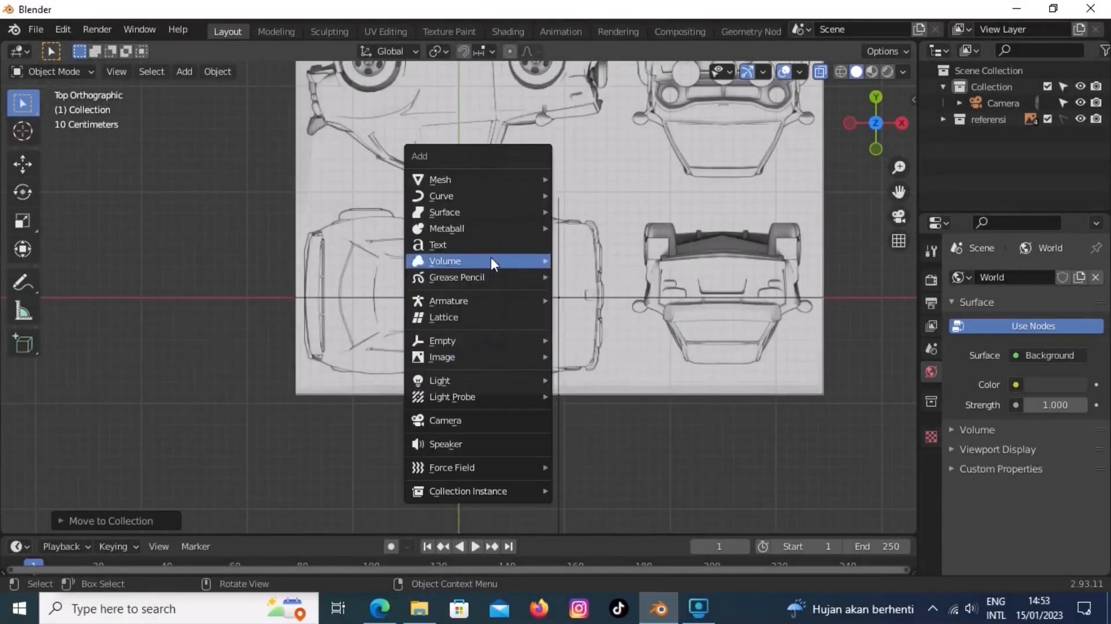
mouse_move(471, 181)
mouse_move(625, 405)
click(739, 407)
scroll(474, 311, up, 3)
key(e)
key(x)
click(535, 309)
- Extrude the vertex around one half of the hood outline, fill it, and add two loop cuts in each direction
key(e)
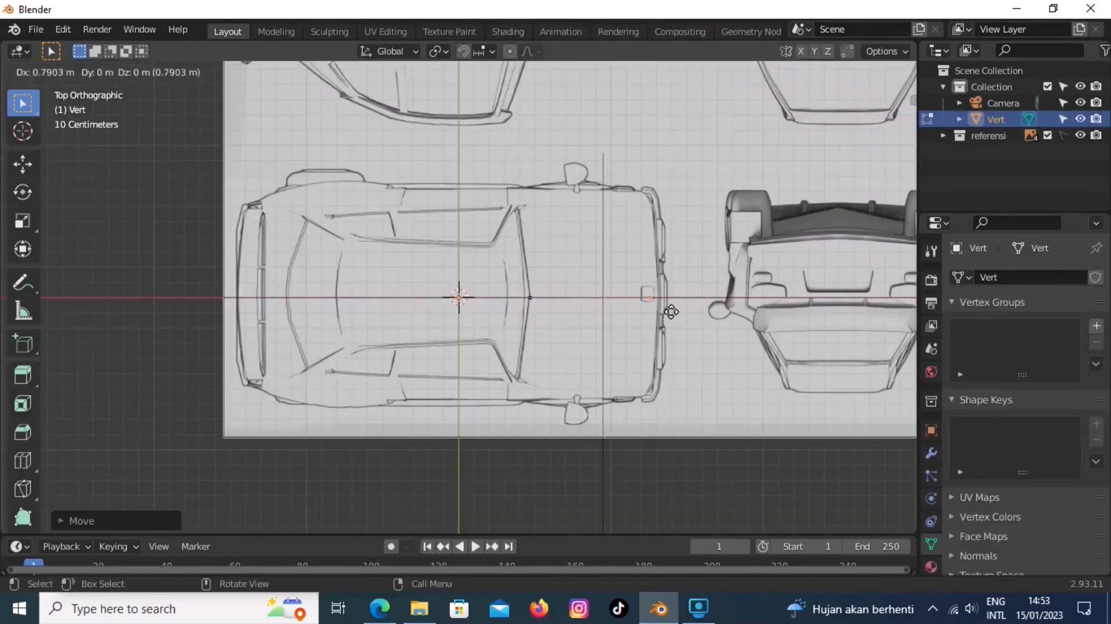
click(671, 310)
key(e)
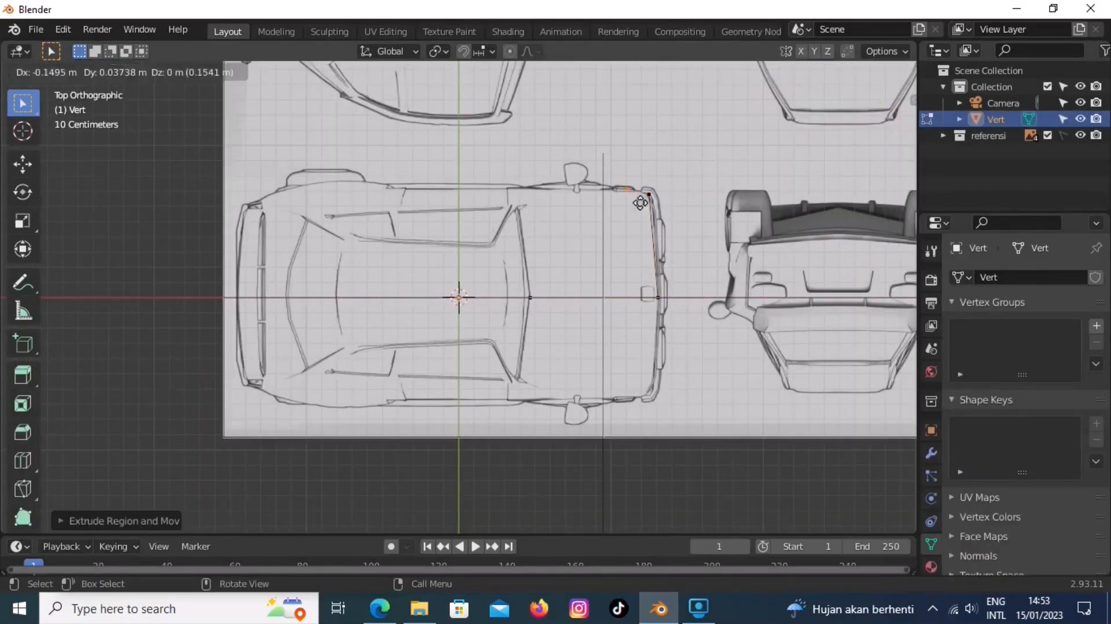
click(532, 202)
key(2)
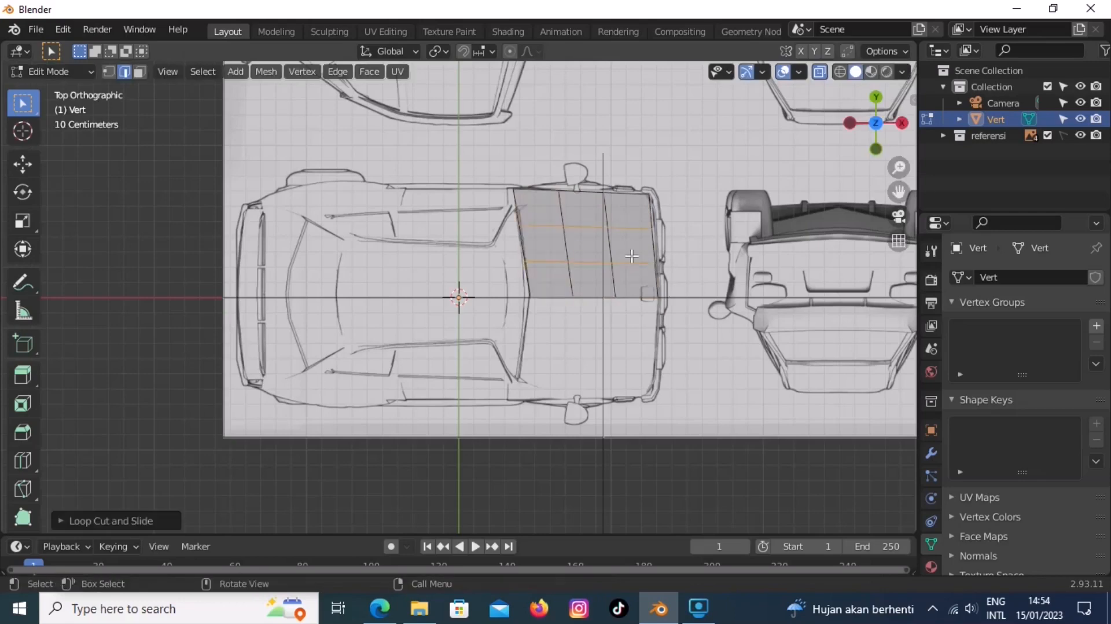
- Raise the hood mesh about 0.59 m along Z to the bonnet line of the side-profile drawing
key(KP_1)
scroll(636, 289, down, 4)
scroll(666, 359, up, 4)
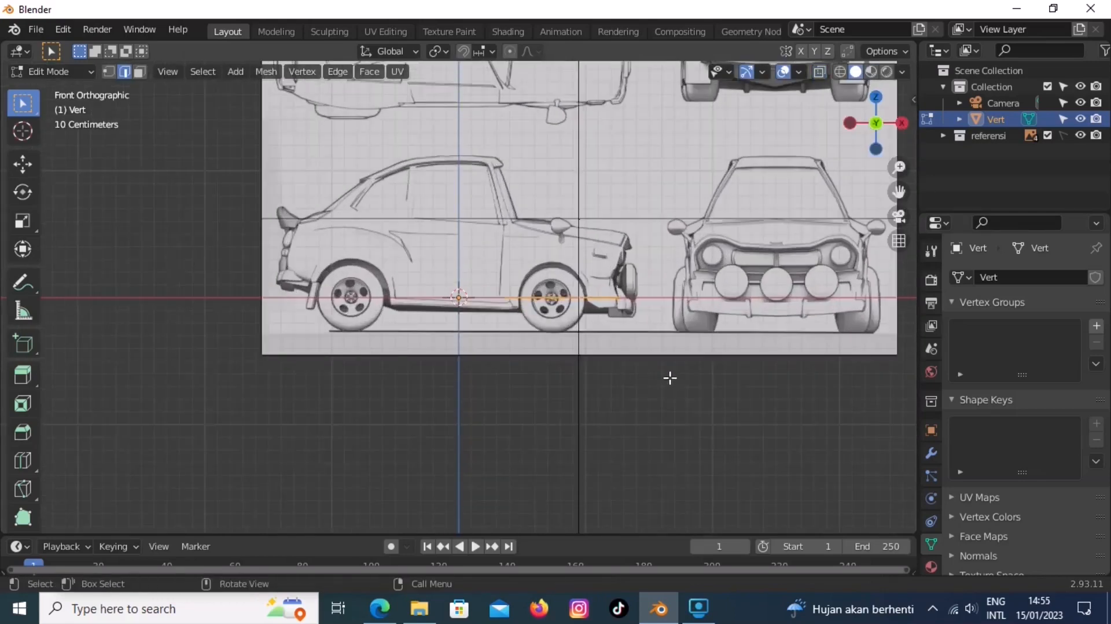
key(g)
key(z)
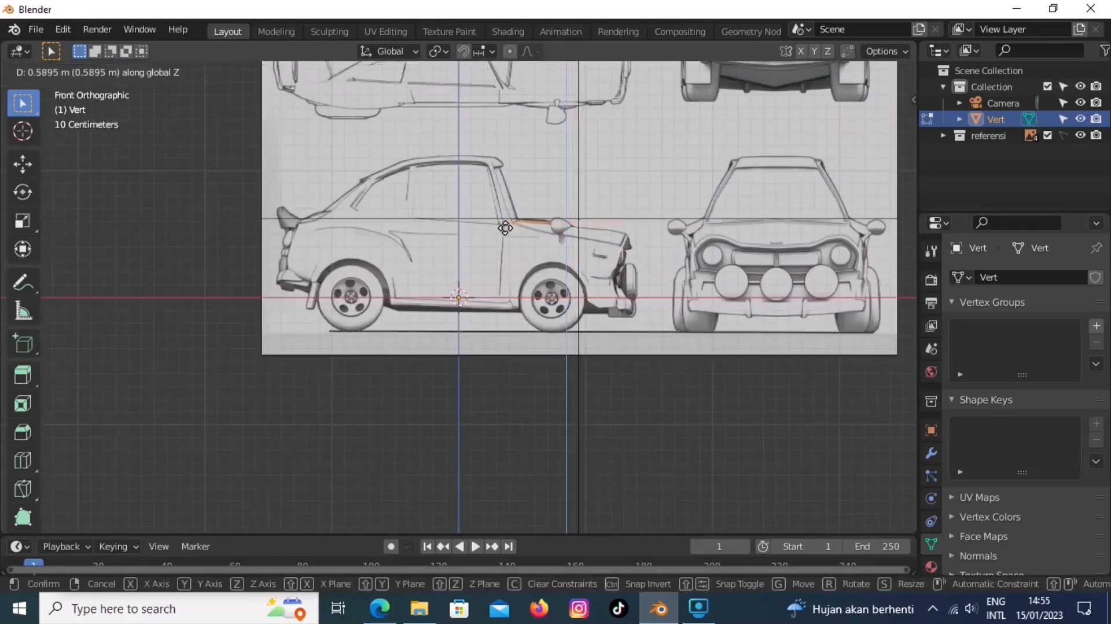
click(505, 227)
- Move the hood's front edge and the two inner cross rows along Z to follow the sloping bonnet in the side profile
key(g)
key(z)
click(635, 256)
drag(574, 213, 596, 230)
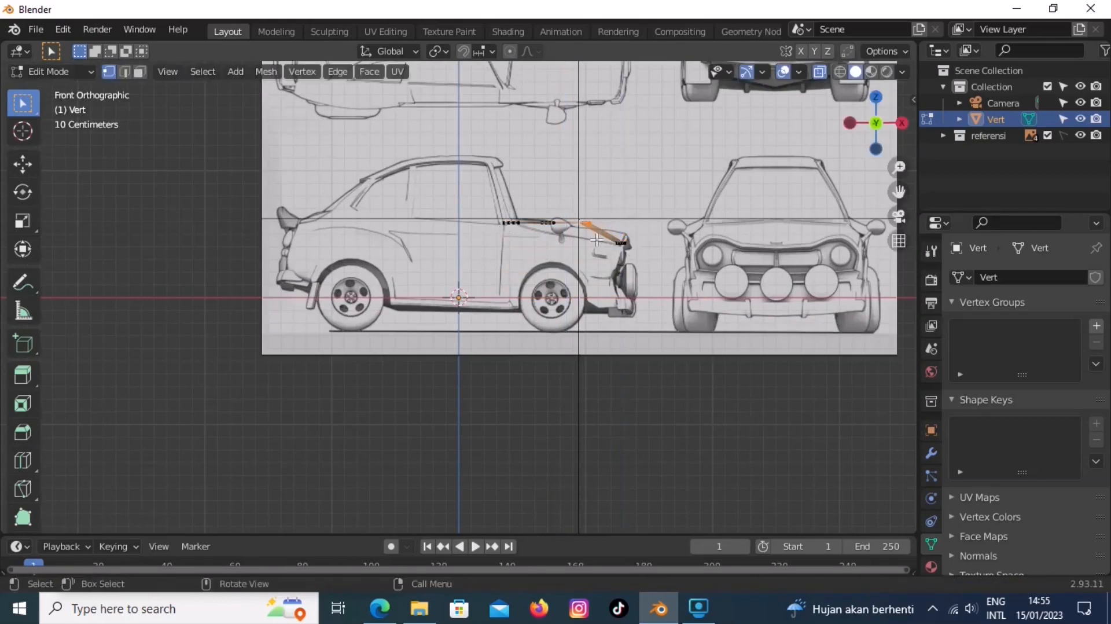
key(g)
key(z)
click(596, 243)
drag(536, 212, 558, 228)
key(g)
key(z)
click(557, 234)
- Shift the hood's centreline vertices and the lengthwise row nearest the outer edge along Z to match the front drawing's curvature
key(KP_3)
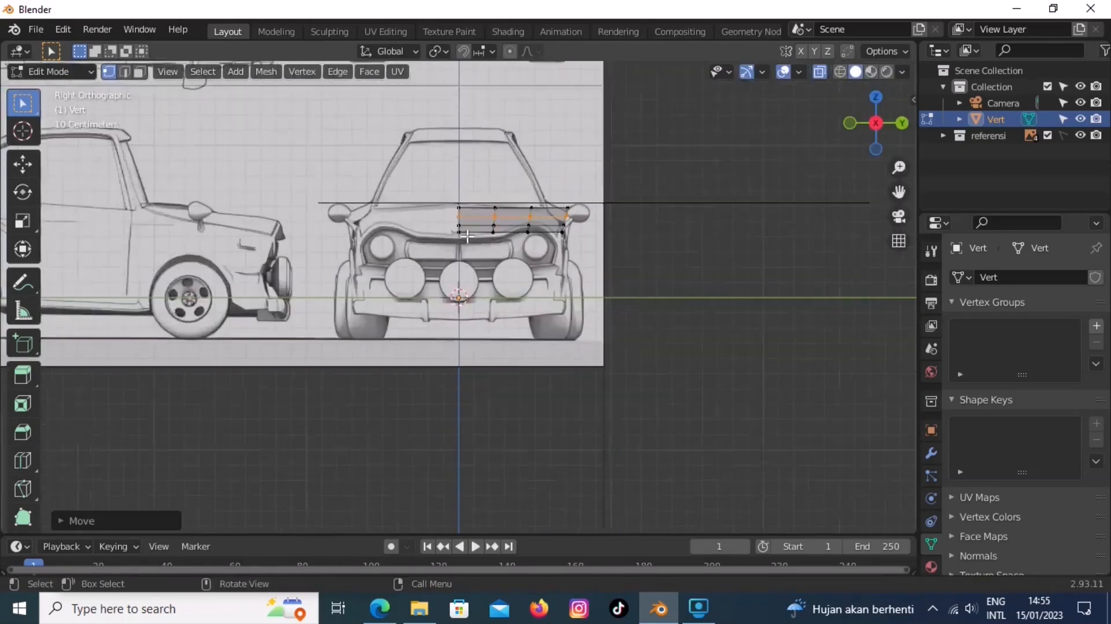
scroll(463, 232, up, 2)
drag(450, 160, 468, 219)
key(g)
key(z)
click(466, 209)
drag(548, 158, 569, 214)
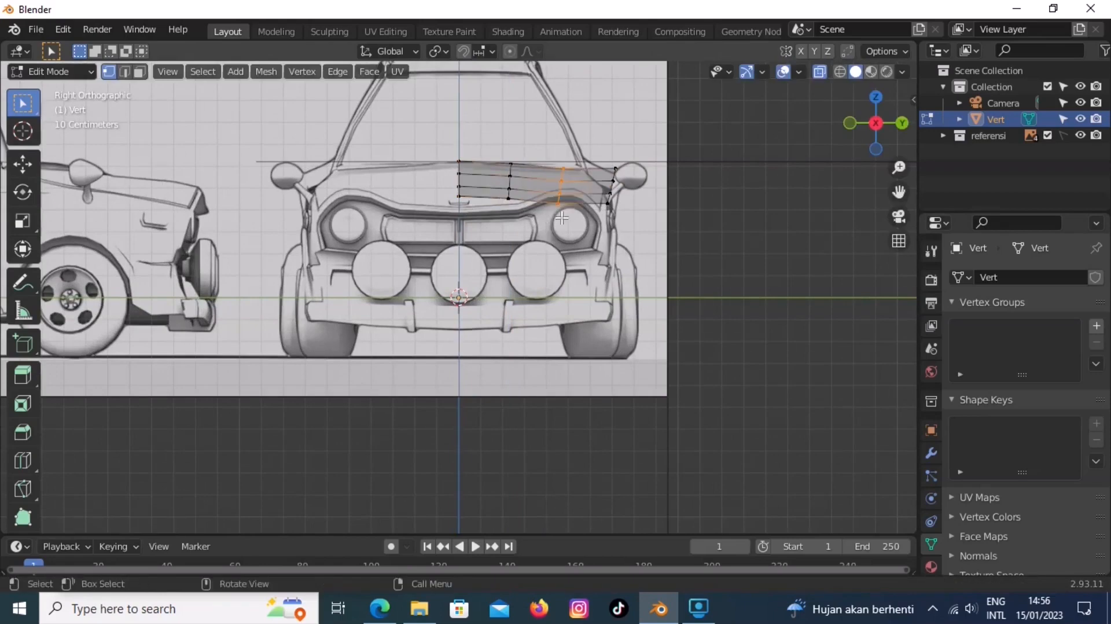
key(g)
key(z)
click(569, 209)
- Move the hood's outer-edge vertices along Y toward the fender outline and lower the outer front corner along Z
drag(606, 159, 623, 167)
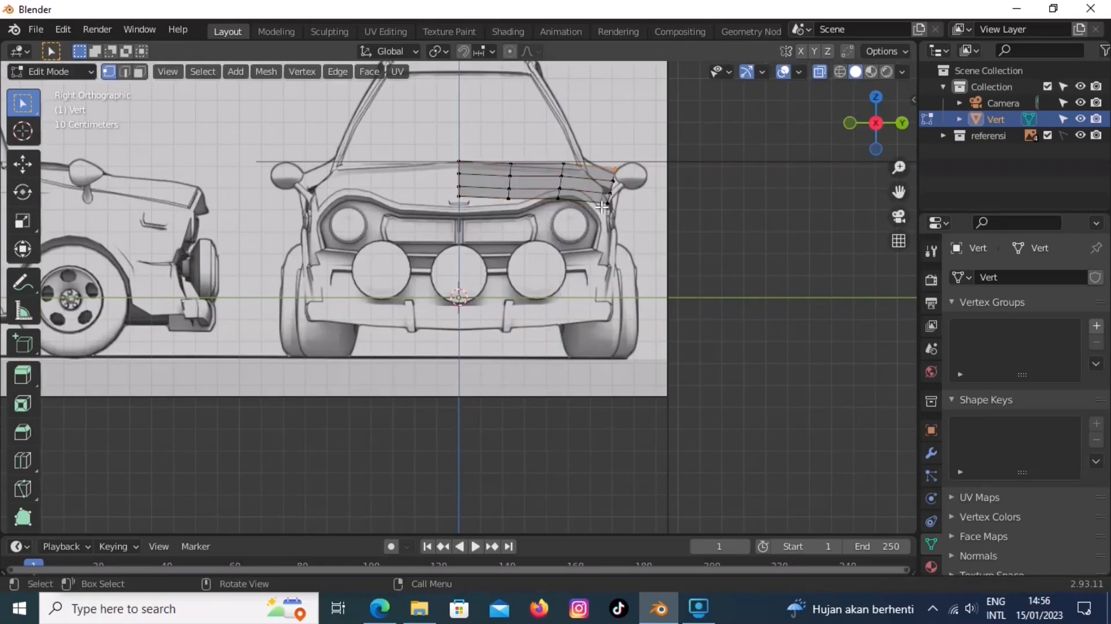
drag(624, 225, 624, 228)
key(g)
key(y)
click(612, 247)
click(601, 208)
key(g)
key(z)
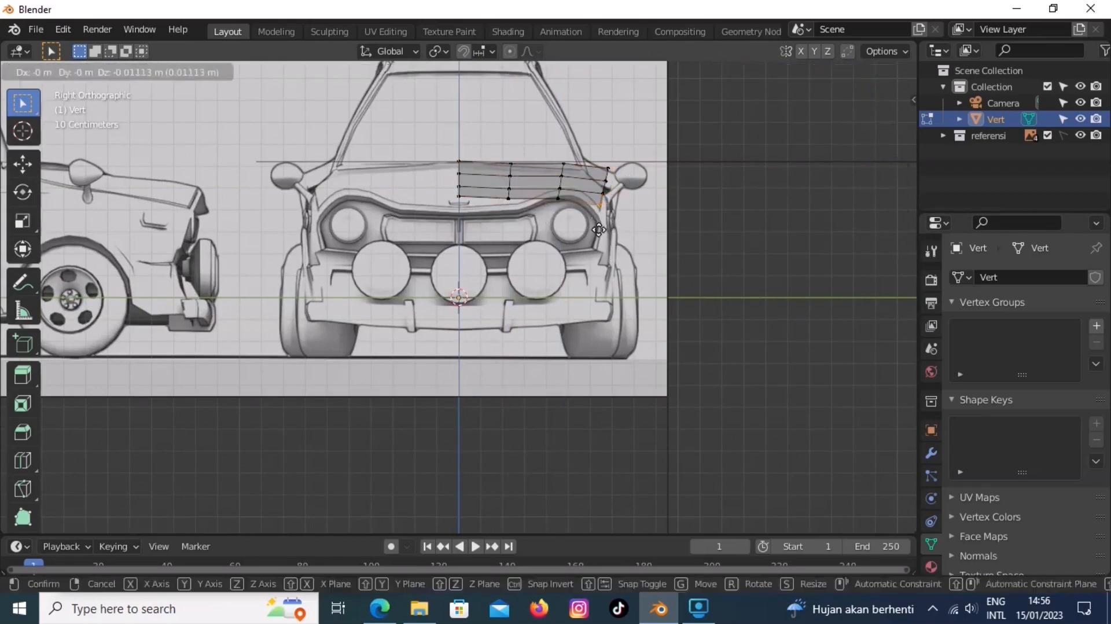
click(600, 225)
- Add a lengthwise loop cut near the hood's outer edge and adjust the front vertices beside it along Z
key(ctrl+r)
click(579, 212)
drag(571, 200, 570, 199)
key(g)
key(z)
click(570, 191)
key(g)
key(z)
- Lower the hood's front-edge vertices near the centreline along Z to the upper grille line
mouse_move(500, 193)
mouse_down()
mouse_move(515, 206)
mouse_move(451, 189)
mouse_move(516, 194)
mouse_up()
click(514, 216)
key(g)
key(z)
key(g)
key(z)
click(465, 205)
key(g)
key(z)
click(515, 207)
key(g)
- Reposition the hood's outer-edge and inner vertices to follow the fender and bonnet contours in the front drawing
mouse_move(596, 186)
mouse_down()
mouse_move(607, 197)
mouse_move(612, 174)
mouse_move(591, 172)
mouse_up()
click(603, 210)
click(601, 196)
key(g)
click(608, 191)
key(g)
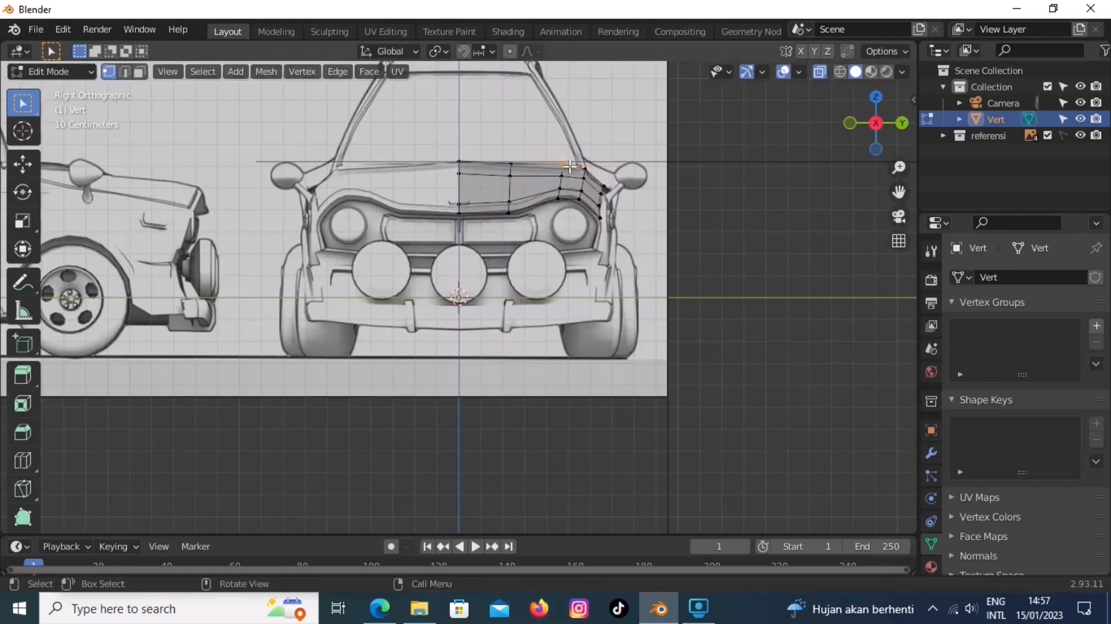
key(g)
click(517, 173)
- Add a Mirror modifier to the half hood, mirroring across the Y axis only with Clipping enabled
key(KP_1)
scroll(648, 222, up, 1)
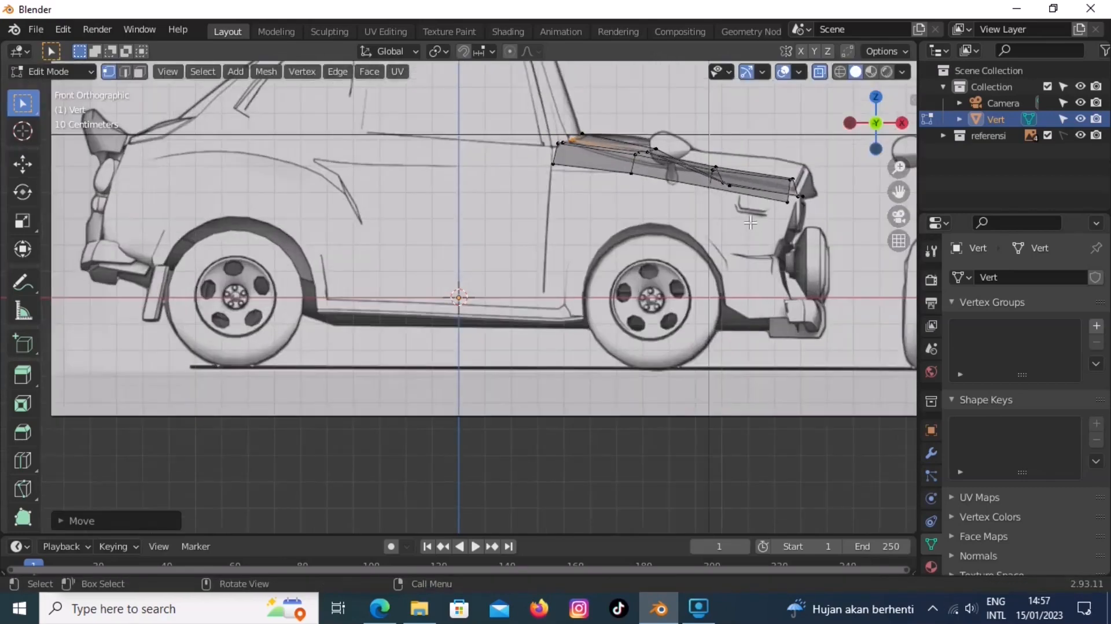
middle_drag(694, 227, 578, 277)
key(KP_7)
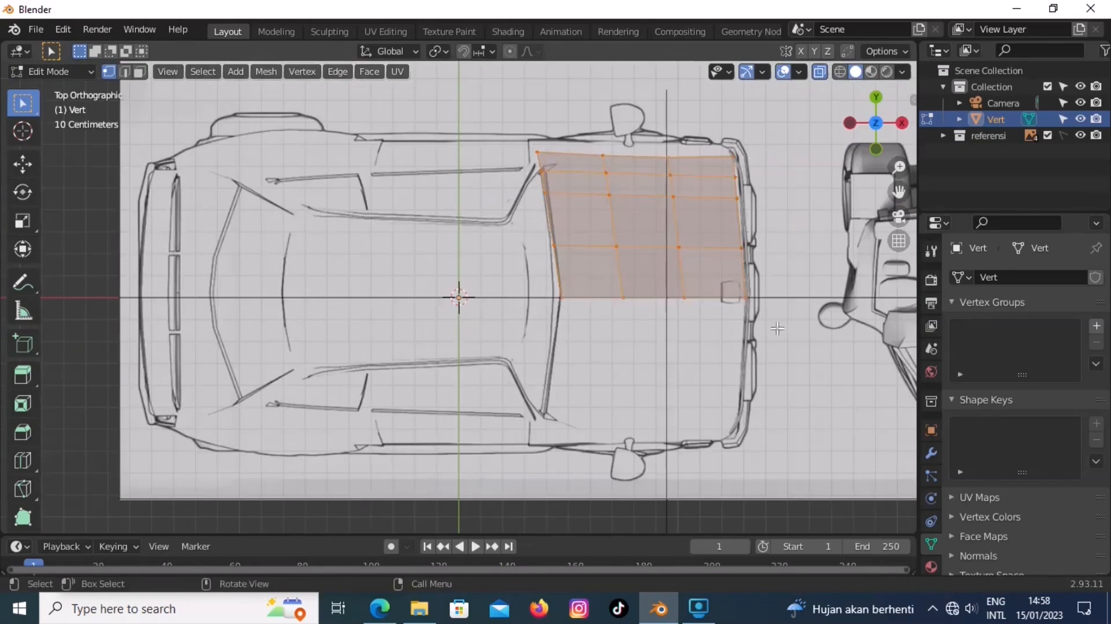
key(Tab)
click(930, 453)
click(1026, 277)
click(813, 470)
click(1045, 329)
click(1019, 329)
click(1014, 408)
middle_drag(770, 388, 640, 354)
- Extrude the hood's outer edge down to form the front fender side, and extend its front section down to the bumper
key(Tab)
key(KP_3)
key(KP_1)
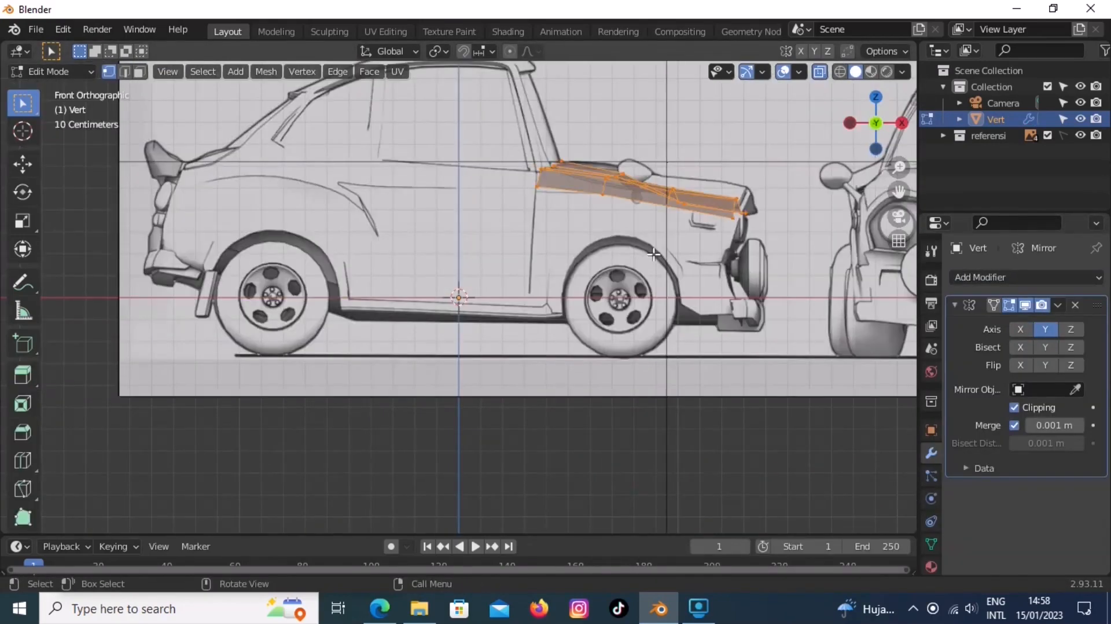
key(e)
click(595, 277)
drag(653, 230, 746, 267)
key(e)
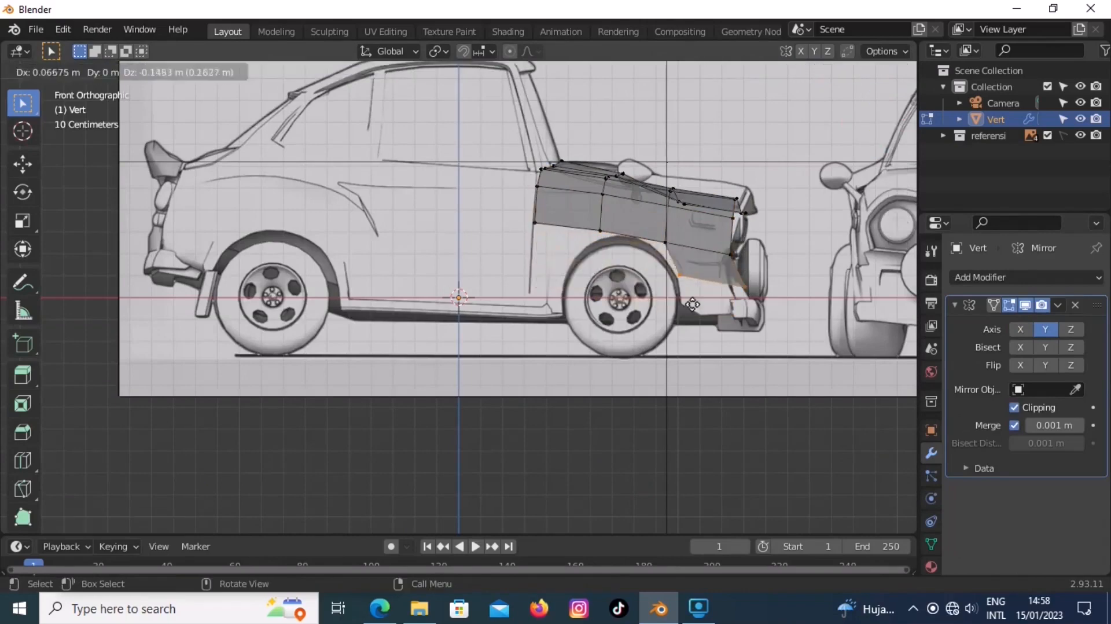
click(696, 327)
- Extrude the fender's rear section down to the sill behind the front wheel and align its bottom vertices with the side drawing
drag(523, 217, 605, 248)
key(e)
click(559, 337)
drag(483, 293, 503, 329)
key(g)
click(527, 338)
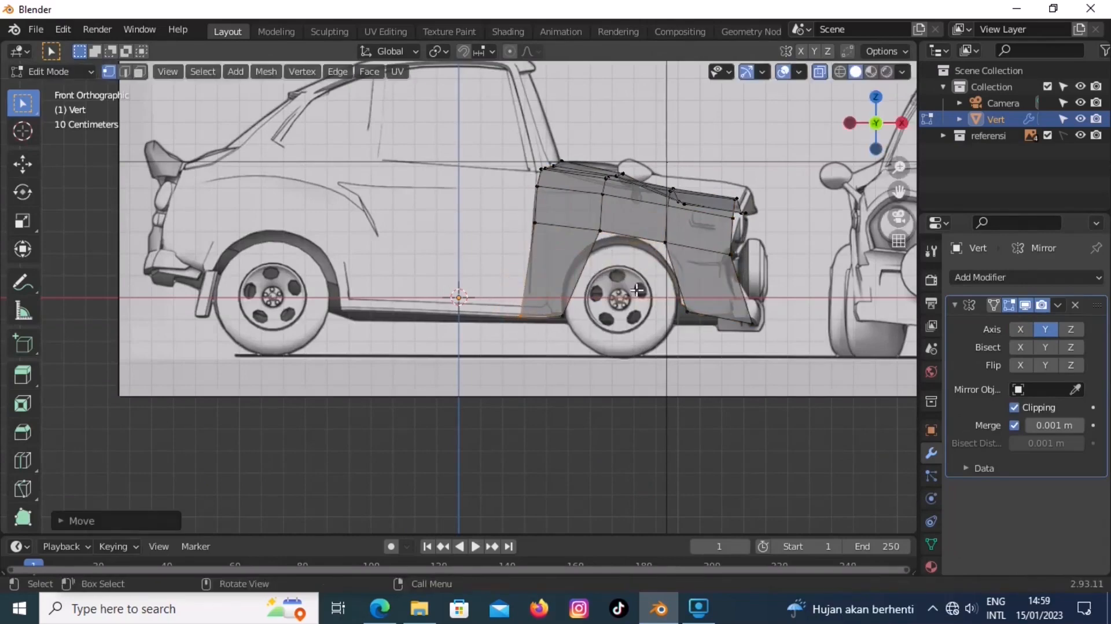
- Add loop cuts to the fender sections around the front wheel and move their vertices onto the wheel arch outline
click(583, 272)
key(g)
click(571, 273)
key(ctrl+r)
click(681, 280)
click(682, 287)
click(665, 243)
key(g)
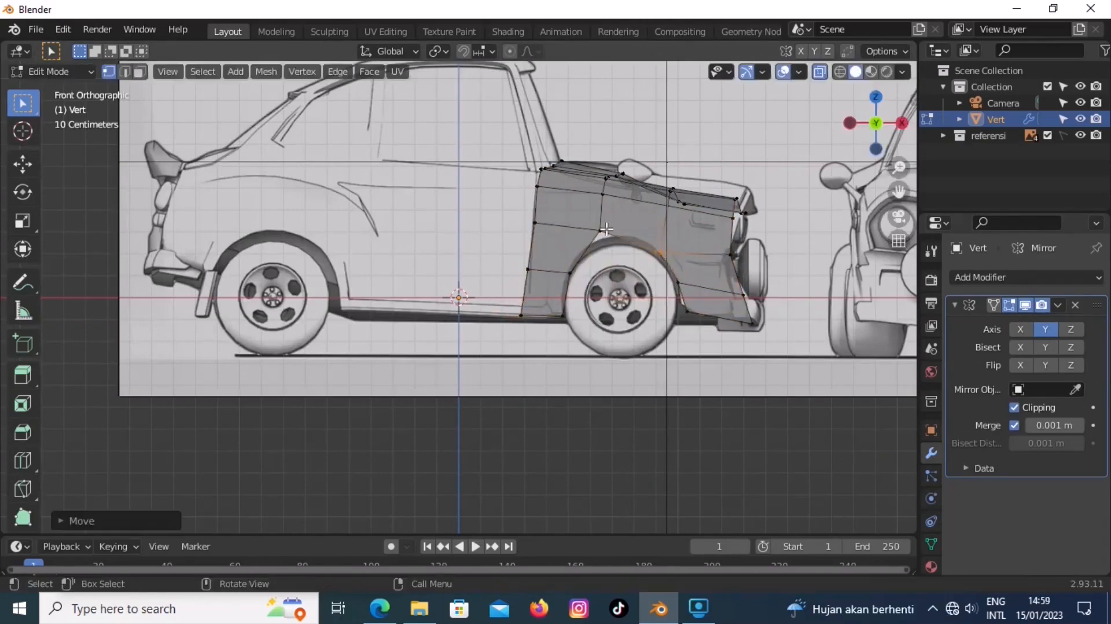
middle_drag(624, 289, 674, 286)
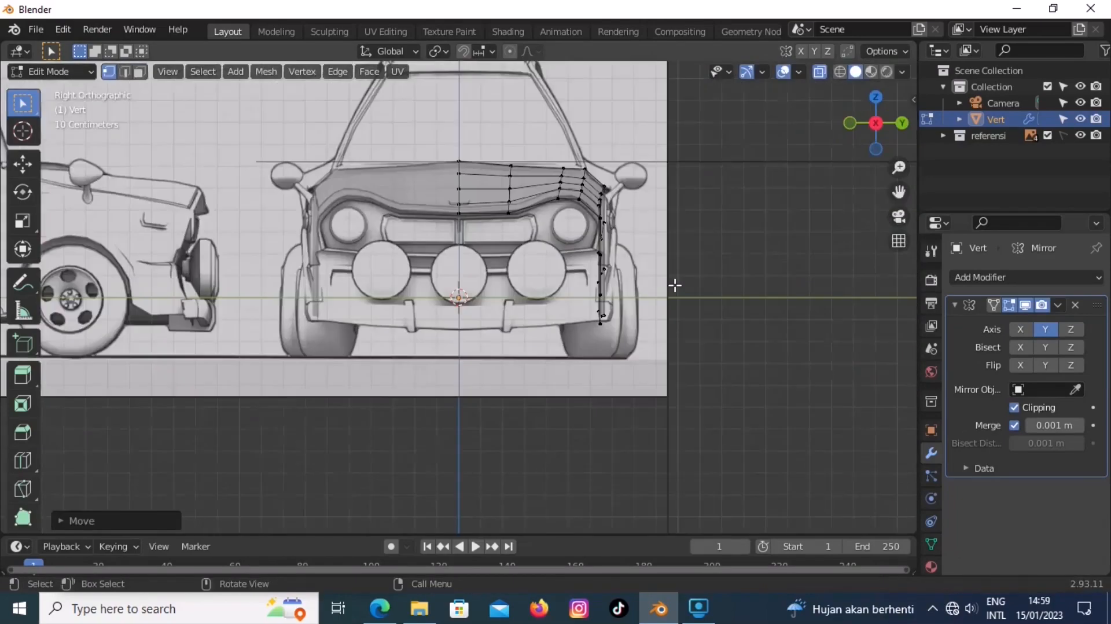
key(KP_1)
scroll(678, 261, down, 2)
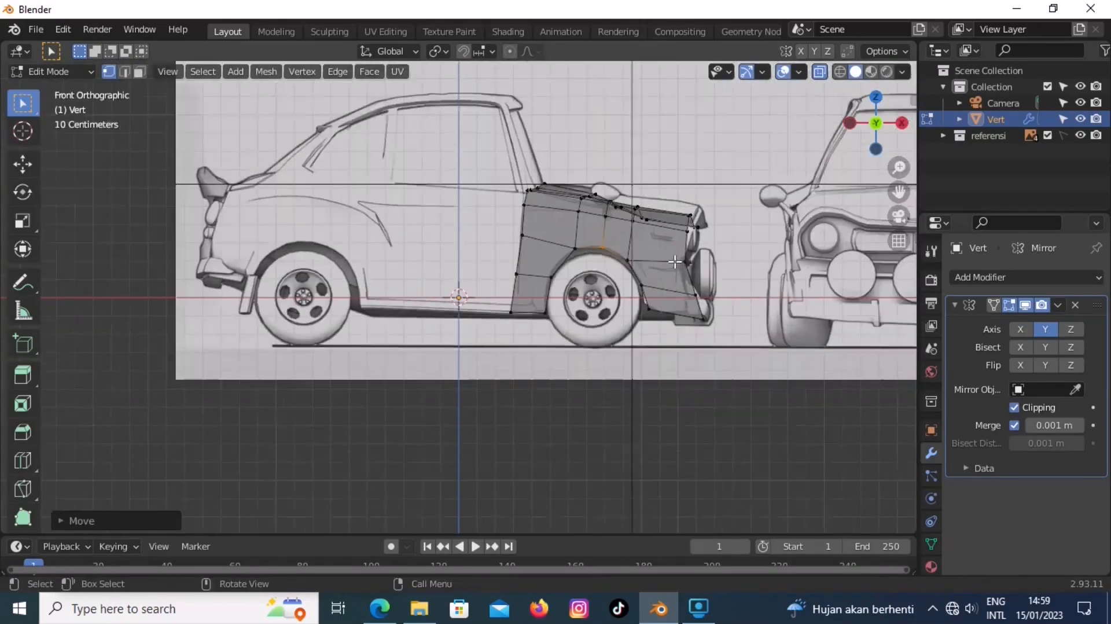
middle_drag(642, 258, 555, 310)
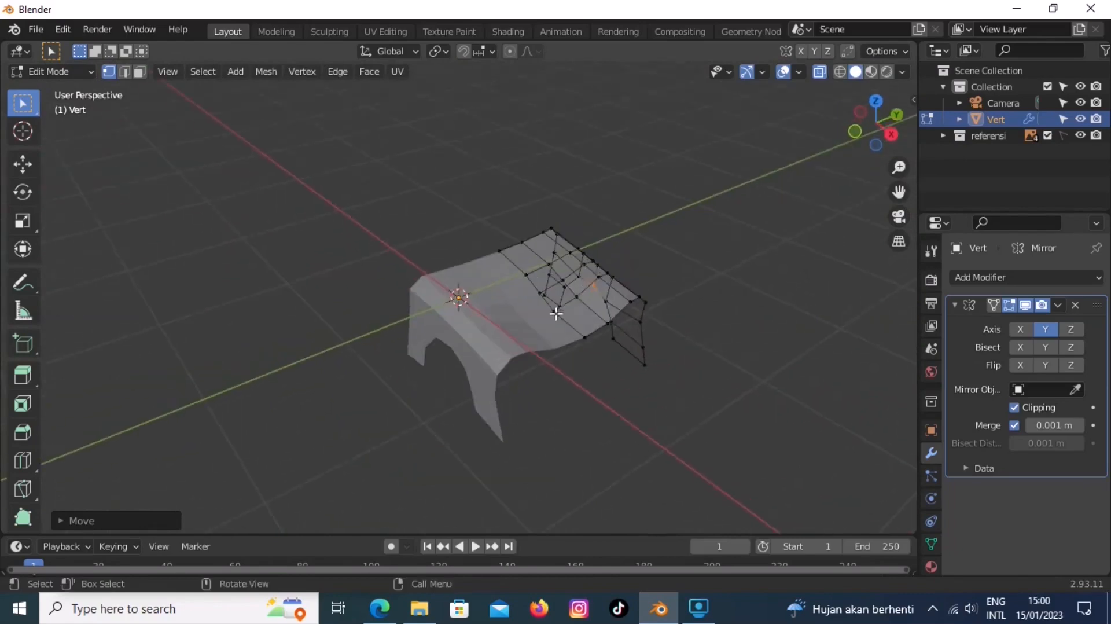
key(KP_1)
key(g)
key(z)
right_click(677, 214)
middle_drag(677, 231, 520, 363)
- Add a lengthwise loop cut along the upper fender side and move the side edges outward to the body contour in the front drawing
key(KP_3)
shift+middle_drag(624, 316, 510, 319)
scroll(490, 261, up, 3)
key(2)
middle_drag(466, 236, 463, 266)
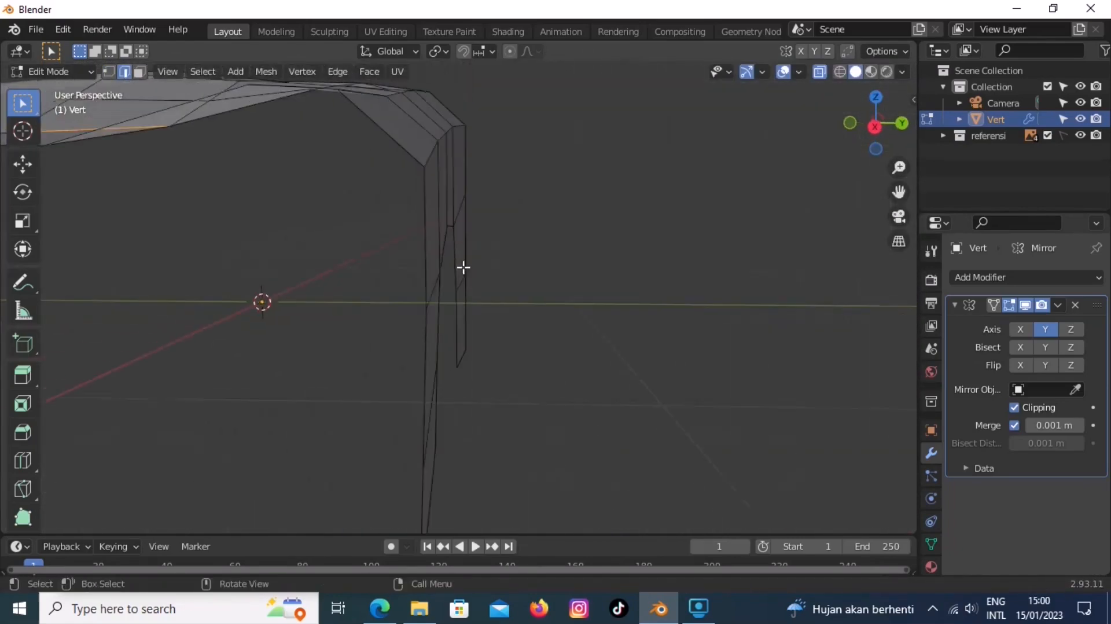
key(KP_1)
key(KP_3)
key(g)
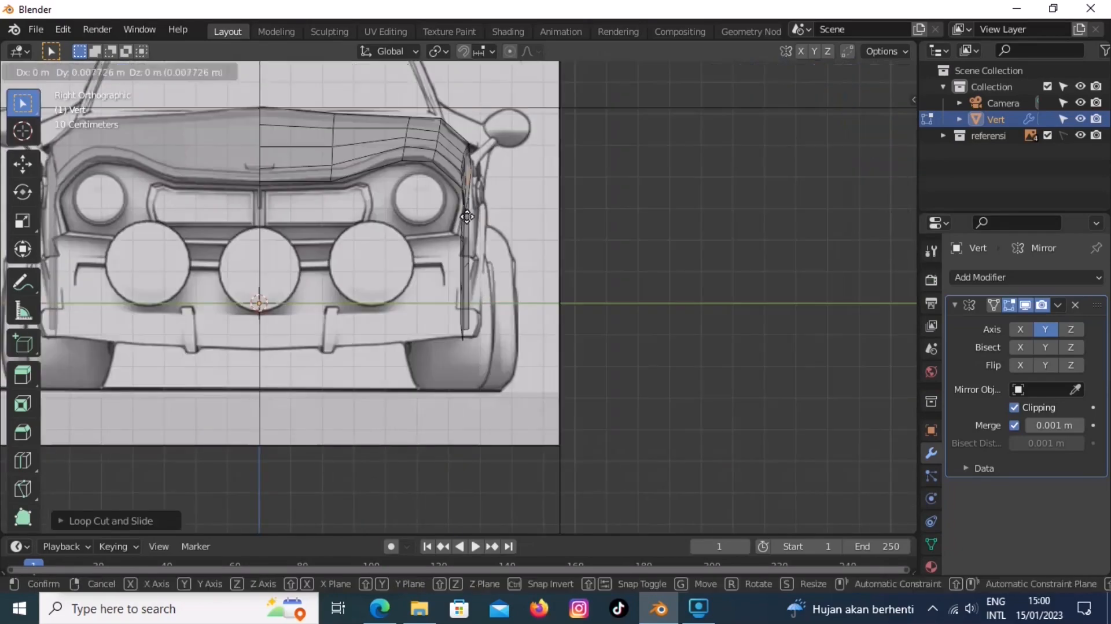
click(469, 215)
middle_drag(469, 215, 411, 183)
key(KP_3)
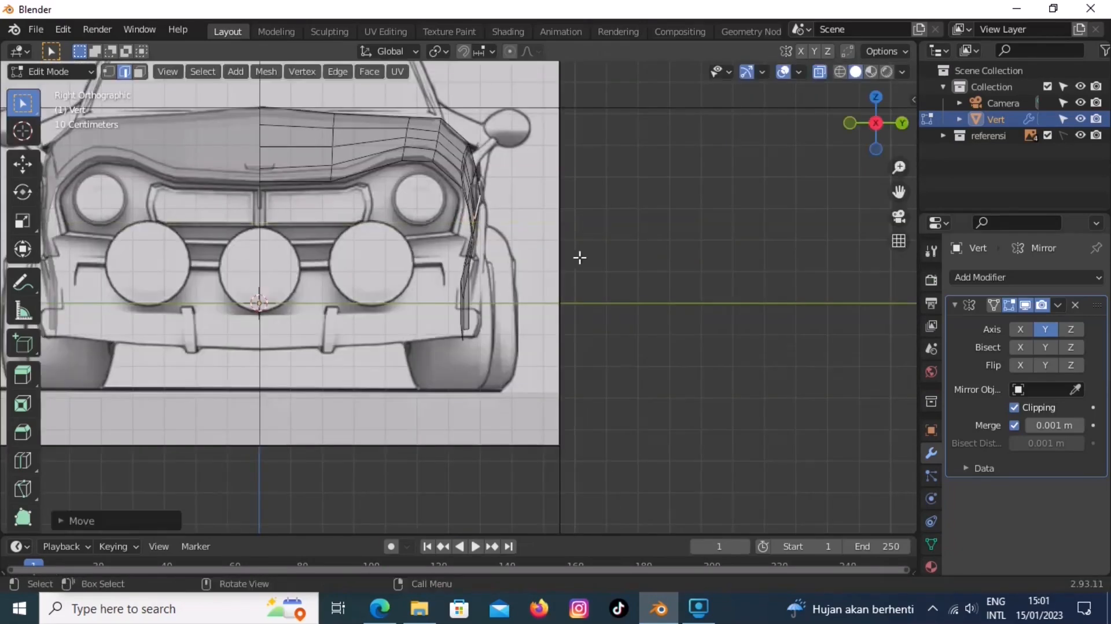
- Move the lower fender edges in front of and behind the wheel outward to match the front drawing
middle_drag(440, 265, 405, 255)
key(KP_3)
key(g)
click(498, 283)
middle_drag(497, 283, 458, 272)
key(KP_3)
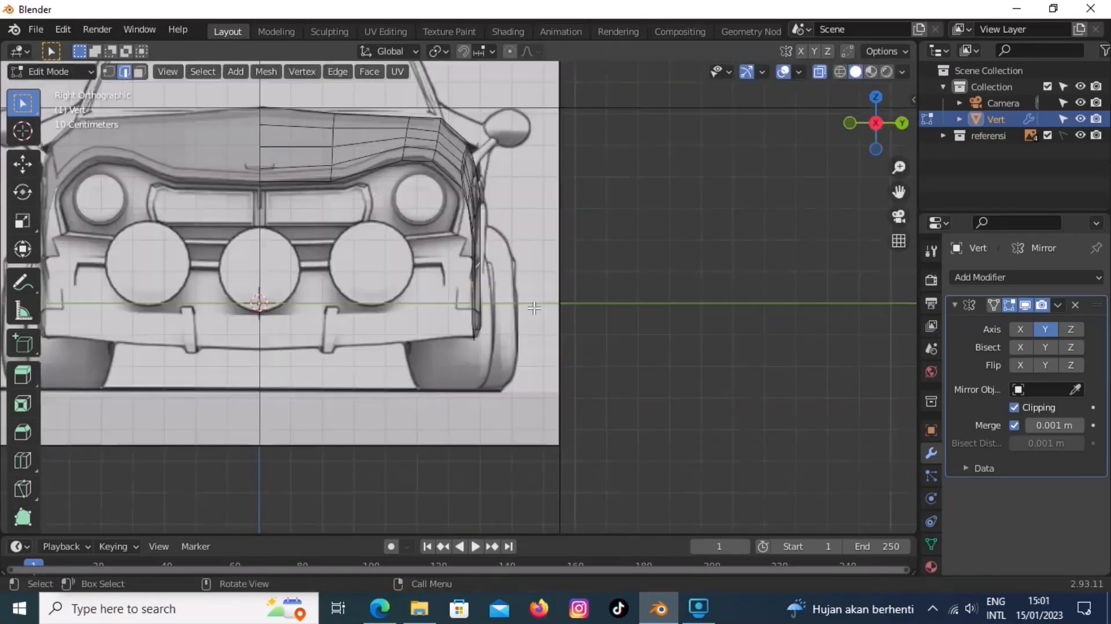
key(g)
click(542, 311)
middle_drag(542, 310, 233, 266)
- Dissolve the cross edges on the lower fender sections and add new loop cuts across the fender and down both sections
key(ctrl+r)
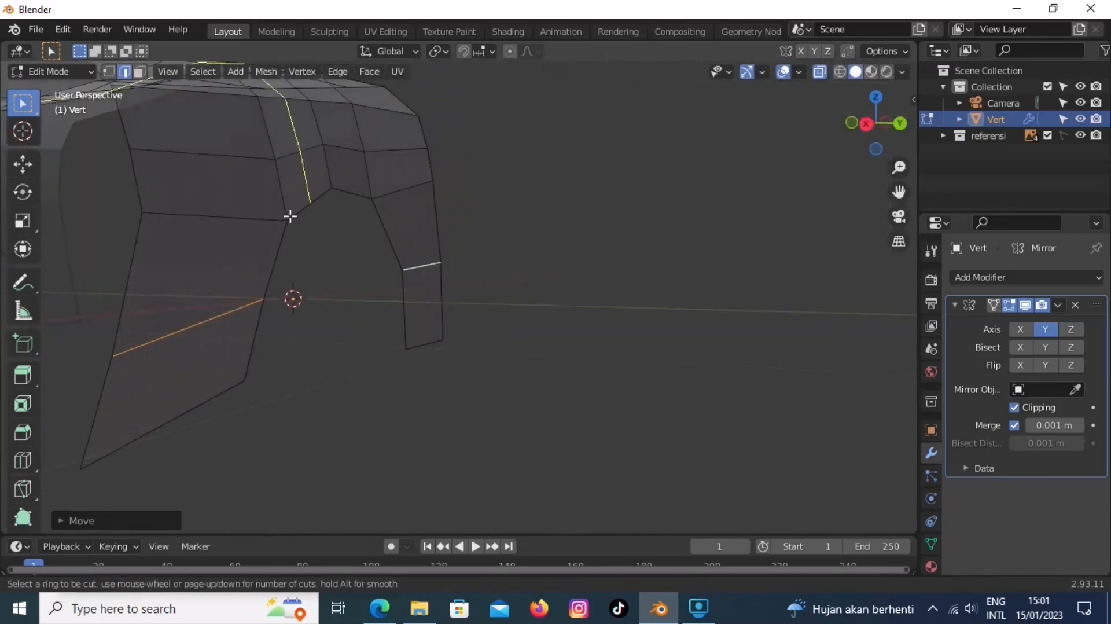
key(x)
click(365, 389)
key(ctrl+r)
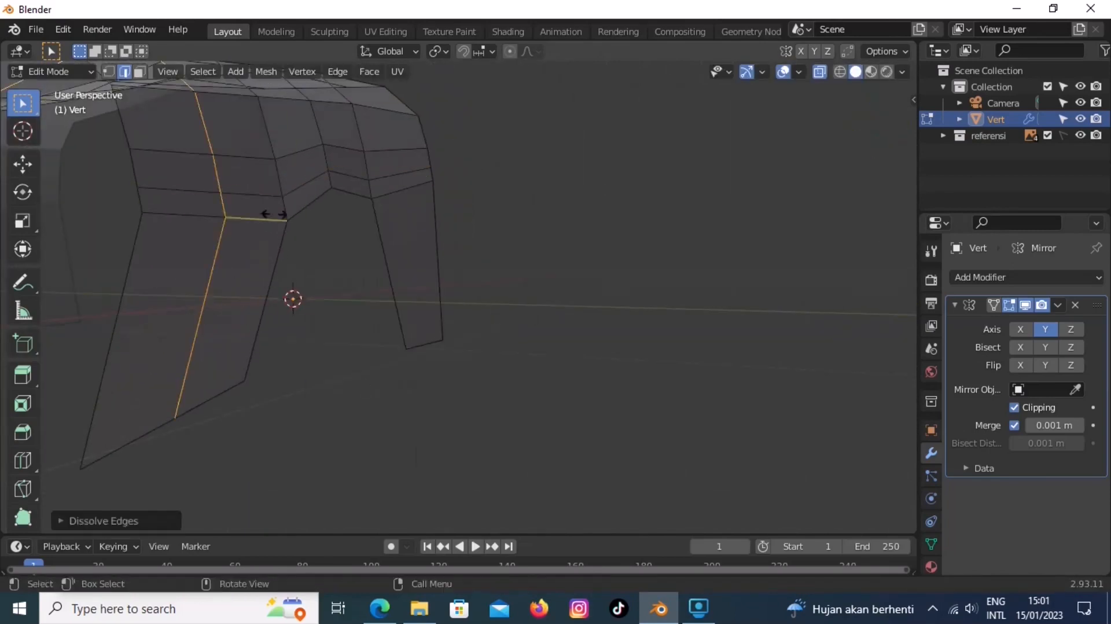
click(273, 214)
middle_drag(274, 215, 256, 333)
key(ctrl+r)
key(KP_1)
key(1)
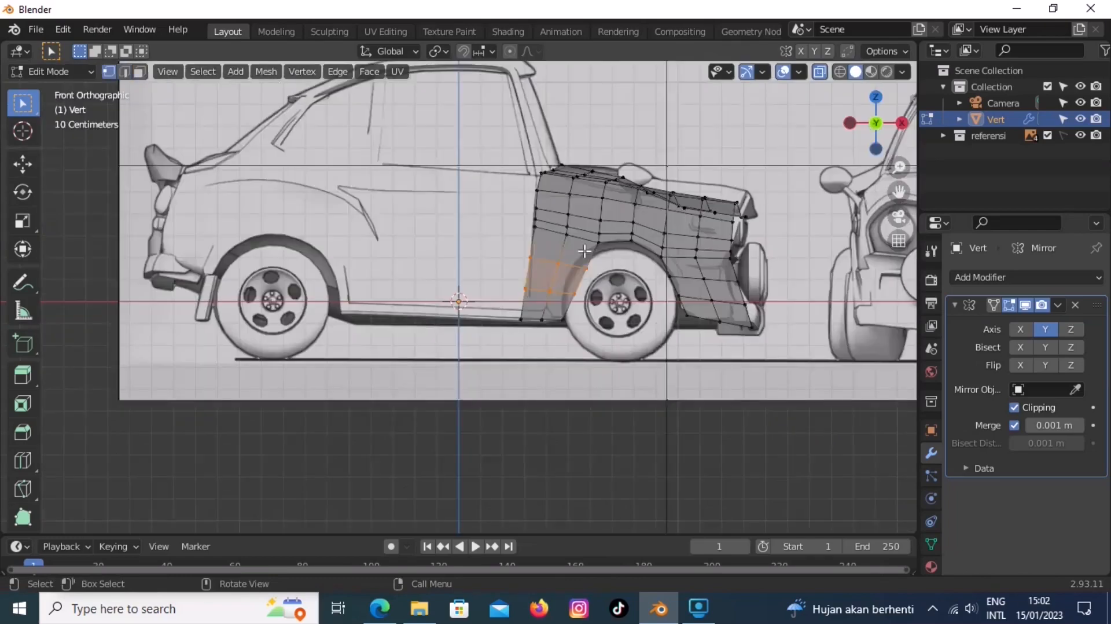
- Reposition the fender's inner vertices along the front wheel arch outline in the side drawing
scroll(585, 251, up, 2)
key(g)
drag(634, 246, 633, 304)
click(629, 266)
key(g)
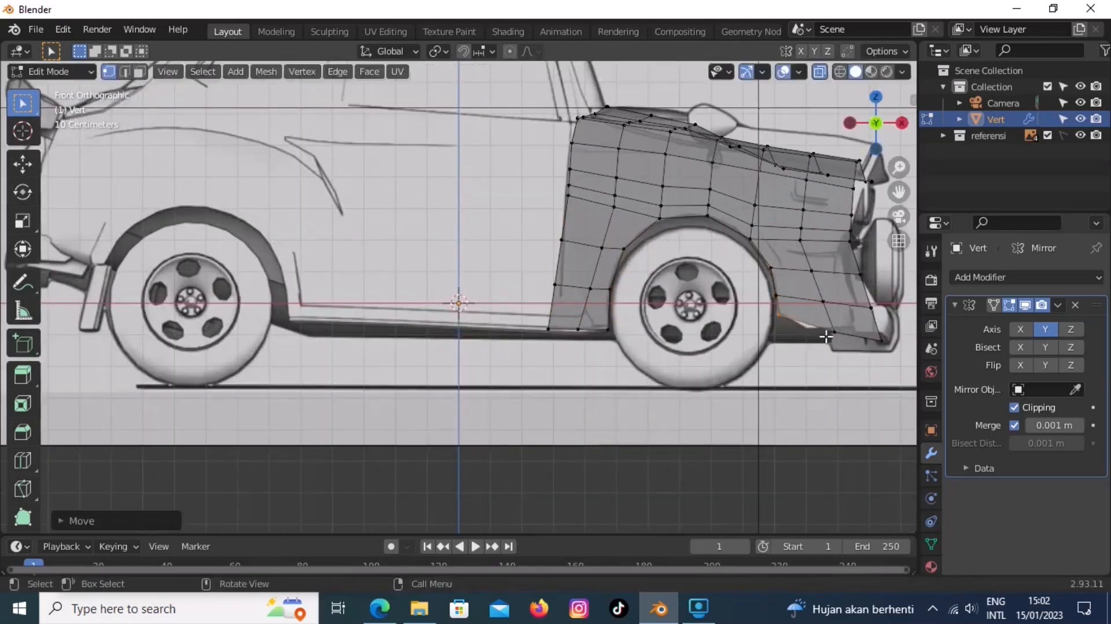
- Move the fender's lower front corner and front-edge vertices to follow the bumper and headlight outline in the side drawing
key(g)
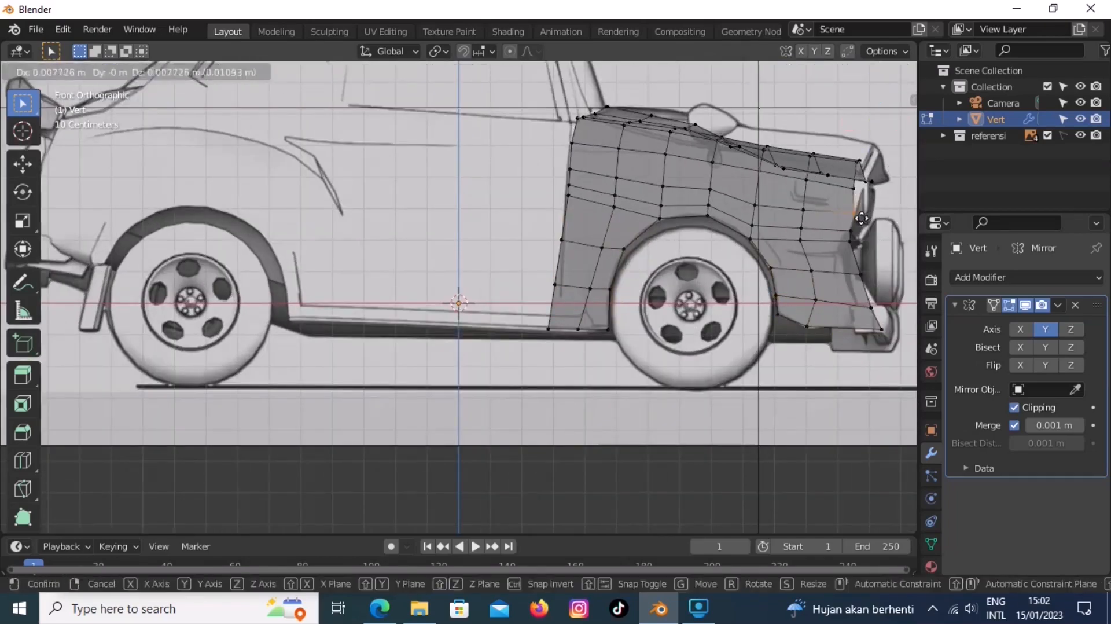
click(862, 217)
middle_drag(856, 220, 661, 318)
key(KP_3)
key(KP_1)
key(g)
click(839, 222)
- Examine the mirrored hood and fender mesh in Object Mode against the side drawing
scroll(661, 318, down, 2)
key(Tab)
key(alt+a)
key(KP_1)
scroll(550, 277, up, 1)
click(538, 255)
key(Tab)
key(alt+z)
- Extrude the fender's upper rear edge up the windscreen pillar and along the roof line to the rear, and adjust the pillar's base vertex
shift+middle_drag(523, 235, 595, 332)
key(KP_1)
scroll(615, 340, up, 1)
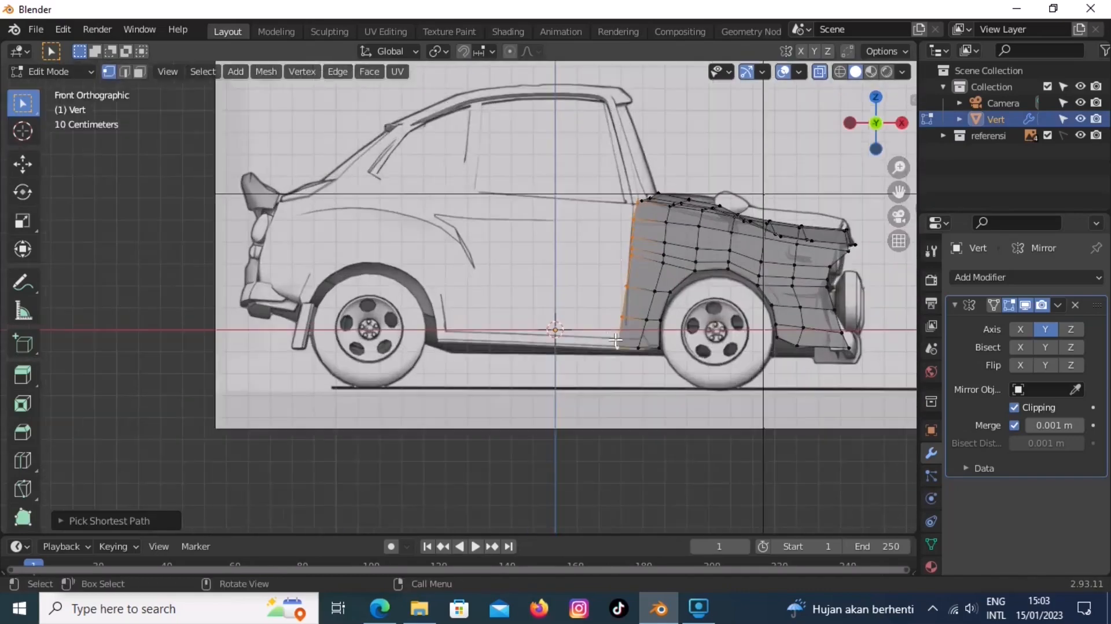
middle_drag(644, 203, 649, 292)
key(KP_1)
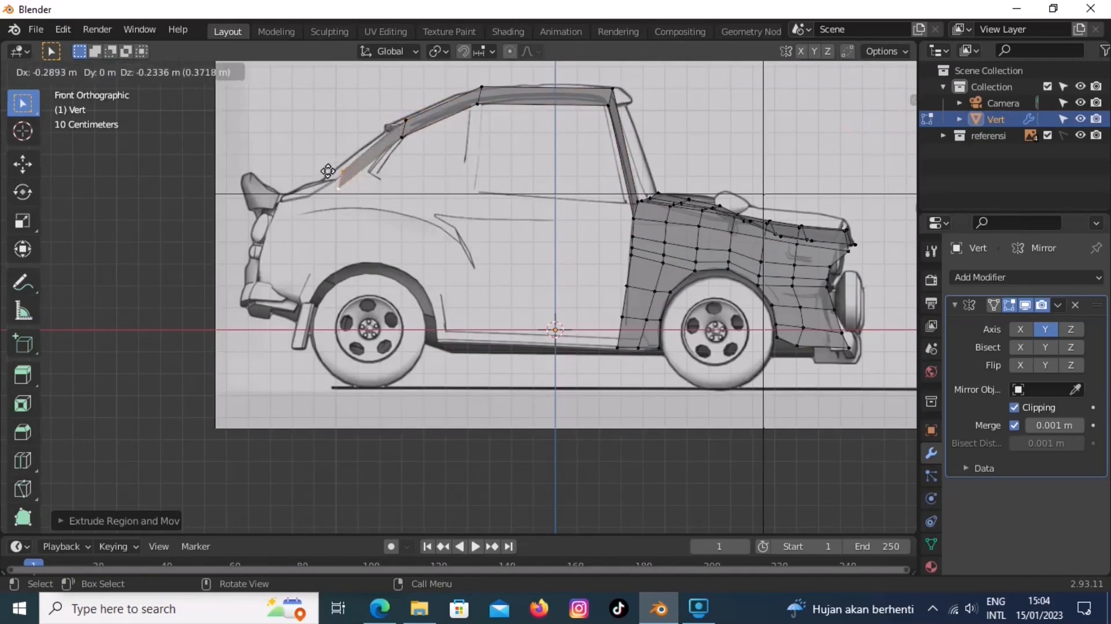
click(640, 221)
key(g)
click(636, 238)
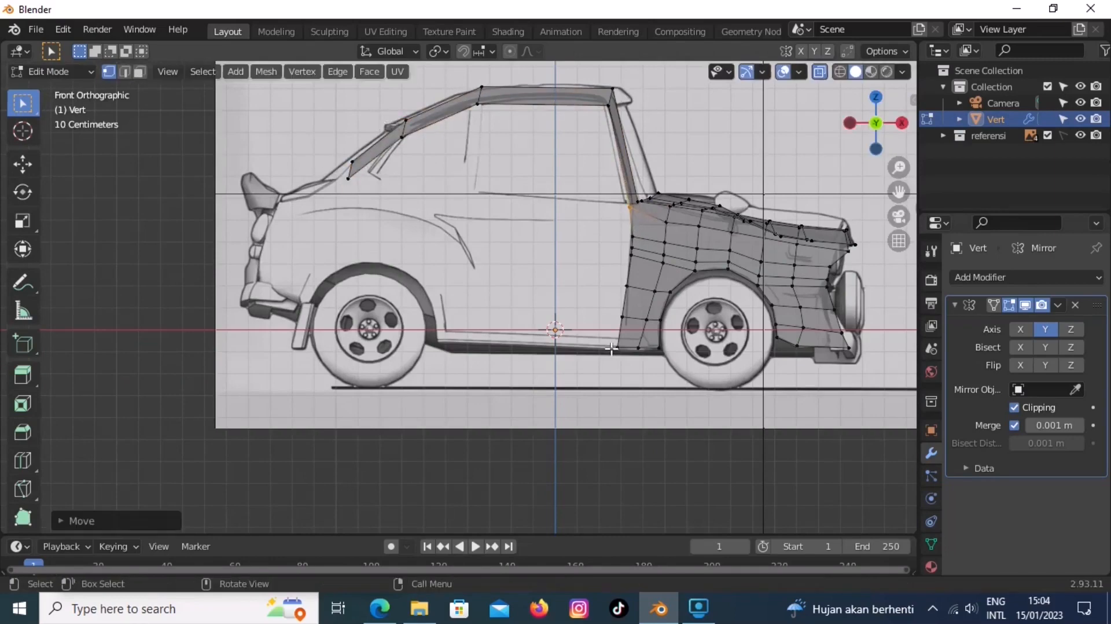
- Extrude the fender's lower rear edge back along the sill to the rear wheel and add a loop cut near its rear end
drag(610, 328, 624, 353)
key(e)
click(444, 347)
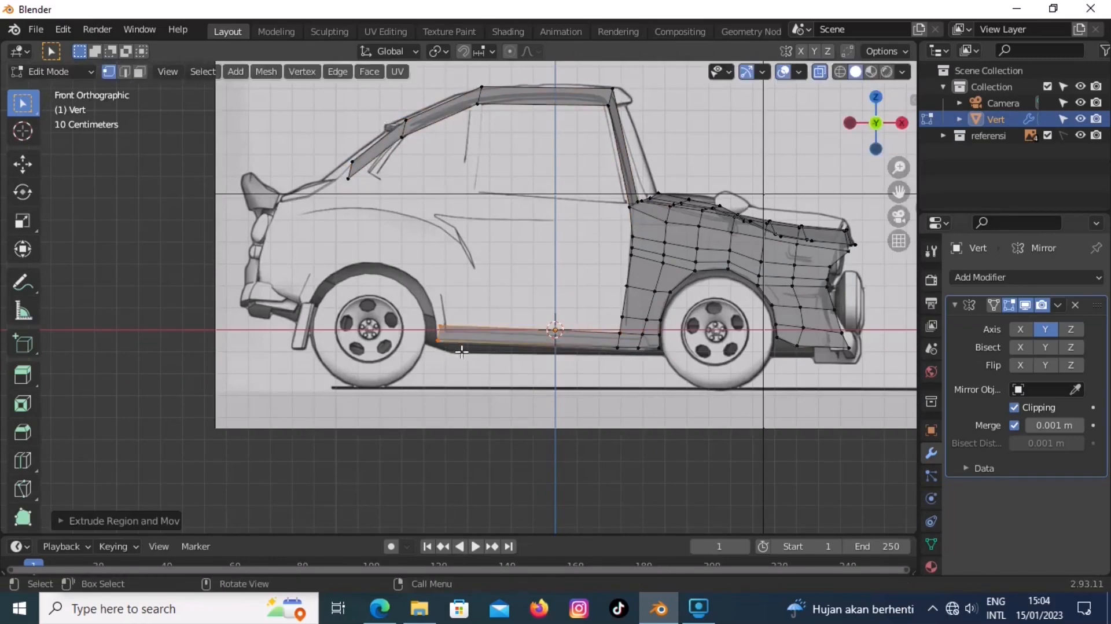
key(ctrl+r)
click(463, 348)
click(407, 338)
- Extrude the sill's rear segment up to the window line and extrude its upper part back over the rear wheel
drag(424, 315, 469, 334)
key(e)
click(466, 197)
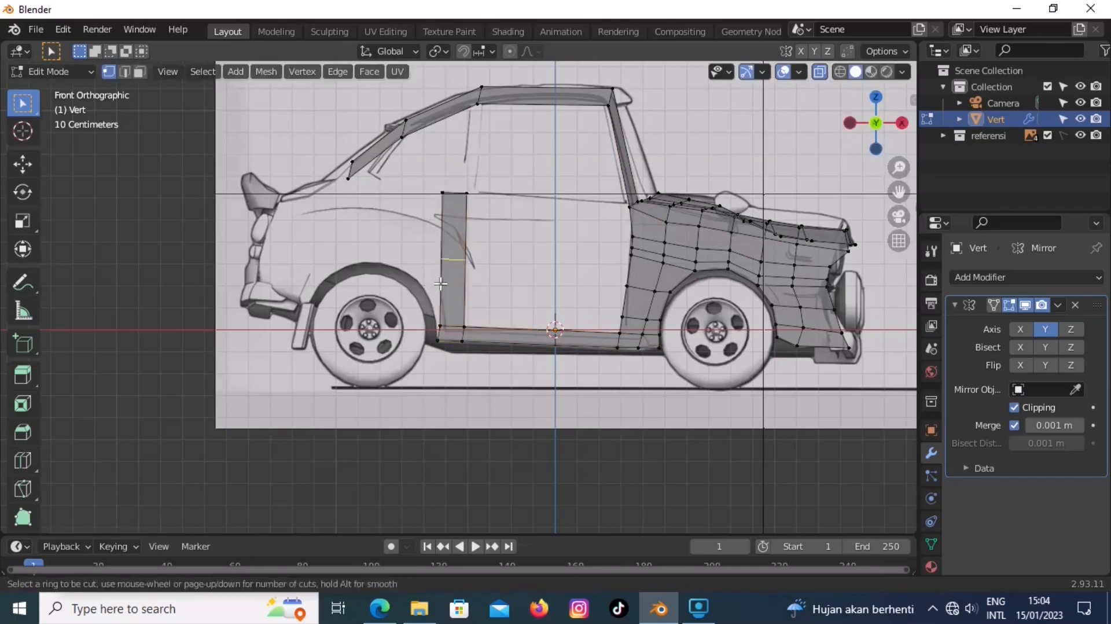
key(e)
click(356, 278)
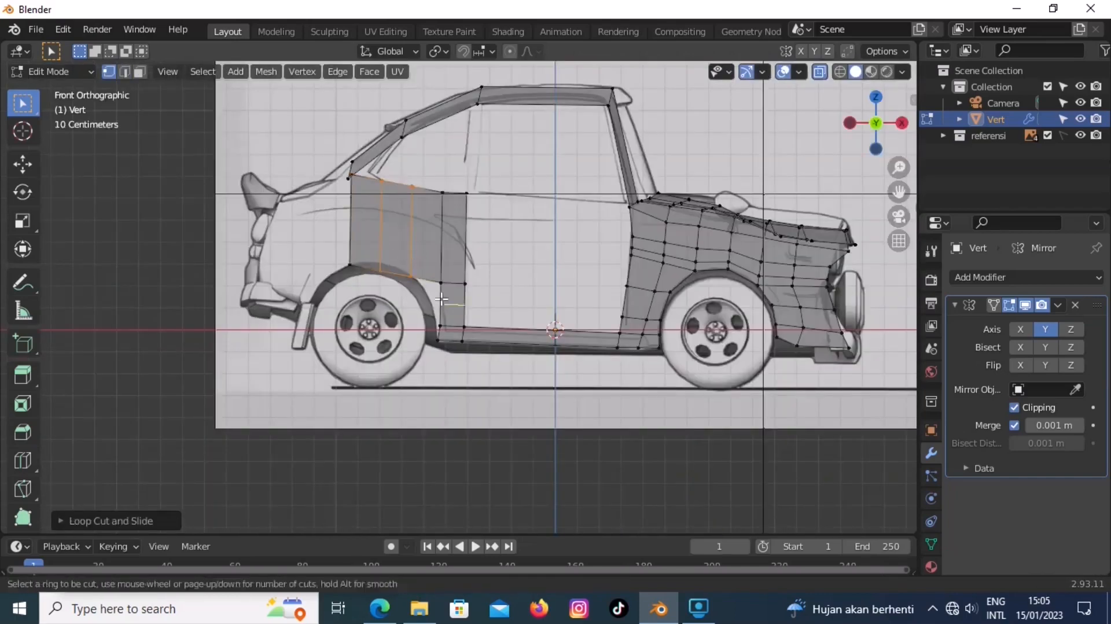
- Add a loop cut to the lower panel behind the door and move its vertices to follow the rear wheel arch and door edge
click(441, 299)
scroll(439, 318, up, 2)
key(g)
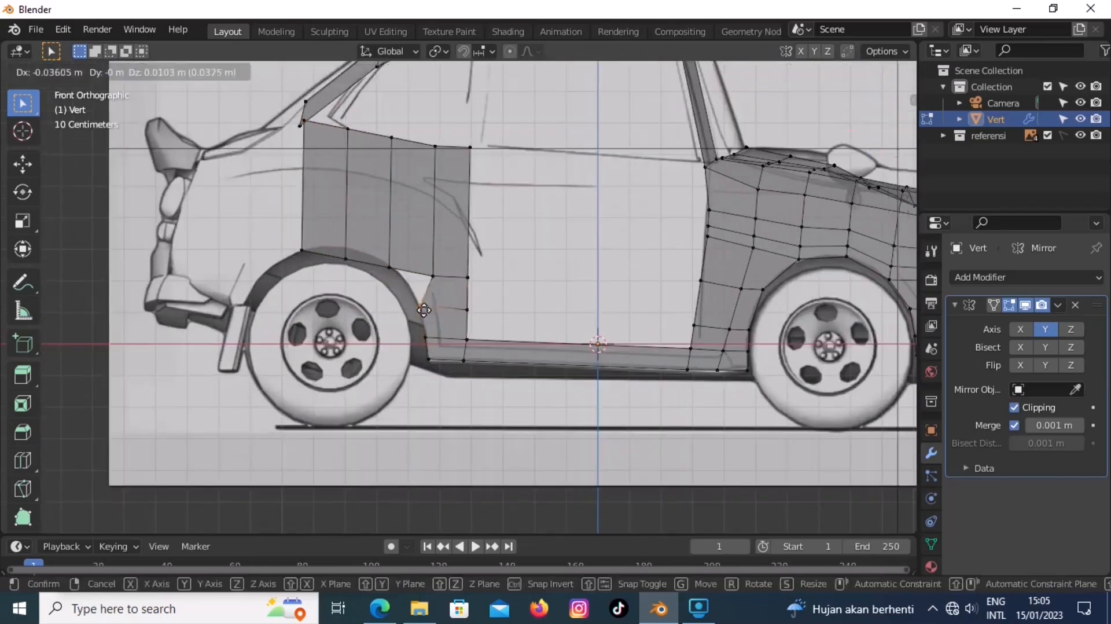
click(418, 305)
drag(442, 285, 425, 268)
key(g)
scroll(480, 307, down, 2)
drag(475, 293, 457, 278)
key(g)
click(479, 328)
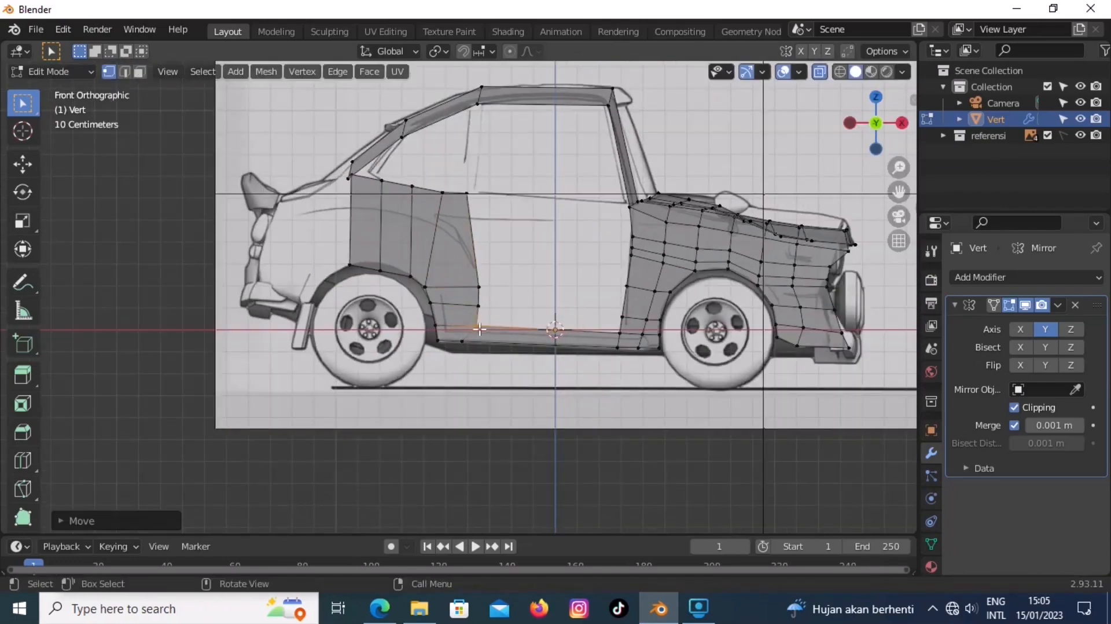
- Add a centred vertical loop cut to the panel behind the door and extrude its top edge up as the middle roof pillar
scroll(465, 152, up, 1)
scroll(465, 152, down, 1)
scroll(465, 174, up, 1)
key(ctrl+r)
click(452, 324)
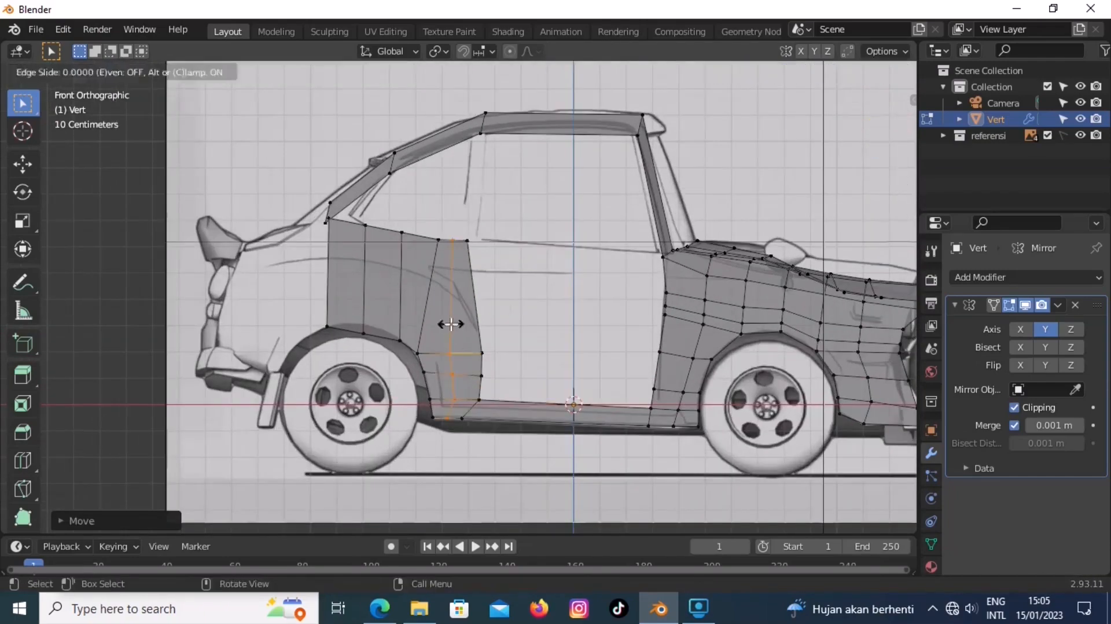
click(451, 324)
key(e)
drag(445, 250, 723, 243)
click(490, 152)
- Add loop cuts to the roof rail and windscreen pillar and move their vertices onto the window frame outline
scroll(490, 152, up, 2)
key(ctrl+r)
scroll(564, 229, up, 1)
key(g)
click(731, 299)
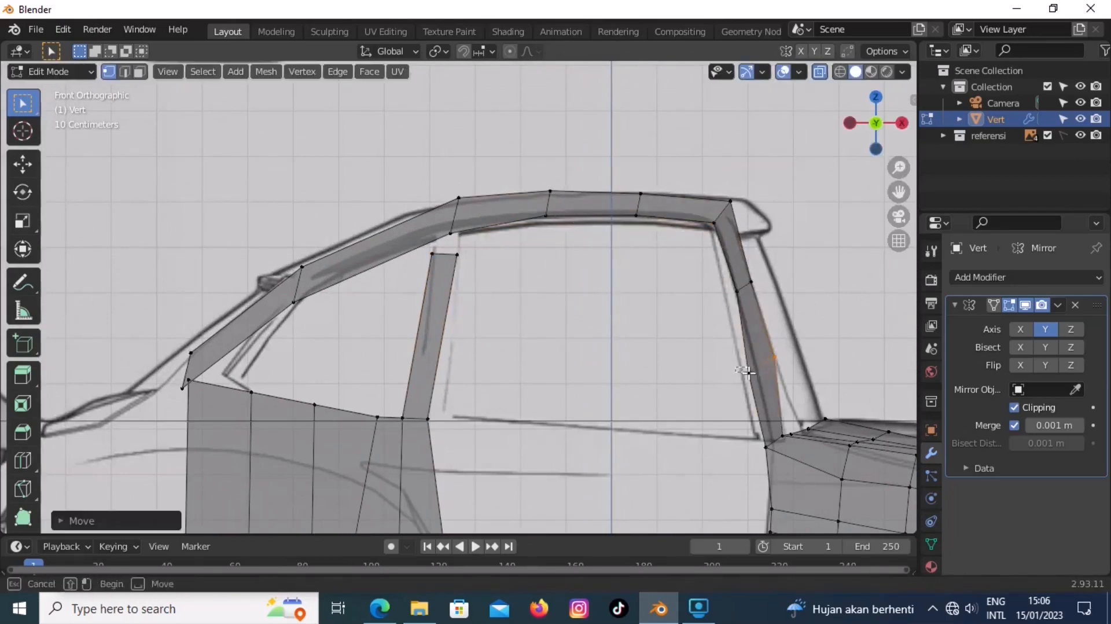
key(g)
click(802, 428)
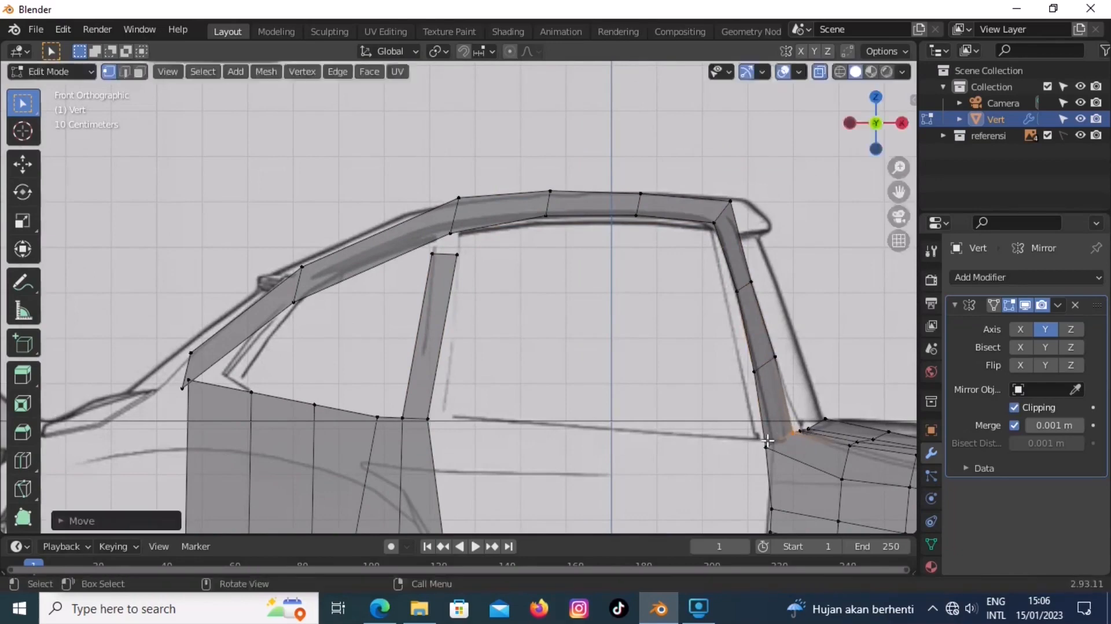
key(g)
click(457, 238)
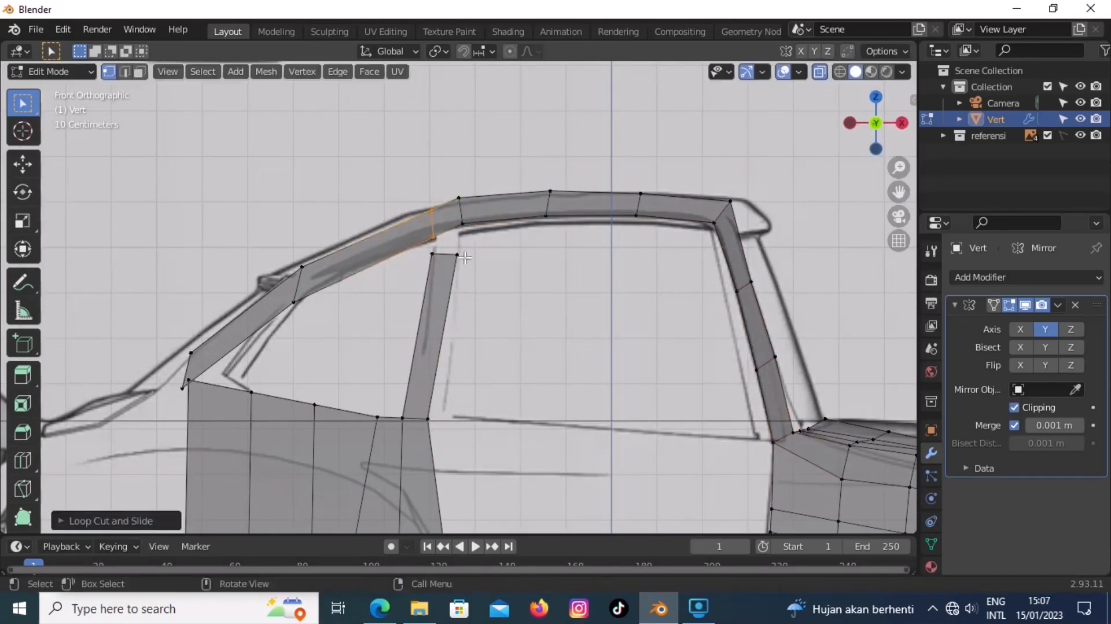
- Merge the middle pillar's two top vertices with the roof rail's lower vertices above them
shift+click(432, 253)
key(m)
click(429, 258)
key(m)
click(395, 281)
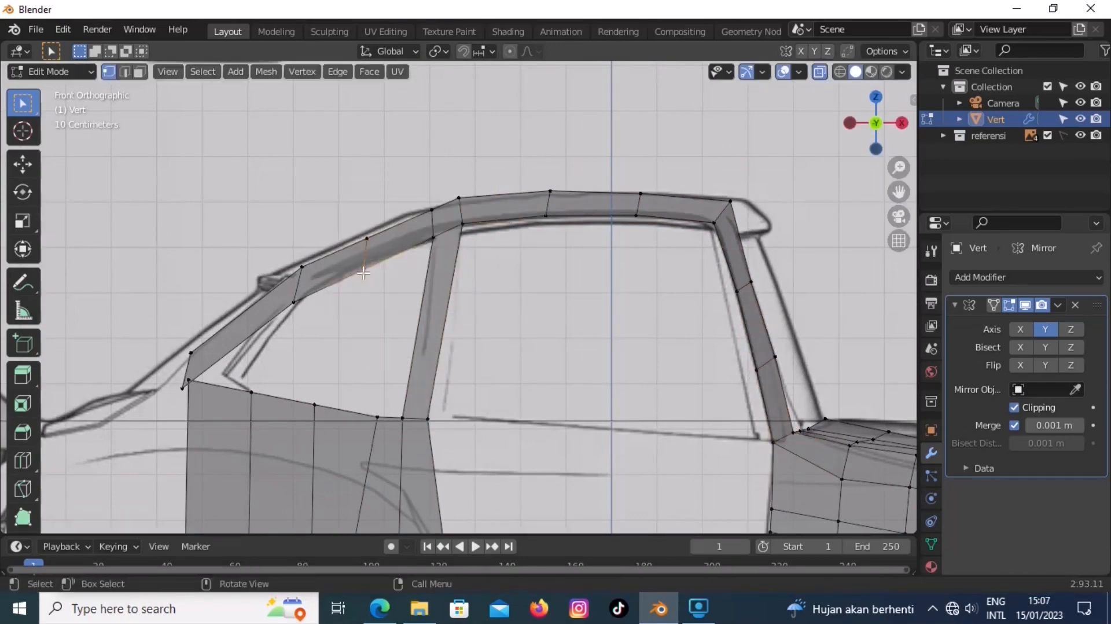
- Move the rear quarter panel's upper rear vertices to follow the rear window base in the side drawing
drag(193, 384, 196, 387)
key(g)
click(170, 413)
scroll(285, 371, down, 1)
key(g)
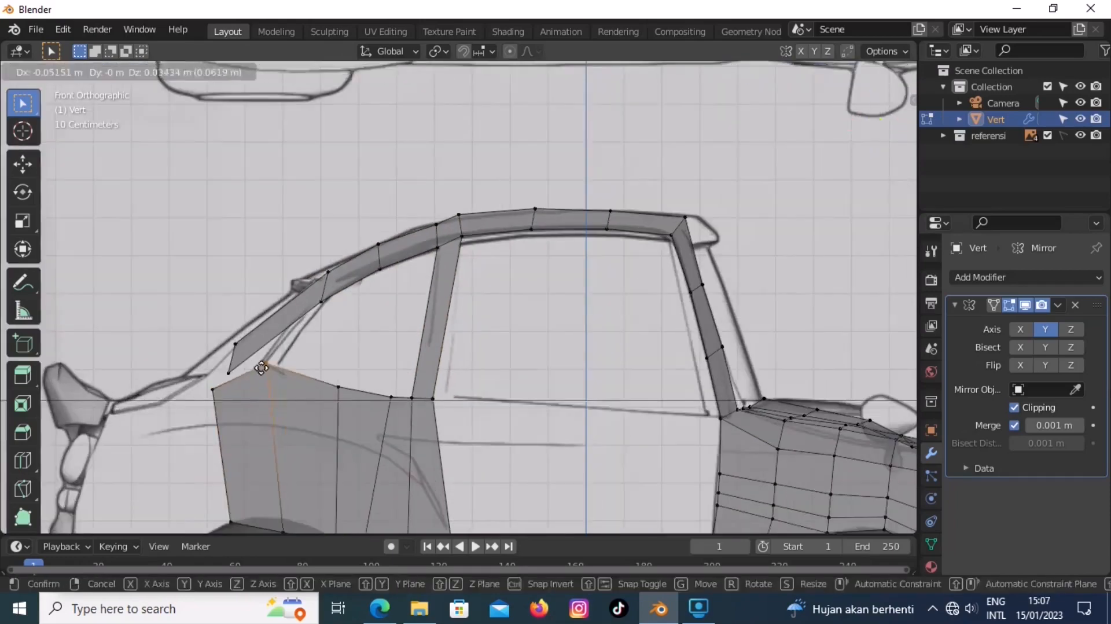
click(265, 367)
- Add a loop cut to the rear end of the roof rail and move its lower vertex toward the rear quarter panel
scroll(255, 366, up, 1)
key(ctrl+r)
click(223, 359)
key(g)
click(226, 377)
- Merge the roof rail's two rear end vertices with the rear quarter panel's upper vertices, using At Last
shift+click(225, 376)
key(m)
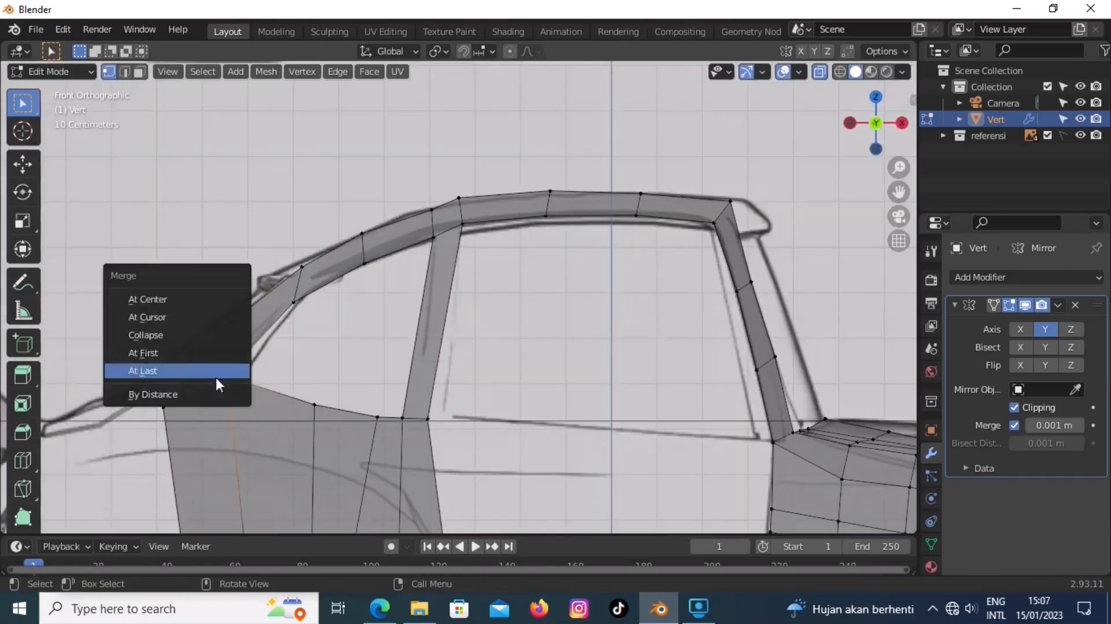
click(211, 301)
click(166, 408)
key(m)
click(181, 408)
scroll(181, 408, down, 4)
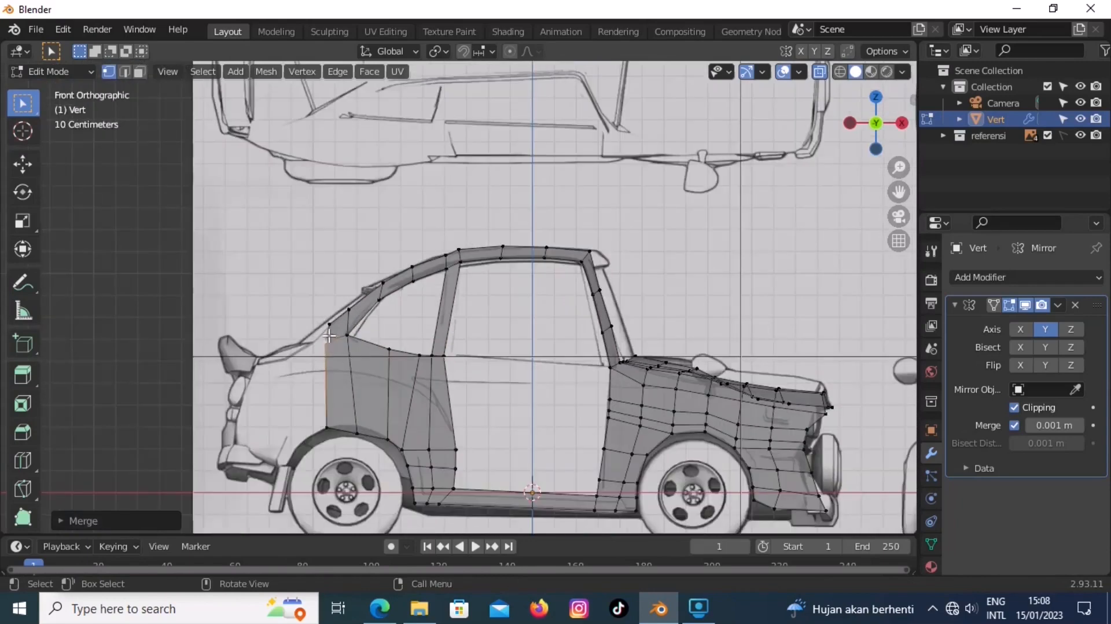
- Extend the quarter panel's rear edge back to the car's tail outline in the side drawing
key(g)
click(238, 473)
scroll(226, 428, up, 1)
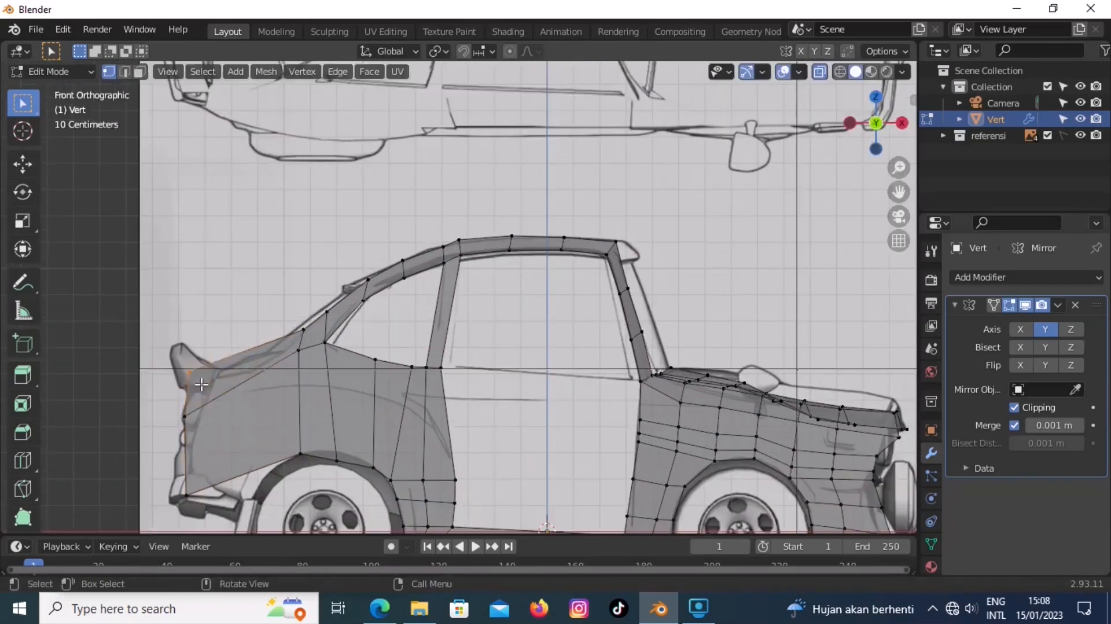
click(253, 511)
- Slide the quarter panel's edge loops and move their vertices along the body curve above the rear wheel arch
alt+click(219, 434)
key(g)
key(g)
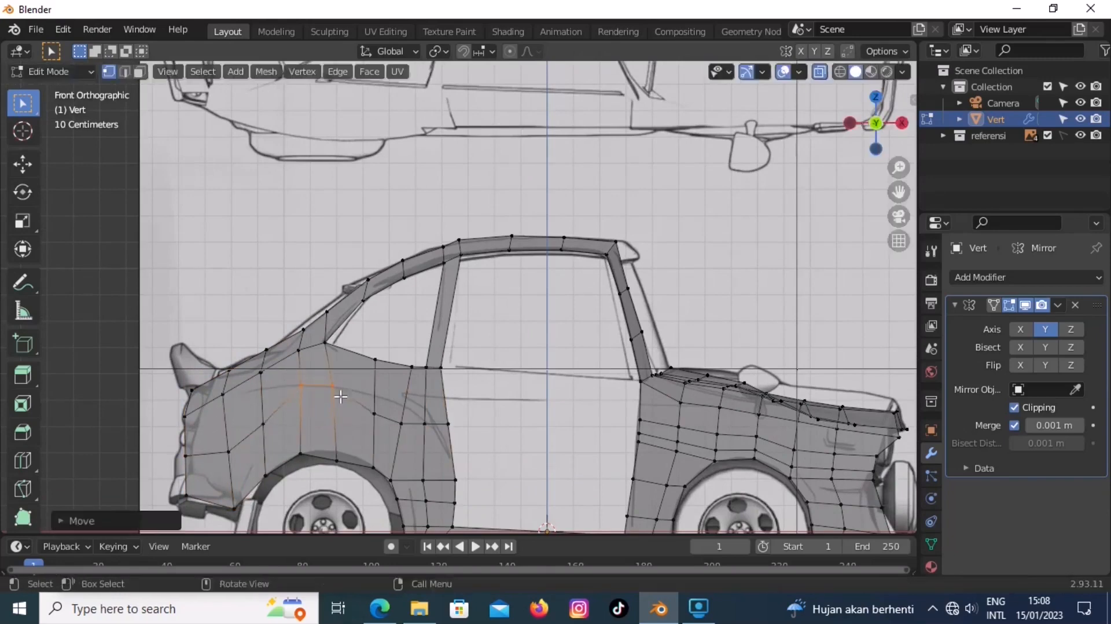
key(g)
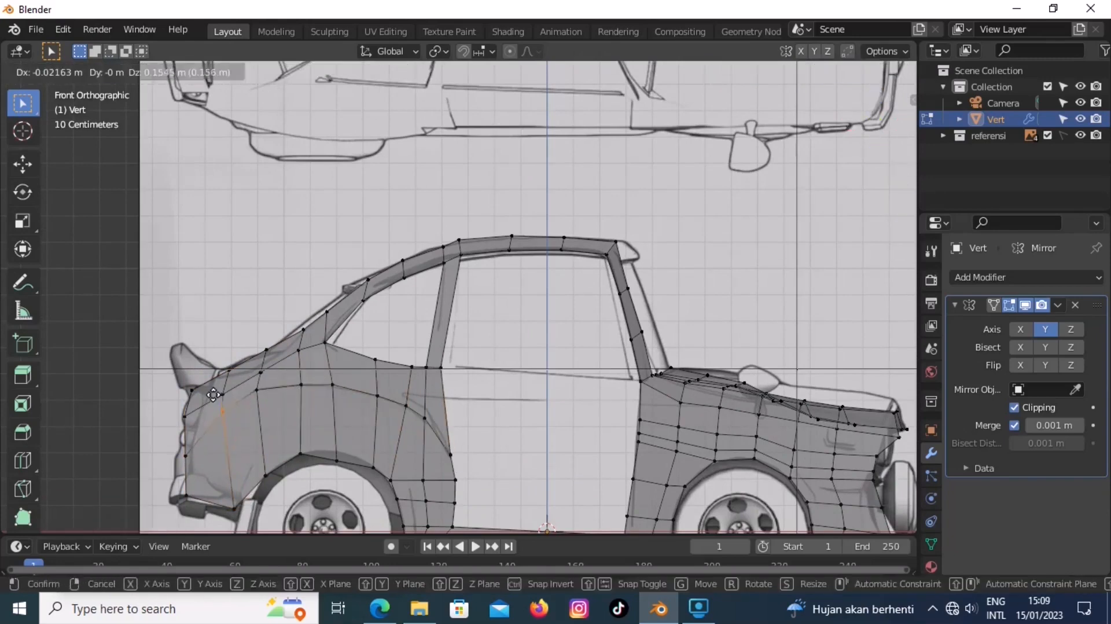
click(213, 394)
scroll(213, 394, up, 1)
key(g)
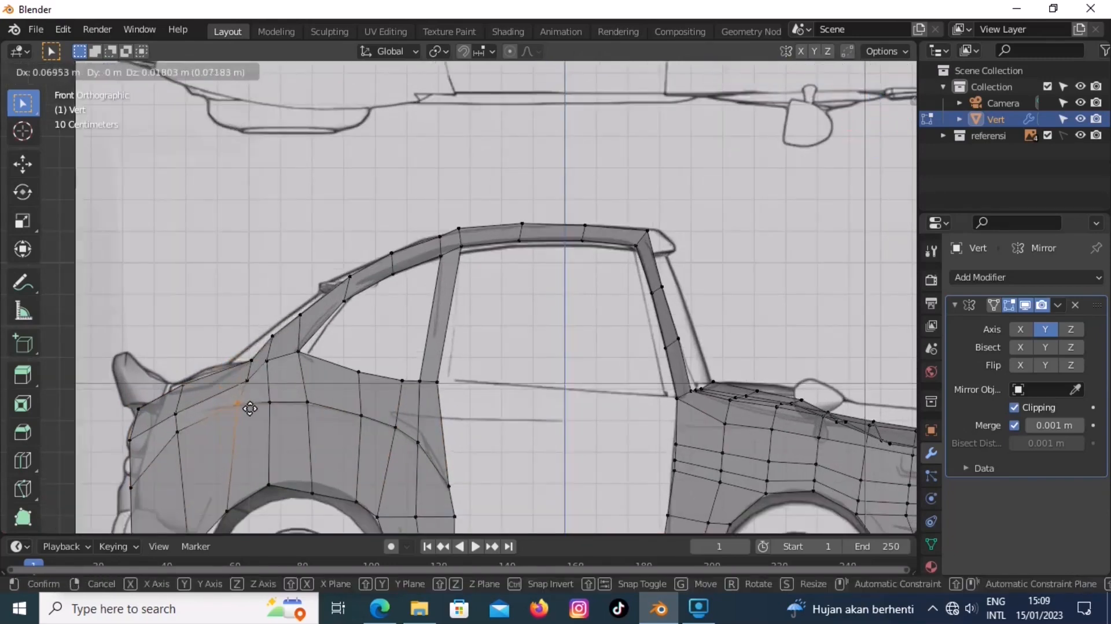
click(250, 408)
- Slide the edge loop near the tail and fit the rear deck vertices to the deck outline in the side drawing
alt+click(206, 408)
key(g)
key(g)
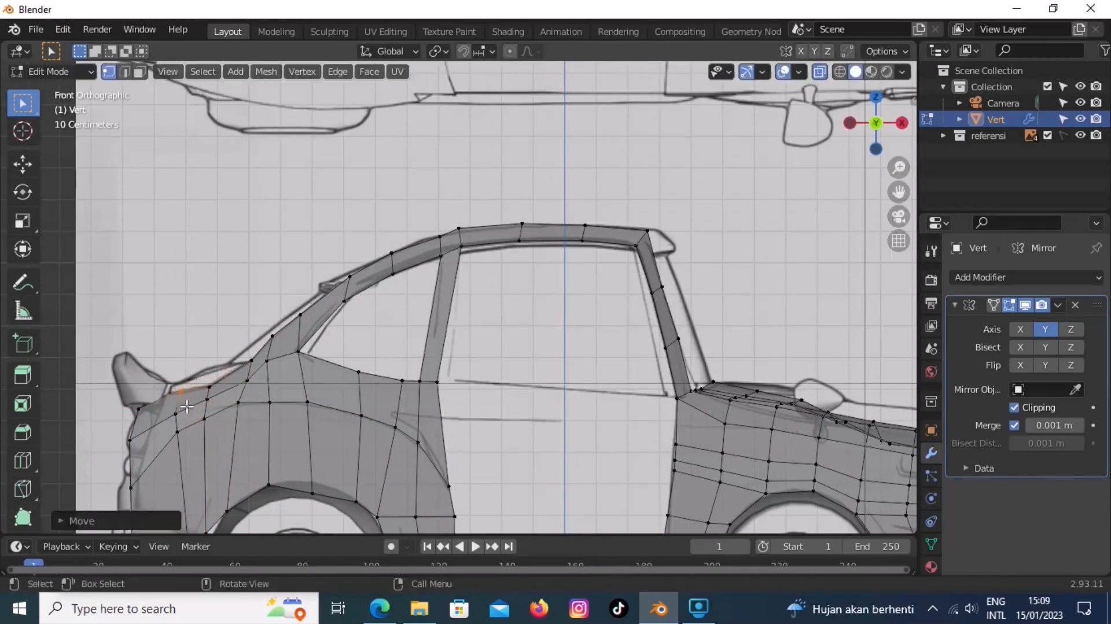
click(143, 420)
scroll(389, 426, down, 3)
- Move the roof rail and upper pillar vertices inward along Y to match the roof width in the front drawing
key(KP_3)
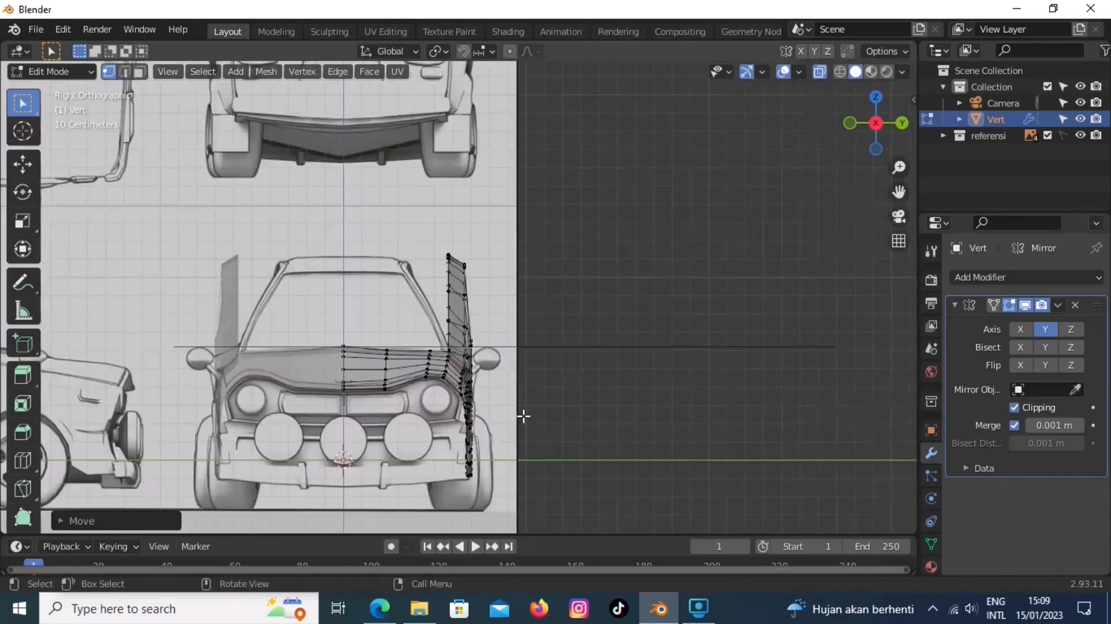
scroll(523, 416, up, 2)
drag(418, 217, 497, 377)
key(g)
key(y)
click(391, 268)
- Shift the lower pillar vertex rows along Y one after another so the side slopes like the windscreen pillar drawing
key(g)
key(y)
click(430, 308)
key(g)
key(y)
click(455, 347)
key(g)
key(y)
click(462, 373)
- Add two horizontal loop cuts to the middle roof pillar
middle_drag(463, 373, 405, 274)
key(KP_1)
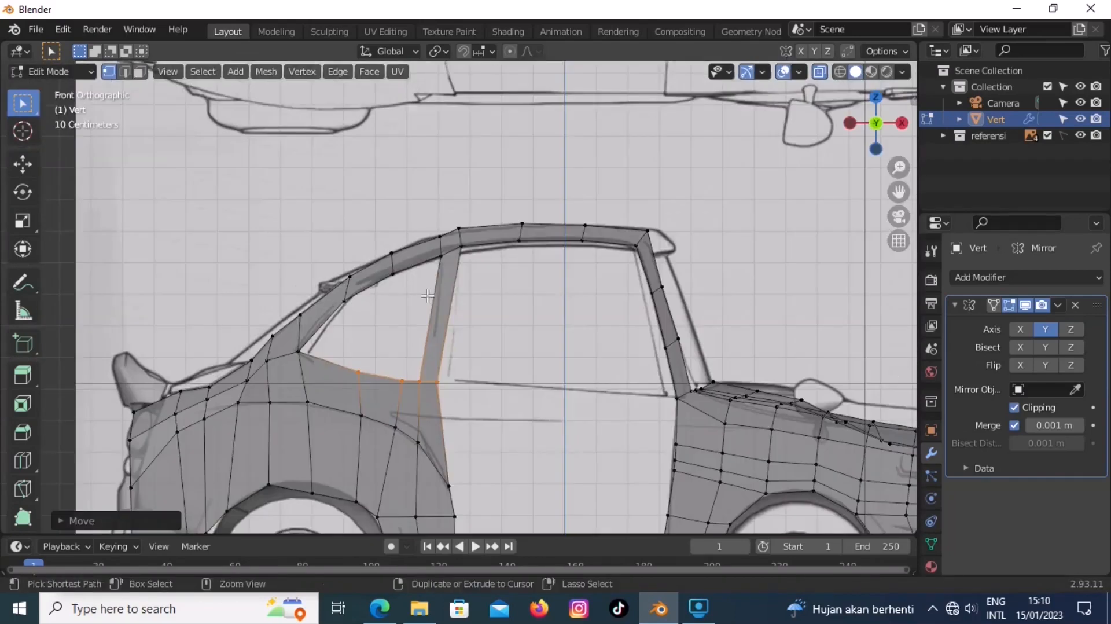
middle_drag(439, 331, 561, 332)
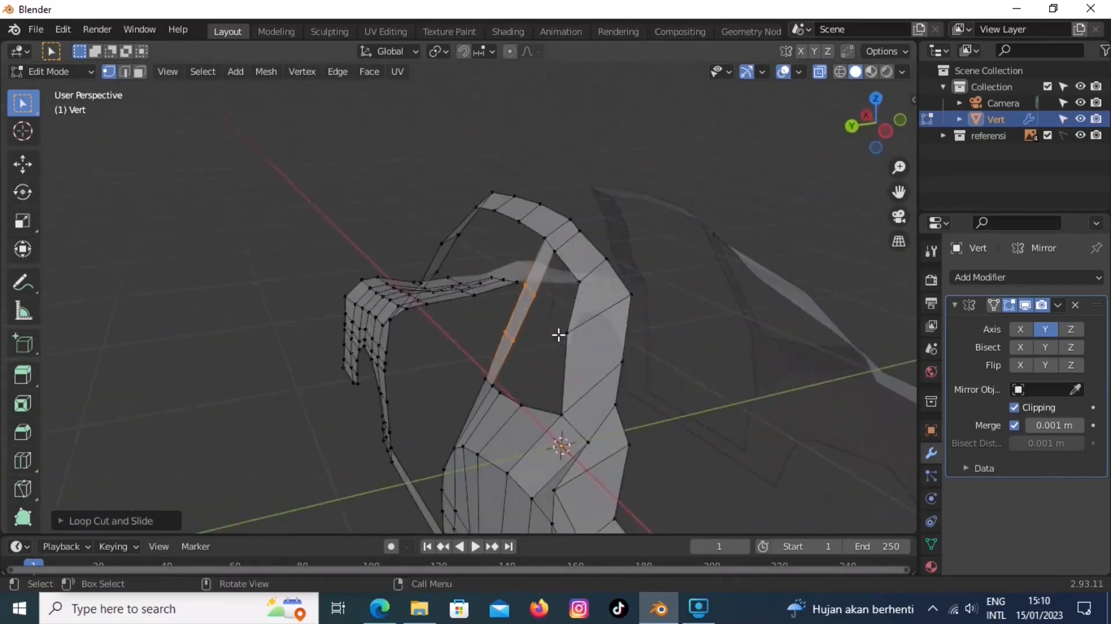
key(KP_3)
key(g)
key(Escape)
key(KP_1)
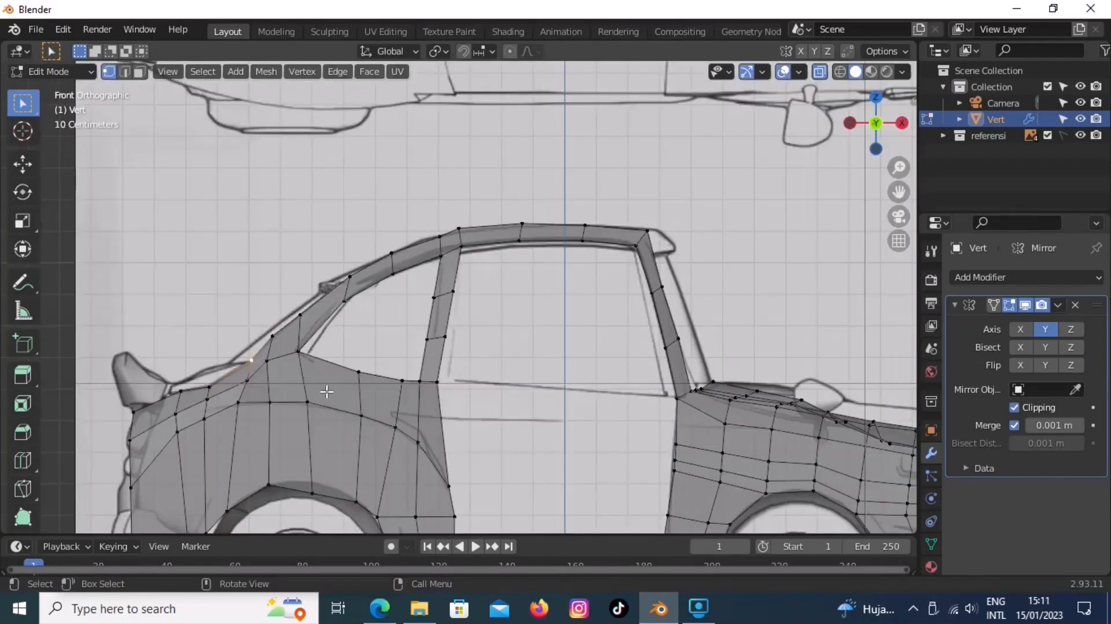
- Reposition the rear deck corner and rear pillar vertices, mainly along Y, to shape the rear window surround
middle_drag(327, 392, 518, 357)
key(g)
key(y)
click(544, 437)
key(g)
click(550, 409)
click(541, 332)
key(g)
key(y)
click(539, 334)
- Hide the front half of the body mesh, including the hood, front fender and windscreen pillar, for work on the rear
key(ctrl+KP_3)
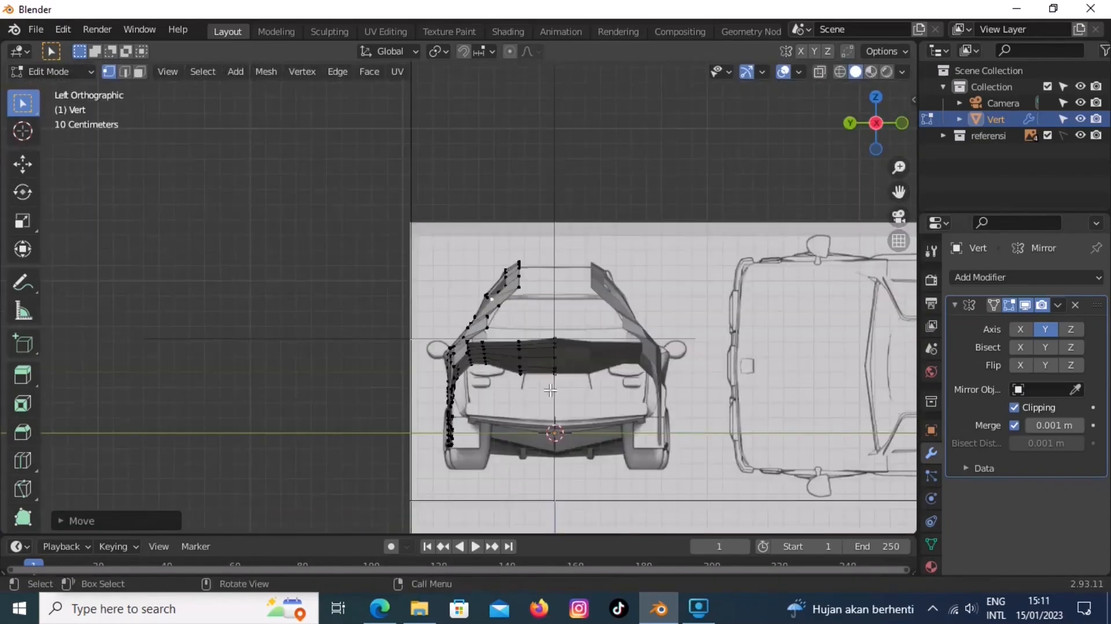
scroll(551, 390, up, 2)
key(KP_1)
drag(535, 159, 853, 480)
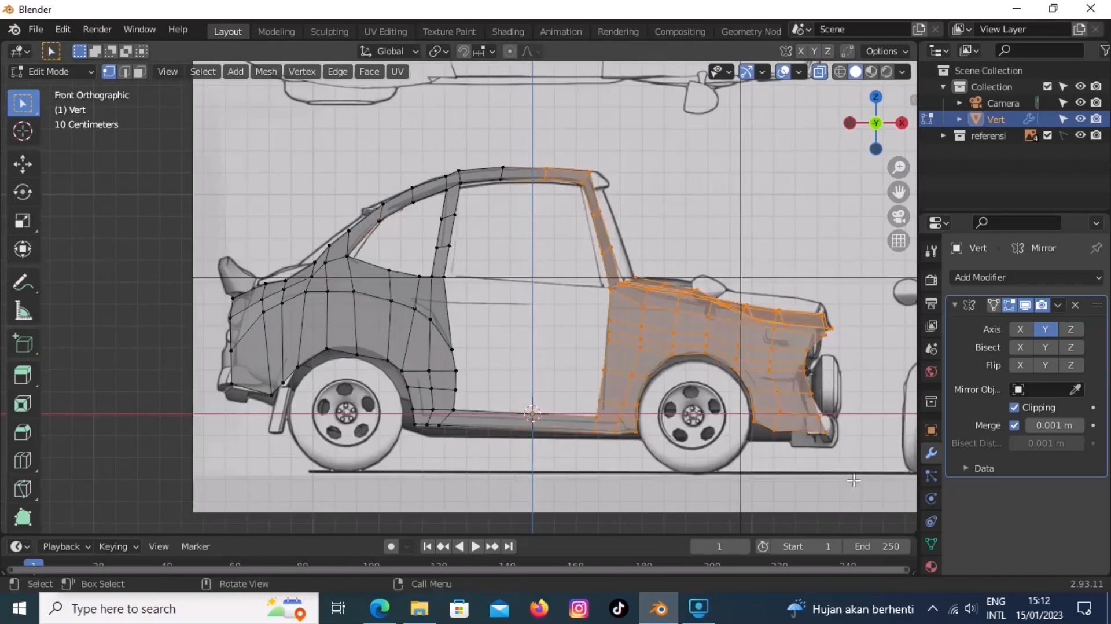
key(h)
key(ctrl+KP_3)
scroll(508, 318, up, 2)
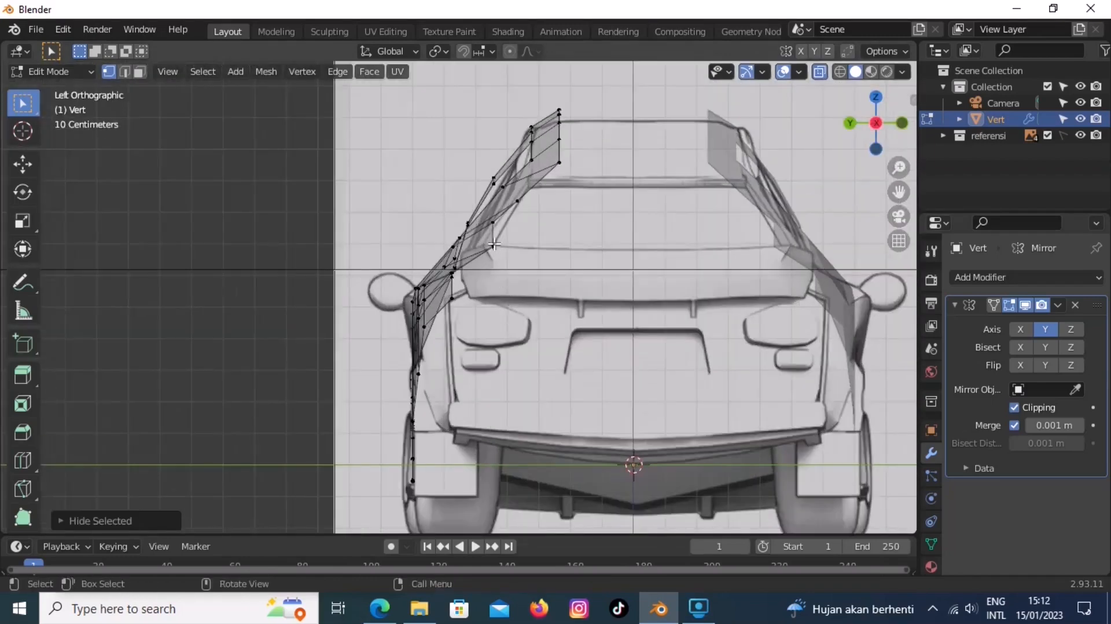
- Extrude the rear deck's inner edge vertices along Y to the car's centreline
middle_drag(494, 243, 544, 261)
click(558, 238)
ctrl+click(533, 311)
middle_drag(491, 339, 471, 327)
key(ctrl+KP_3)
key(e)
key(y)
click(675, 347)
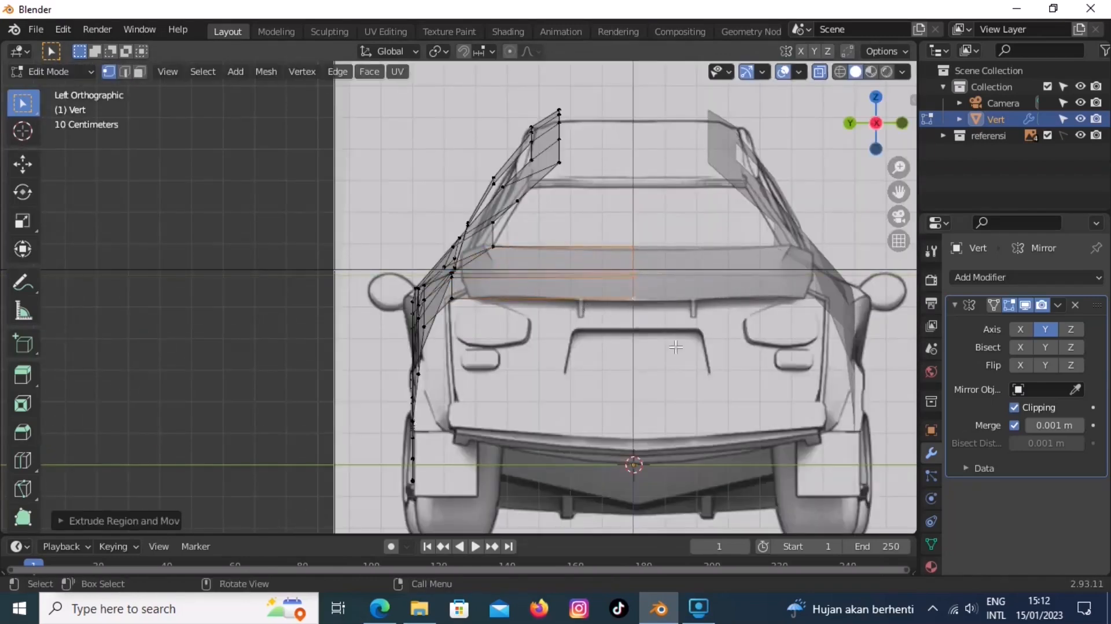
- Extrude the tail's rear edge to the centreline and move its subdivided lower vertices onto the bumper line in the rear drawing
ctrl+click(420, 416)
middle_drag(420, 416, 568, 461)
shift+click(605, 469)
scroll(602, 469, down, 1)
key(ctrl+KP_3)
key(e)
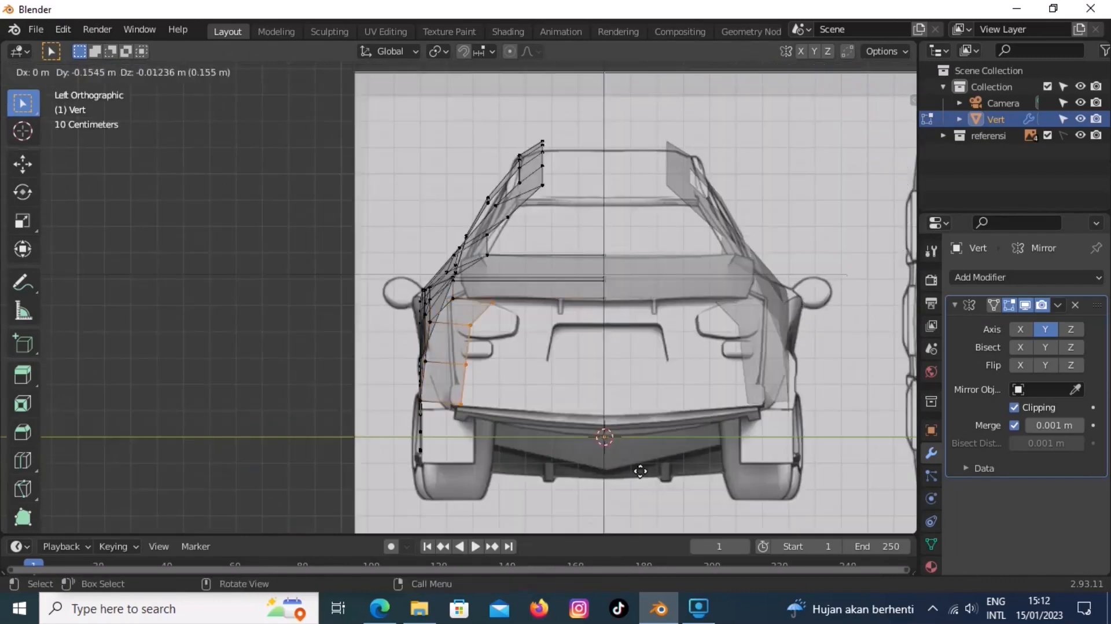
click(803, 463)
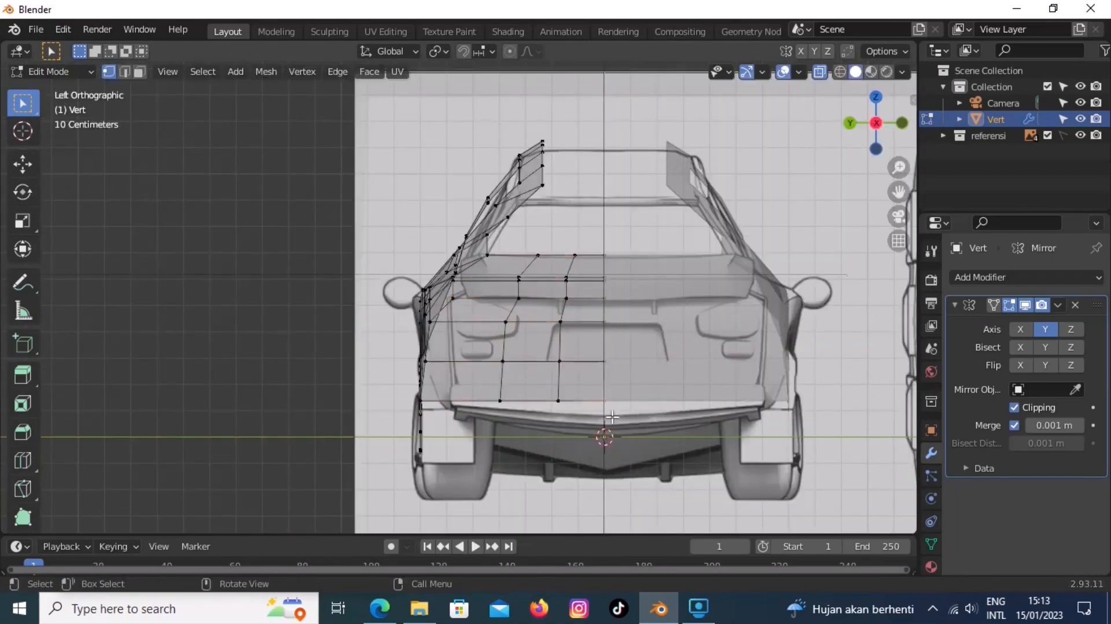
click(513, 407)
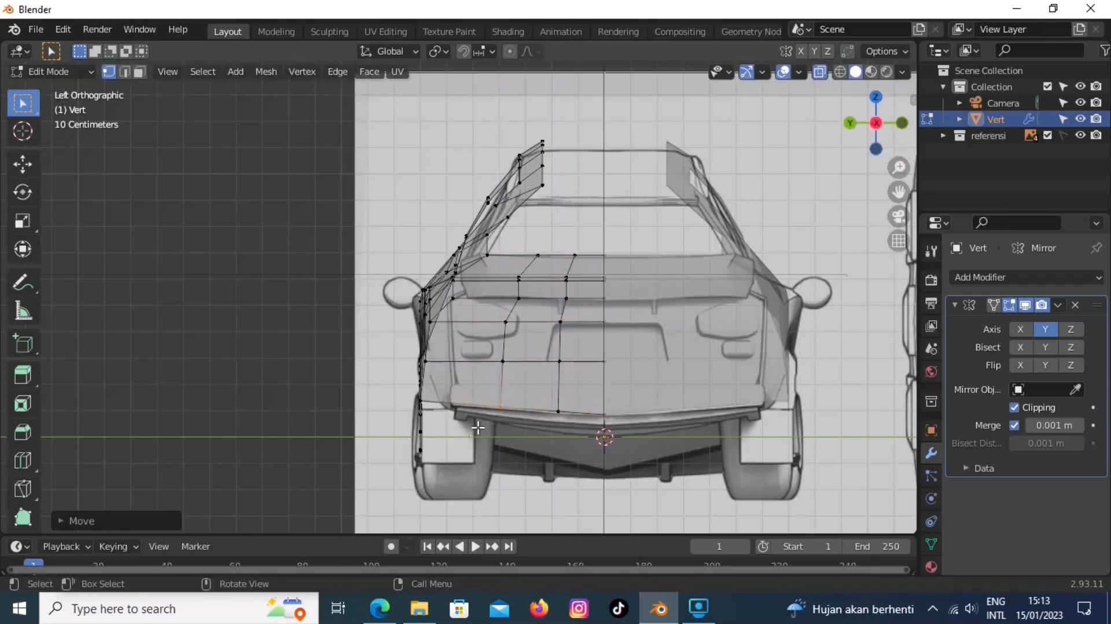
- Reveal the hidden front half and extrude the roof rail's inner edge to the centreline to form the roof
middle_drag(479, 422, 505, 446)
key(KP_7)
scroll(486, 413, down, 3)
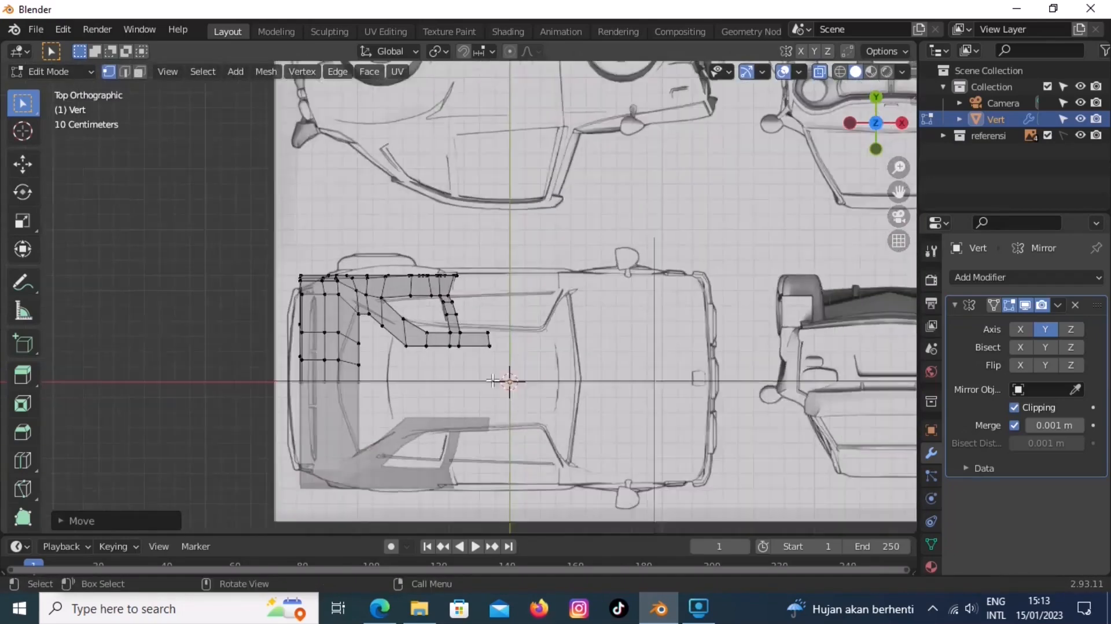
scroll(435, 382, up, 1)
key(alt+h)
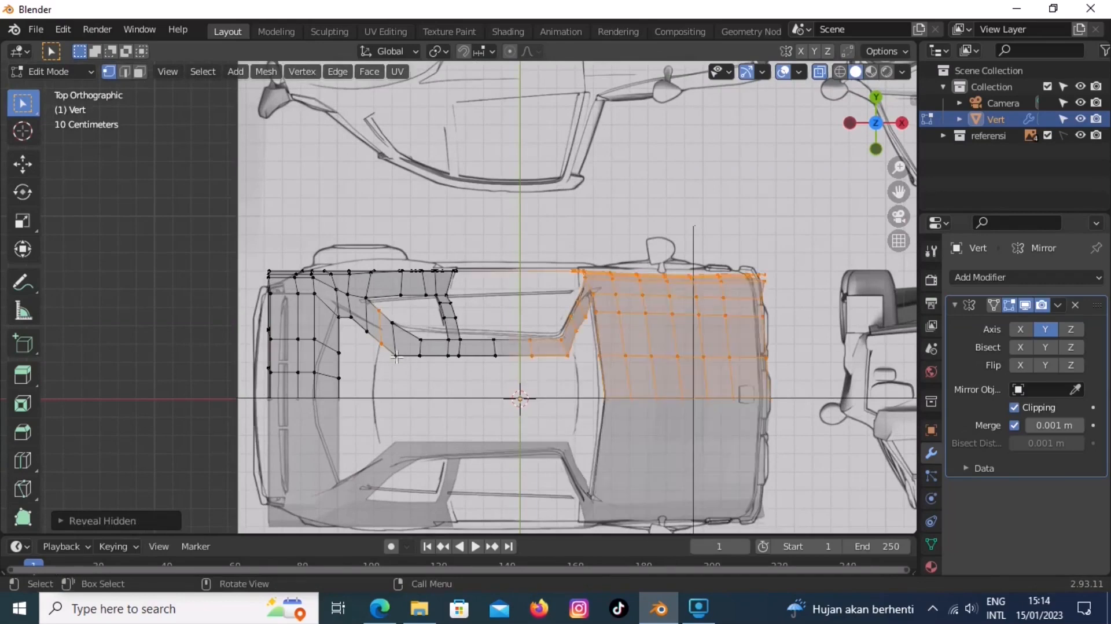
key(e)
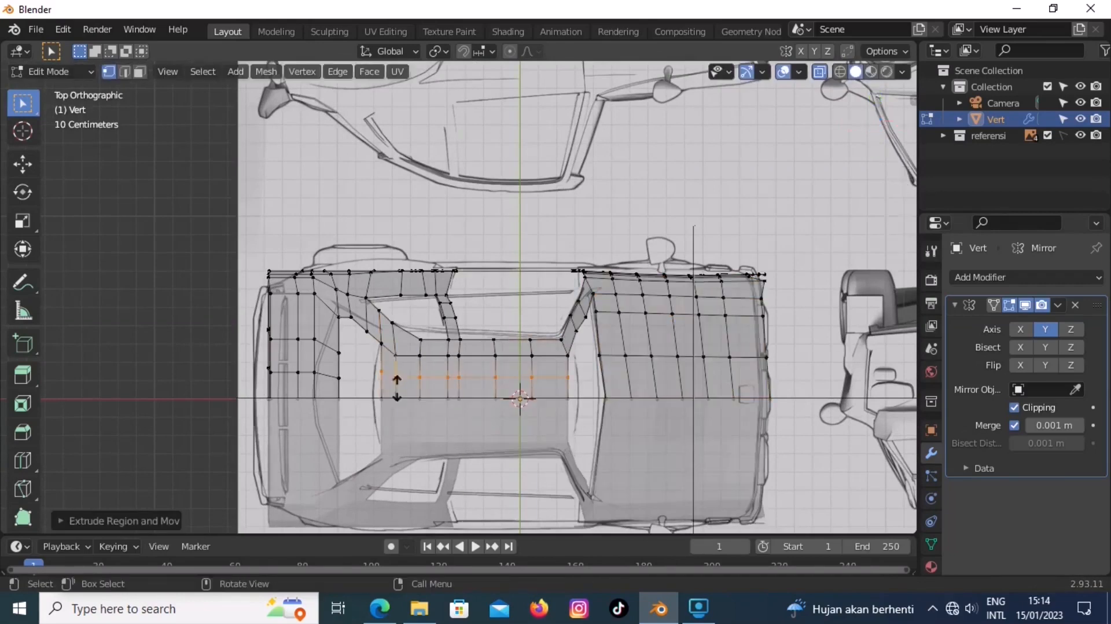
- Scale the roof's inner vertex rows and adjust the front vertex to match the curved roof edges in the top drawing
key(s)
click(380, 371)
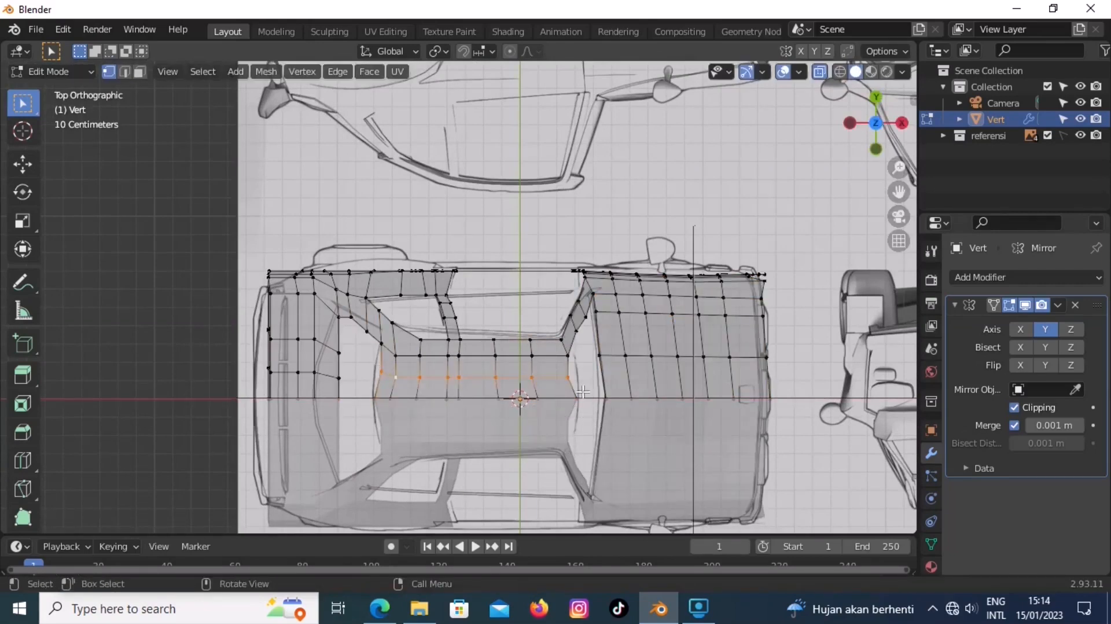
key(s)
click(574, 429)
click(569, 360)
key(g)
click(575, 364)
- Move the windscreen pillar vertex and the hood's rear centre vertex onto the windscreen outline in the top drawing
click(586, 318)
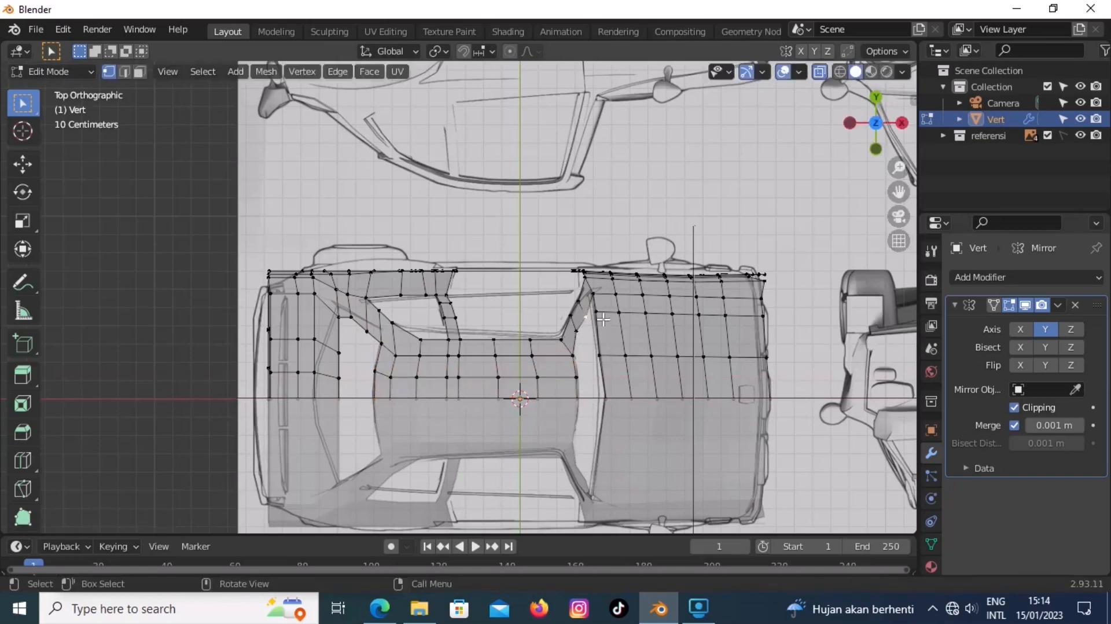
key(g)
click(584, 315)
click(604, 403)
key(g)
- Move the roof rail's outer vertices onto the upper side window line in the top drawing
click(419, 343)
key(g)
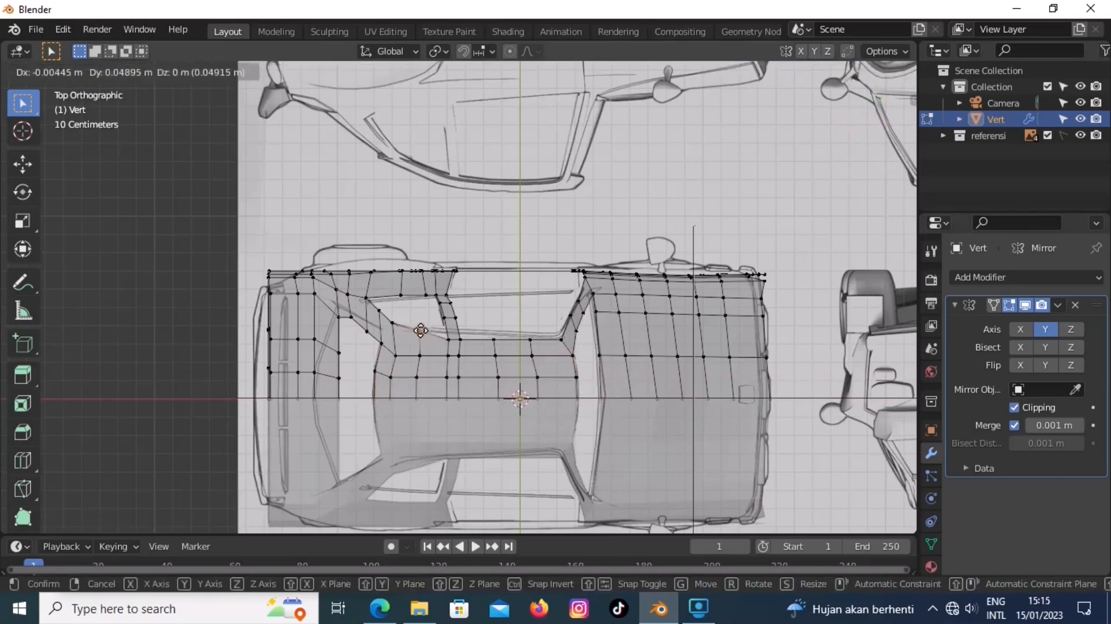
click(419, 330)
drag(467, 347, 445, 334)
key(g)
click(448, 329)
click(485, 336)
key(g)
- Move the tail's vertex groups backward and around the corner to follow the curved rear end in the top drawing
shift+middle_drag(321, 386, 435, 386)
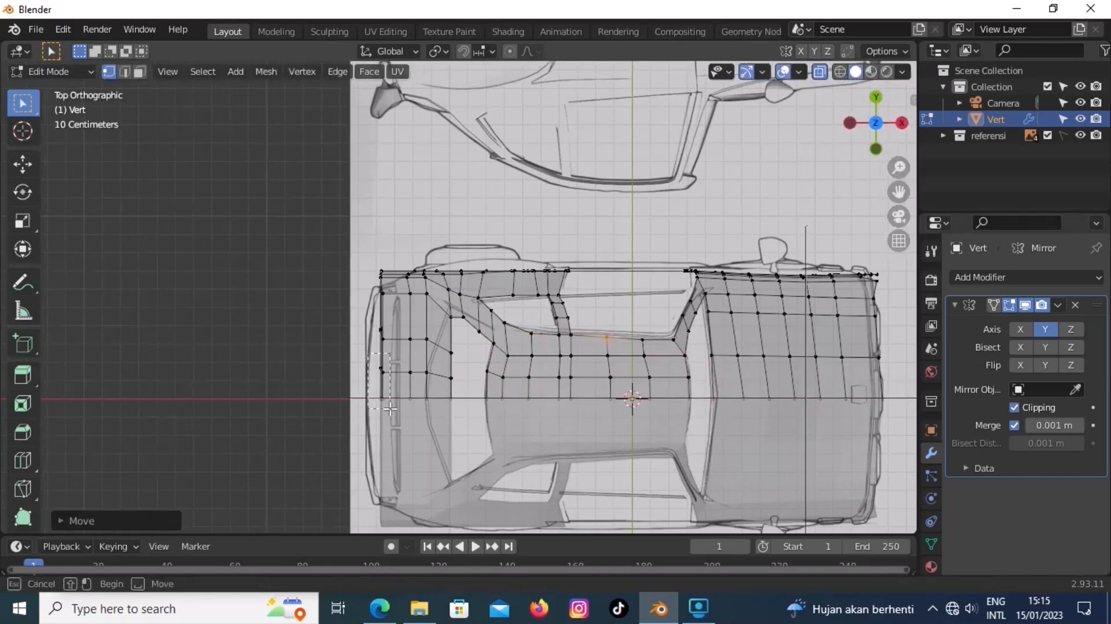
drag(366, 353, 397, 408)
key(g)
click(386, 405)
drag(368, 317, 391, 347)
key(g)
click(382, 345)
scroll(340, 259, up, 2)
key(g)
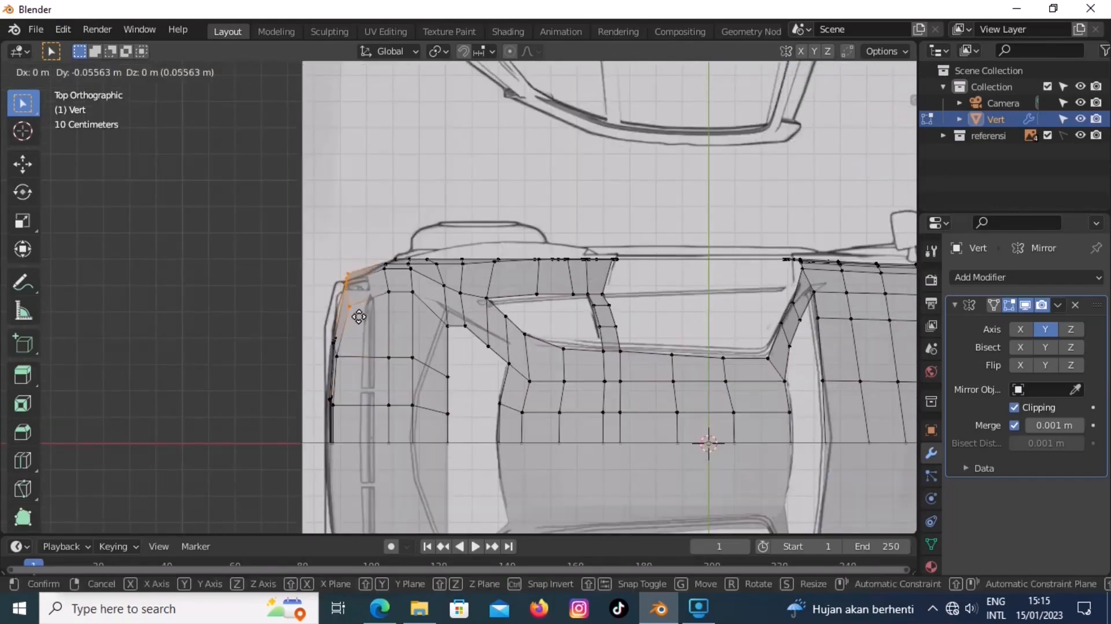
click(356, 315)
- Add a horizontal loop cut around the rear quarter panel just above the rear wheel arch
middle_drag(596, 273, 650, 360)
key(Tab)
key(Tab)
key(KP_7)
key(KP_1)
scroll(637, 350, up, 6)
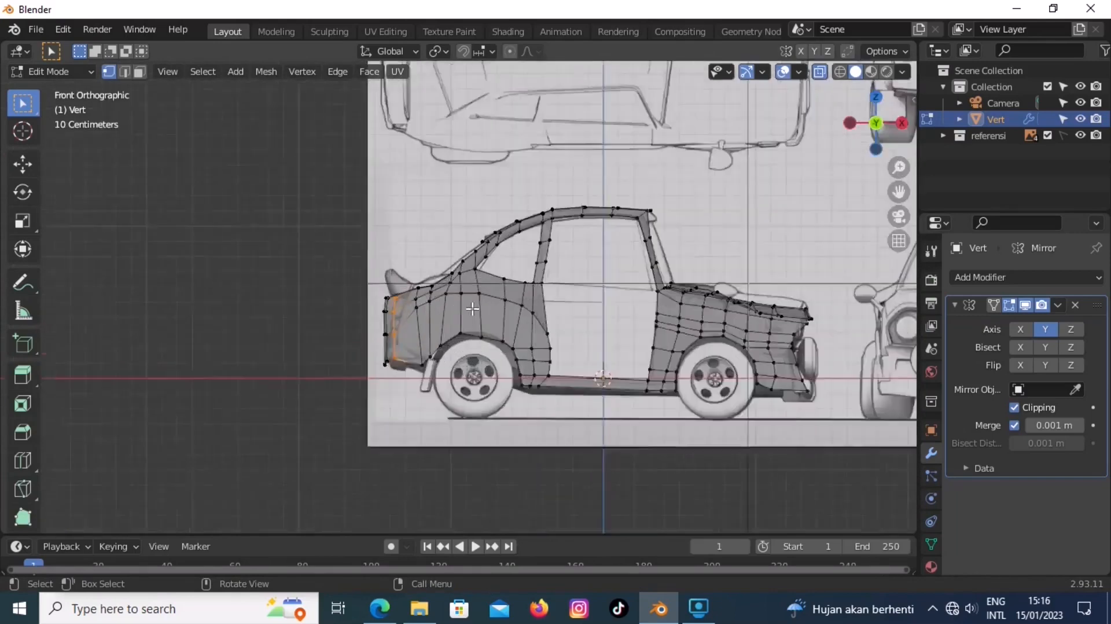
key(ctrl+r)
click(520, 346)
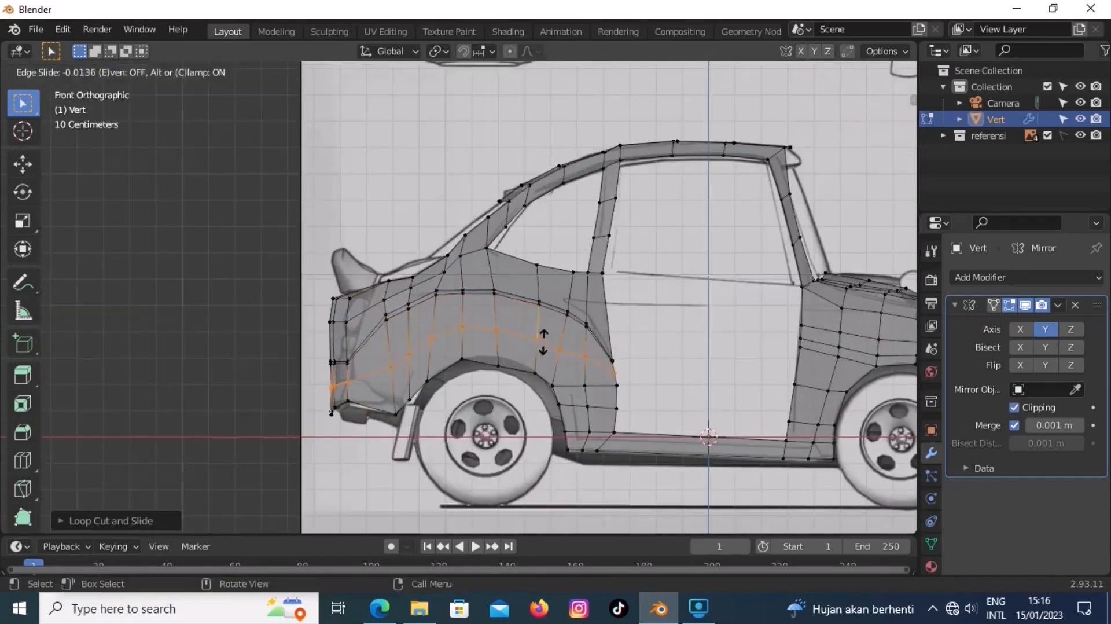
click(542, 341)
- Move the new loop outward along Y and adjust its individual vertices to shape the rear fender flare in the top drawing
key(KP_7)
key(g)
key(y)
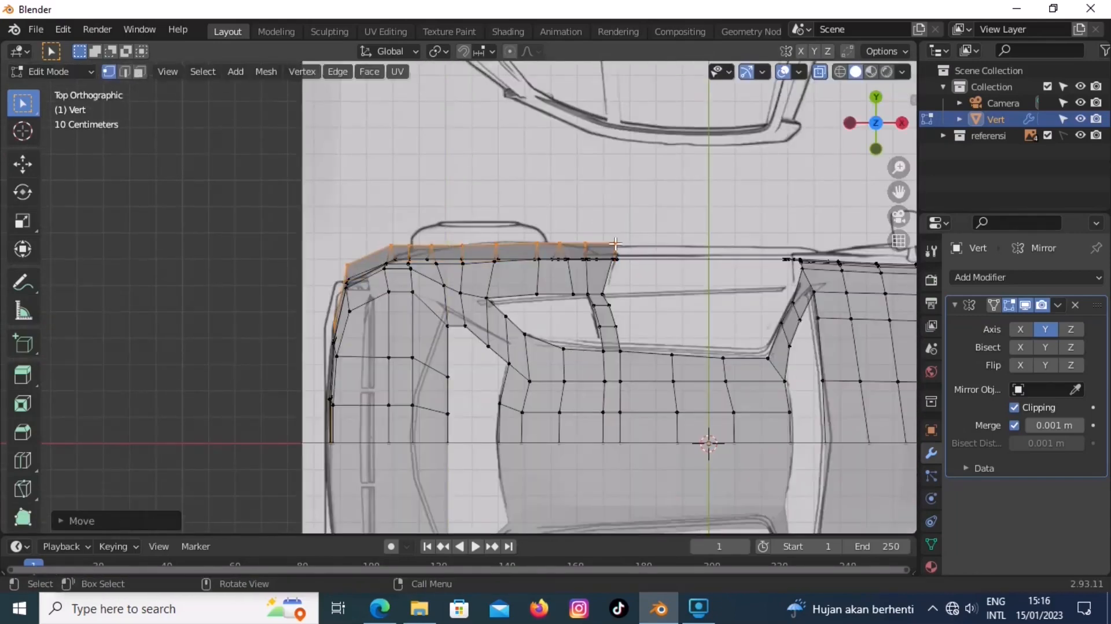
click(615, 244)
ctrl+click(586, 243)
key(g)
key(y)
click(596, 229)
click(563, 247)
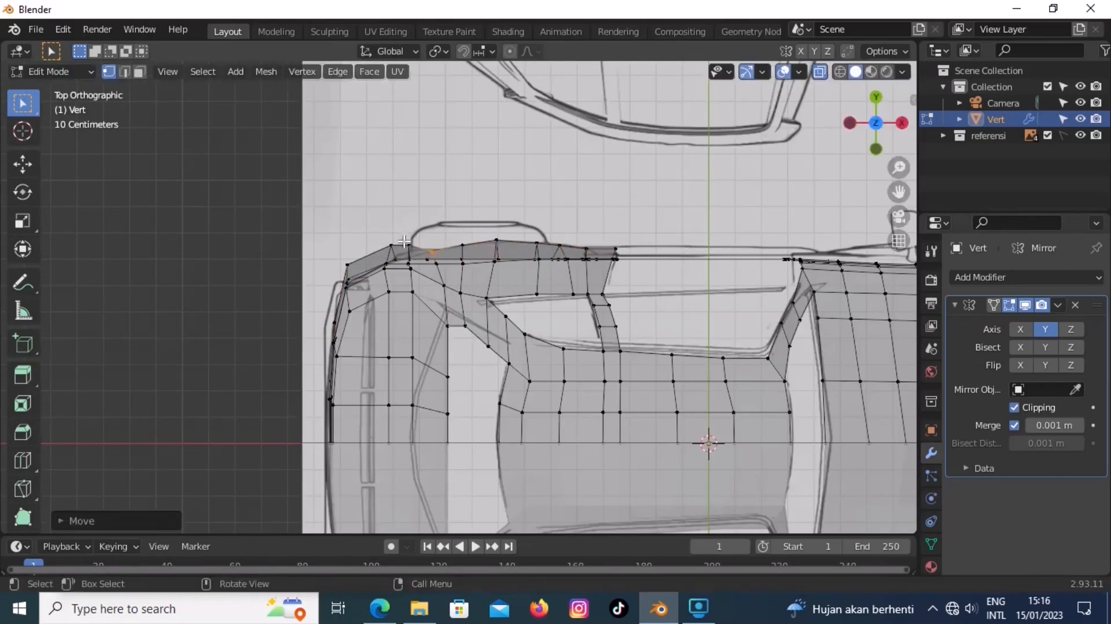
key(g)
click(490, 270)
- Turn off X-ray, reposition a rear quarter panel vertex in perspective and add another loop cut there
middle_drag(491, 269, 570, 331)
key(alt+z)
middle_drag(289, 333, 467, 375)
key(g)
click(434, 345)
key(ctrl+r)
click(399, 366)
middle_drag(399, 367, 439, 411)
- Select a vertex path at the tail's corner in the top view and set the snap target to Vertex
click(335, 372)
ctrl+click(362, 373)
click(484, 51)
click(457, 110)
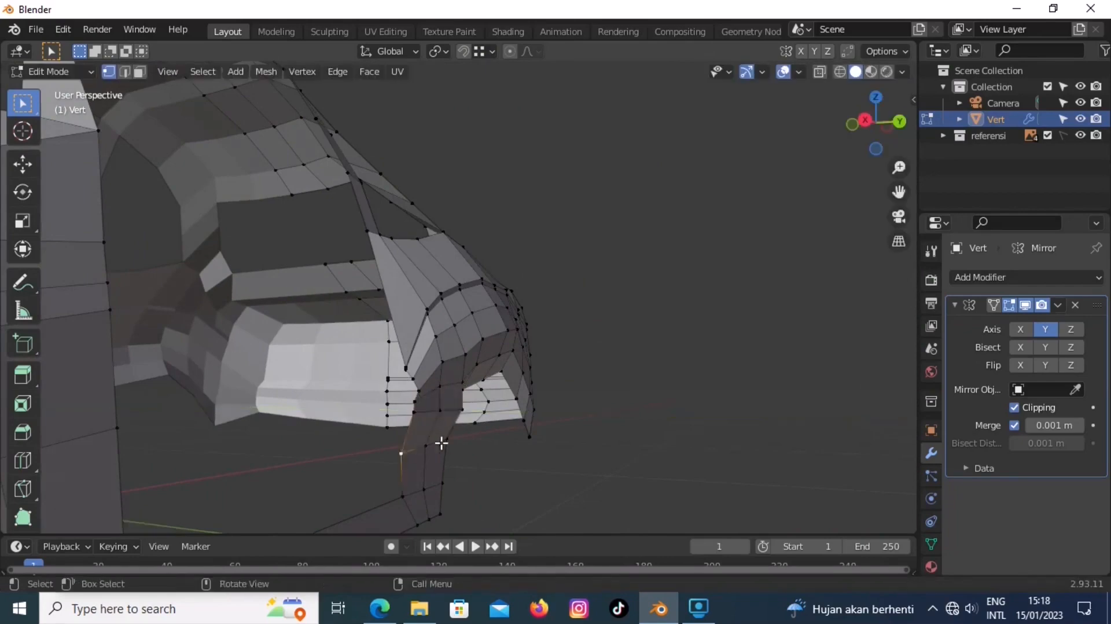
- Move the vertices along the rear quarter panel's lower edge individually along Y to smooth its curve
middle_drag(424, 465, 491, 387)
key(g)
key(y)
click(530, 377)
click(493, 367)
key(g)
key(y)
click(487, 376)
key(g)
key(y)
click(489, 379)
- Add a level 3 Subdivision Surface modifier to the car body in Object Mode
scroll(486, 380, down, 4)
scroll(454, 385, down, 2)
key(Tab)
middle_drag(478, 429, 464, 335)
key(ctrl+3)
- Select the vertex path on the rear fender's front edge beside the door opening and shift it along Y
key(Tab)
scroll(447, 329, up, 3)
scroll(464, 335, up, 4)
click(340, 455)
ctrl+click(552, 326)
middle_drag(573, 359, 536, 366)
key(g)
key(y)
click(547, 382)
- Reshape the roof's front corner above the windshield pillar to follow the windshield header in the side drawing
scroll(490, 394, down, 5)
key(Tab)
key(Tab)
key(KP_1)
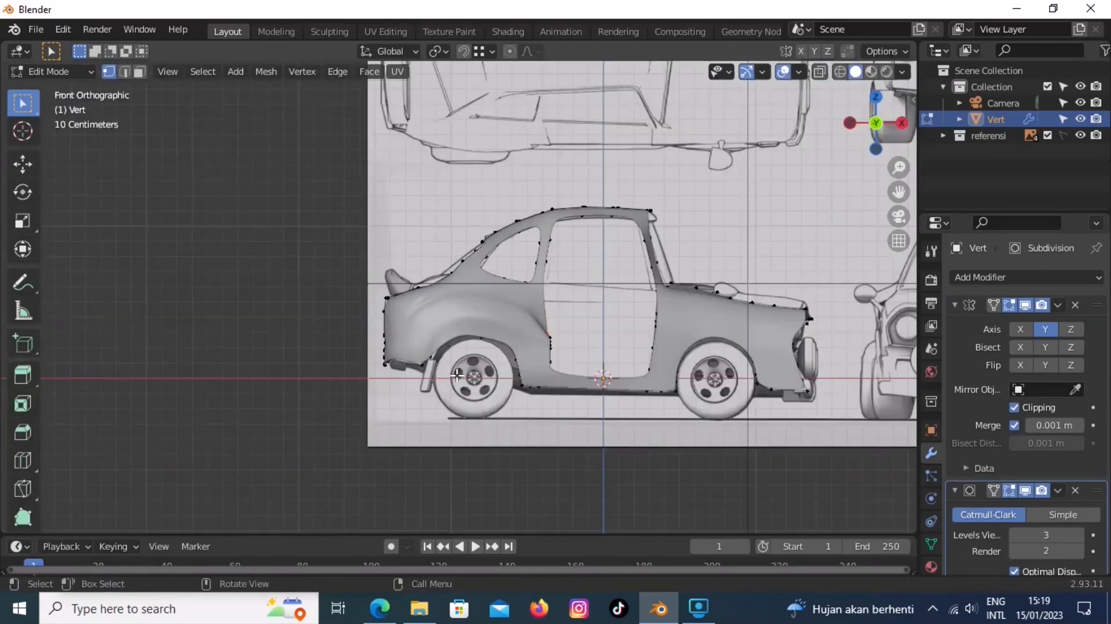
key(alt+z)
scroll(700, 224, up, 3)
shift+middle_drag(682, 209, 563, 179)
ctrl+click(614, 258)
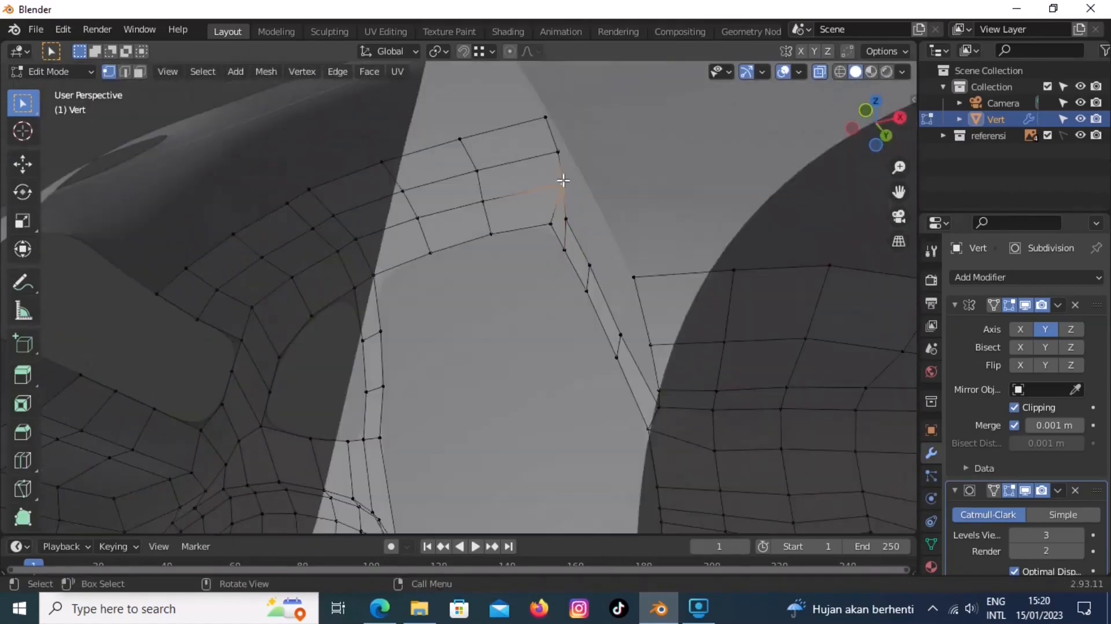
key(KP_1)
middle_drag(626, 309, 508, 342)
key(Tab)
key(KP_1)
key(Tab)
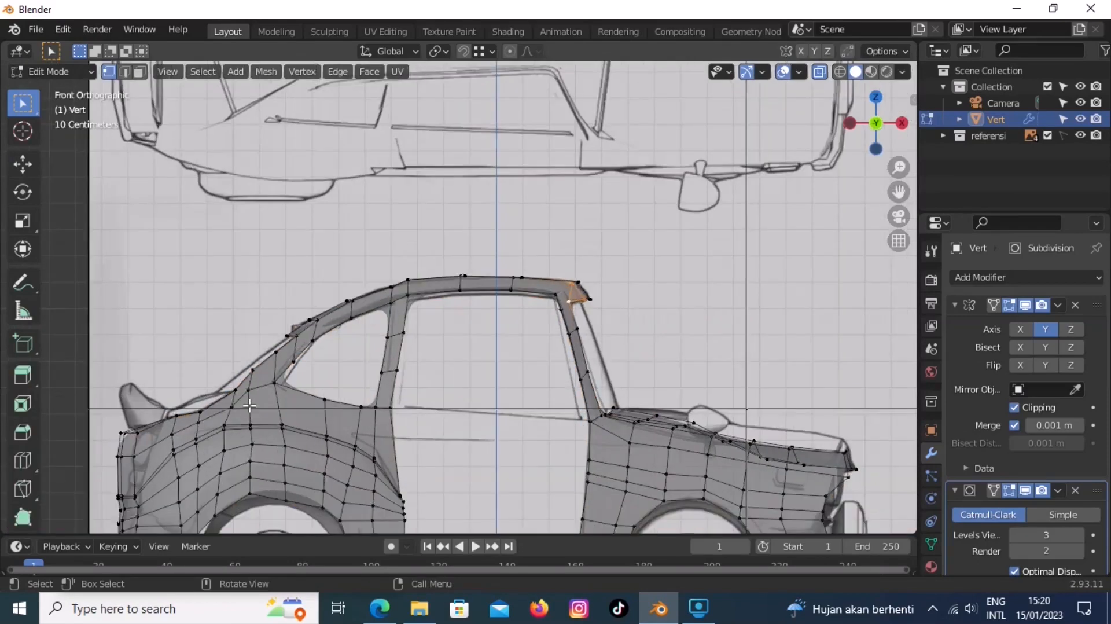
- Reposition the rear deck vertices below the rear window to match the deck line in the side drawing
middle_drag(249, 408, 391, 447)
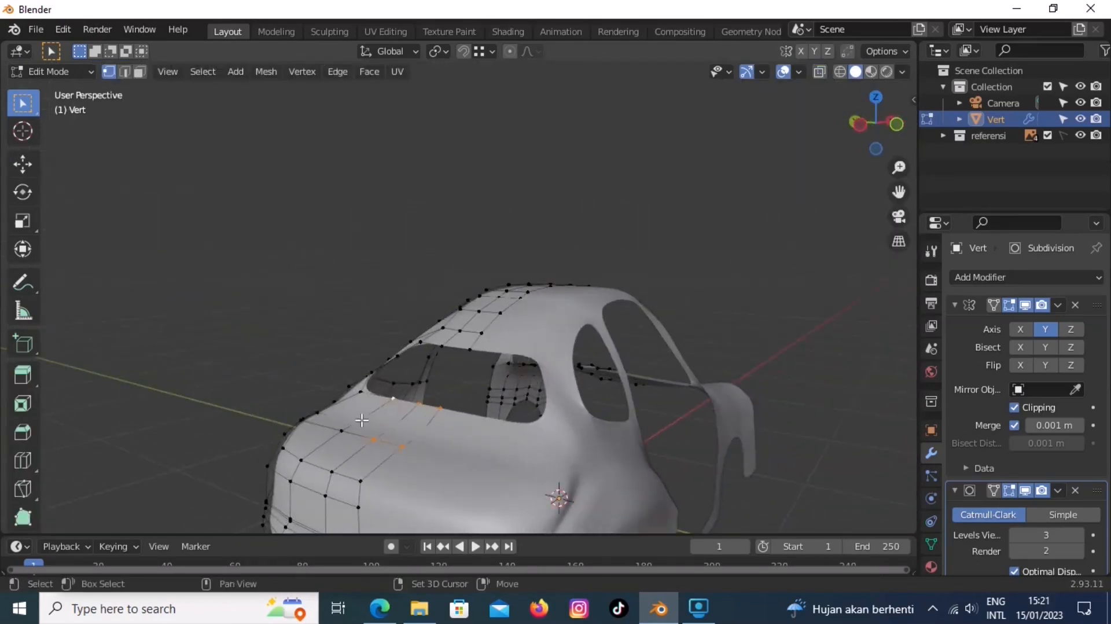
key(KP_1)
key(g)
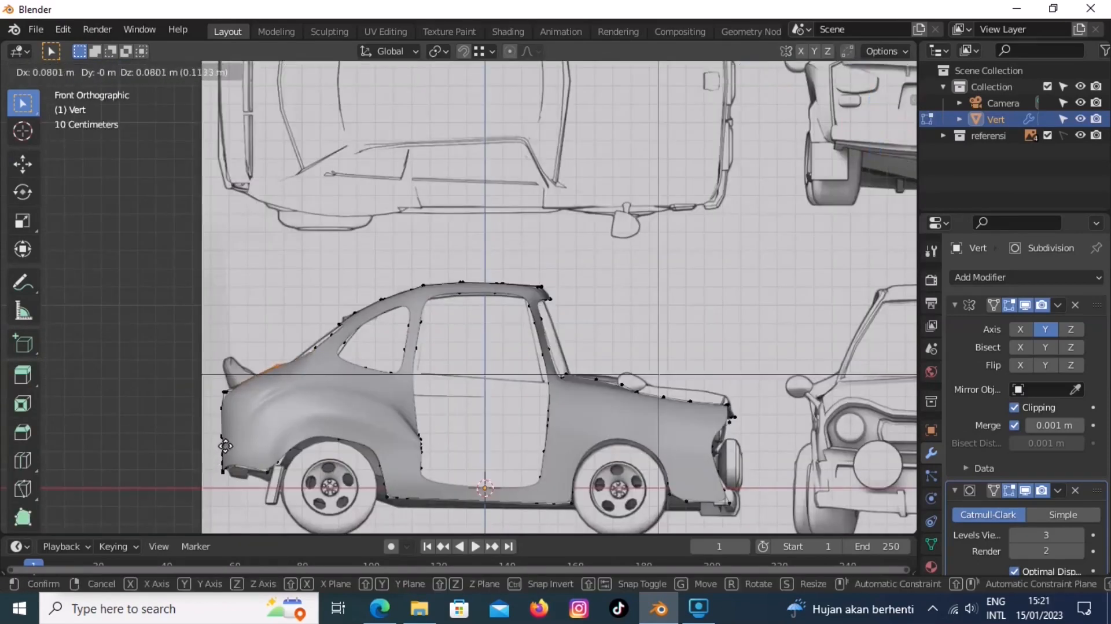
click(226, 445)
scroll(220, 443, up, 3)
key(g)
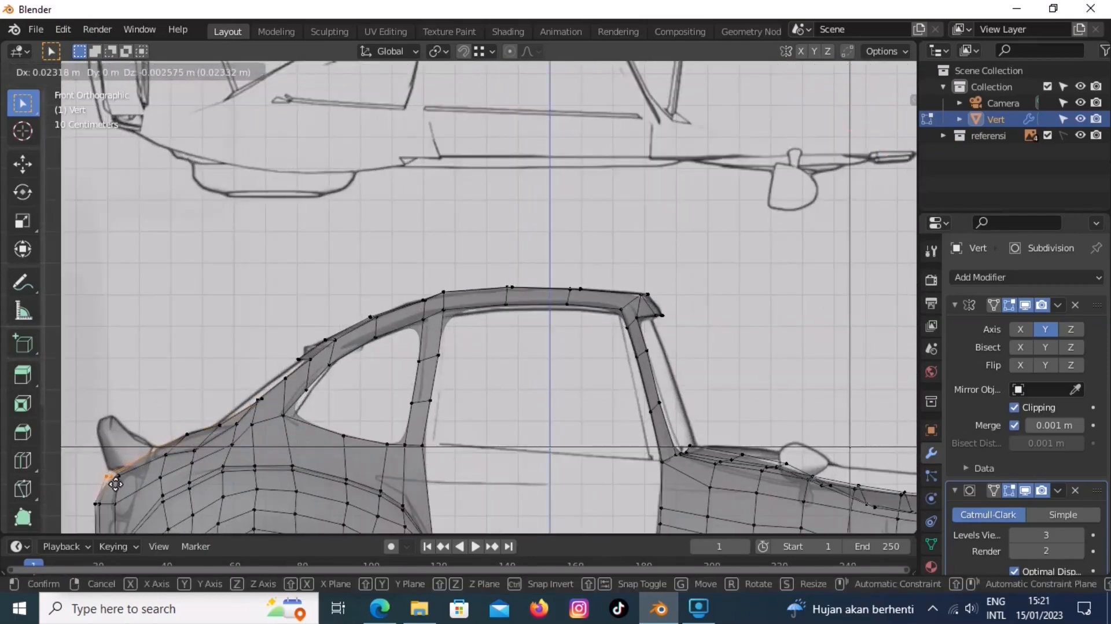
click(114, 482)
- Shift the upper and middle tail vertex groups forward to fit the rear profile in the side drawing
scroll(116, 482, down, 1)
shift+middle_drag(115, 483, 179, 358)
scroll(179, 361, up, 2)
drag(142, 322, 196, 386)
key(g)
click(211, 389)
drag(144, 415, 194, 436)
key(g)
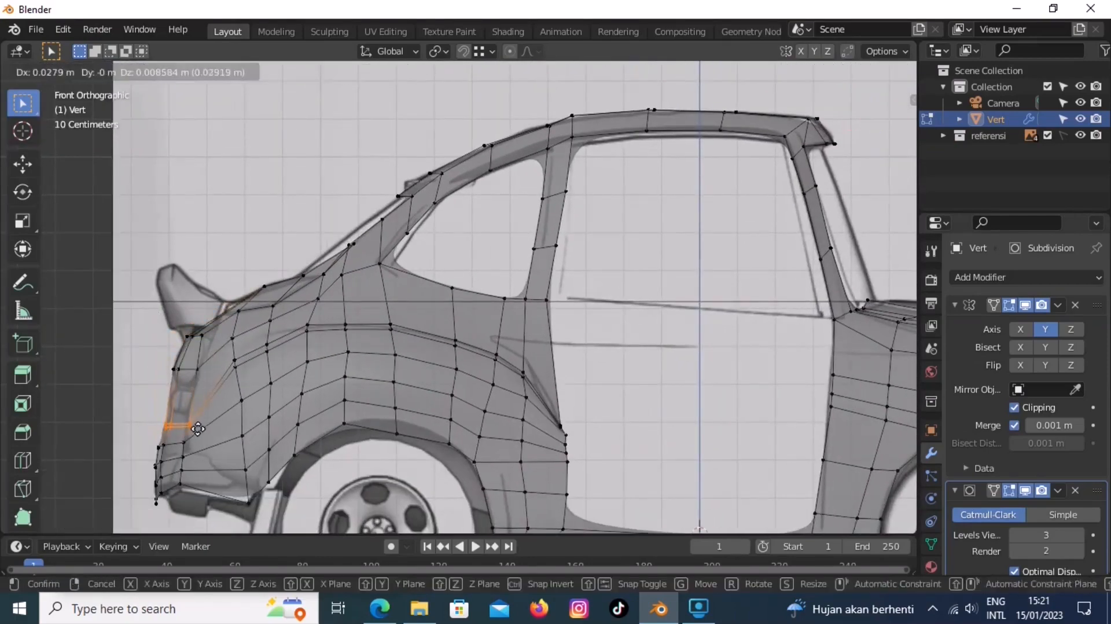
click(205, 434)
- Move the rear deck's crosswise vertex rows in the top view to follow the rear window's curved lower edge
click(229, 320)
middle_drag(229, 320, 401, 391)
key(alt+z)
scroll(370, 399, down, 4)
key(alt+z)
key(KP_3)
key(KP_7)
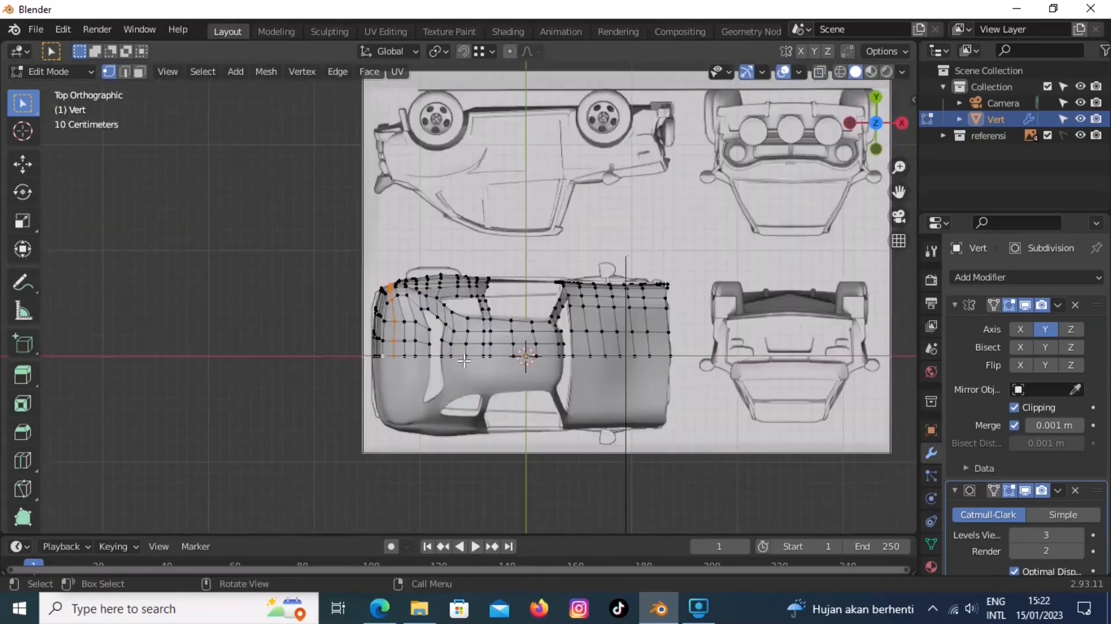
scroll(412, 410, up, 3)
key(g)
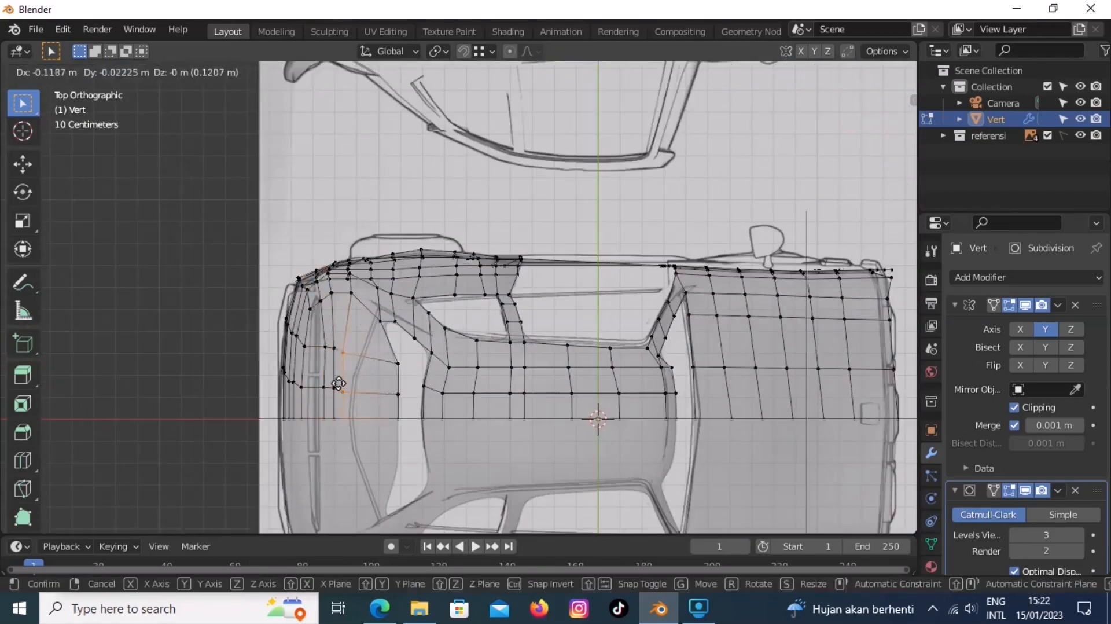
click(337, 393)
scroll(428, 388, down, 3)
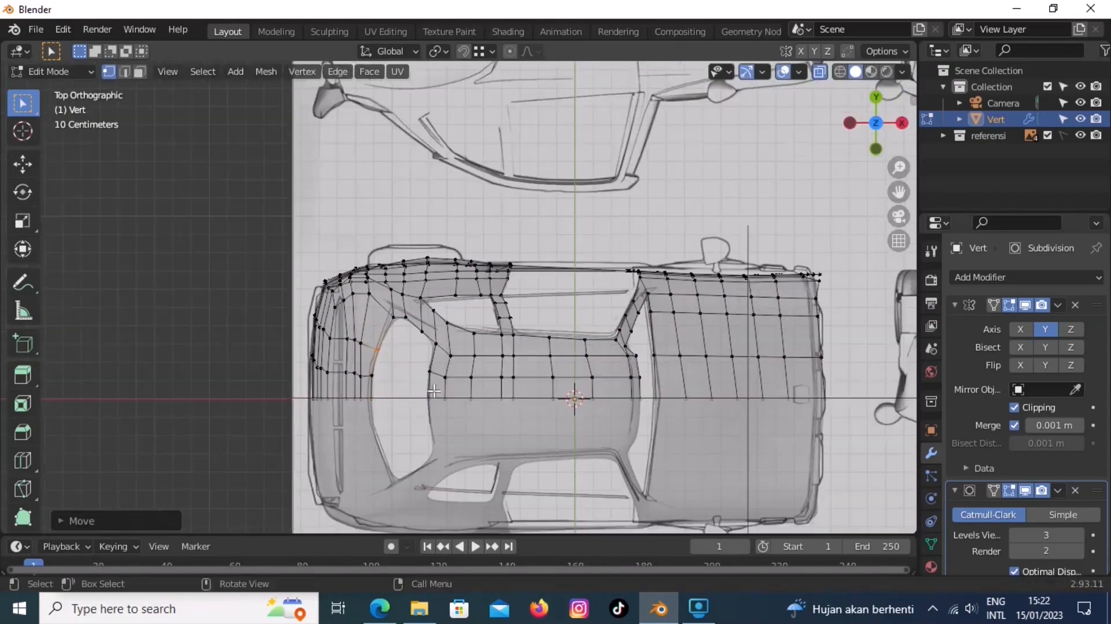
- Inspect the smoothed car body in perspective and against the front-view drawing in Object Mode
key(Tab)
key(alt+z)
middle_drag(425, 388, 553, 360)
key(KP_3)
key(alt+z)
scroll(375, 331, up, 1)
shift+middle_drag(395, 379, 414, 332)
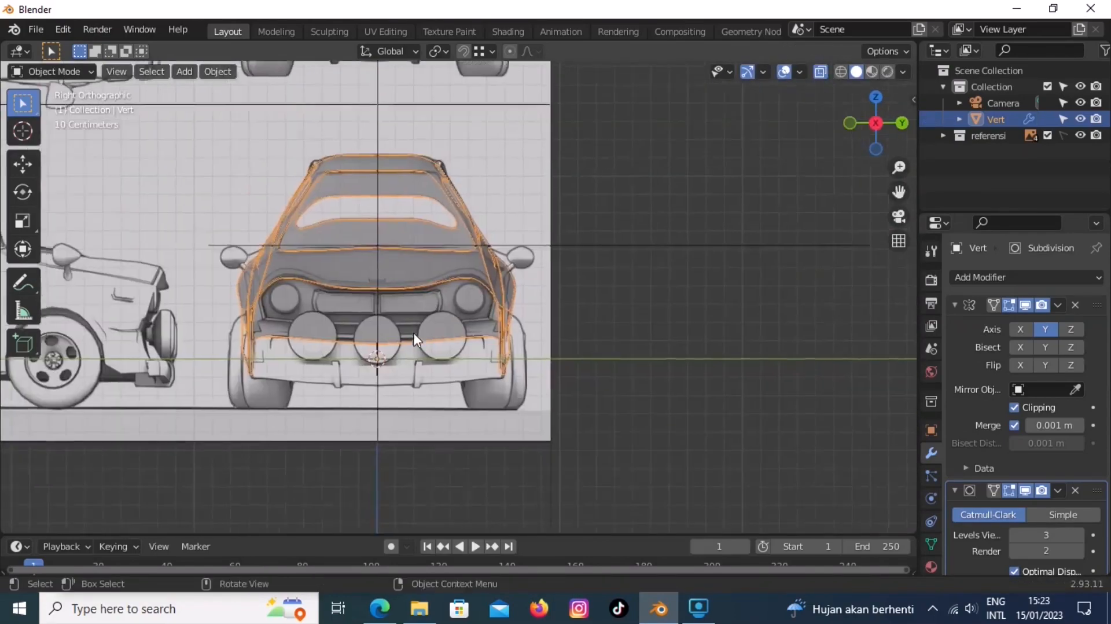
scroll(413, 333, up, 1)
- Hide the connected rear body mesh so only the front section remains in the front-view drawing
key(Tab)
key(KP_1)
scroll(337, 346, down, 1)
key(l)
key(h)
key(KP_3)
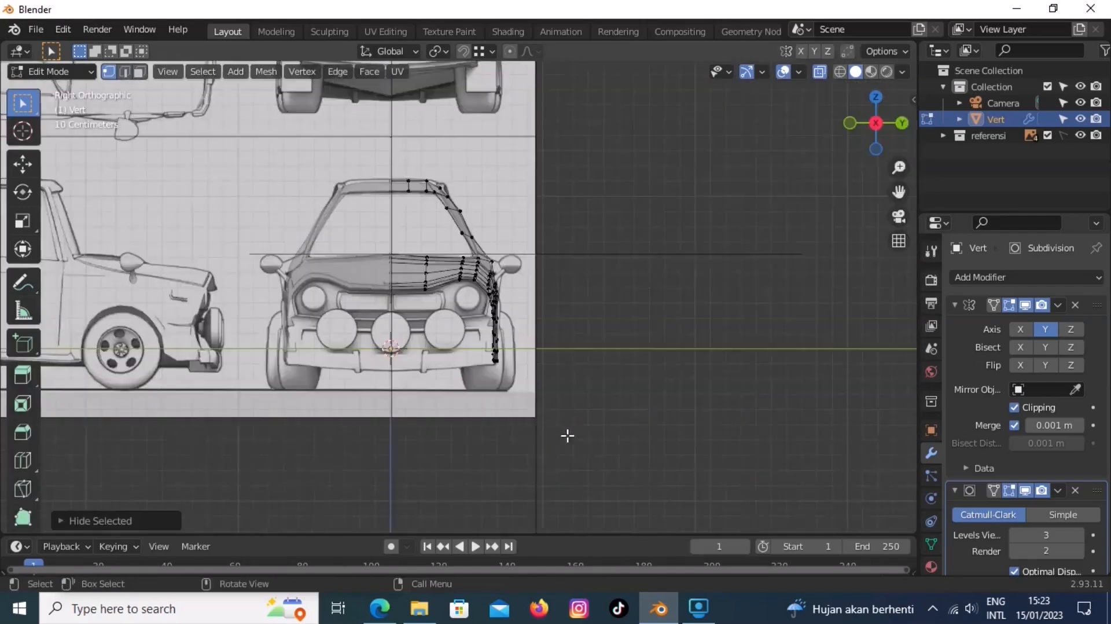
- Select the front fender's lower leading edge path and extrude it to the centreline as the front bumper panel
middle_drag(518, 327, 408, 354)
click(302, 333)
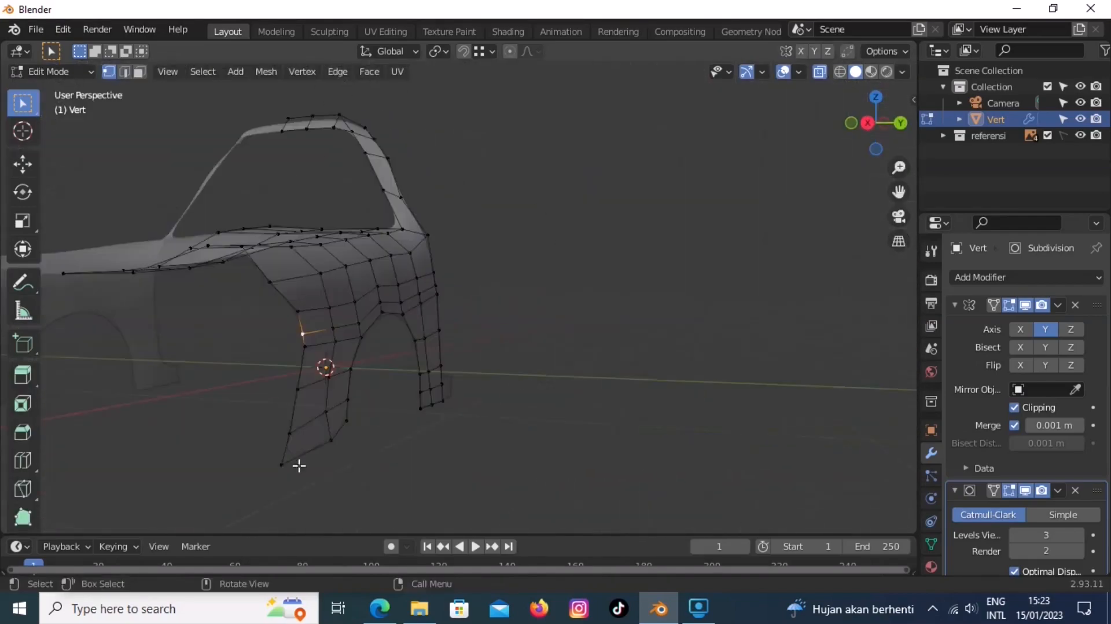
ctrl+click(285, 466)
key(KP_3)
scroll(354, 453, down, 2)
key(e)
click(223, 467)
- Add two vertical loop cuts to the bumper panel and move each to follow the bumper's curve in the front drawing
scroll(360, 371, up, 1)
scroll(361, 372, up, 1)
key(ctrl+r)
scroll(434, 376, up, 1)
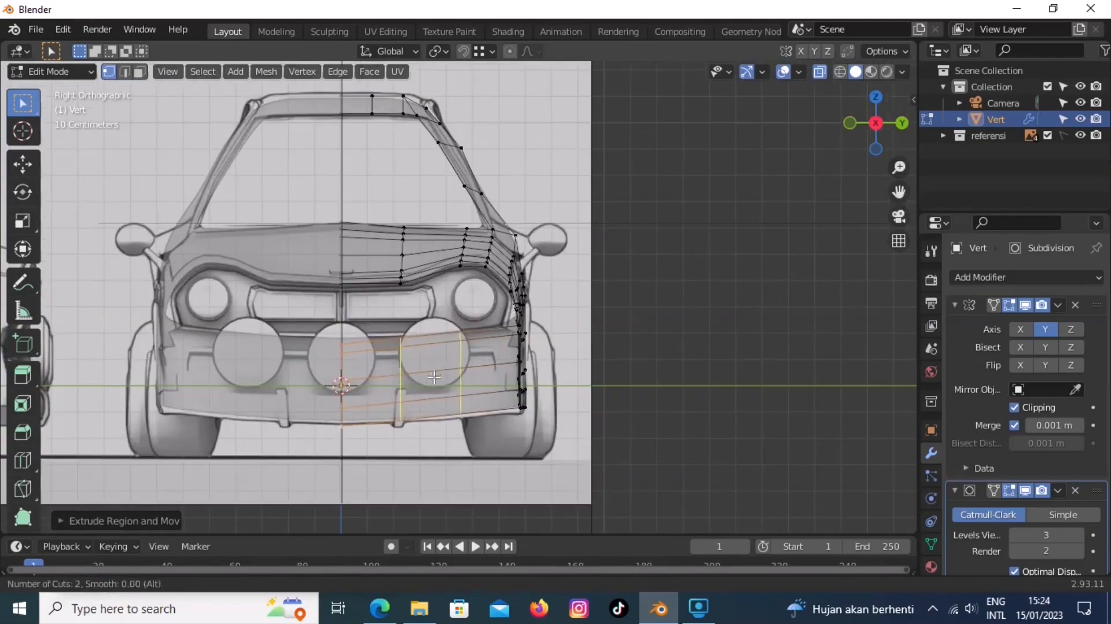
key(g)
click(466, 431)
drag(410, 438, 385, 343)
key(g)
click(384, 345)
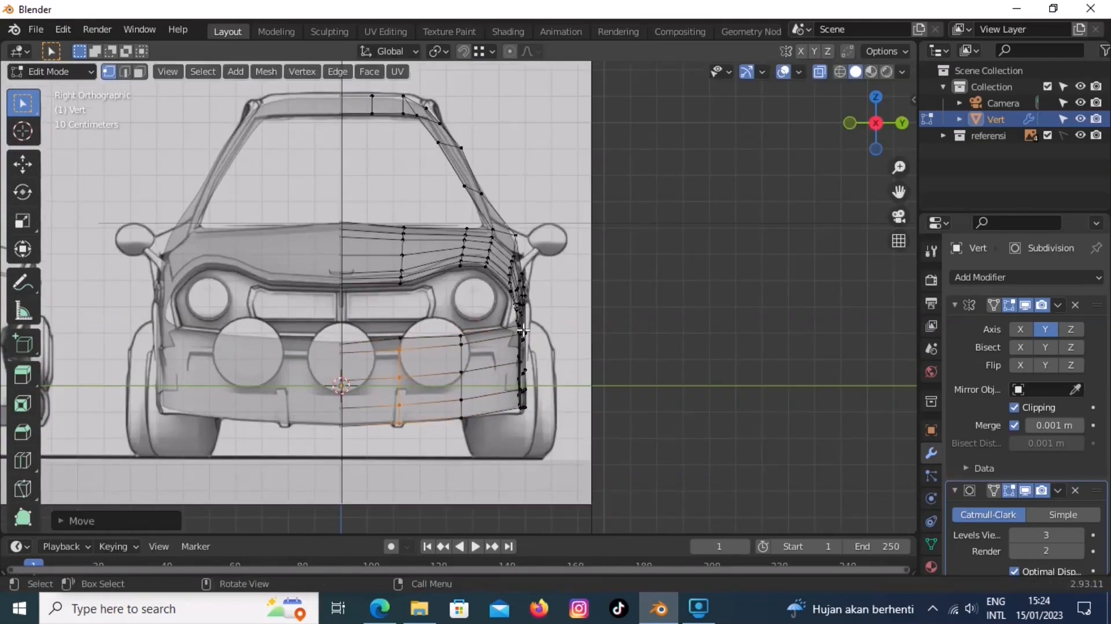
- Add another vertical loop near the bumper panel's outer end and position the new vertex beside the headlight's outer edge
scroll(523, 330, up, 2)
middle_drag(523, 330, 241, 401)
key(KP_3)
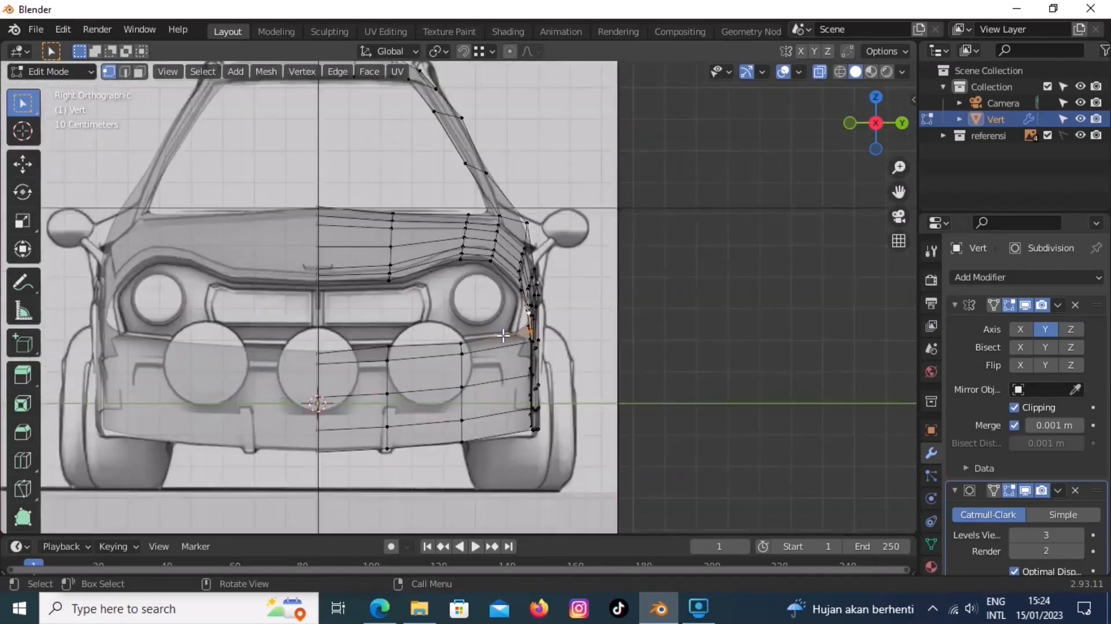
key(g)
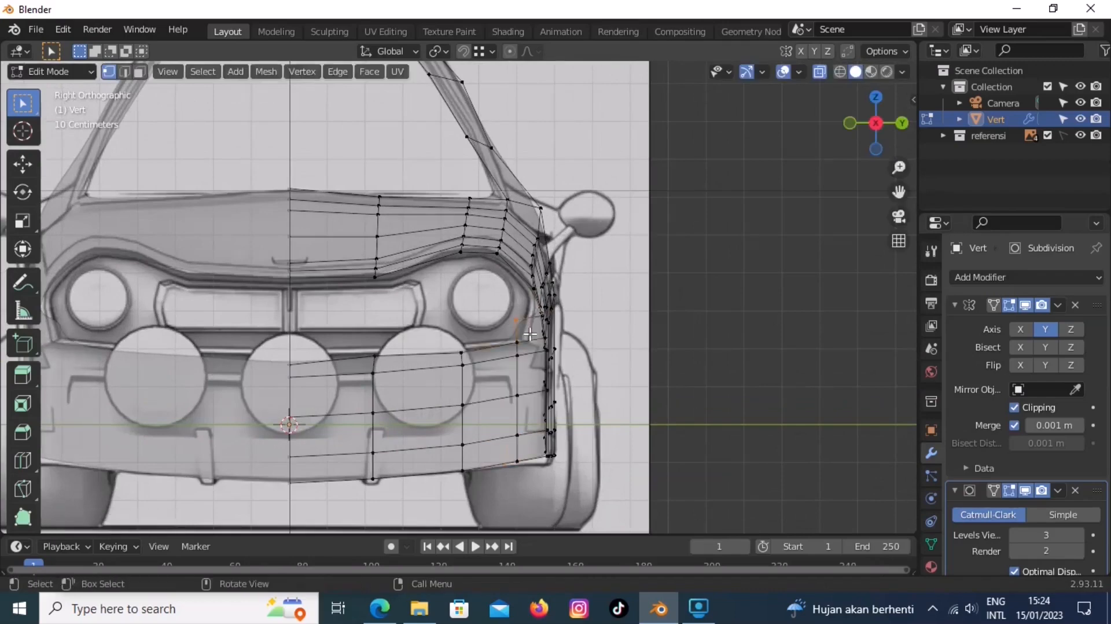
key(g)
click(541, 329)
- Raise the hood's front vertices to the hood line in the side drawing
key(alt+z)
middle_drag(542, 328, 511, 276)
key(KP_Decimal)
scroll(429, 349, up, 4)
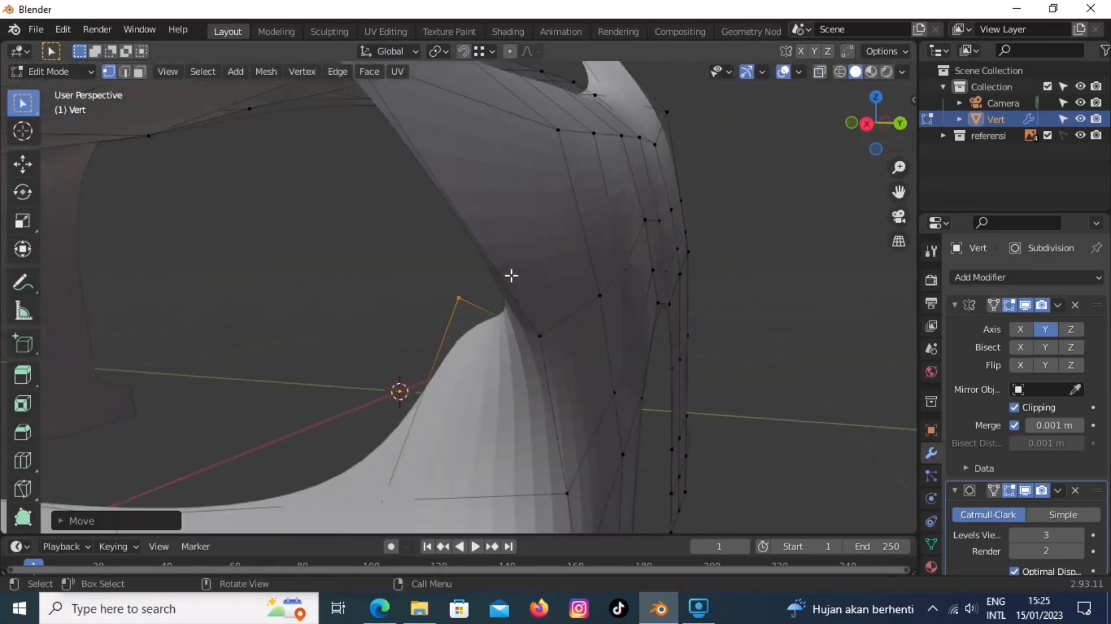
middle_drag(507, 322, 515, 372)
key(KP_1)
key(alt+z)
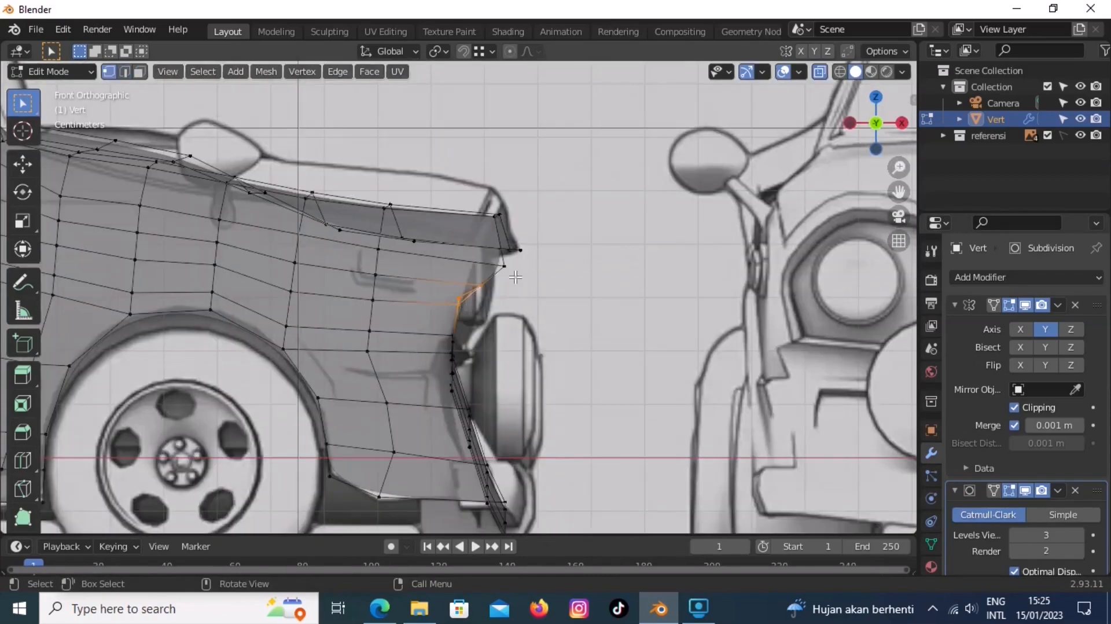
scroll(514, 277, down, 2)
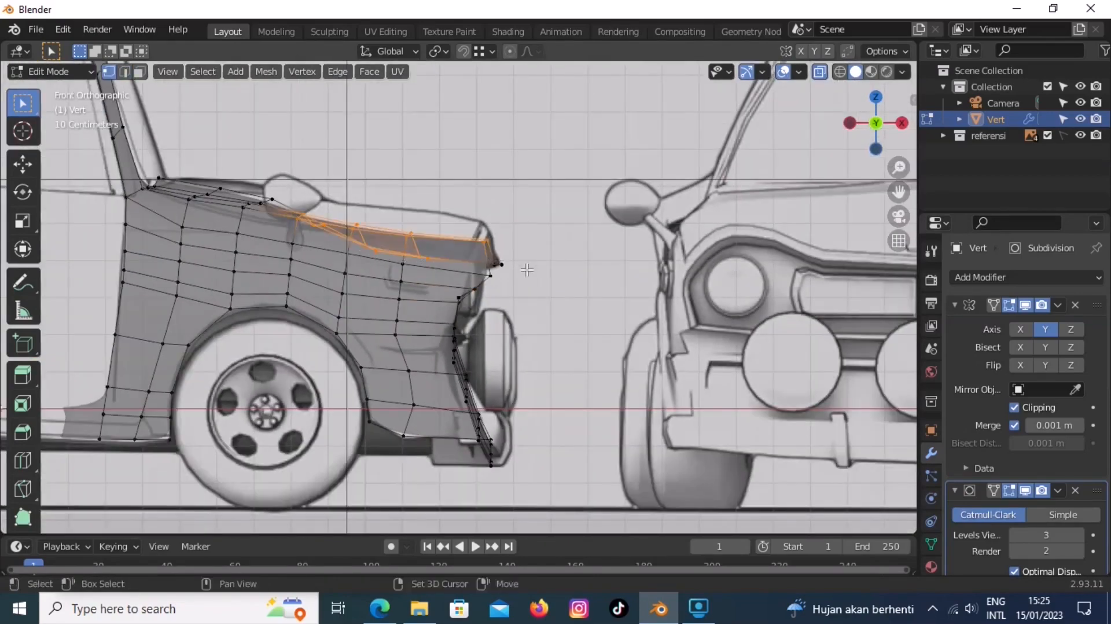
shift+drag(526, 270, 471, 231)
key(g)
click(471, 205)
- Raise the hood's middle and rear edge vertices to the hood line in the side drawing
drag(232, 192, 287, 210)
key(g)
click(285, 200)
drag(174, 181, 230, 205)
key(g)
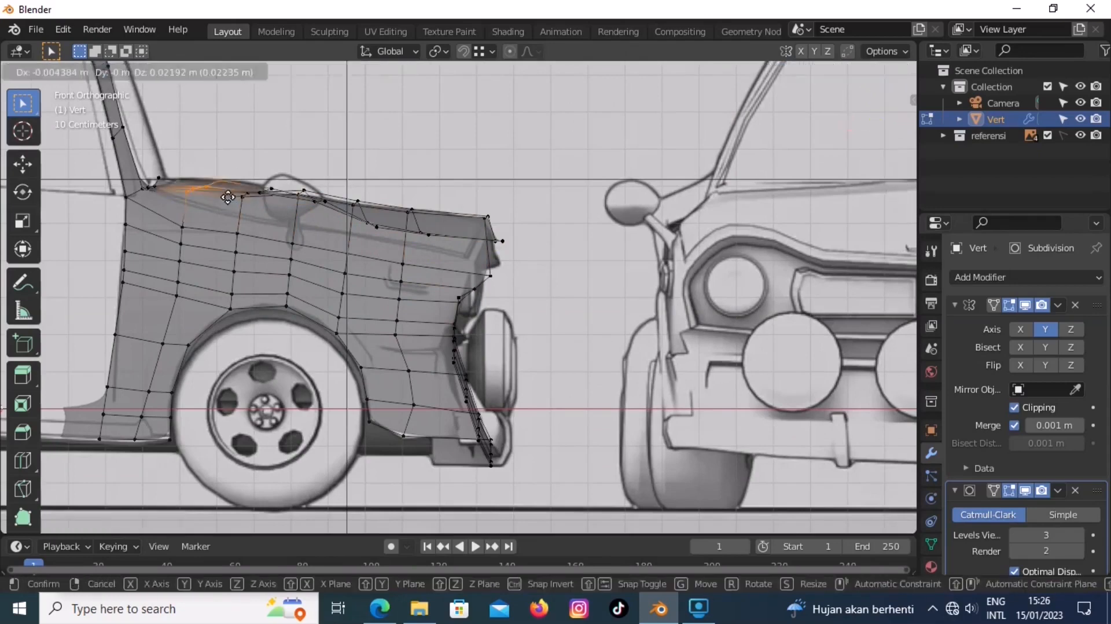
click(228, 197)
- Fine-tune the hood vertices near the windshield base and mirror to smooth the hood line in the side drawing
scroll(226, 197, up, 1)
shift+middle_drag(223, 198, 341, 258)
drag(214, 204, 238, 232)
key(g)
click(254, 233)
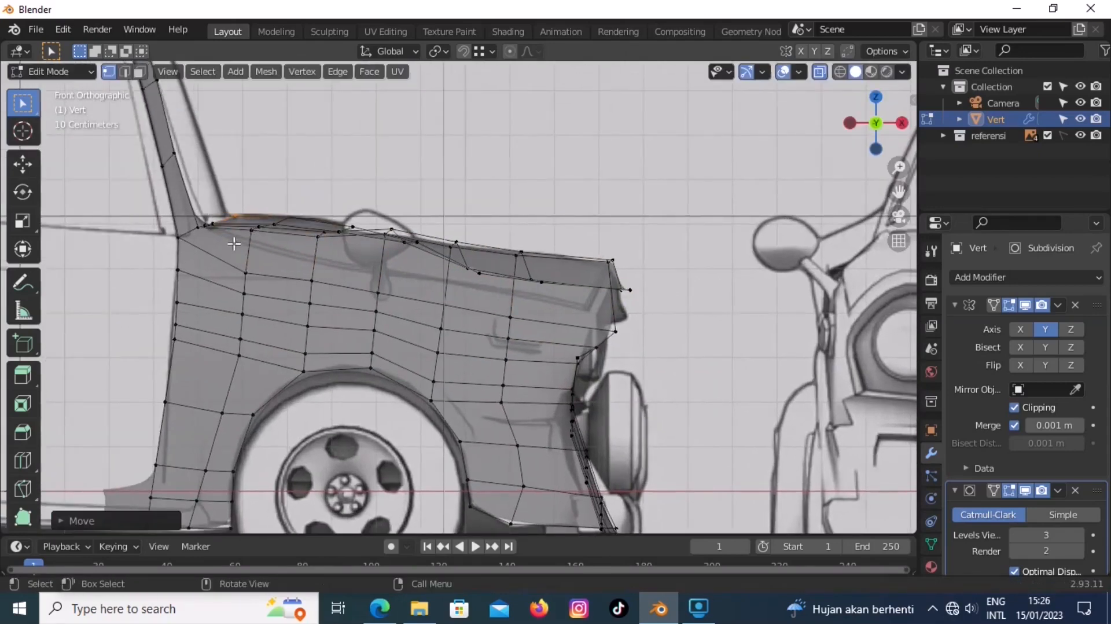
key(g)
click(403, 239)
drag(399, 231, 466, 248)
key(g)
click(467, 254)
- Move the fender's upper front vertex and the hood's nose vertices to match the front lip in the side drawing
drag(603, 318, 629, 345)
key(g)
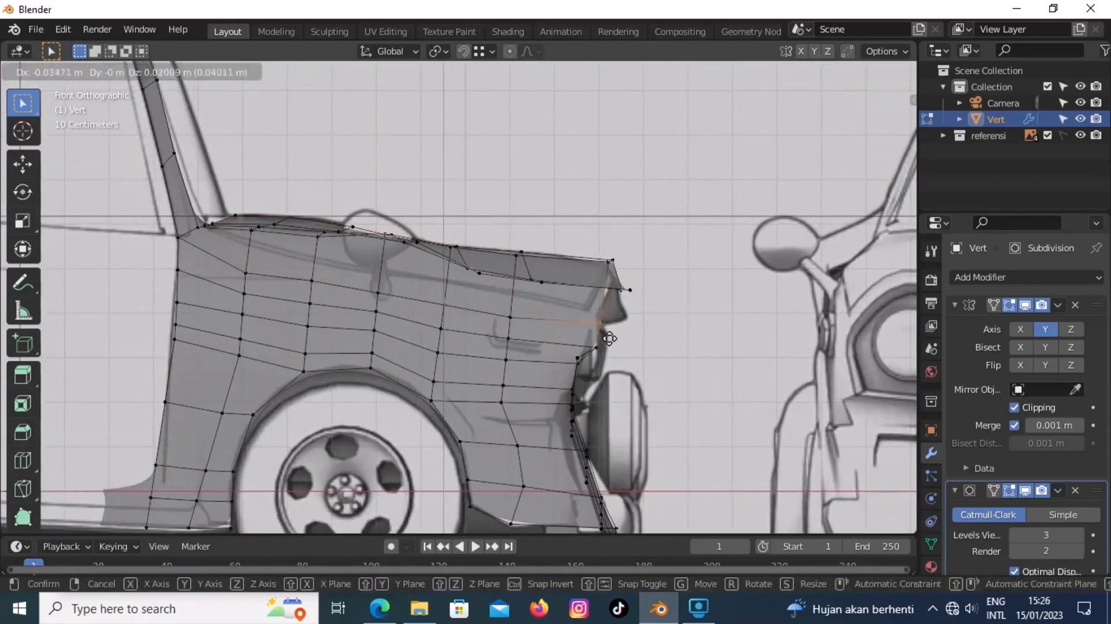
click(607, 338)
key(g)
mouse_move(602, 250)
mouse_down()
mouse_move(644, 306)
mouse_move(624, 280)
mouse_up()
click(631, 278)
key(g)
key(g)
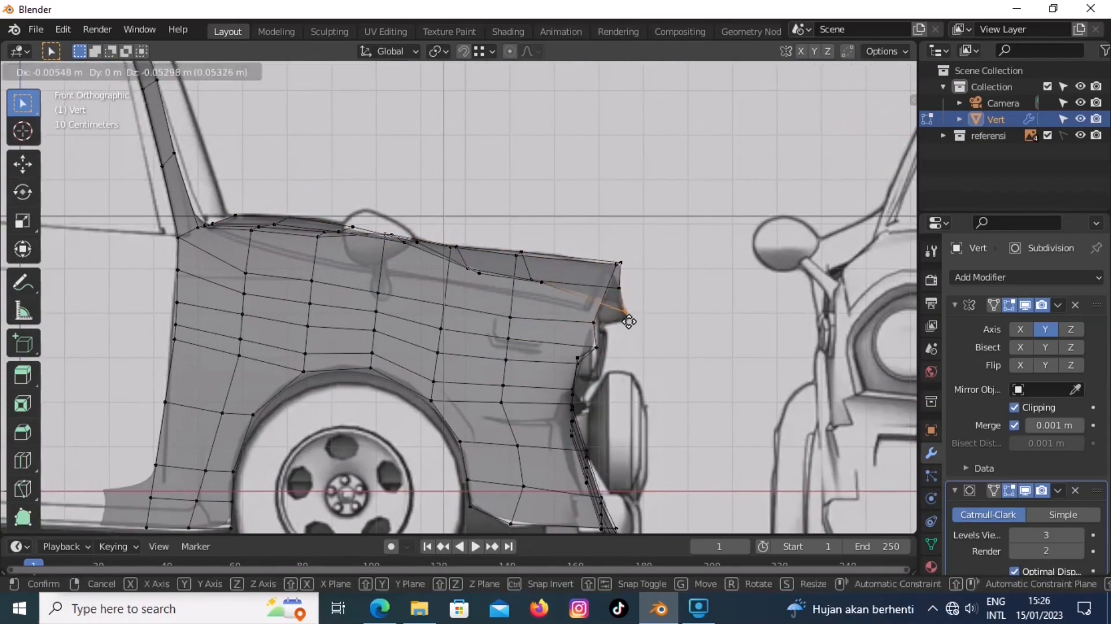
click(620, 298)
- Adjust the front fender vertices beside and below the headlight to follow the nose profile in the side drawing
drag(568, 346, 586, 361)
key(g)
click(594, 369)
drag(586, 398, 563, 382)
key(g)
click(568, 380)
scroll(566, 377, down, 1)
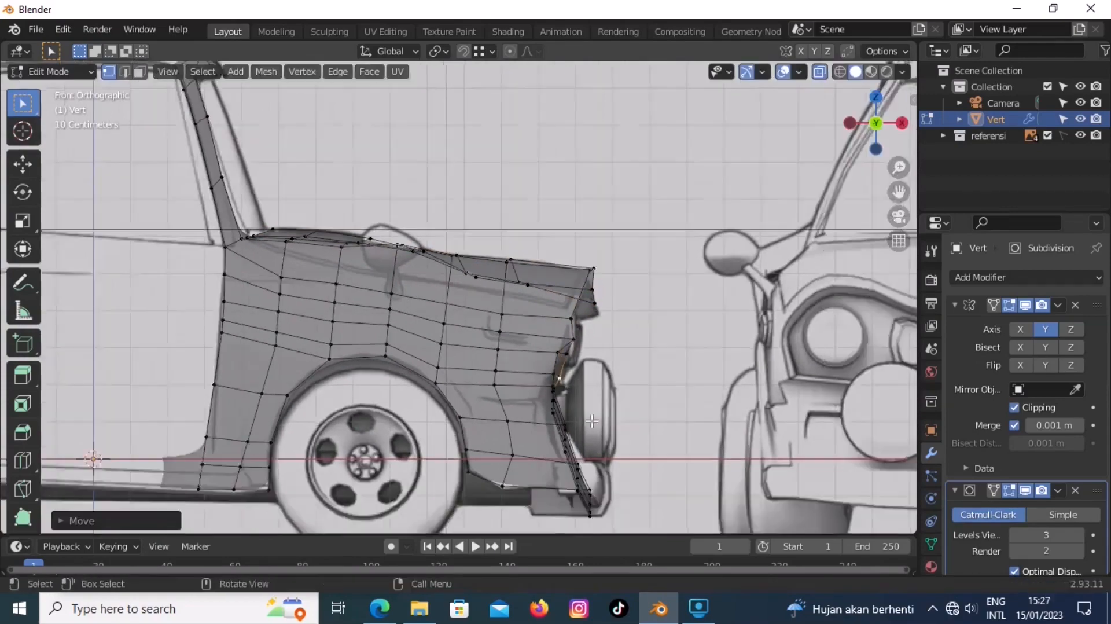
- Reposition the front panel vertices below the headlight to smooth the nose surface
middle_drag(565, 378, 284, 405)
drag(354, 390, 377, 409)
key(g)
click(403, 414)
middle_drag(404, 415, 260, 387)
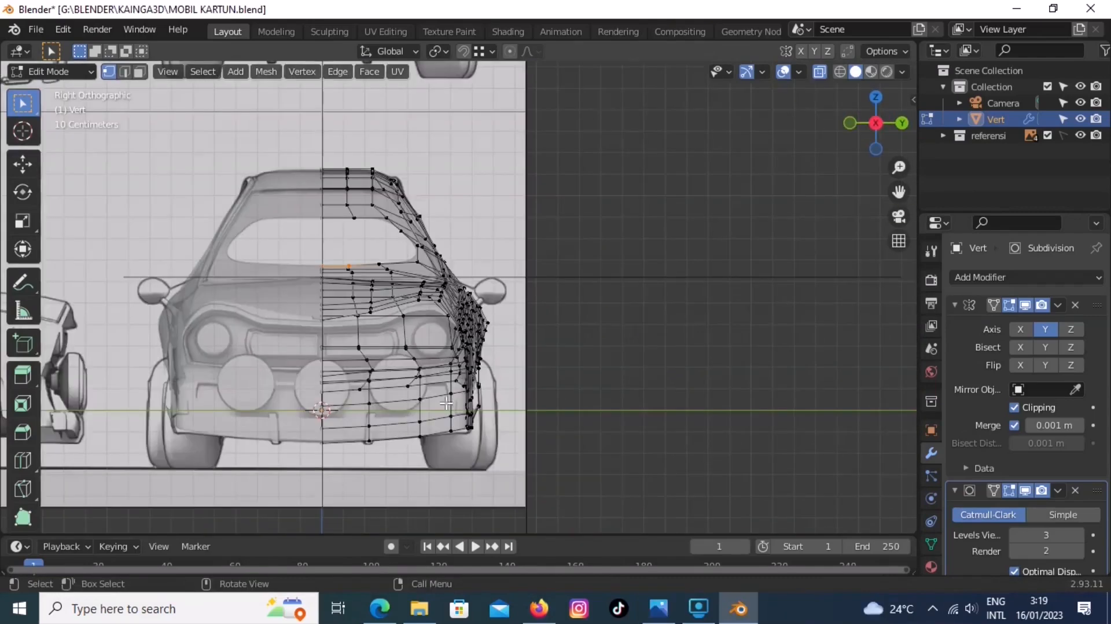
- Inset the row of front panel faces between the grille opening and the bumper area
key(alt+z)
alt+click(435, 389)
scroll(435, 389, up, 2)
key(i)
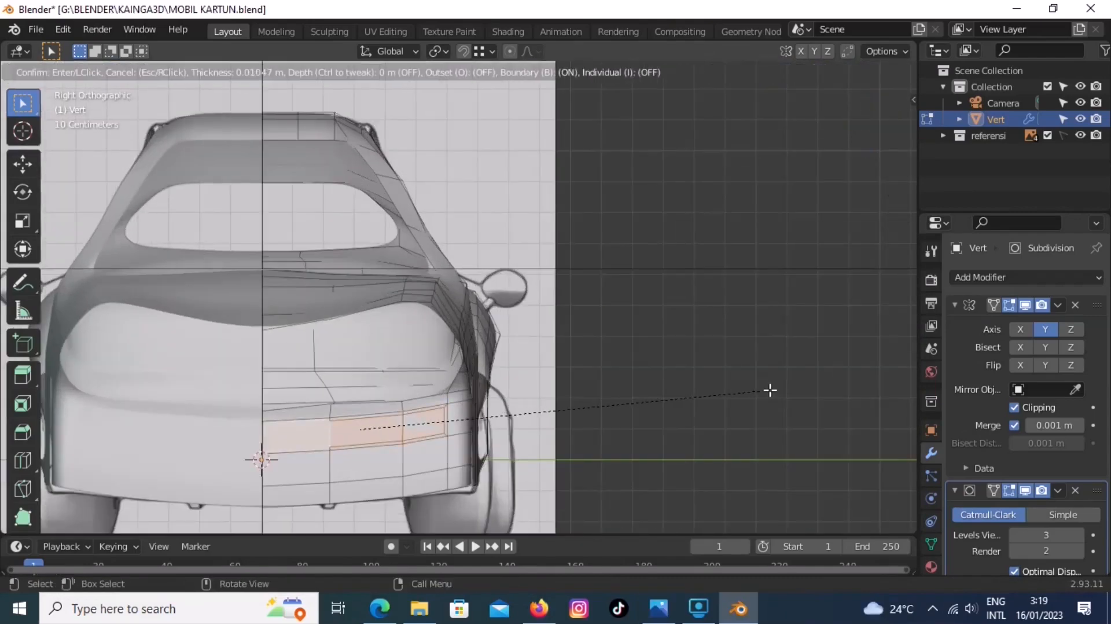
click(769, 390)
- Push the inset front faces inward along the X axis by about 0.05 m to form a groove
middle_drag(567, 444, 312, 469)
key(g)
key(x)
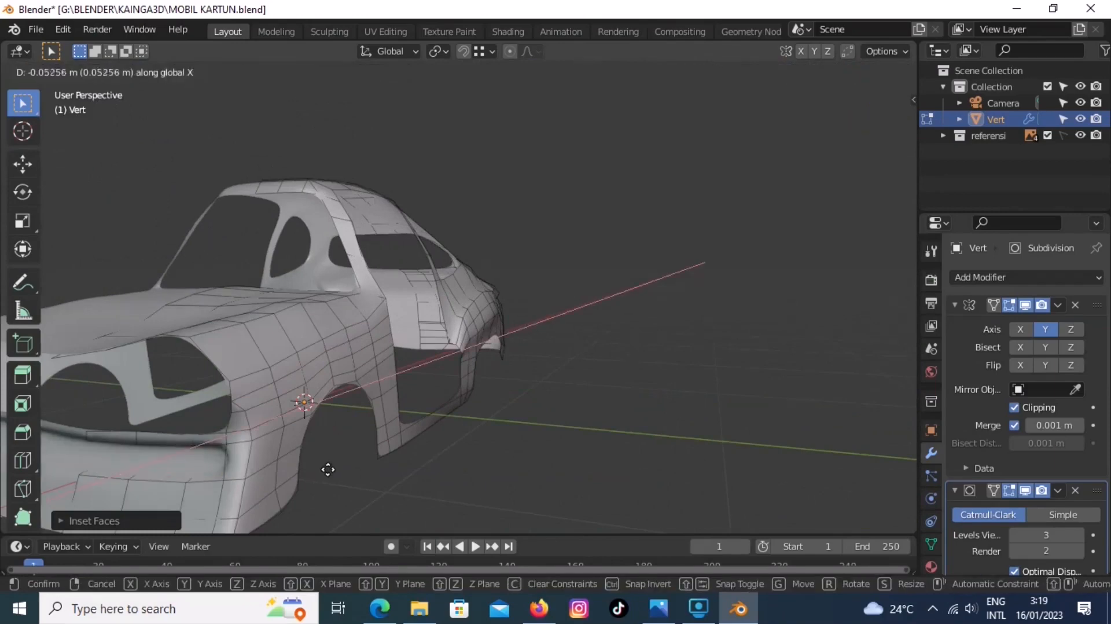
click(338, 466)
scroll(382, 459, down, 2)
- Separate the lowest row of front faces into its own bumper object and open that object for editing
middle_drag(411, 451, 366, 424)
key(KP_3)
key(alt+z)
key(alt+z)
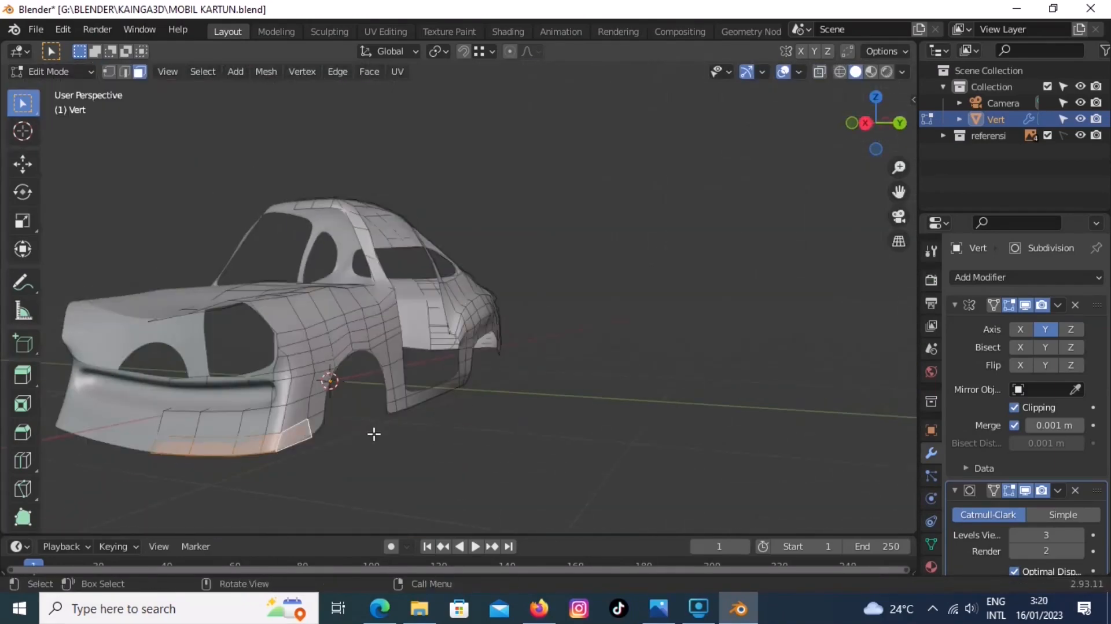
key(p)
click(348, 439)
key(Tab)
click(284, 443)
key(Tab)
- Extrude the bumper faces outward by about 0.04 m
key(e)
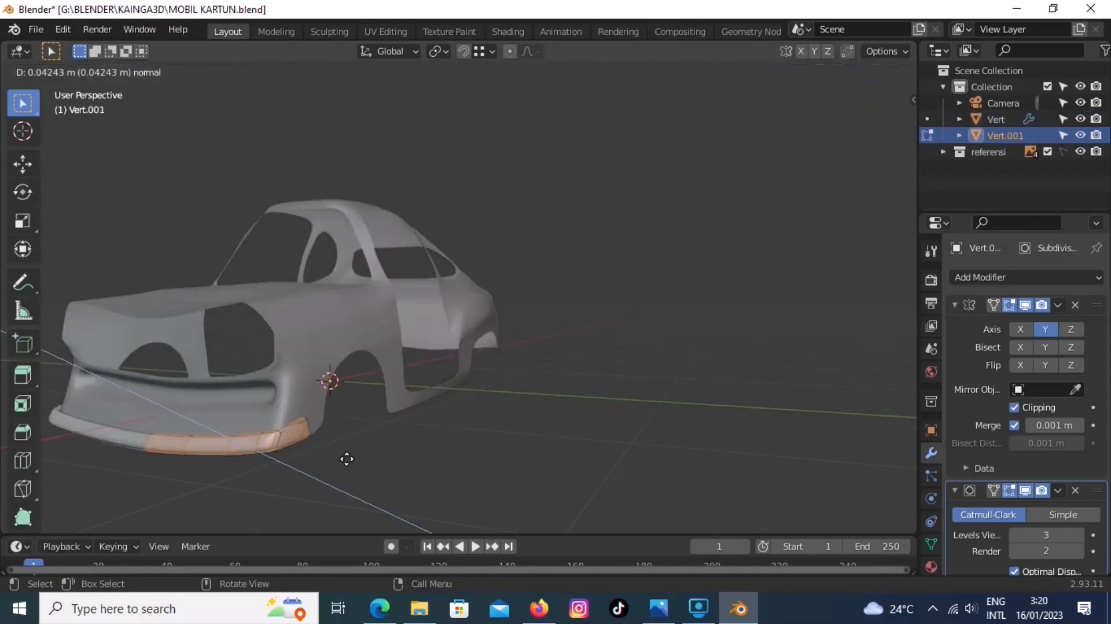
click(339, 461)
middle_drag(301, 461, 324, 460)
scroll(342, 463, down, 2)
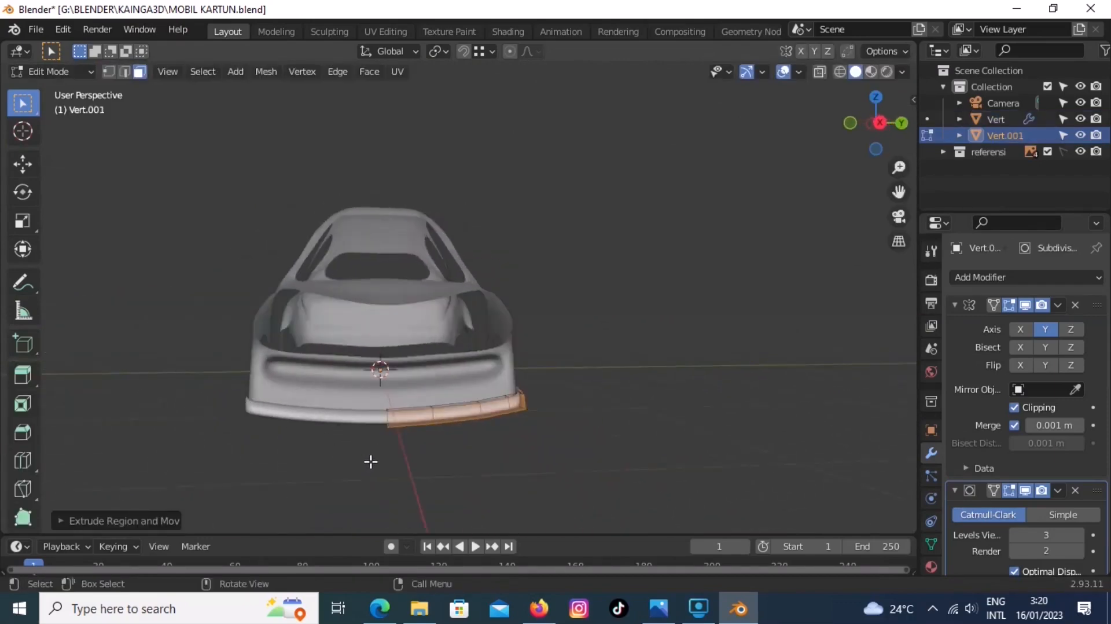
- Move the bumper's upper edge vertices to match the bumper outline in the front drawing
key(KP_3)
key(alt+z)
scroll(409, 411, up, 2)
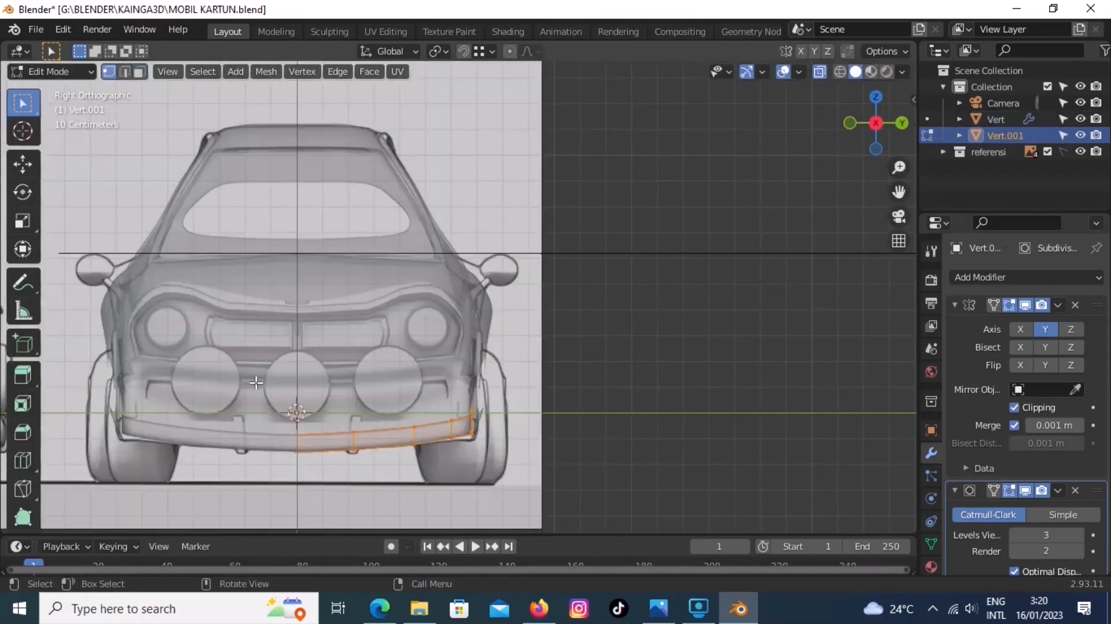
key(g)
click(351, 428)
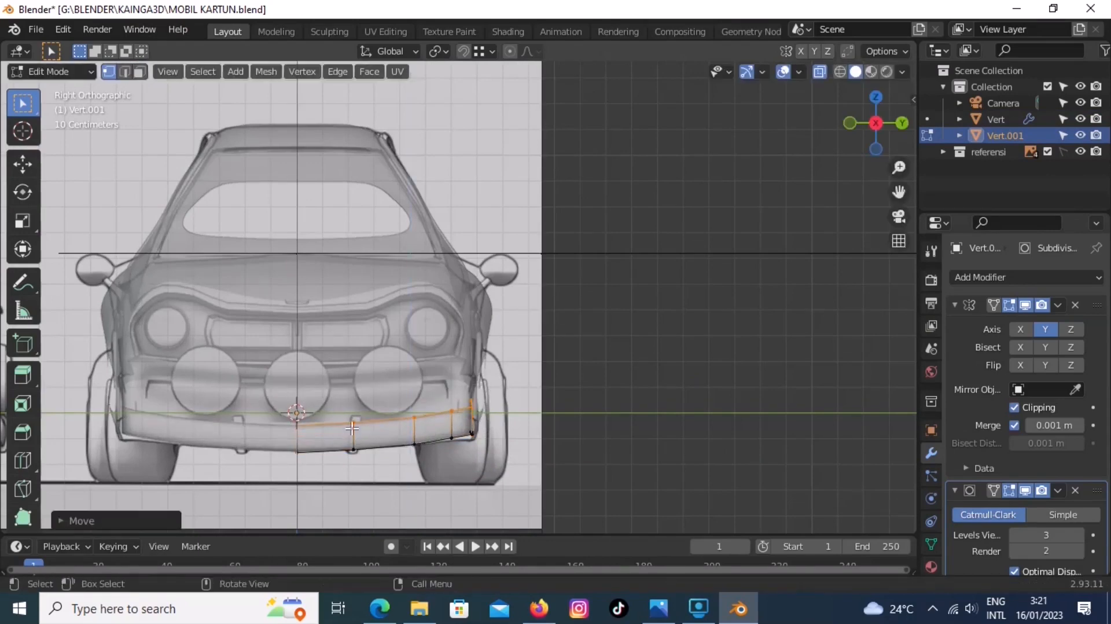
- Fatten the narrow vertical strip of bumper faces by about 0.055 m to form the overrider, and compare it with the front drawing
middle_drag(354, 438, 400, 368)
shift+click(365, 320)
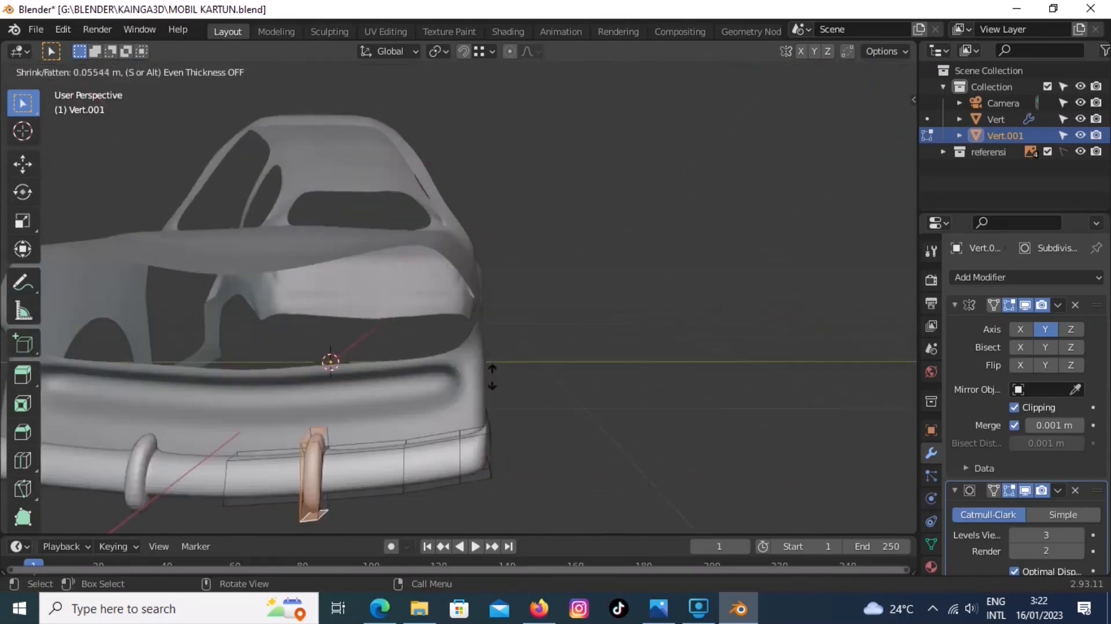
click(487, 382)
scroll(486, 382, down, 3)
middle_drag(487, 383, 423, 412)
key(Tab)
key(KP_3)
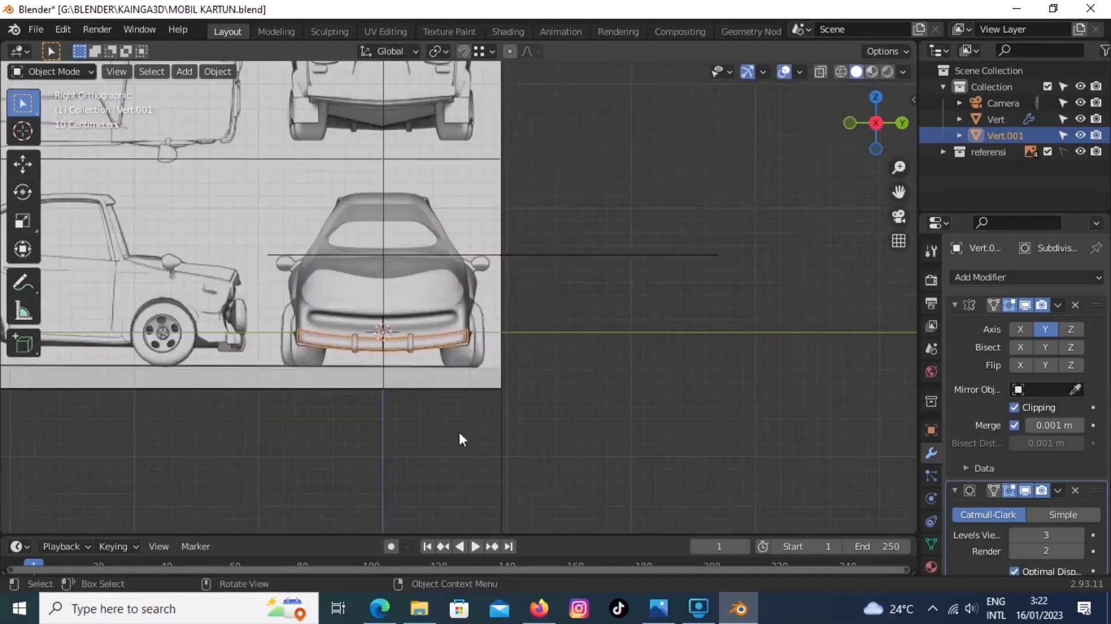
key(alt+z)
scroll(444, 316, up, 3)
key(alt+z)
- Select the edge loop around the front grille opening of the car body
click(406, 249)
key(Tab)
middle_drag(406, 249, 566, 349)
key(2)
click(472, 313)
alt+click(472, 313)
key(Escape)
key(Tab)
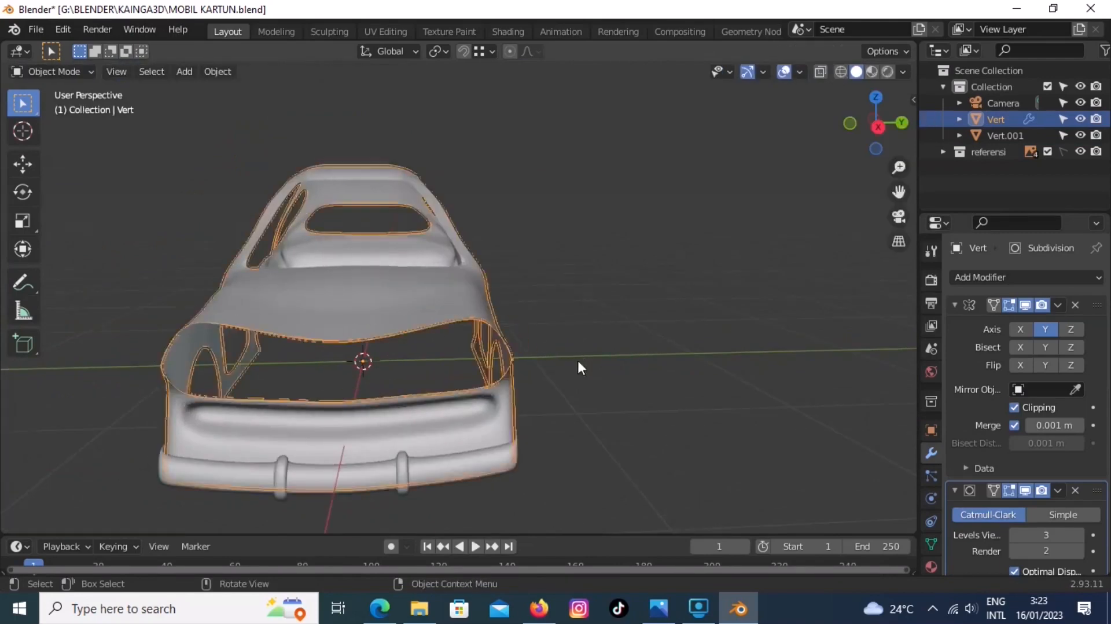
- Separate the grille opening's edge loop into its own object and convert it to a curve
key(Tab)
key(p)
click(508, 391)
key(Tab)
click(422, 326)
right_click(422, 326)
click(567, 405)
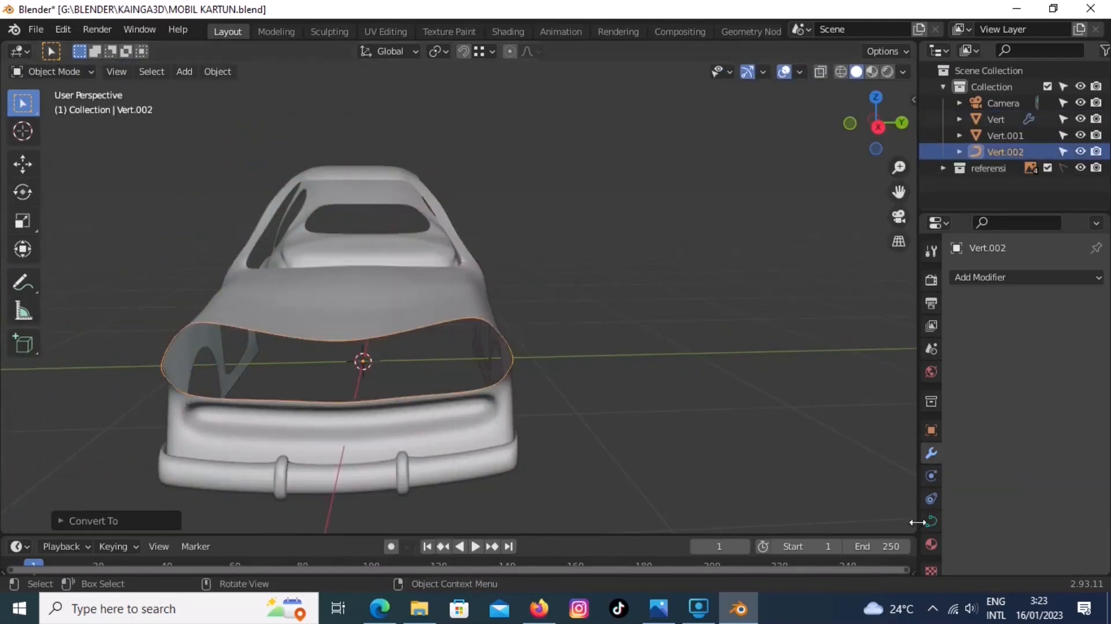
- Give the grille trim curve thickness with a 0.01 m extrude and a 0.01 m round bevel depth
click(931, 521)
click(1062, 489)
scroll(1062, 455, down, 4)
drag(1035, 435, 1054, 459)
scroll(1026, 478, down, 4)
middle_drag(486, 418, 547, 431)
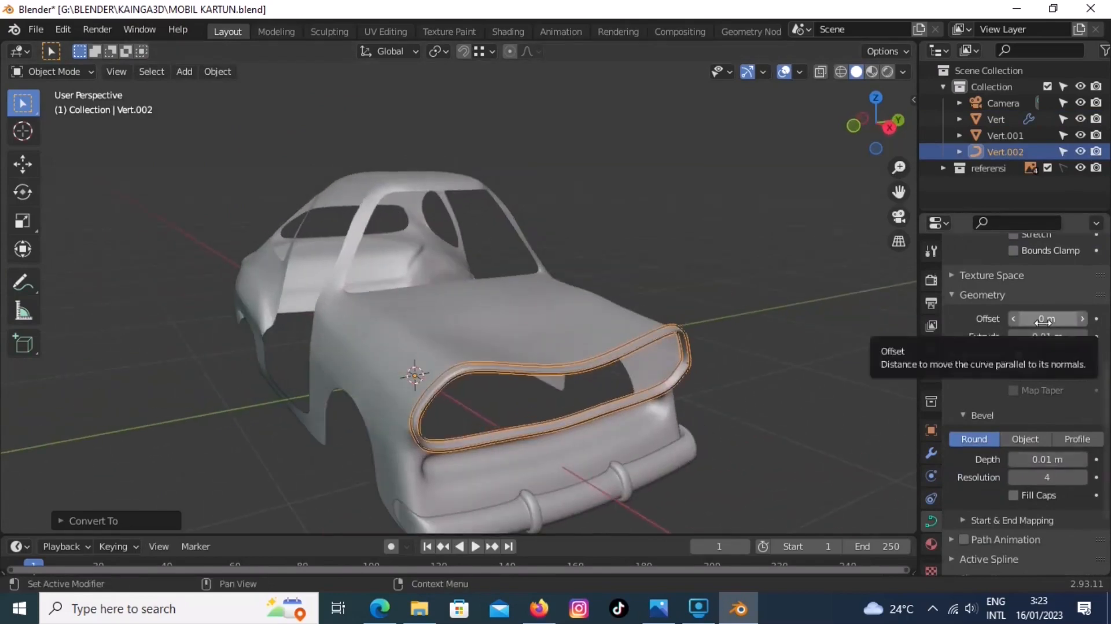
- Try a parallel offset on the grille trim curve and set the offset back to 0 m
key(Return)
click(752, 370)
middle_drag(584, 385, 629, 391)
double_click(1046, 319)
text(0)
key(Return)
- Fill the front grille opening of the car body with a face
middle_drag(746, 322, 682, 318)
click(577, 335)
key(Tab)
middle_drag(578, 335, 481, 372)
key(alt+z)
click(537, 385)
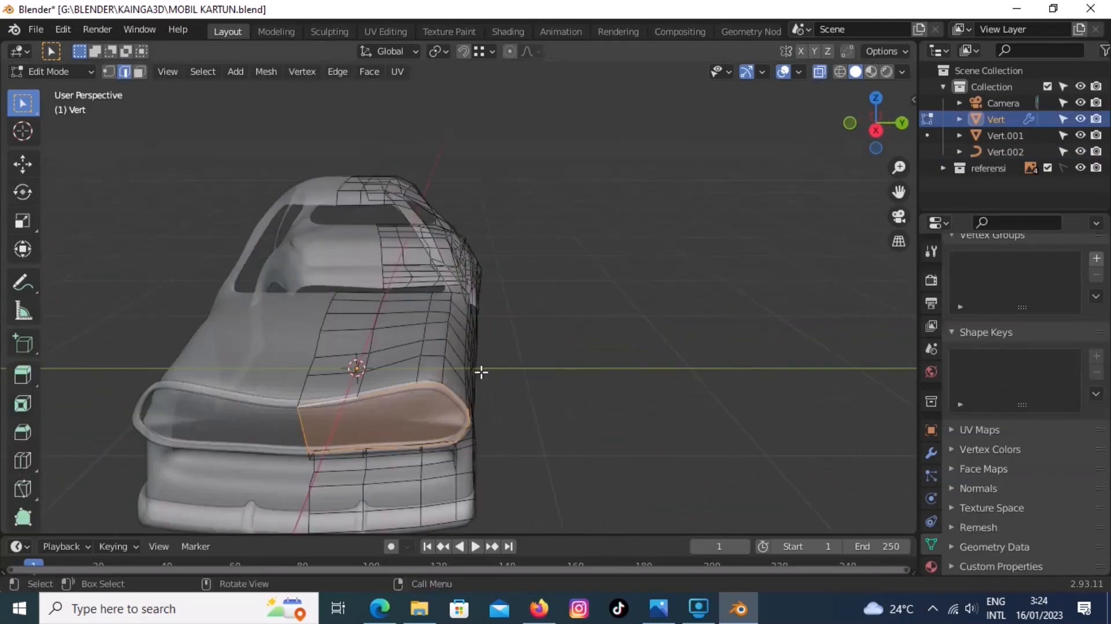
- Separate the filled grille face into its own object and open it for editing
middle_drag(392, 425, 401, 407)
scroll(402, 407, up, 2)
key(p)
click(405, 407)
key(Tab)
click(428, 409)
key(Tab)
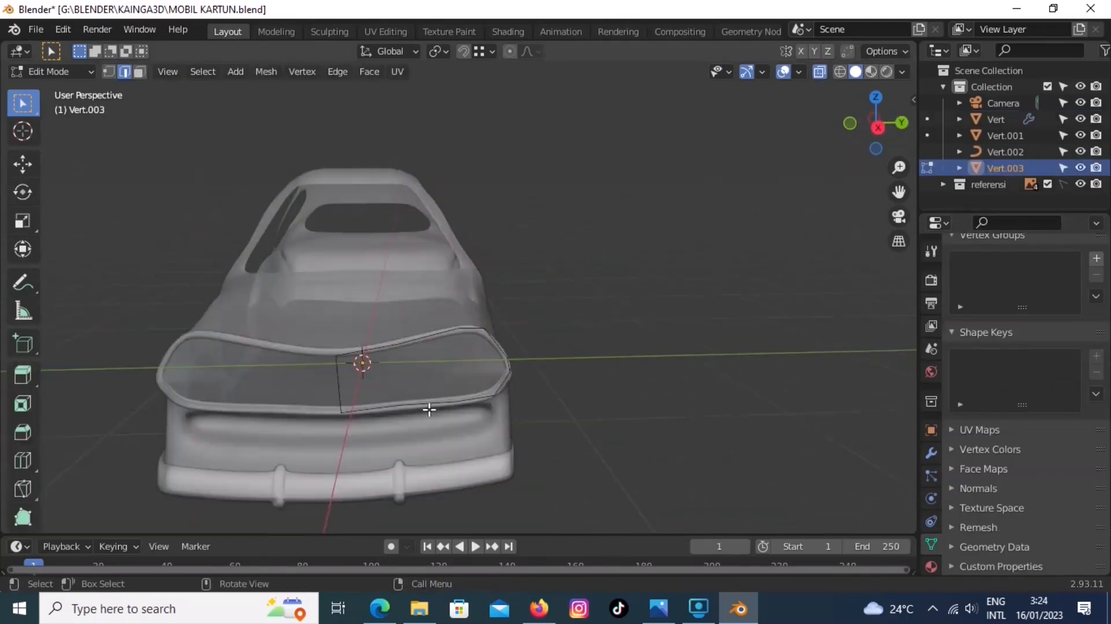
- Cut horizontal and vertical dividing edges across the grille panel with the Knife tool
key(1)
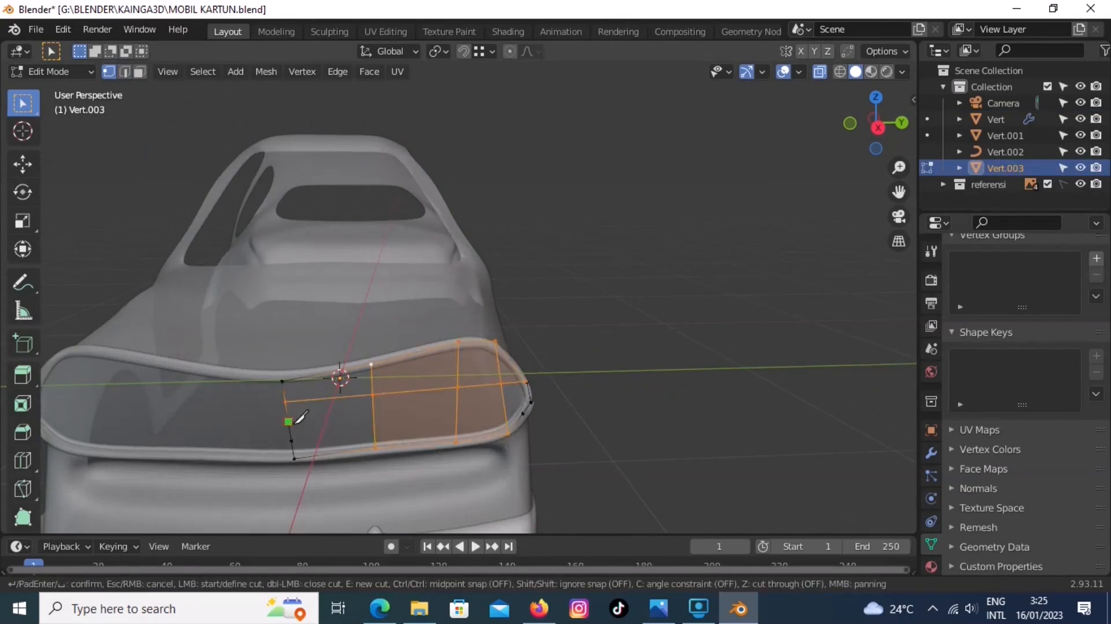
key(Tab)
scroll(515, 424, down, 4)
middle_drag(515, 424, 470, 383)
key(alt+z)
click(484, 413)
- Move the grille panel vertices on the headlight's inner side onto its outline in the front drawing
key(alt+z)
key(KP_3)
click(419, 283)
key(Tab)
scroll(405, 283, up, 2)
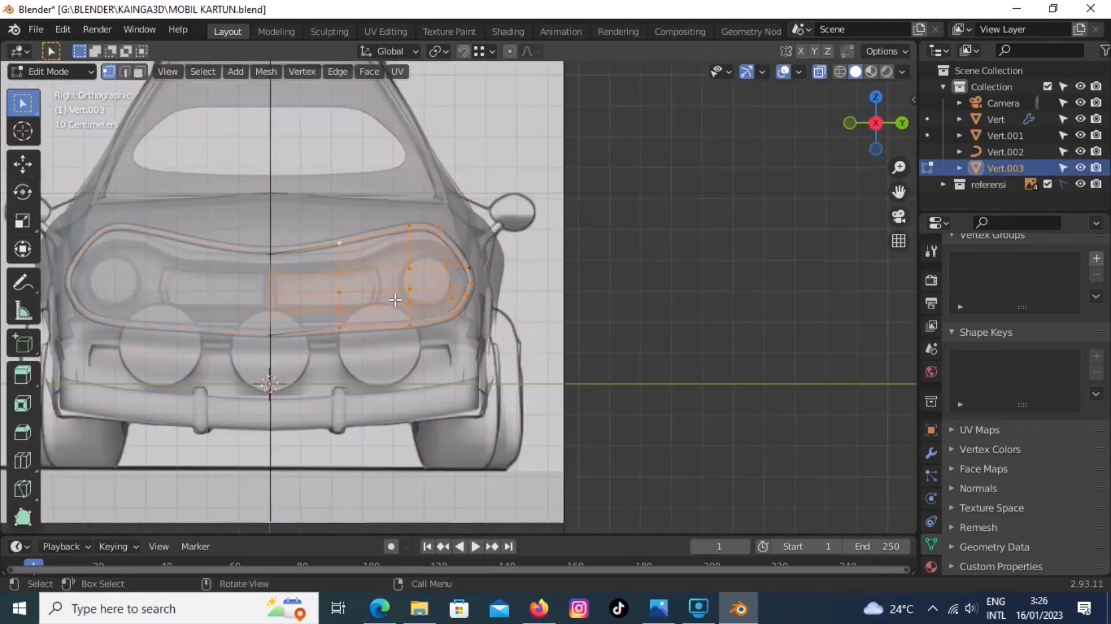
key(g)
click(403, 263)
drag(405, 266, 406, 293)
key(g)
click(396, 288)
- Move the remaining vertices around the headlight onto its outline in the front drawing
drag(438, 253, 449, 263)
key(g)
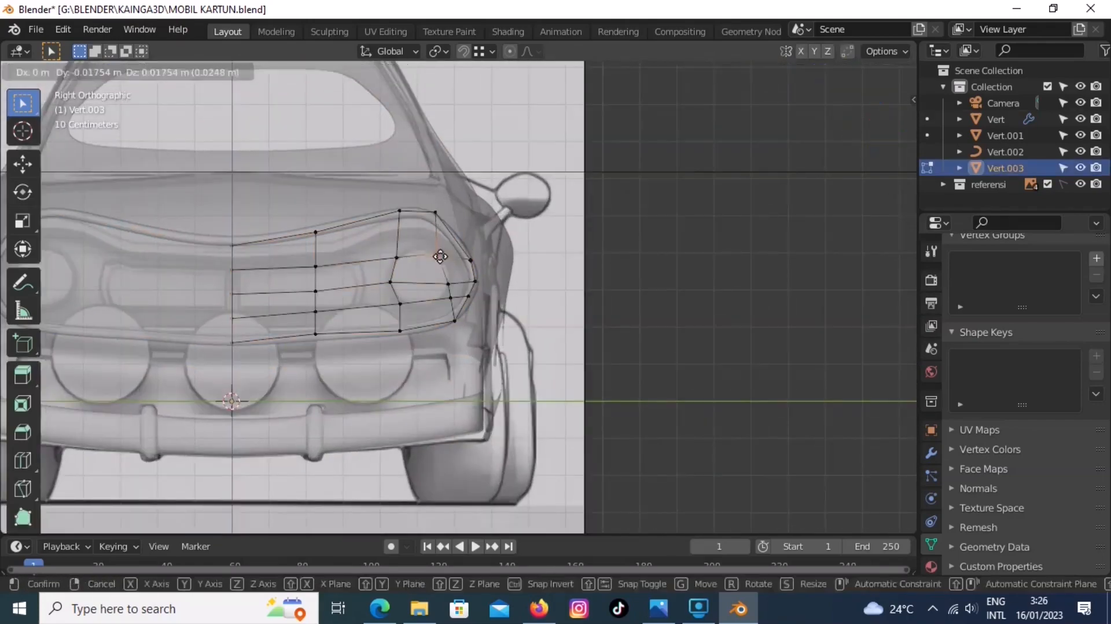
click(405, 306)
click(433, 251)
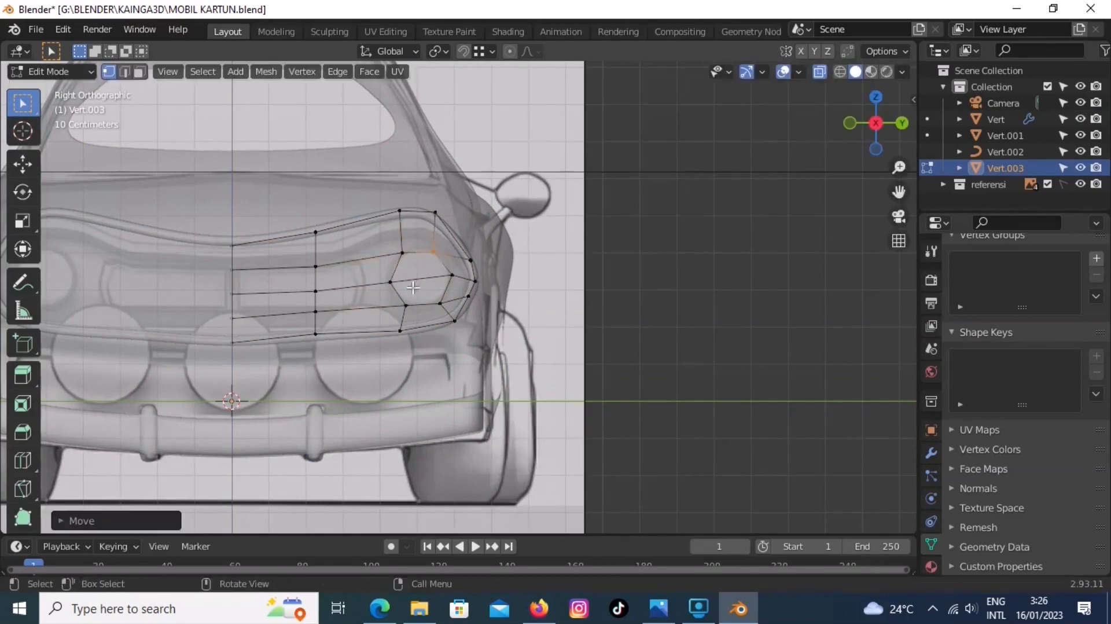
- Add an edge loop at the grille recess's outer end and inset the recess faces
click(359, 262)
click(369, 295)
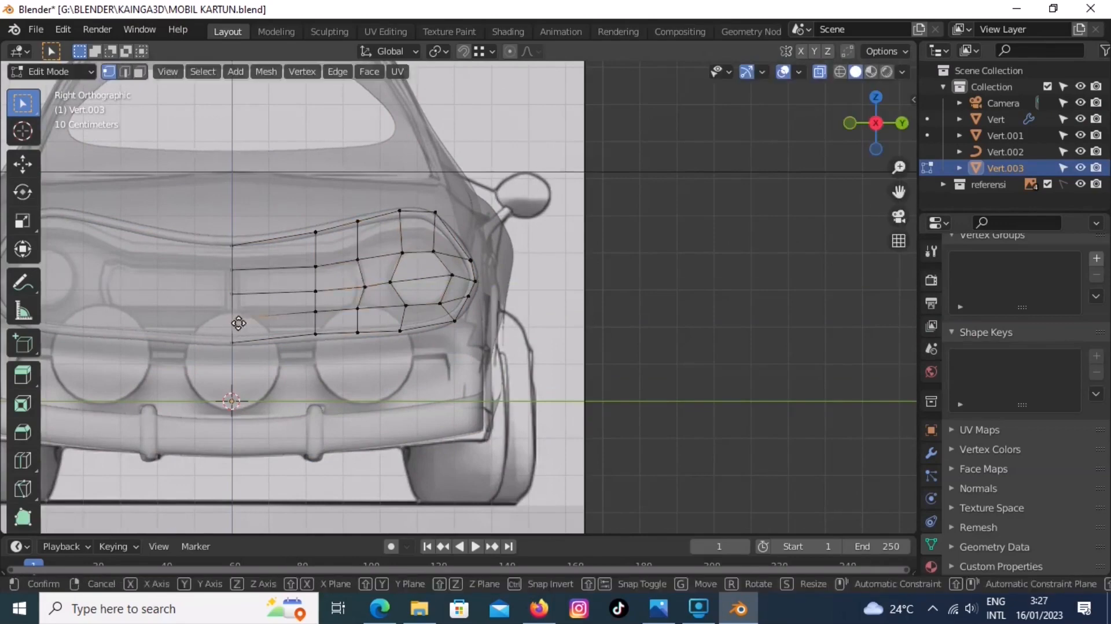
middle_drag(364, 309, 365, 306)
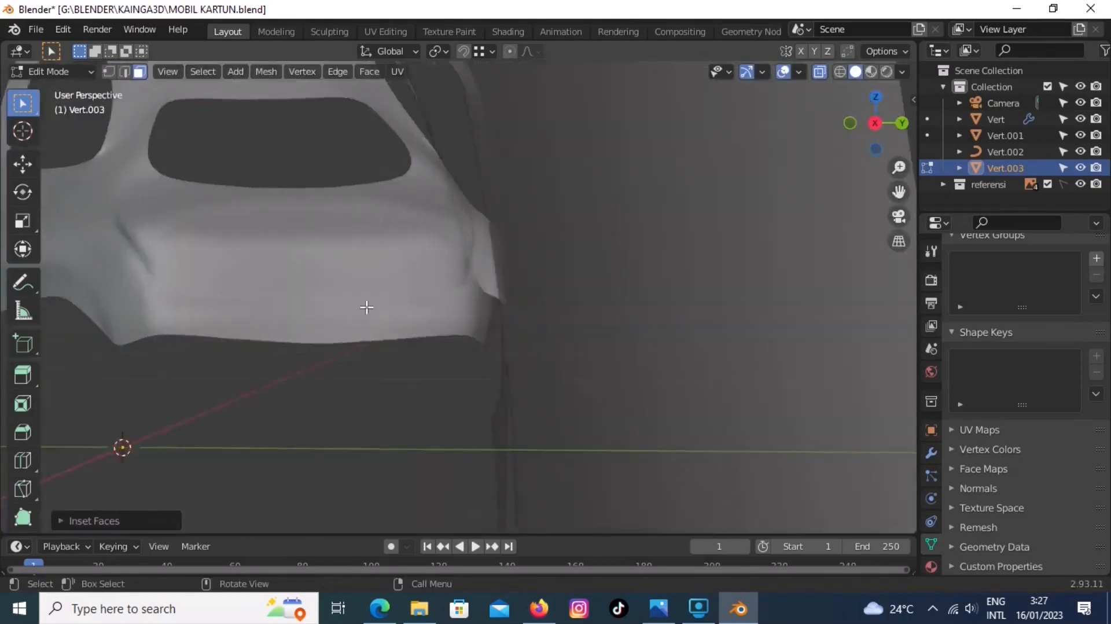
- Add an edge loop close to the panel's centre line and extrude the rim faces around the grille recess
key(KP_3)
click(274, 271)
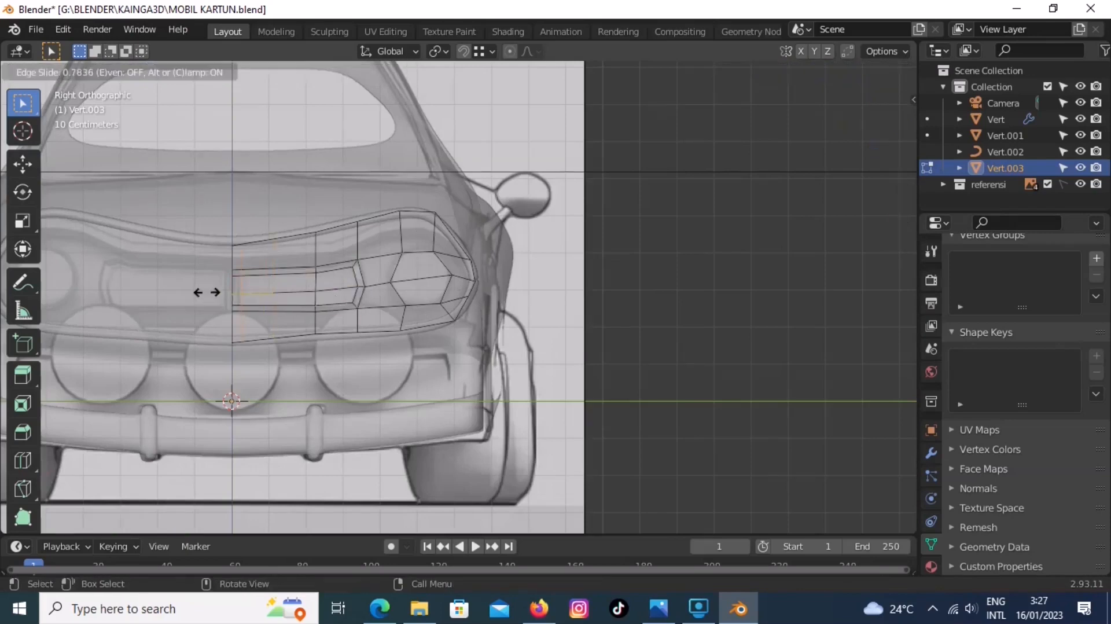
middle_drag(353, 296, 353, 324)
key(e)
scroll(272, 316, up, 2)
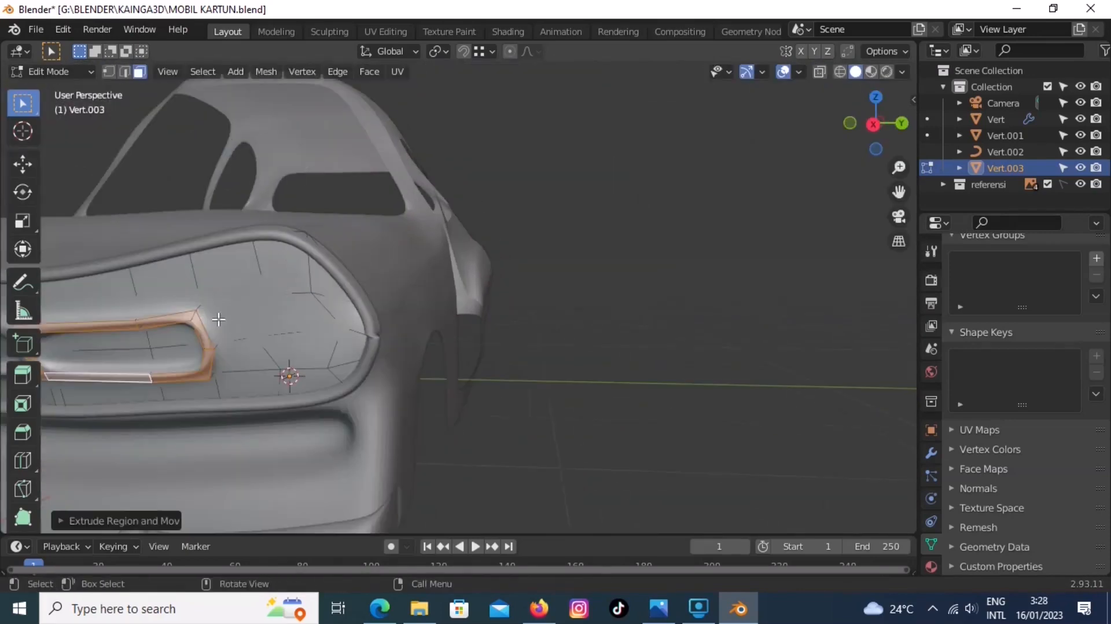
- Shape the two headlight faces into a circle with the LoopTools Circle command
key(KP_3)
key(alt+z)
scroll(405, 272, up, 2)
click(415, 262)
shift+click(419, 292)
right_click(420, 291)
click(496, 253)
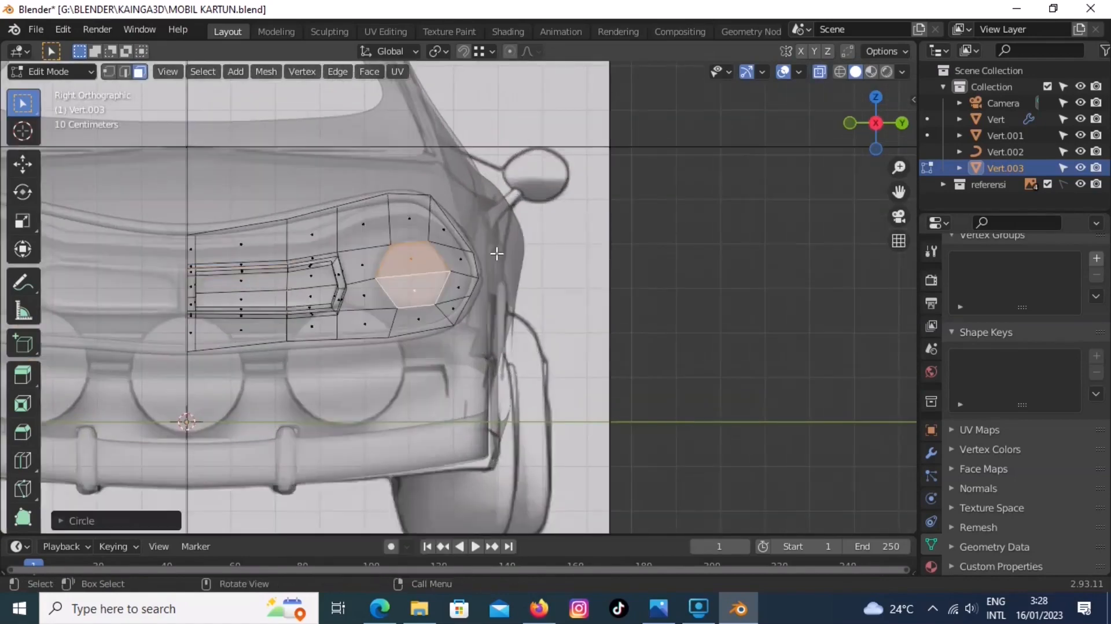
- Add a vertical edge loop through the headlight and round its four faces into a circle again
key(ctrl+r)
shift+click(420, 284)
shift+click(391, 290)
right_click(392, 291)
click(476, 273)
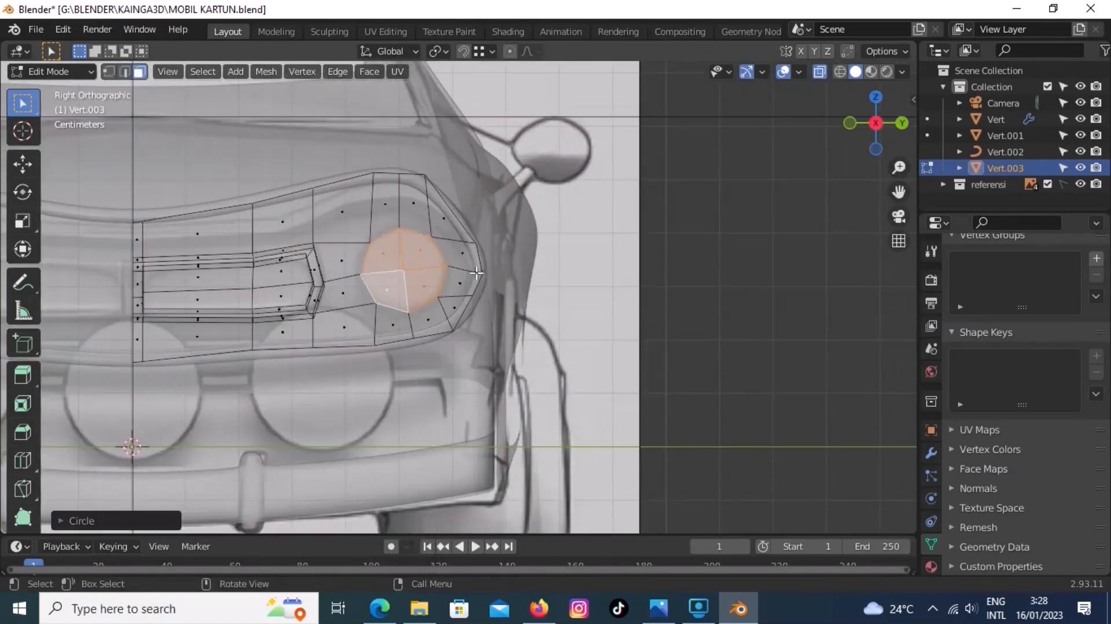
- Inset the round headlight faces and extrude them by about 0.015 m along their normals
click(595, 269)
scroll(597, 280, down, 5)
scroll(596, 285, up, 7)
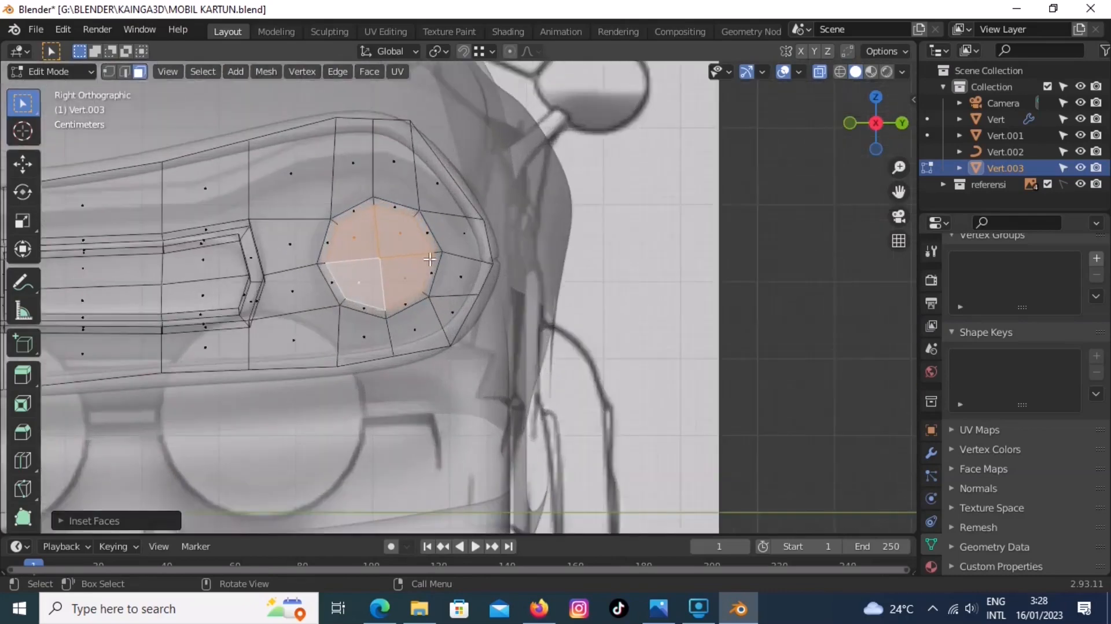
middle_drag(418, 279, 349, 344)
scroll(431, 344, down, 3)
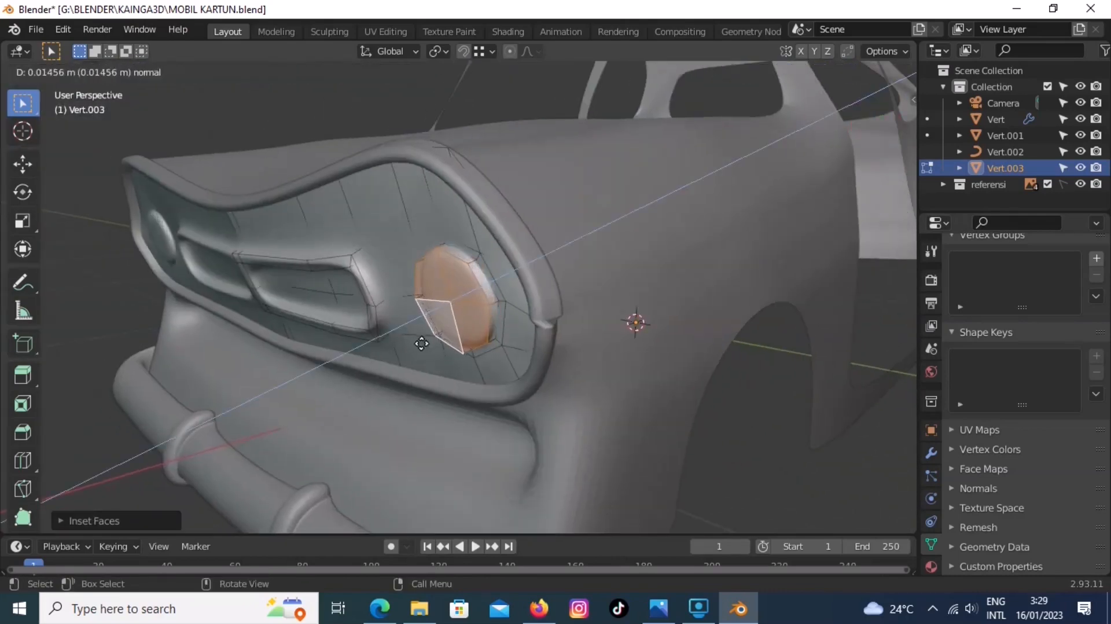
- Pull the headlight's centre vertex outward into a dome using connected-only proportional editing
click(538, 51)
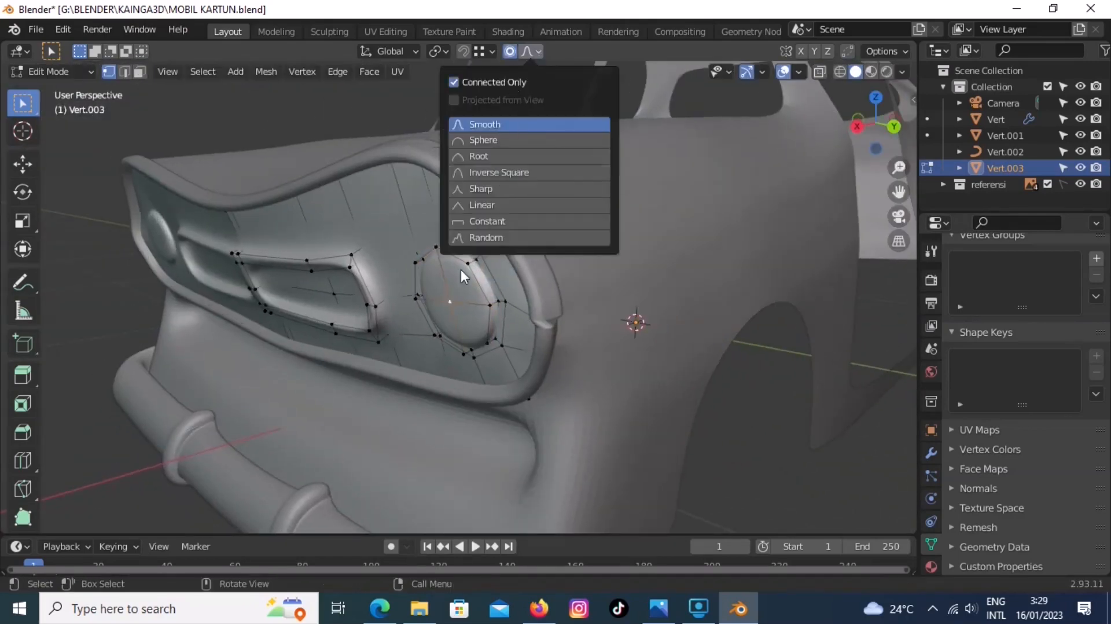
key(g)
scroll(456, 307, down, 12)
right_click(455, 309)
scroll(456, 309, down, 6)
key(g)
right_click(457, 318)
scroll(457, 321, up, 8)
key(o)
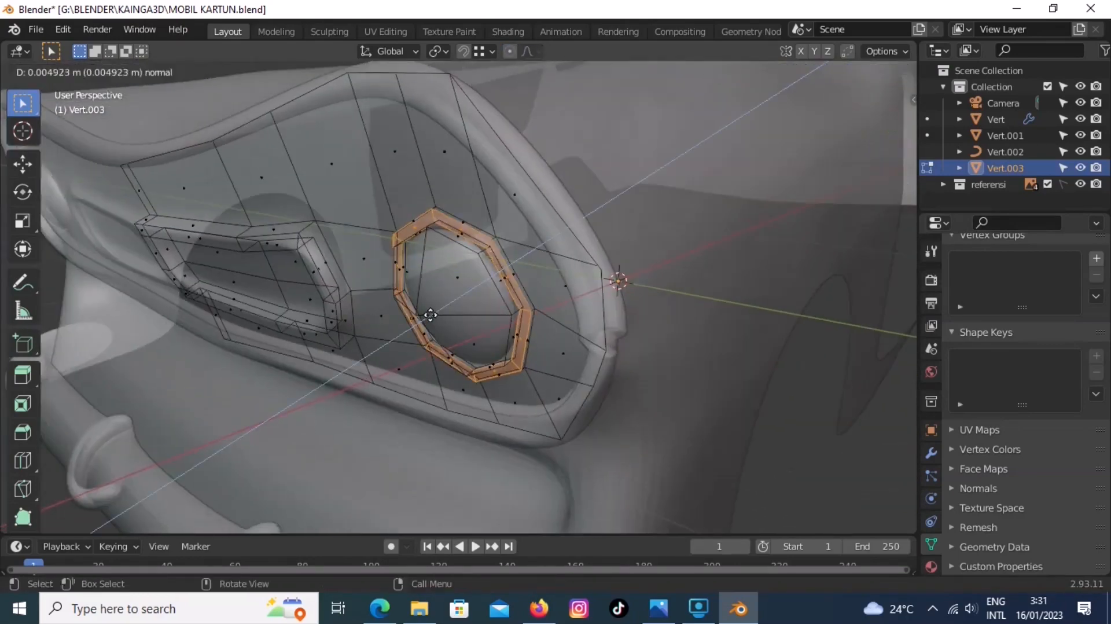
- Extrude the ring of faces around the headlight by about 0.005 m to form a raised rim
click(430, 314)
key(alt+z)
middle_drag(431, 314, 523, 281)
key(Tab)
scroll(534, 304, down, 6)
- Make the grille trim curve cyclic with filled caps and move its end point to close the gap beside the headlight
middle_drag(455, 328, 418, 324)
scroll(463, 324, up, 2)
click(512, 315)
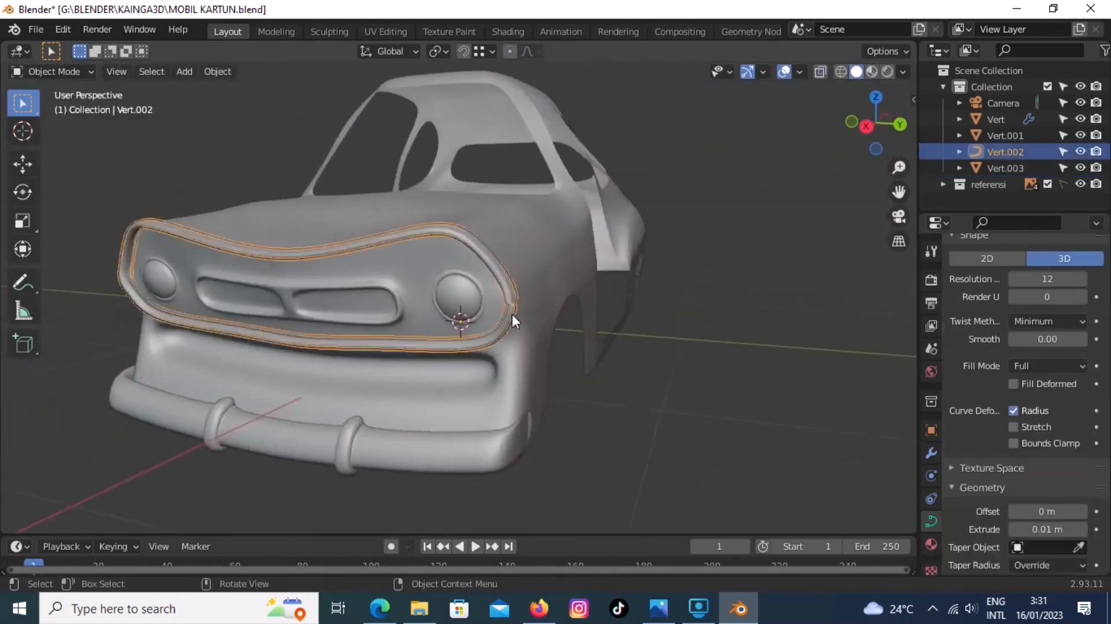
key(Tab)
scroll(568, 332, up, 5)
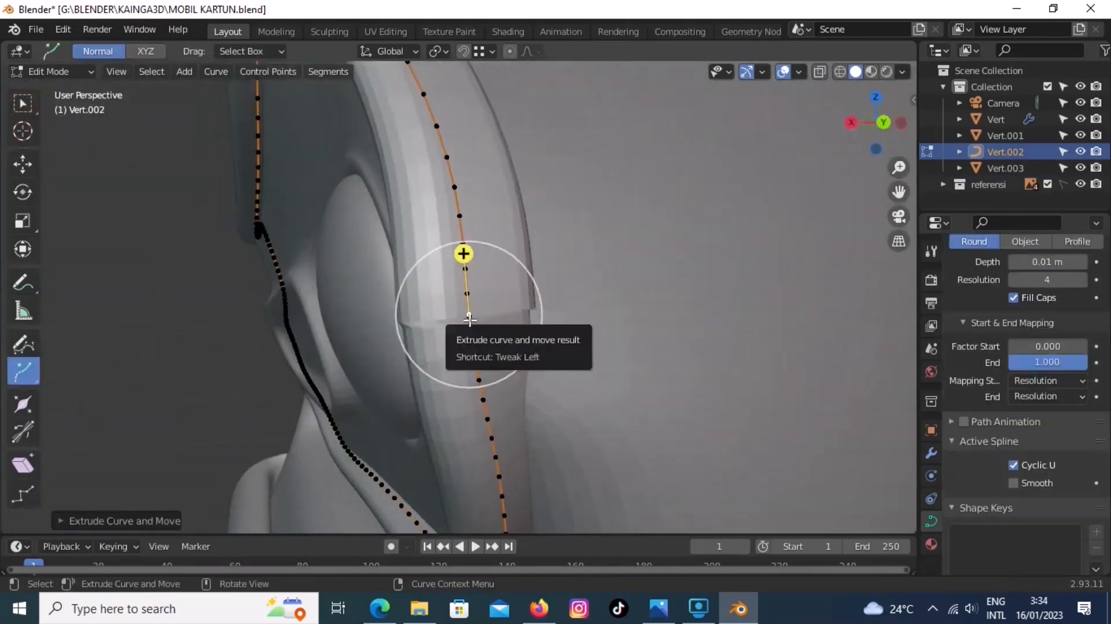
key(g)
scroll(582, 387, down, 2)
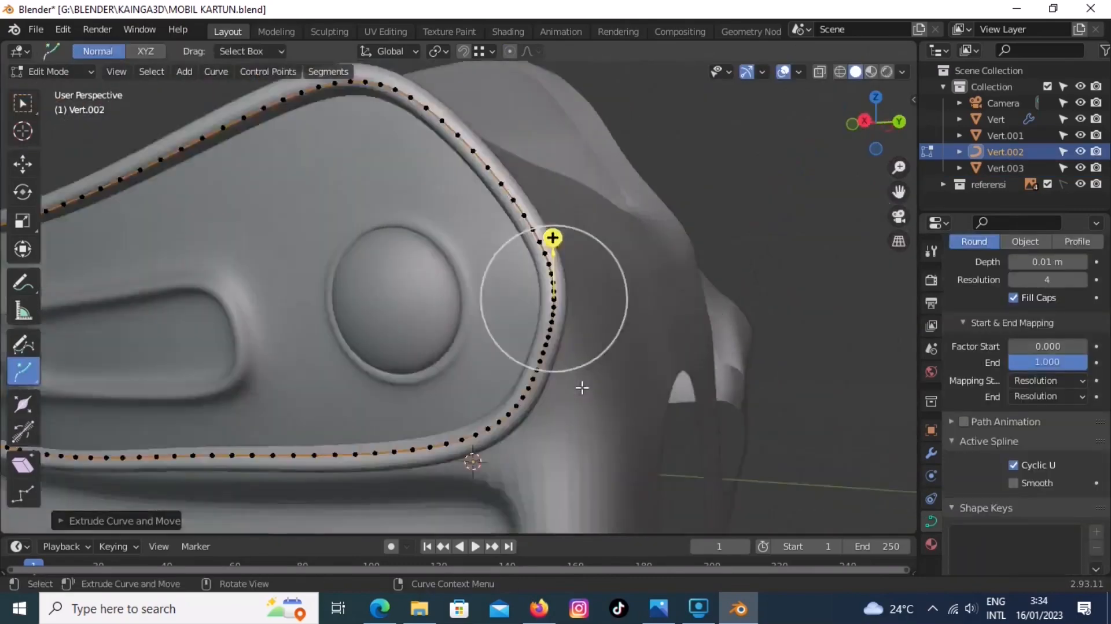
key(Tab)
scroll(582, 387, down, 6)
click(498, 420)
scroll(498, 420, down, 2)
- Add a mesh circle at the 3D cursor for the centre auxiliary lamp on the car's front
middle_drag(483, 377, 504, 392)
key(KP_3)
scroll(505, 394, down, 2)
key(alt+z)
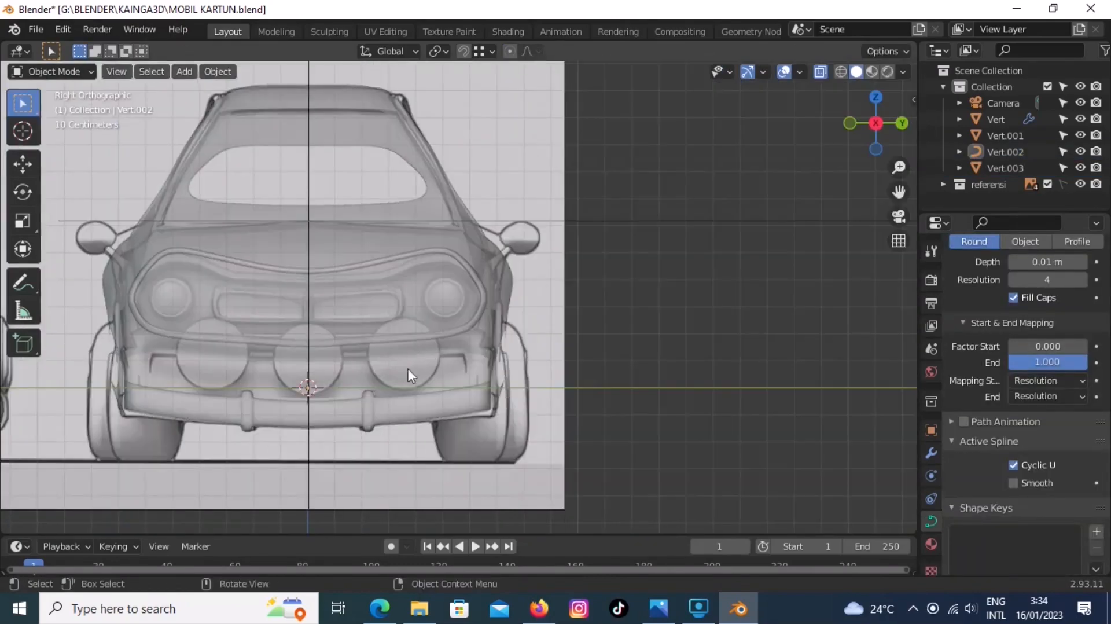
key(shift+a)
mouse_move(327, 260)
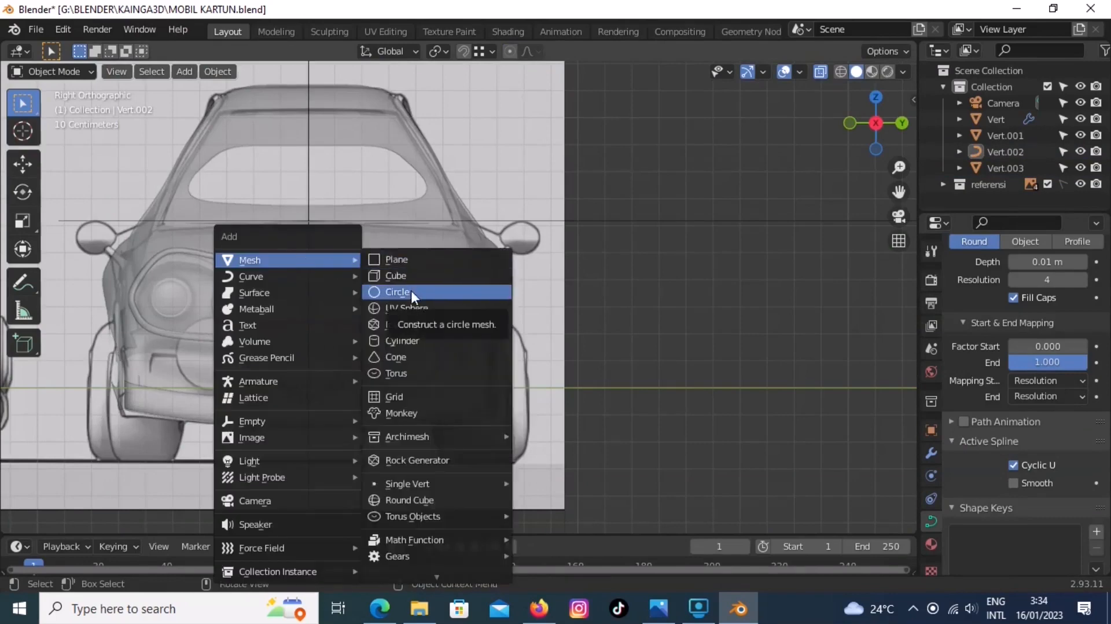
click(412, 292)
scroll(460, 298, down, 1)
click(105, 517)
click(499, 371)
click(530, 372)
- Scale the circle down, rotate it 90° about Y, and fit it over the middle round lamp in the drawing
key(s)
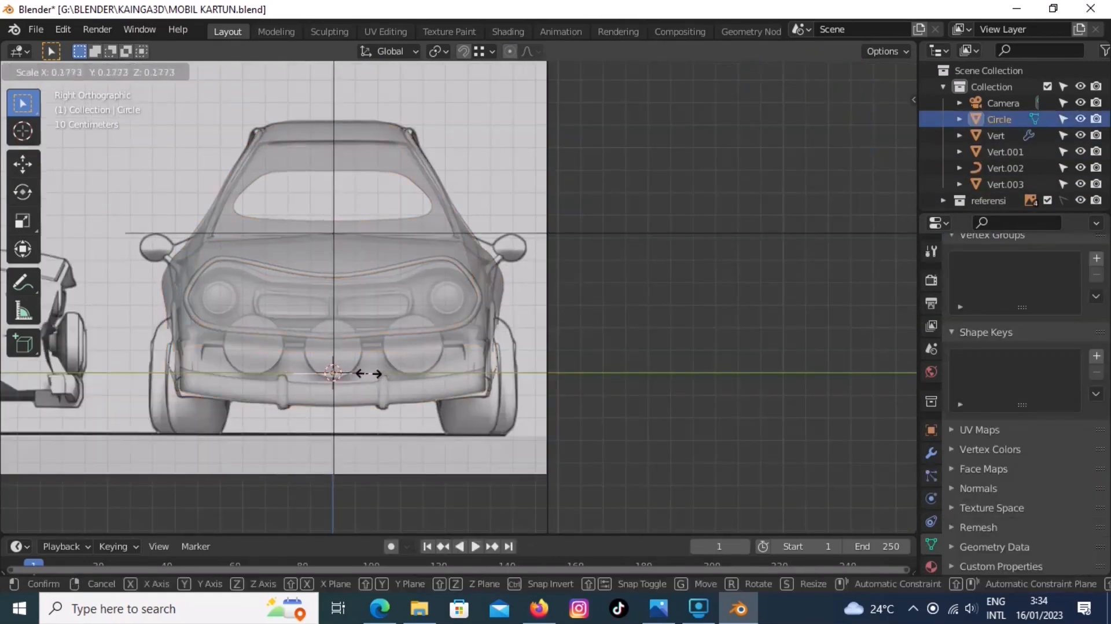
click(360, 372)
text(ry90)
key(Return)
scroll(428, 439, up, 2)
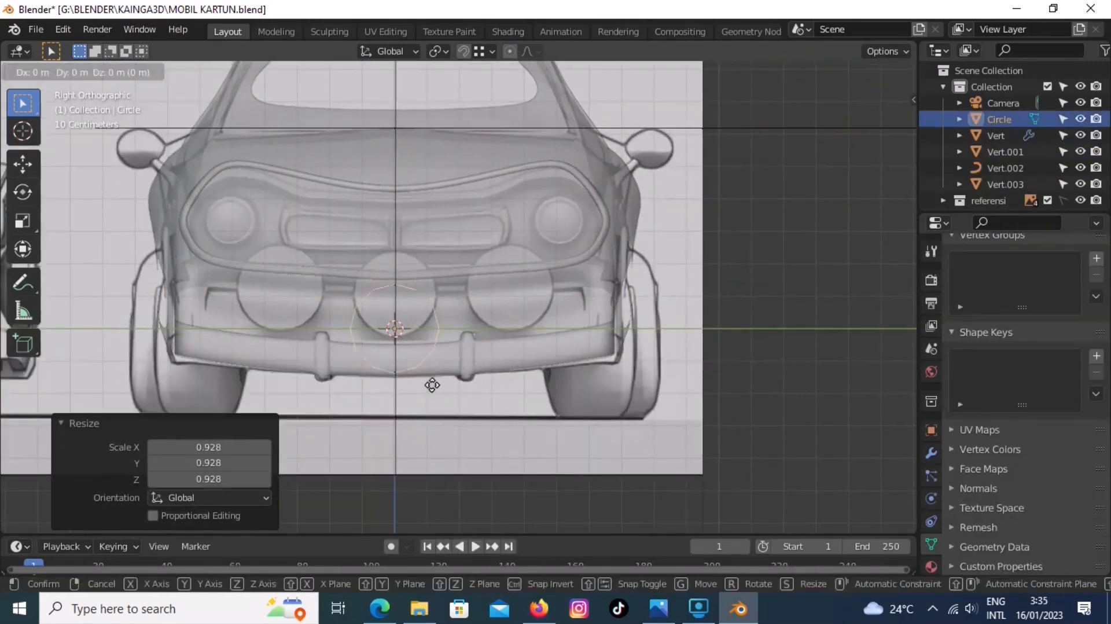
click(432, 385)
scroll(478, 374, down, 1)
- Move the circle about 1.32 m along X to the front lamp's side profile and extrude it into a short disc
key(Tab)
key(KP_1)
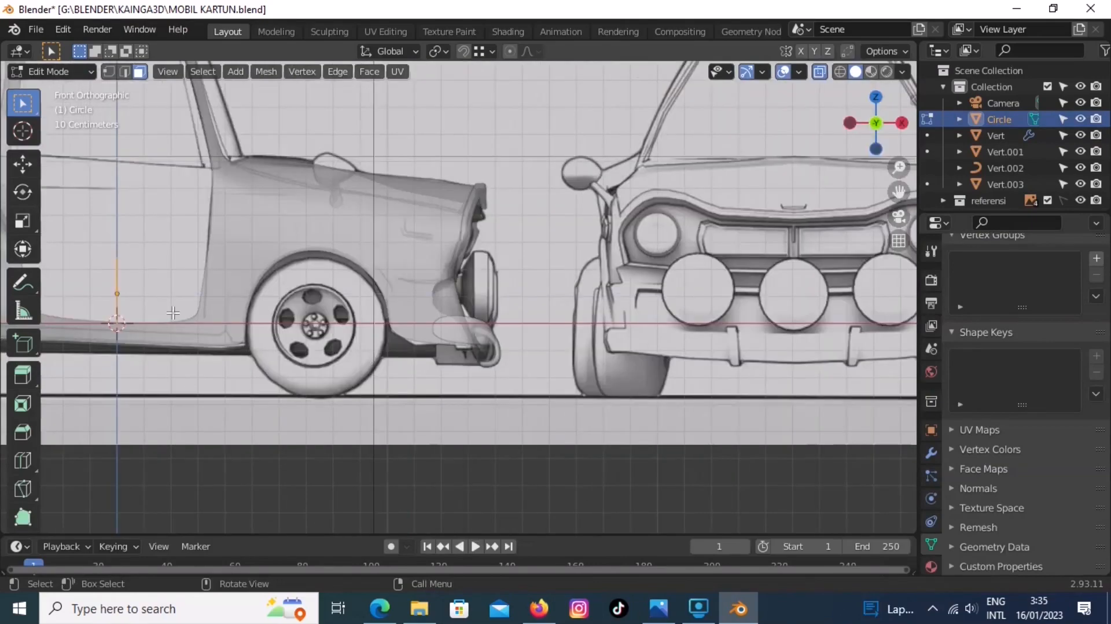
click(537, 315)
scroll(520, 294, up, 3)
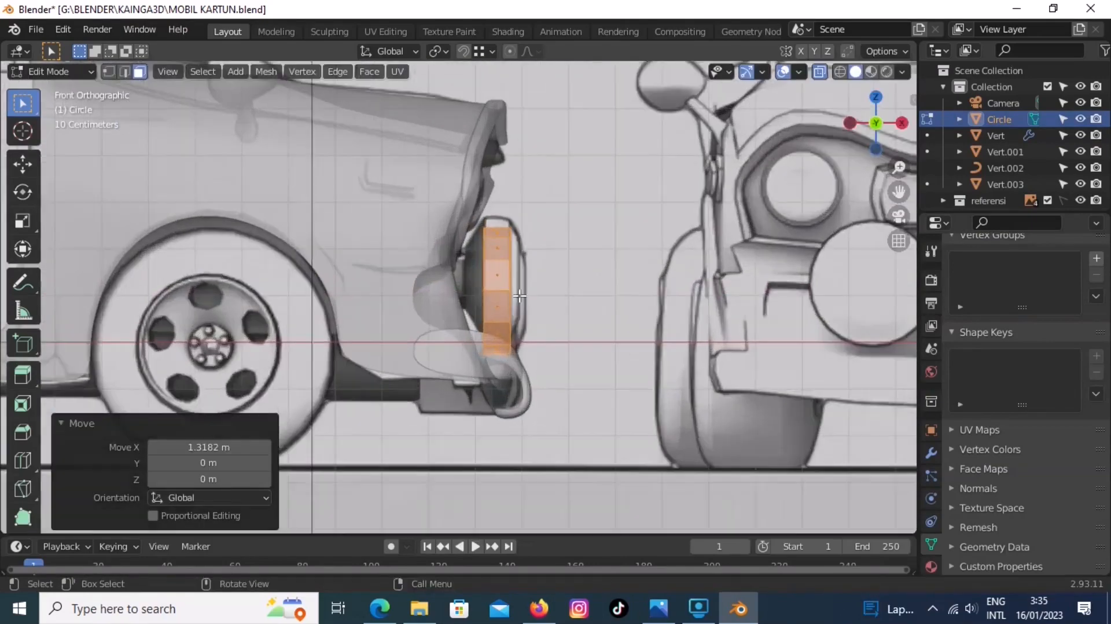
- Extrude the disc's front face by about 0.021 m and scale it down to match the lamp profile
middle_drag(520, 294, 482, 294)
click(481, 293)
key(KP_1)
key(e)
click(588, 434)
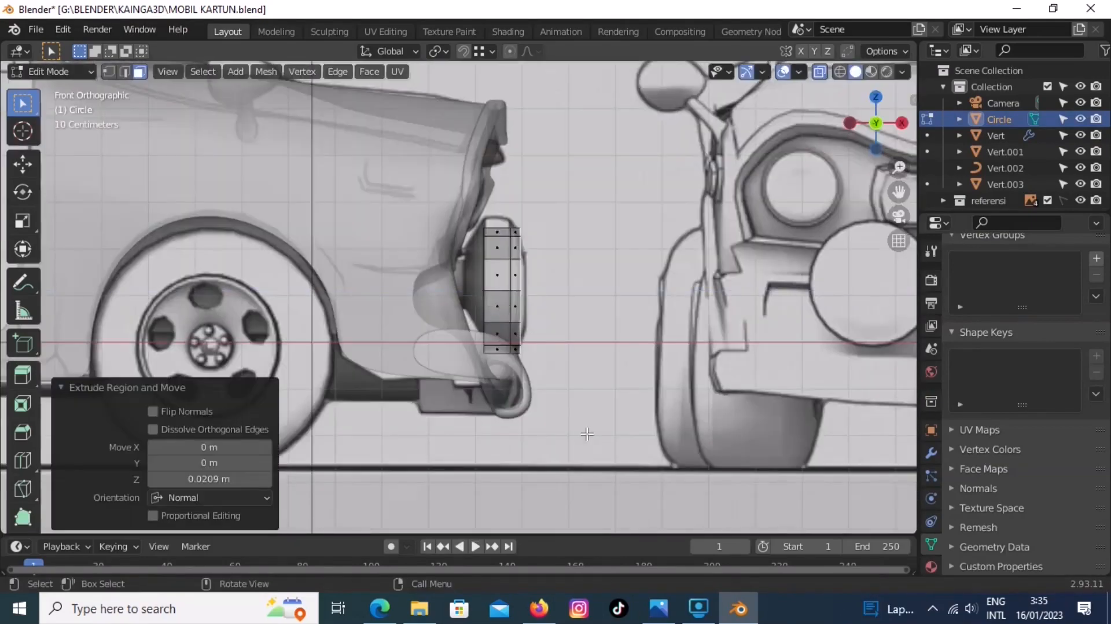
key(s)
click(579, 400)
- Inset the lamp's front face and scale it to round off the lens area
middle_drag(700, 350, 496, 298)
key(i)
click(595, 380)
key(KP_1)
key(s)
click(598, 377)
- Extrude the lamp's back face by about 0.04 m and scale it down to taper the housing
key(KP_1)
key(e)
click(512, 417)
key(s)
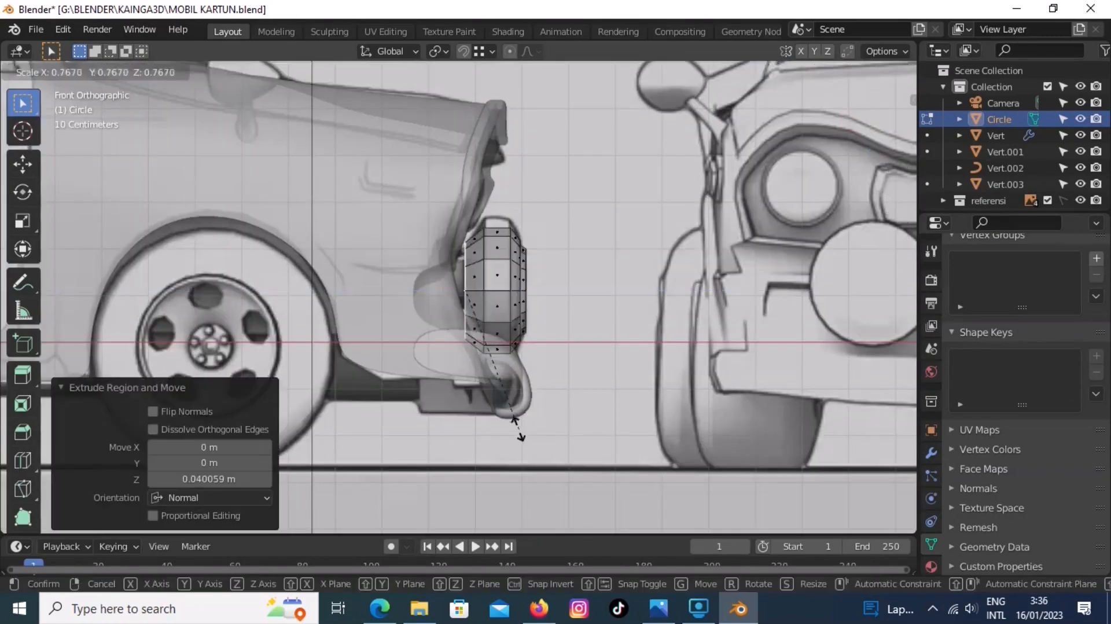
click(493, 371)
- Extrude the narrowed back face into the car's front as a mounting stem
middle_drag(493, 370, 486, 367)
key(KP_1)
key(e)
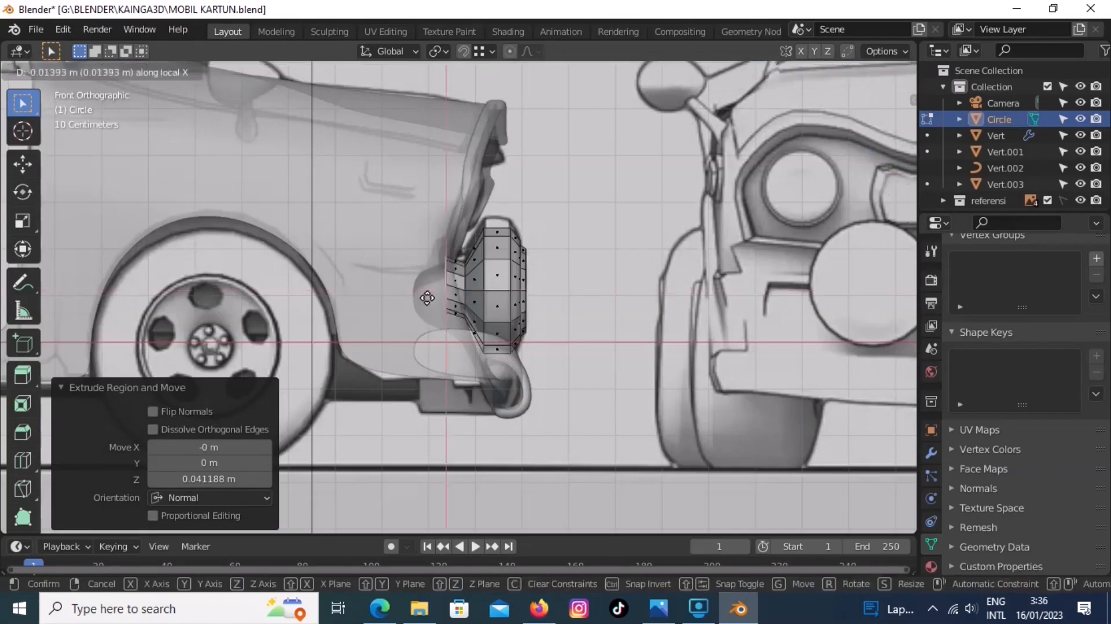
click(427, 303)
key(Tab)
- Add a level 2 subdivision surface to the lamp
scroll(505, 307, down, 2)
middle_drag(538, 310, 461, 297)
key(KP_1)
key(KP_3)
scroll(461, 297, up, 3)
key(ctrl+1)
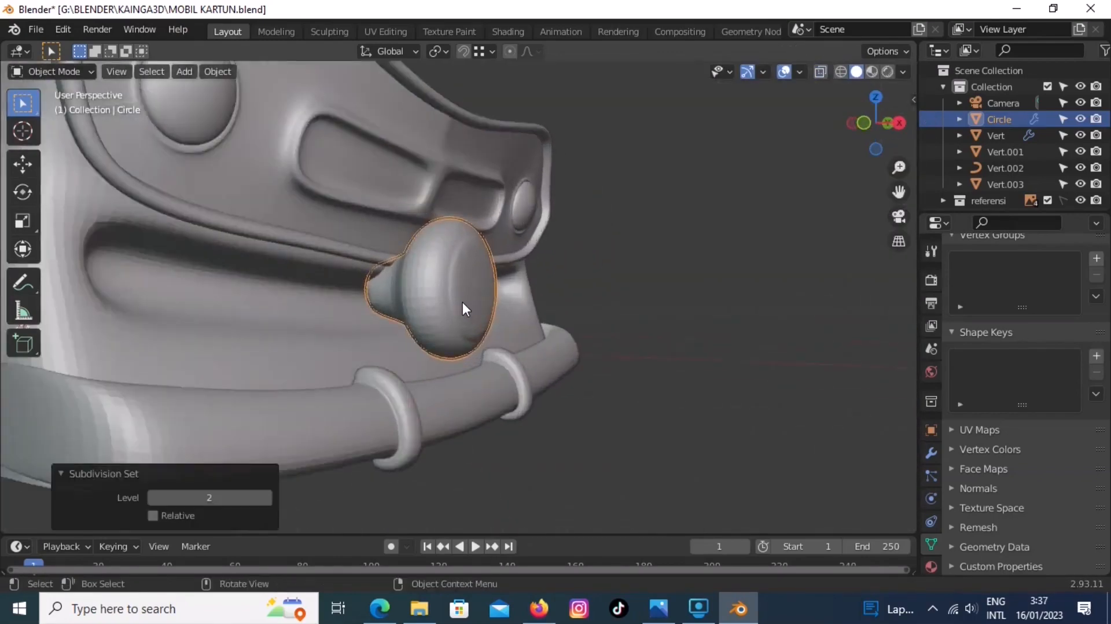
- Add a loop cut around the mounting stem close to the lamp housing to sharpen their junction
key(Tab)
key(ctrl+r)
key(Escape)
key(KP_1)
key(alt+z)
key(ctrl+r)
click(443, 291)
click(463, 294)
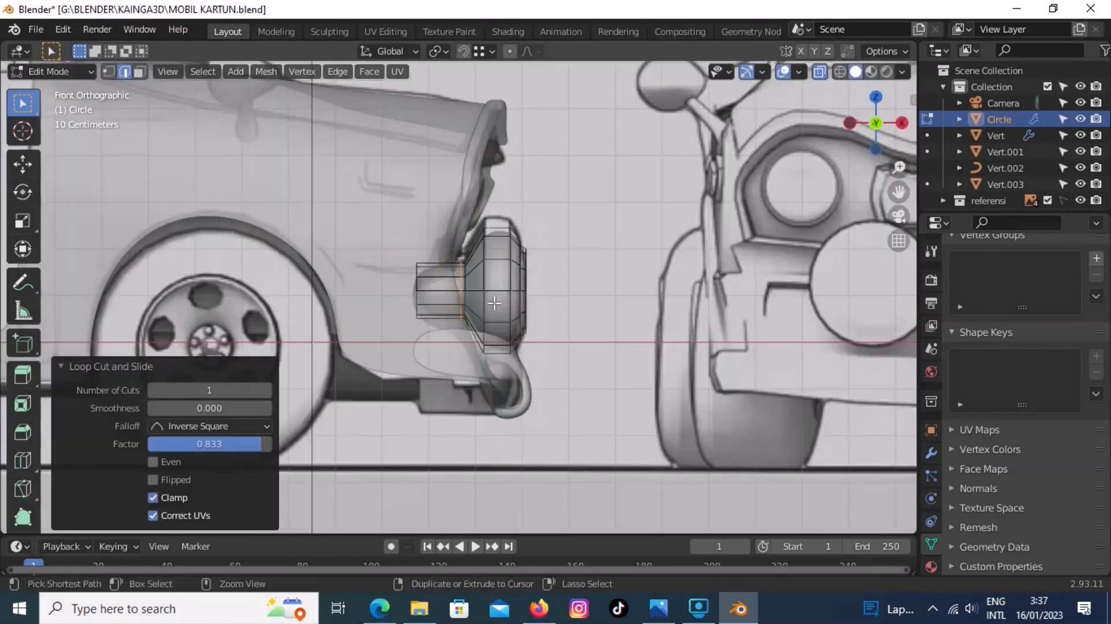
- Add two supporting loop cuts around the lamp housing
key(ctrl+r)
click(487, 283)
right_click(497, 292)
scroll(499, 299, down, 1)
middle_drag(499, 300, 419, 310)
key(ctrl+r)
click(469, 296)
click(489, 298)
key(Tab)
- Duplicate the lamp and place the copy over the outer round lamp on the positive Y side of the drawing
key(alt+z)
key(KP_3)
key(alt+z)
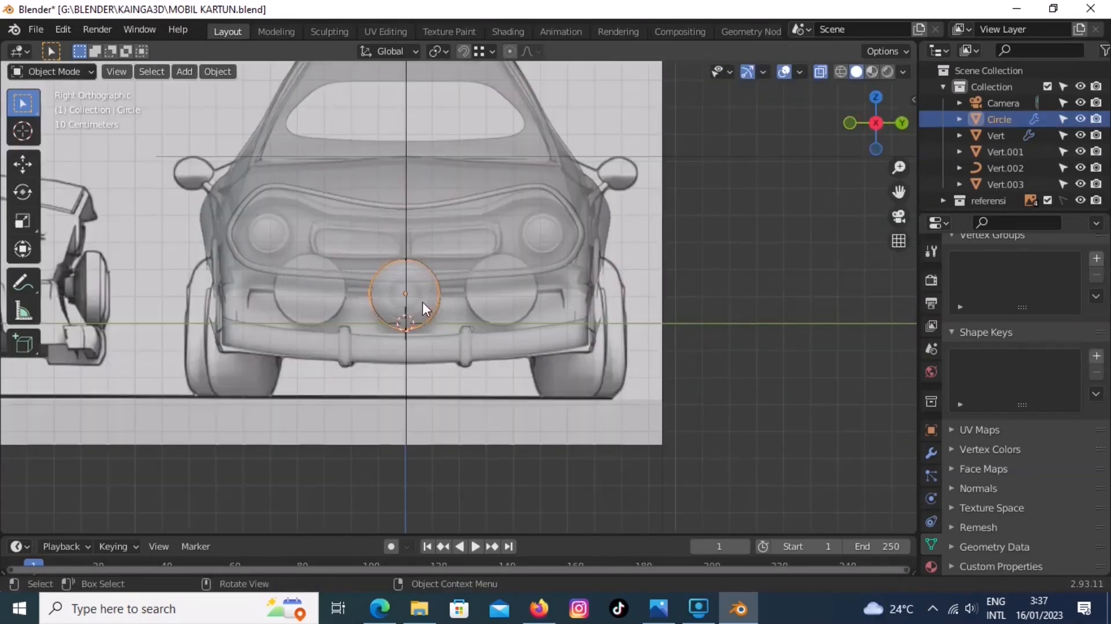
key(shift+d)
click(518, 296)
- Add a Mirror modifier to the duplicated lamp on the Y axis, using Vert as the mirror object
click(931, 452)
click(964, 279)
click(782, 460)
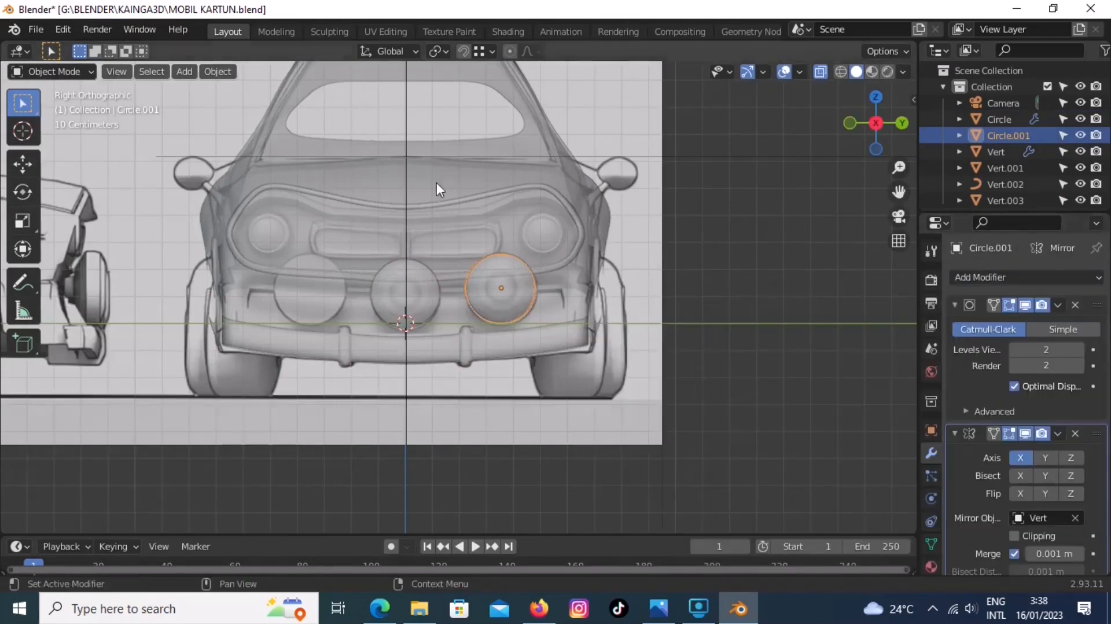
key(alt+z)
middle_drag(251, 358, 508, 305)
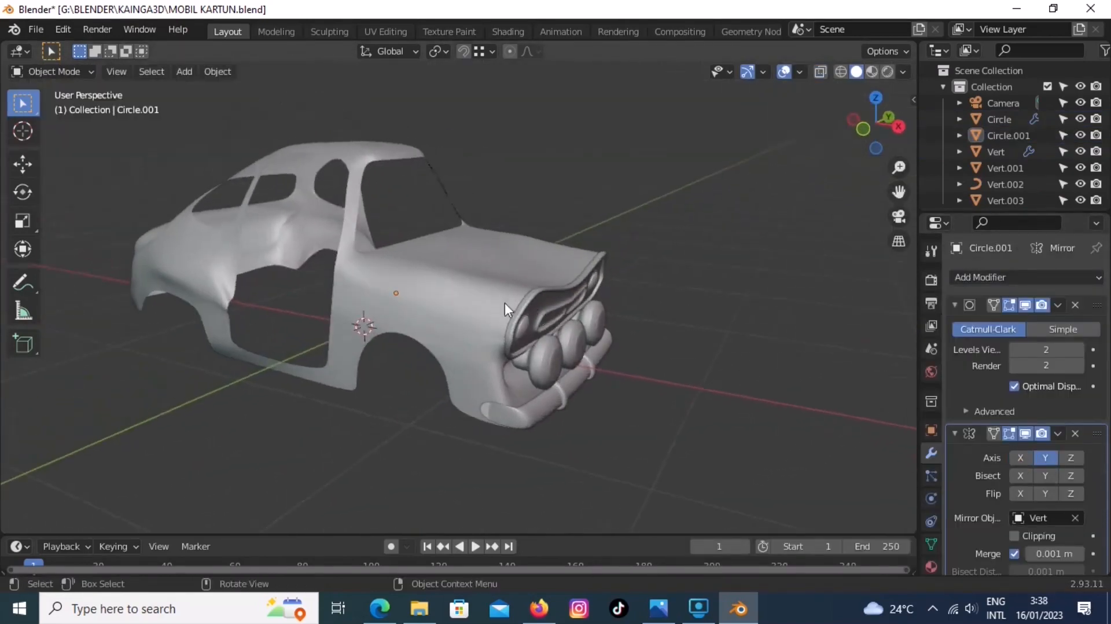
- Duplicate the edge loop around the body's door opening and separate the copy into its own object
key(KP_1)
click(475, 317)
key(Tab)
key(alt+z)
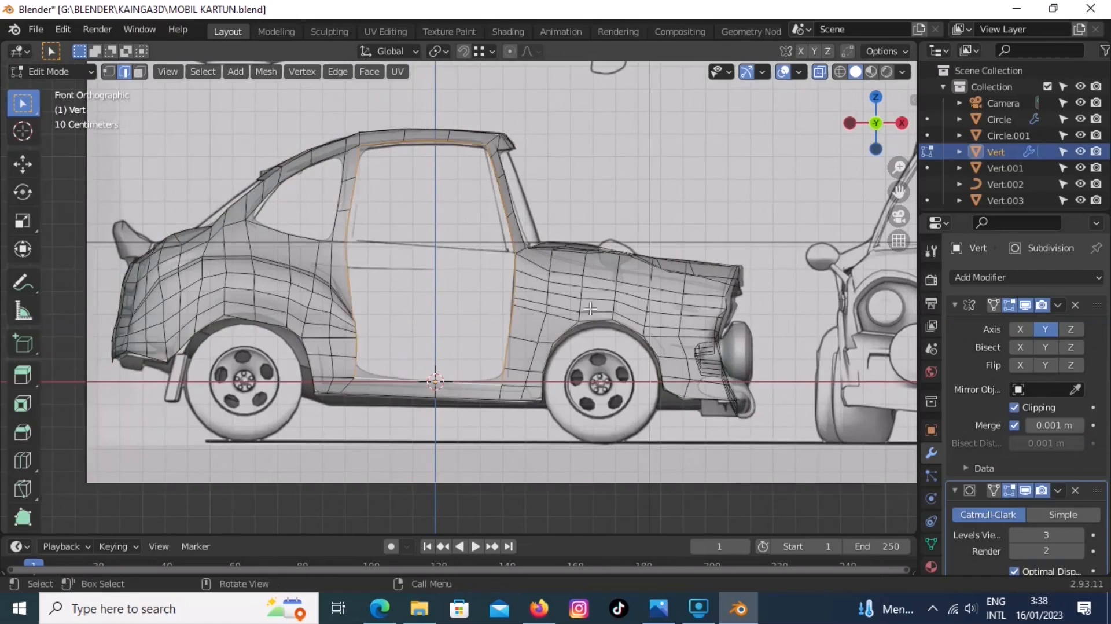
key(shift+d)
right_click(523, 296)
key(p)
click(516, 297)
key(Tab)
- Fill the separated door outline with a single face
click(383, 369)
key(Tab)
key(f)
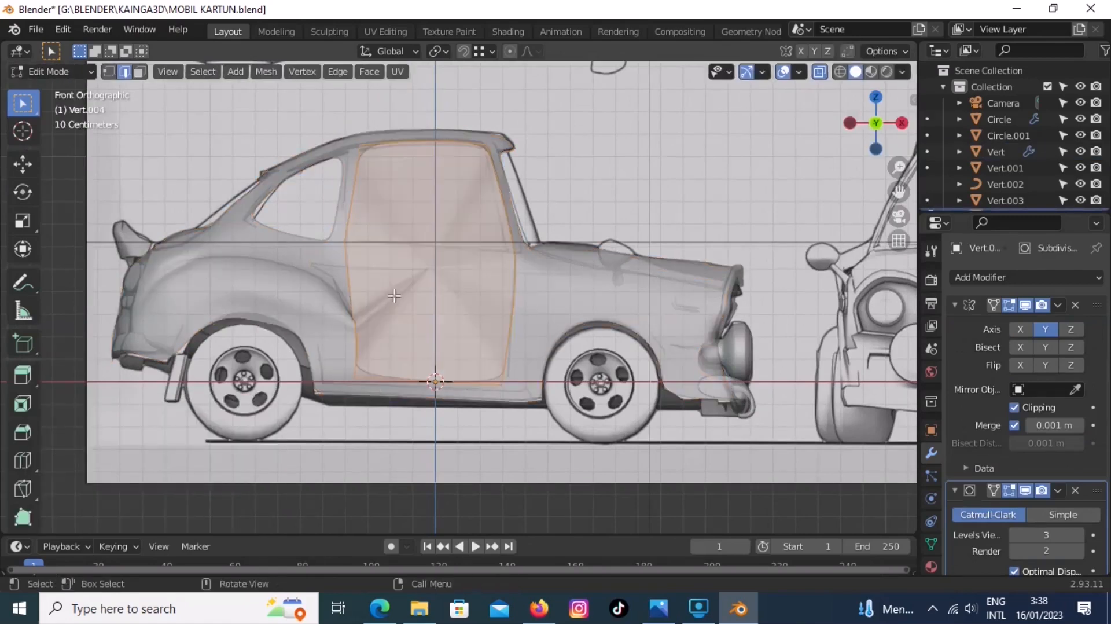
- Cut the door face from front to rear at the window sill and across the lower door with the Knife
key(1)
scroll(402, 284, up, 1)
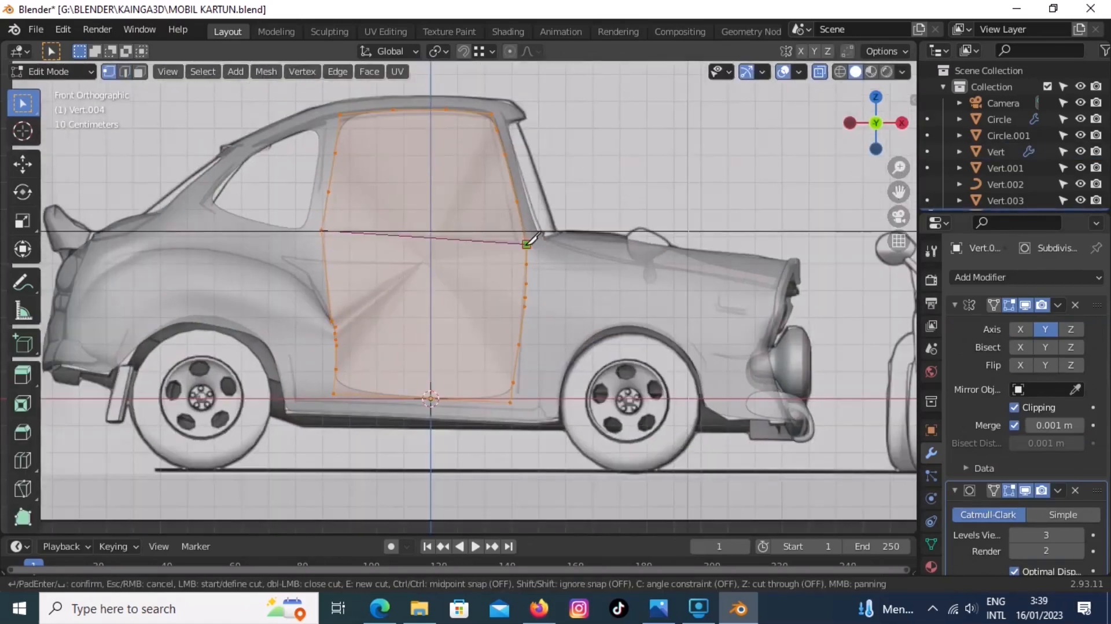
scroll(350, 342, up, 1)
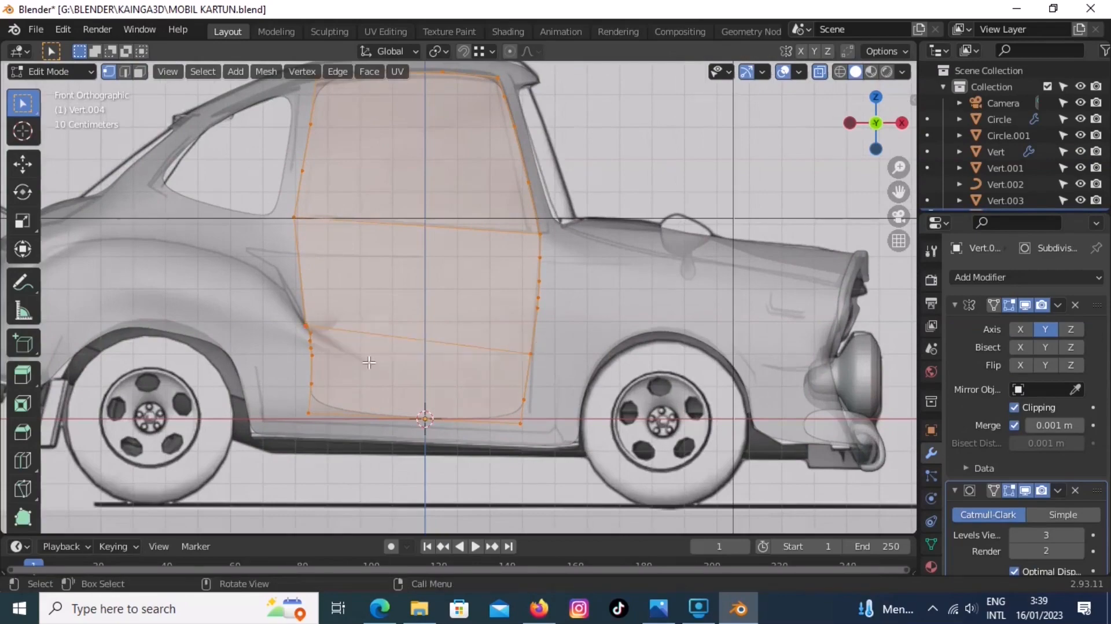
scroll(368, 362, up, 1)
scroll(498, 359, down, 5)
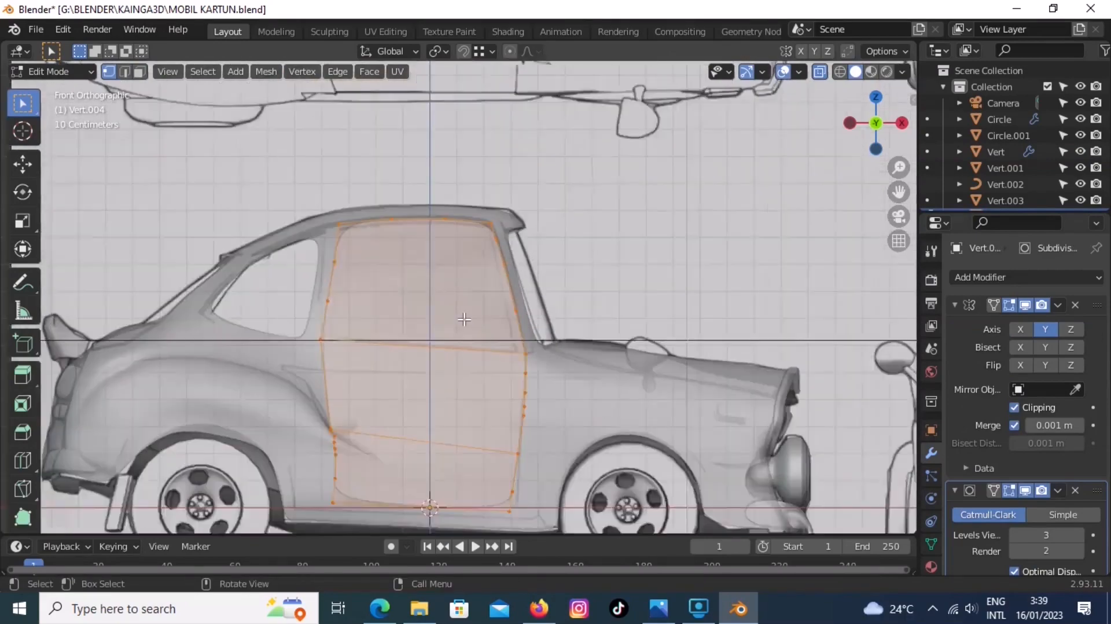
scroll(478, 378, up, 3)
- Cut further lengthwise edges across the lower door panel, joining its front and rear border vertices
middle_drag(478, 379, 527, 391)
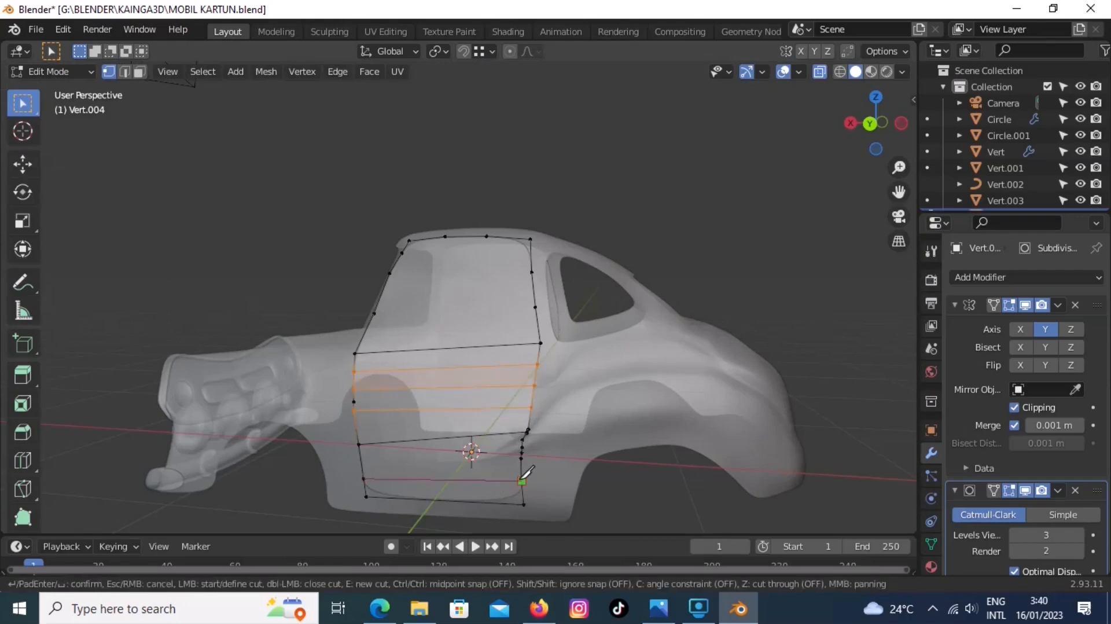
click(360, 461)
key(k)
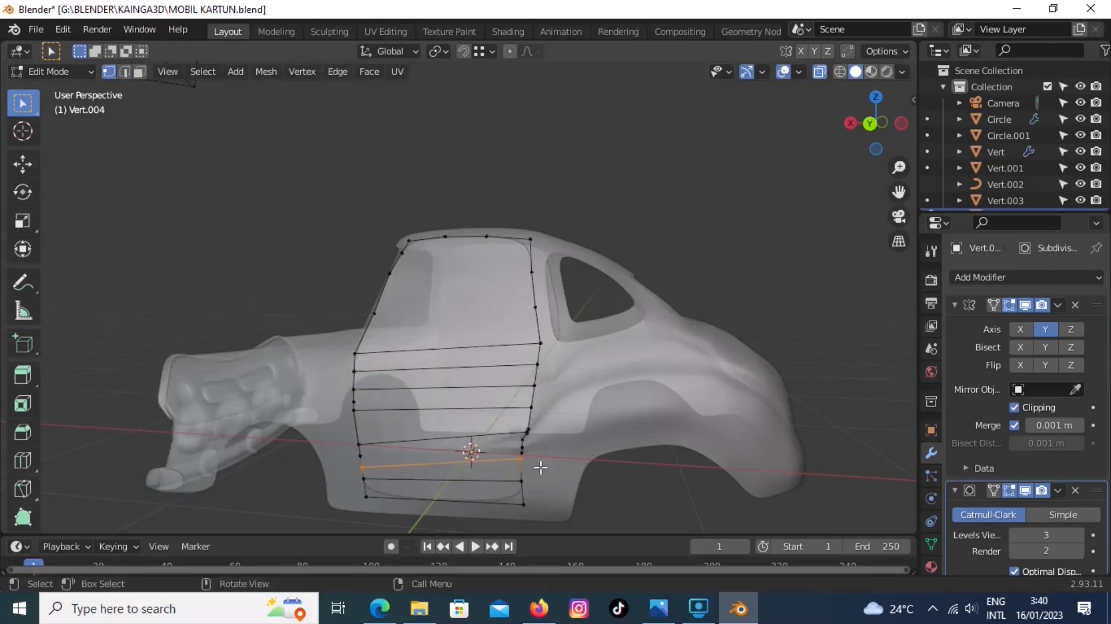
scroll(538, 418, up, 2)
- Separate the grid of window faces above the sill from the door into its own object
key(3)
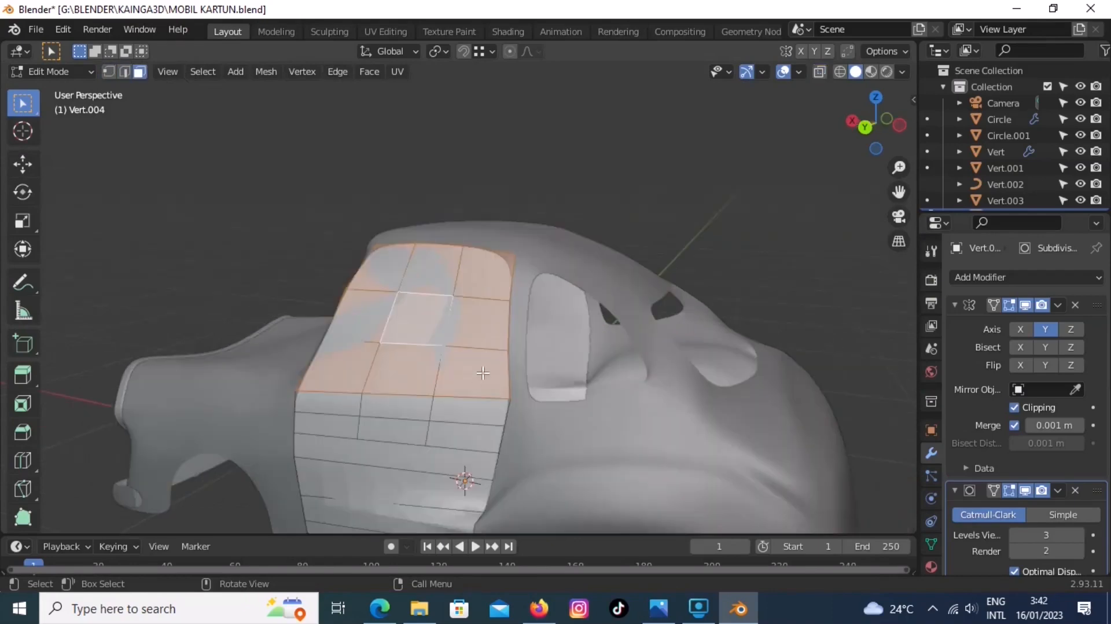
key(p)
click(485, 366)
click(297, 399)
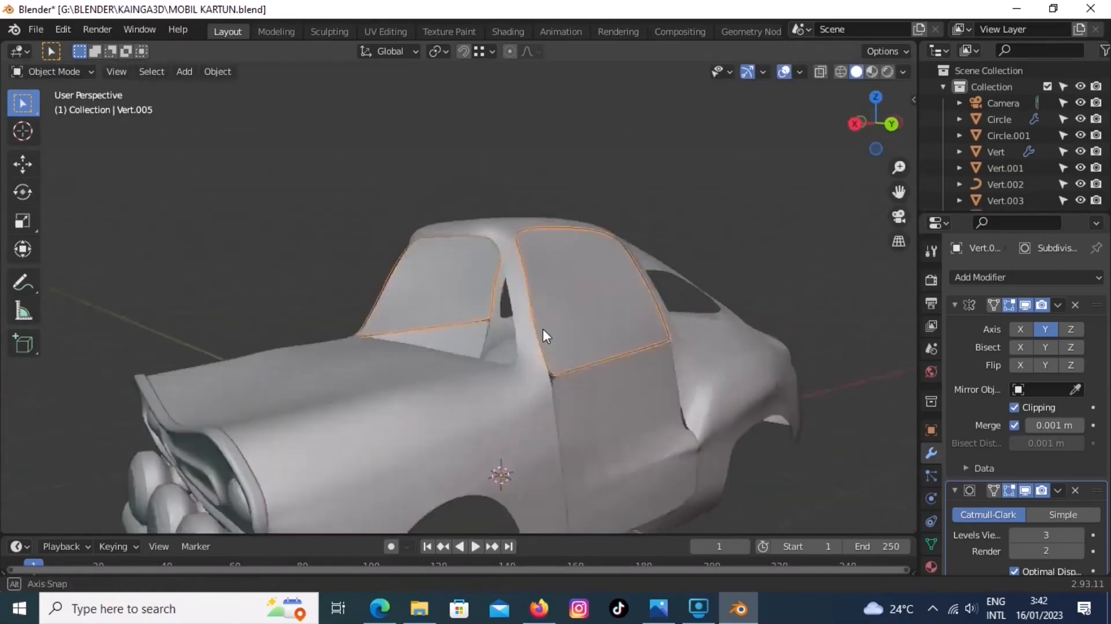
- Duplicate the window's outer border edges and separate them into their own object for the trim
middle_drag(543, 328, 521, 342)
key(Tab)
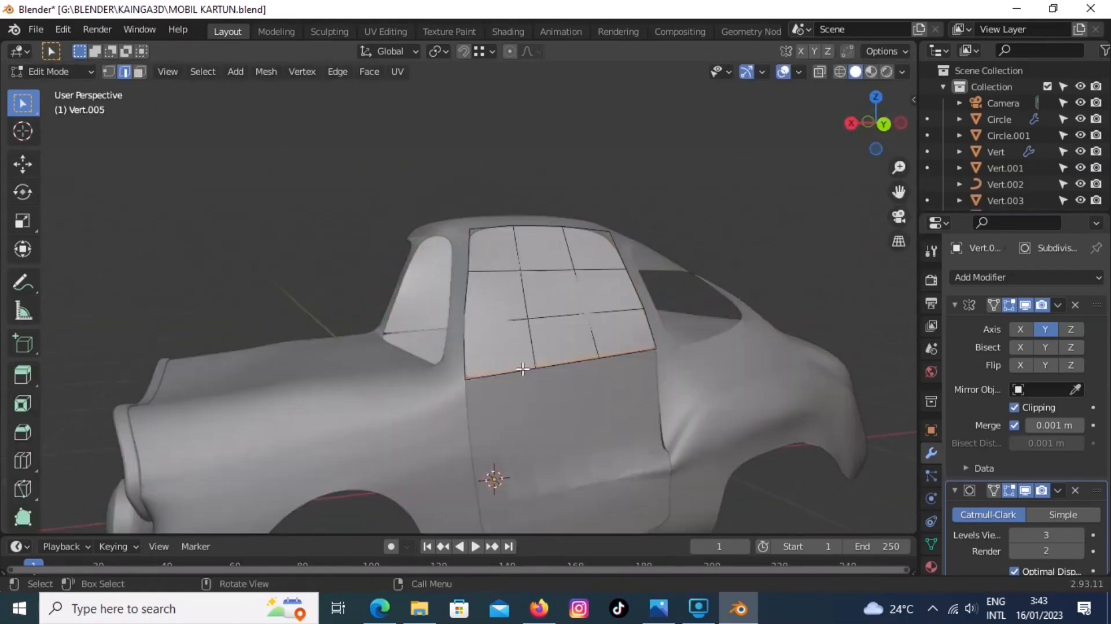
key(alt+z)
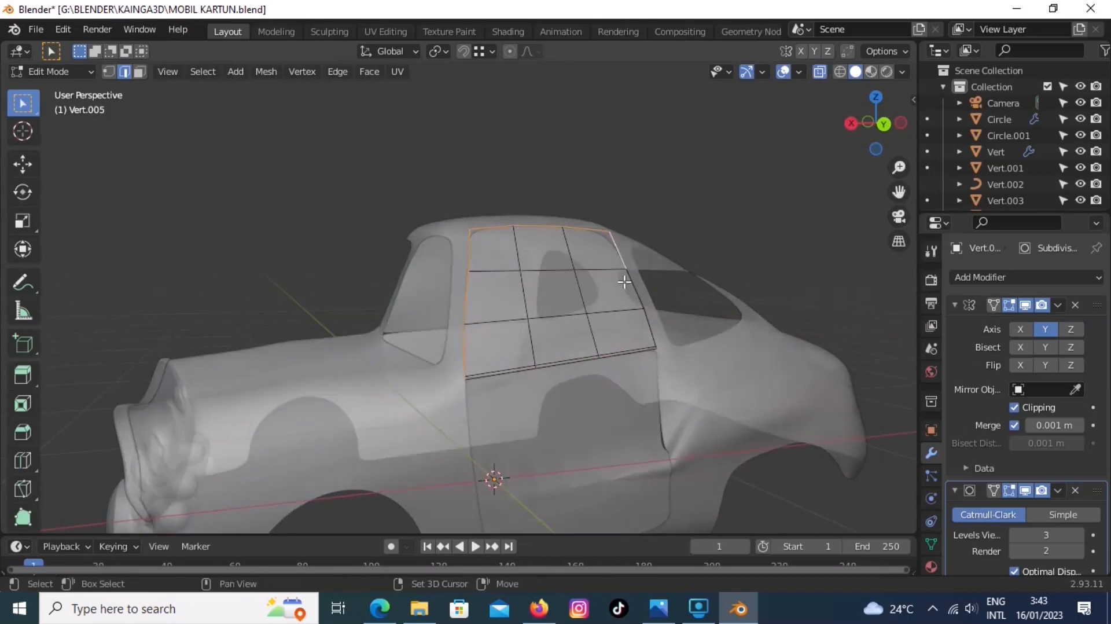
middle_drag(589, 360, 582, 363)
key(Tab)
click(572, 324)
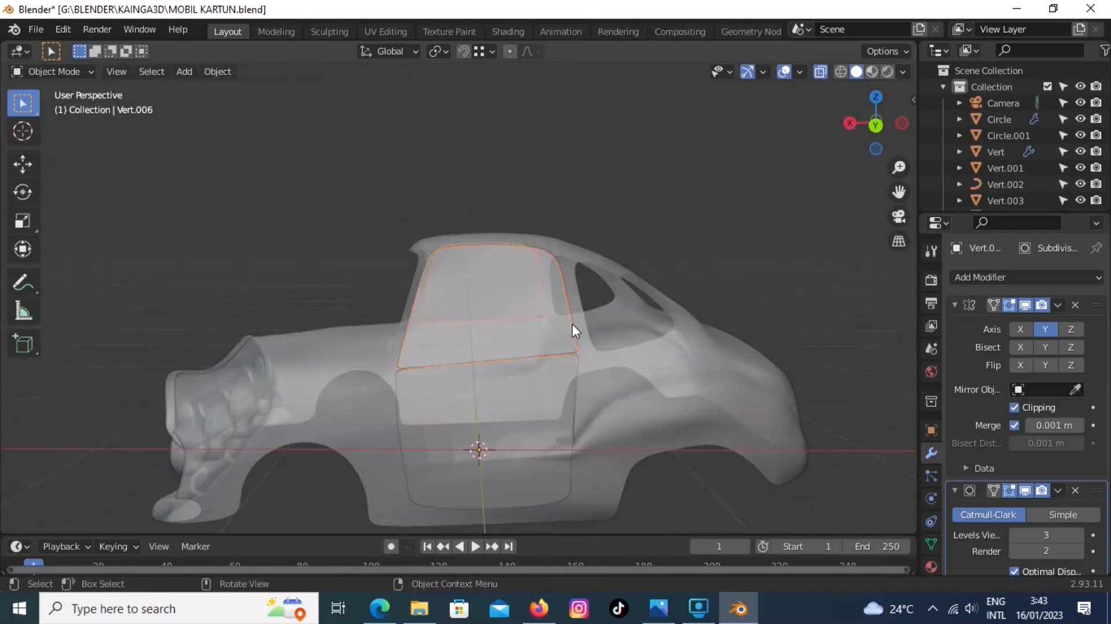
click(573, 322)
key(g)
right_click(590, 303)
click(528, 359)
key(g)
right_click(564, 307)
- Convert the window outline object to a curve and open its curve settings
right_click(533, 357)
click(596, 328)
click(930, 520)
- Give the window trim curve a 0.01 m extrude, a 0.01 m round bevel depth and filled caps
scroll(1036, 500, down, 3)
drag(1036, 499, 1046, 499)
scroll(1036, 509, down, 8)
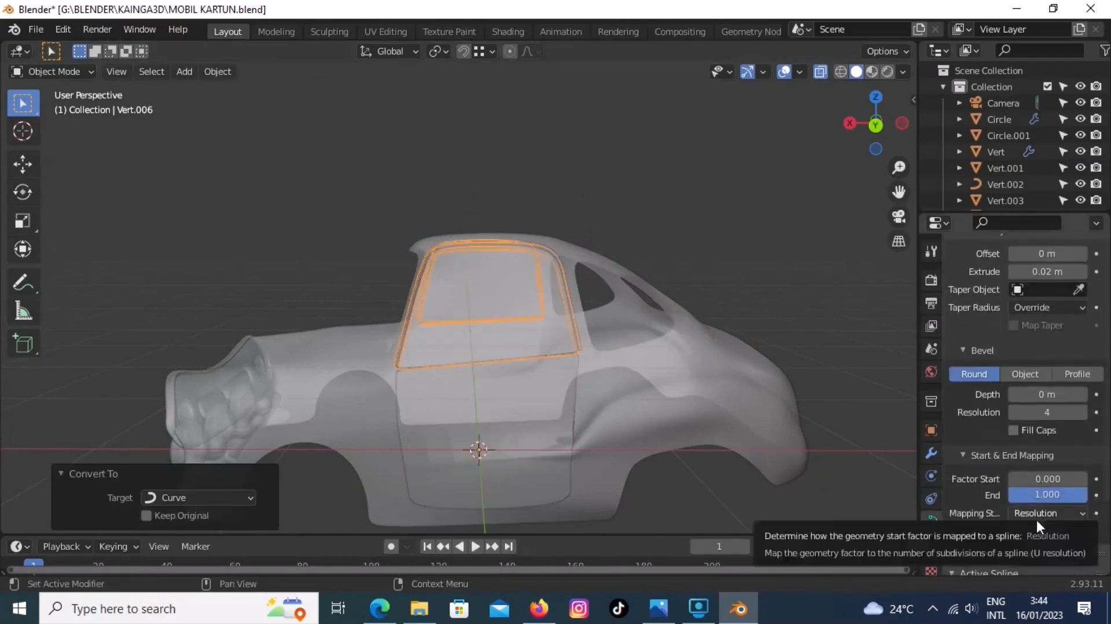
scroll(990, 494, down, 2)
scroll(1046, 401, up, 4)
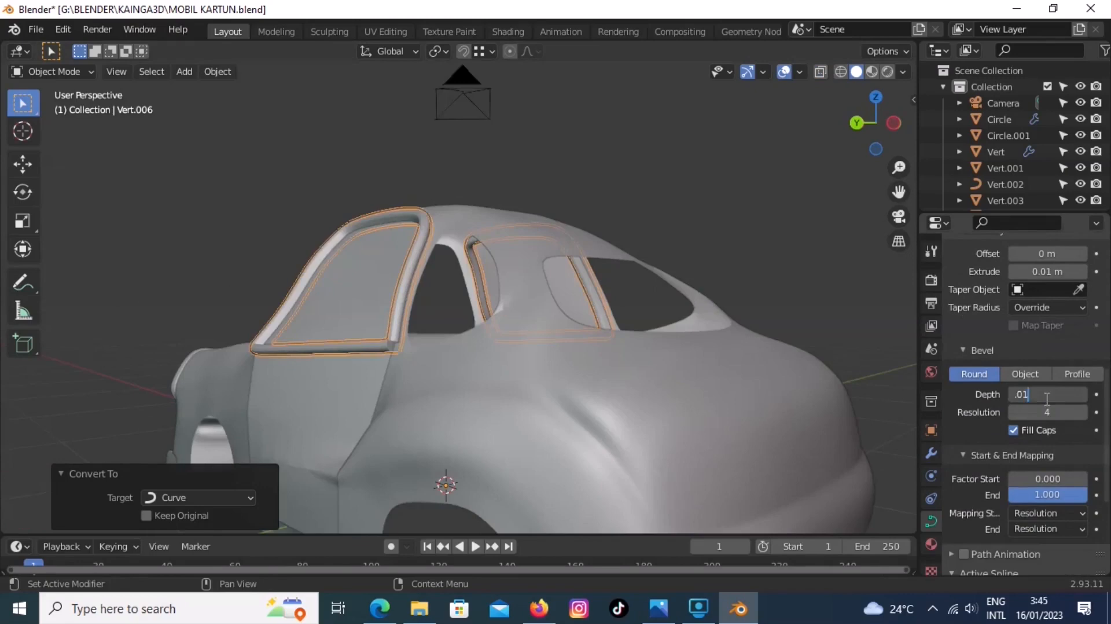
key(Return)
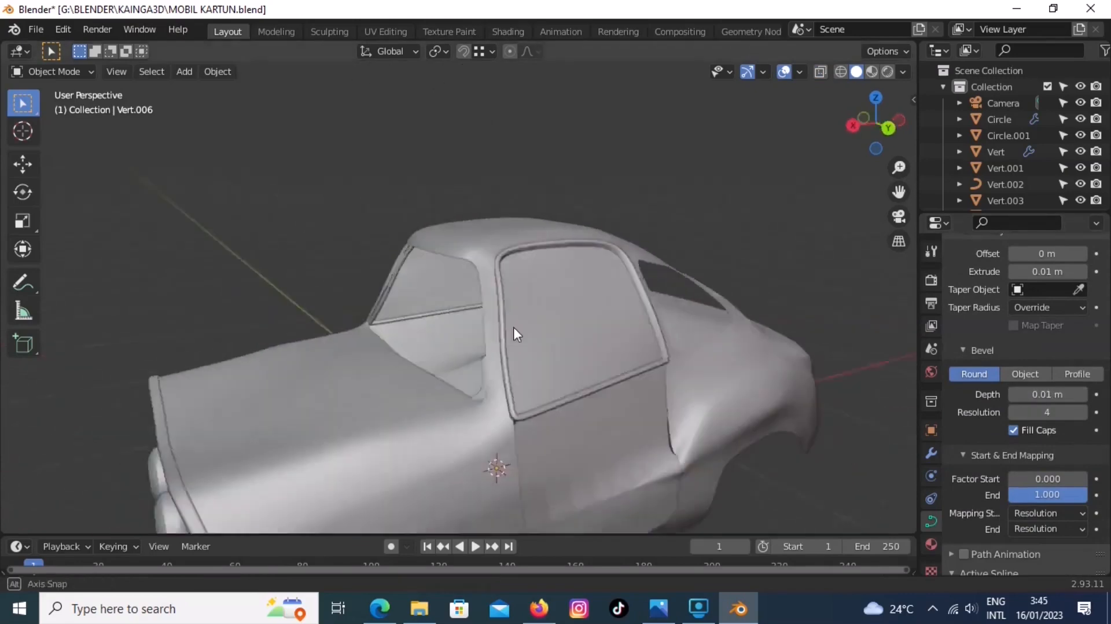
- Adjust the window trim curve's end points to close the gap at its lower rear corner
middle_drag(513, 332, 438, 354)
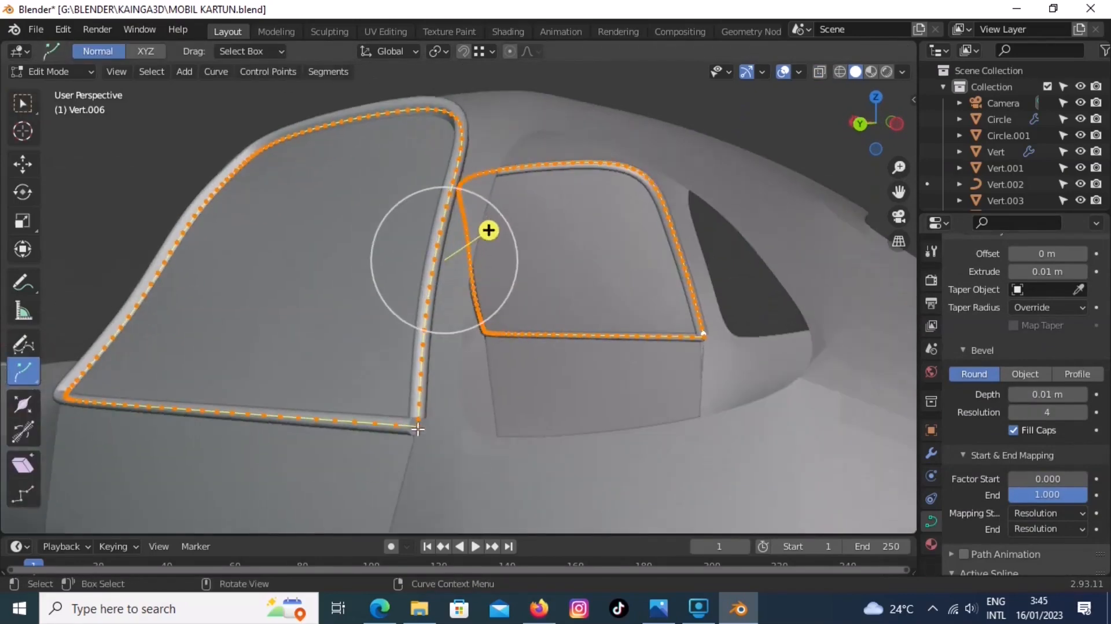
click(418, 429)
drag(386, 421, 389, 415)
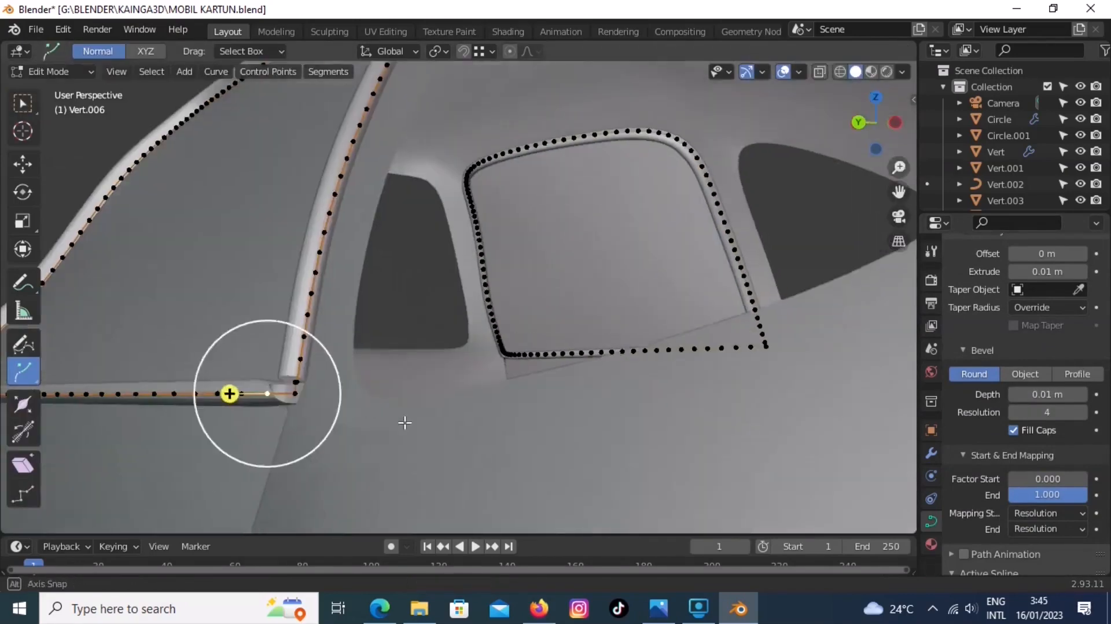
click(304, 384)
drag(296, 446, 290, 452)
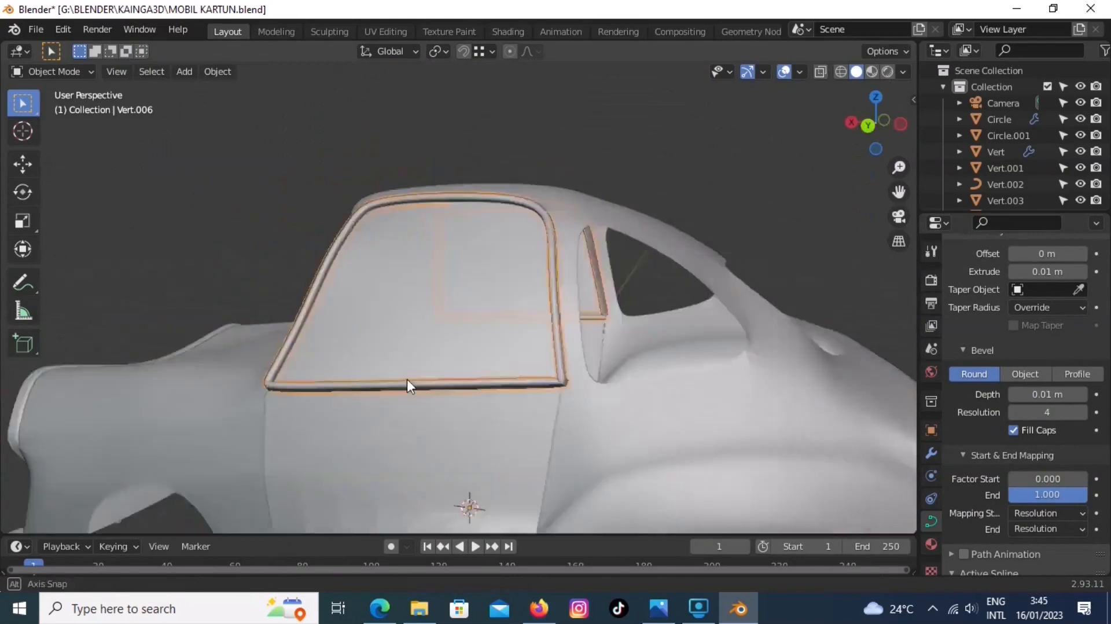
- Cut vertical edges down through the rows of the lower door panel with the Knife
middle_drag(407, 380, 498, 292)
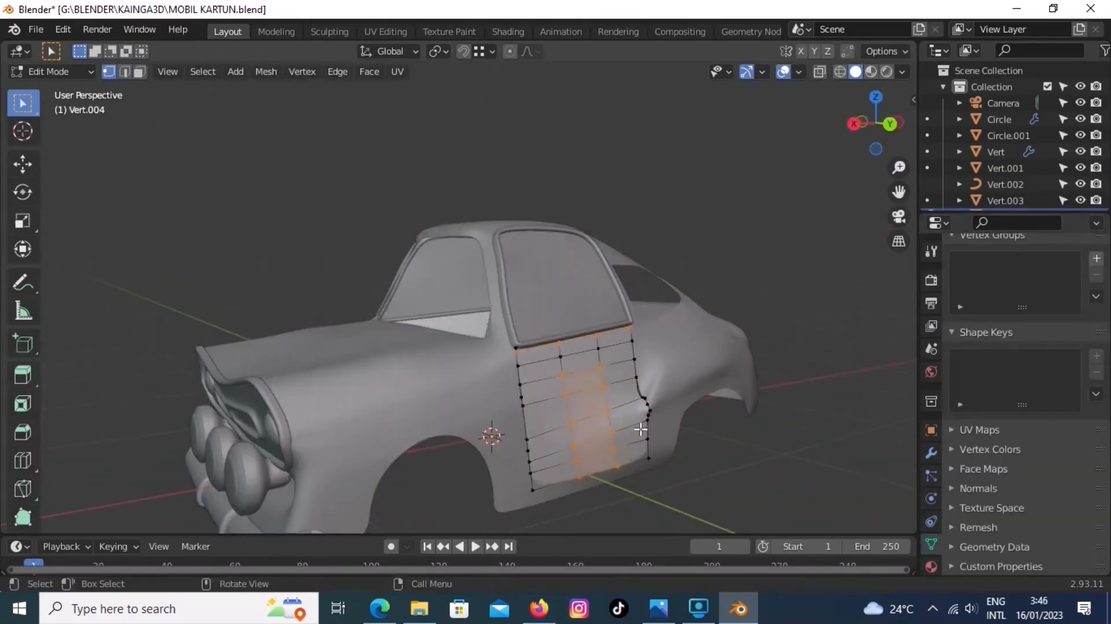
scroll(641, 429, up, 2)
shift+middle_drag(523, 472, 493, 486)
key(Return)
scroll(616, 409, up, 1)
mouse_move(615, 410)
middle_down()
mouse_move(576, 406)
mouse_move(628, 404)
middle_up()
- Cut another edge across the door panel with the Knife and adjust its rear border vertices near the fender crease
key(Tab)
click(683, 415)
click(620, 430)
key(Tab)
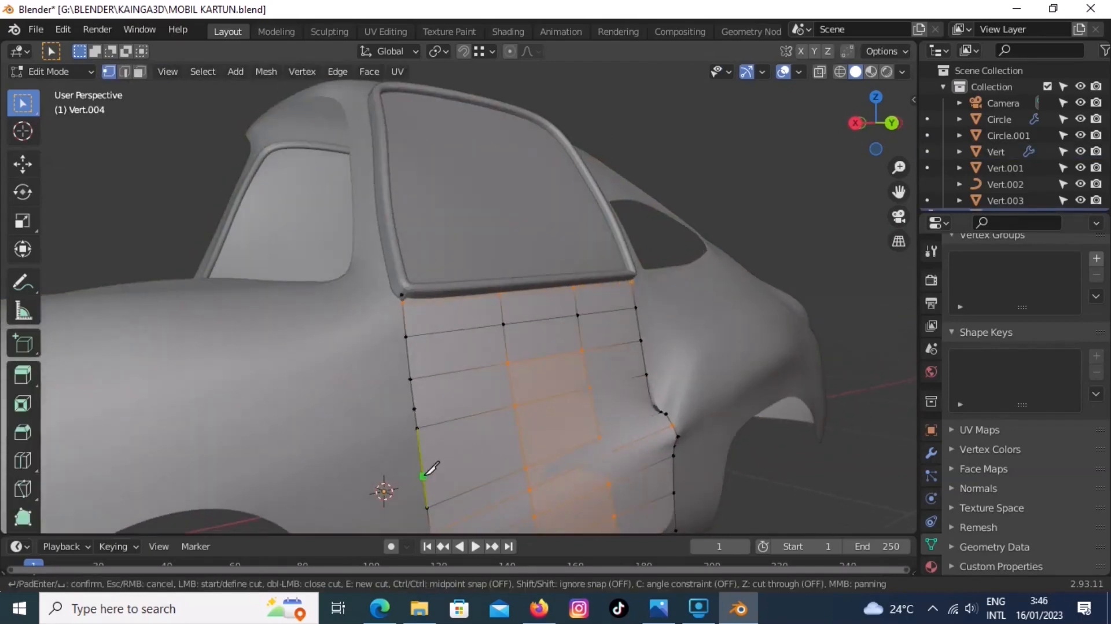
key(g)
key(z)
click(668, 417)
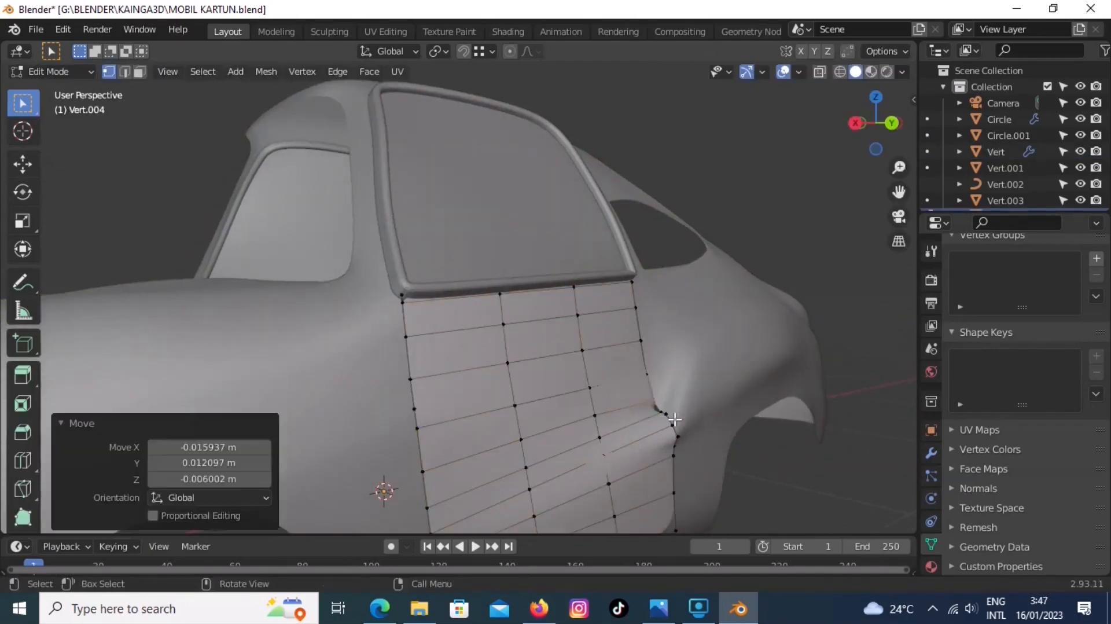
- Adjust the car body's border vertex at the rear edge of the door opening near the fender crease
scroll(668, 417, up, 1)
scroll(720, 444, down, 2)
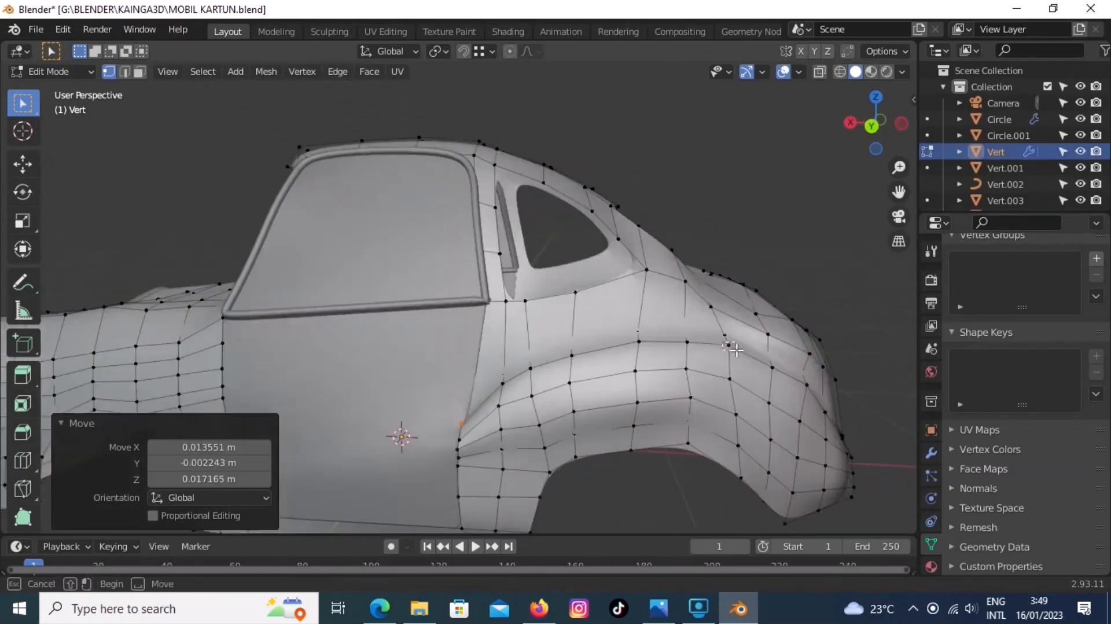
middle_drag(665, 414, 533, 370)
scroll(533, 370, down, 2)
scroll(535, 369, up, 2)
click(537, 370)
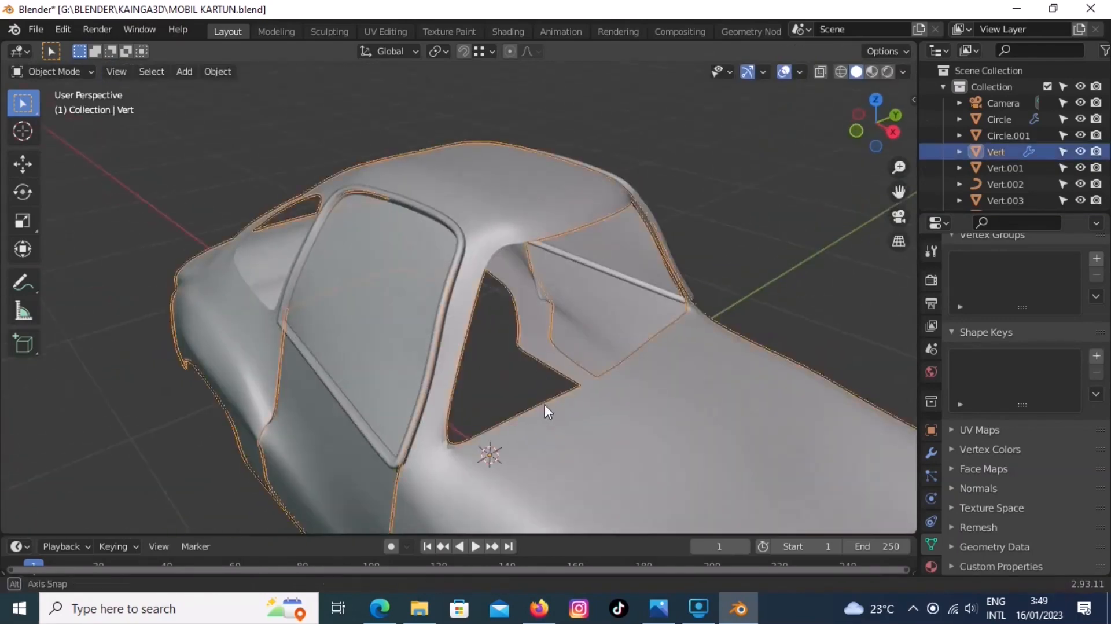
- Fill the windshield opening of the car body with a face and separate it into its own object
middle_drag(545, 410, 454, 390)
key(Tab)
key(2)
alt+click(466, 364)
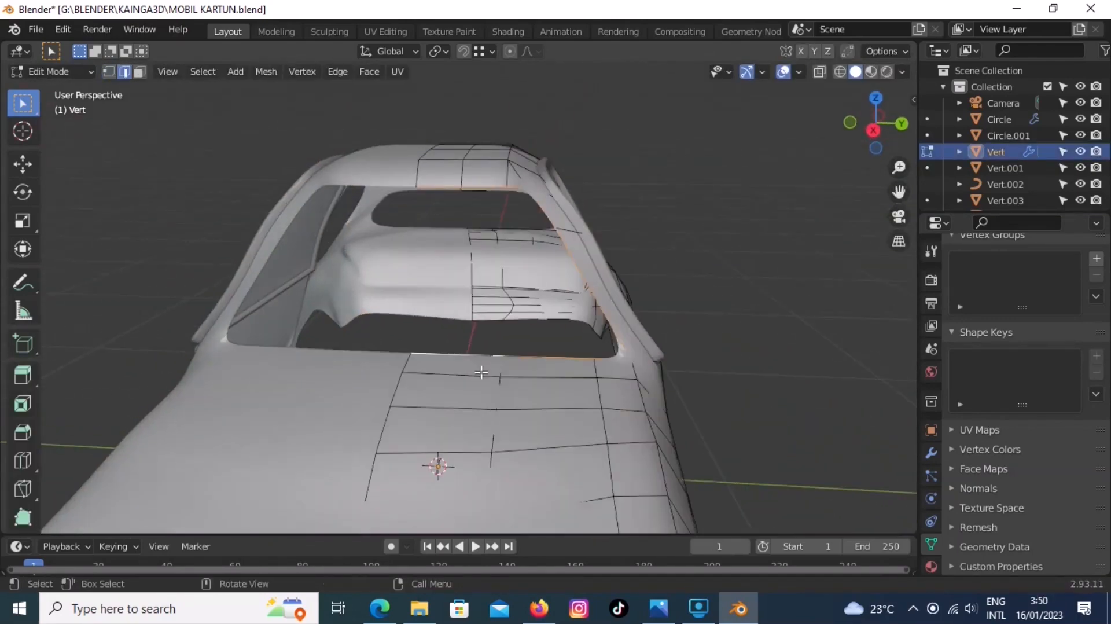
key(f)
key(p)
click(501, 334)
key(Tab)
click(483, 334)
- Cut crossing vertical and horizontal edges through the windshield pane between its border vertices
key(Tab)
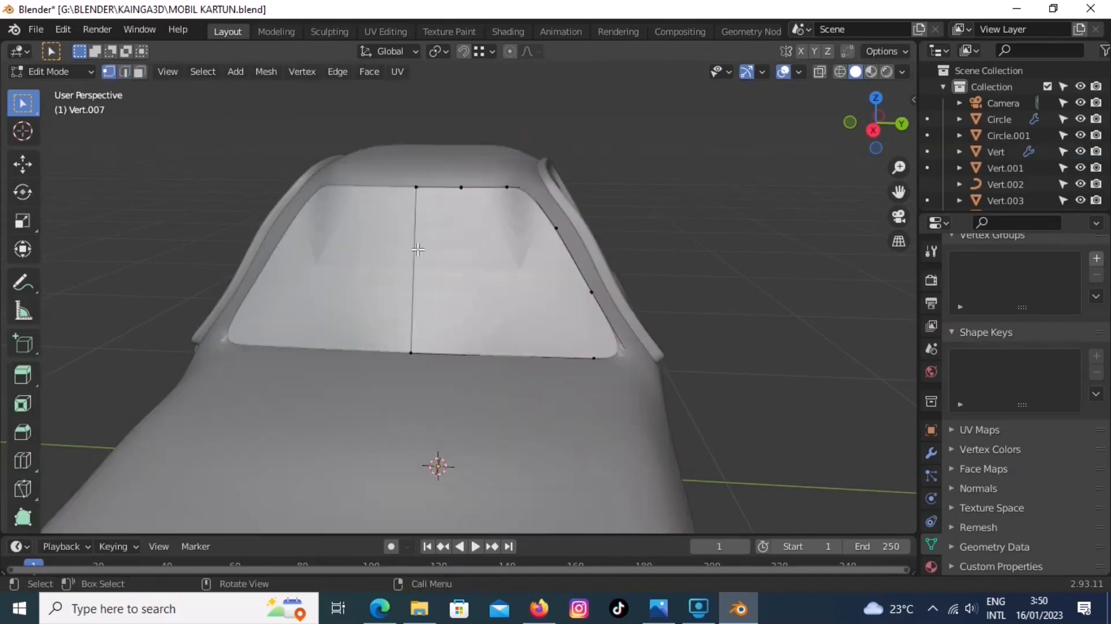
click(417, 250)
key(1)
mouse_move(496, 356)
middle_down()
mouse_move(489, 347)
mouse_move(492, 360)
middle_up()
key(alt+z)
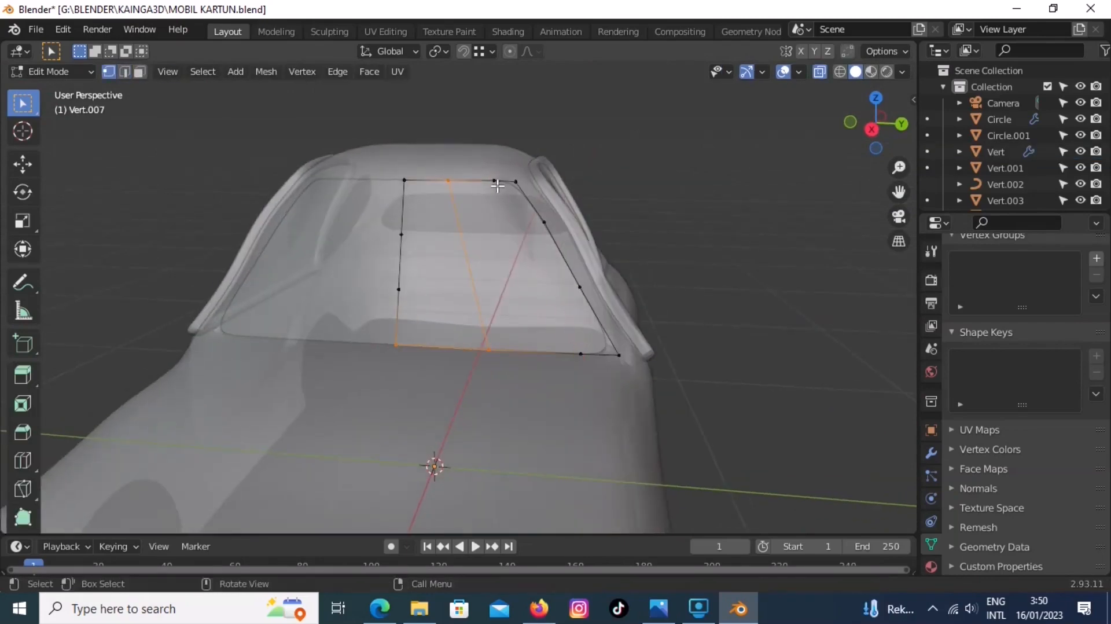
click(580, 353)
key(Return)
scroll(429, 352, down, 1)
key(alt+z)
- Duplicate the windshield's outer border edges into a separate object and convert it to a curve
key(Tab)
middle_drag(429, 352, 501, 342)
key(Tab)
middle_drag(519, 241, 474, 272)
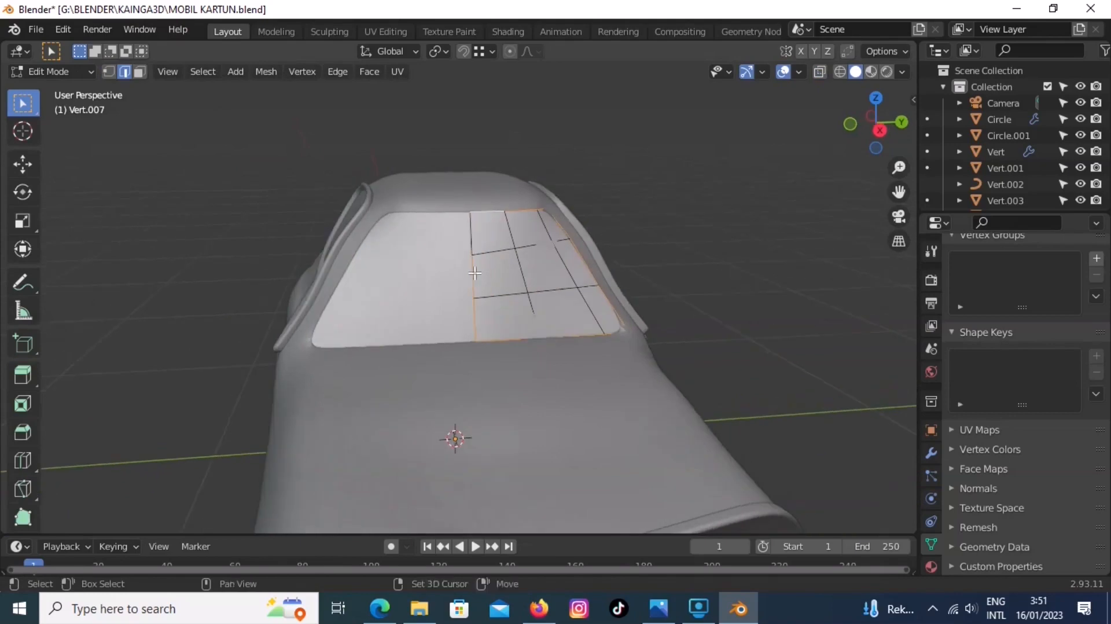
right_click(511, 292)
key(p)
click(533, 301)
key(Tab)
click(477, 213)
scroll(477, 214, down, 1)
right_click(483, 224)
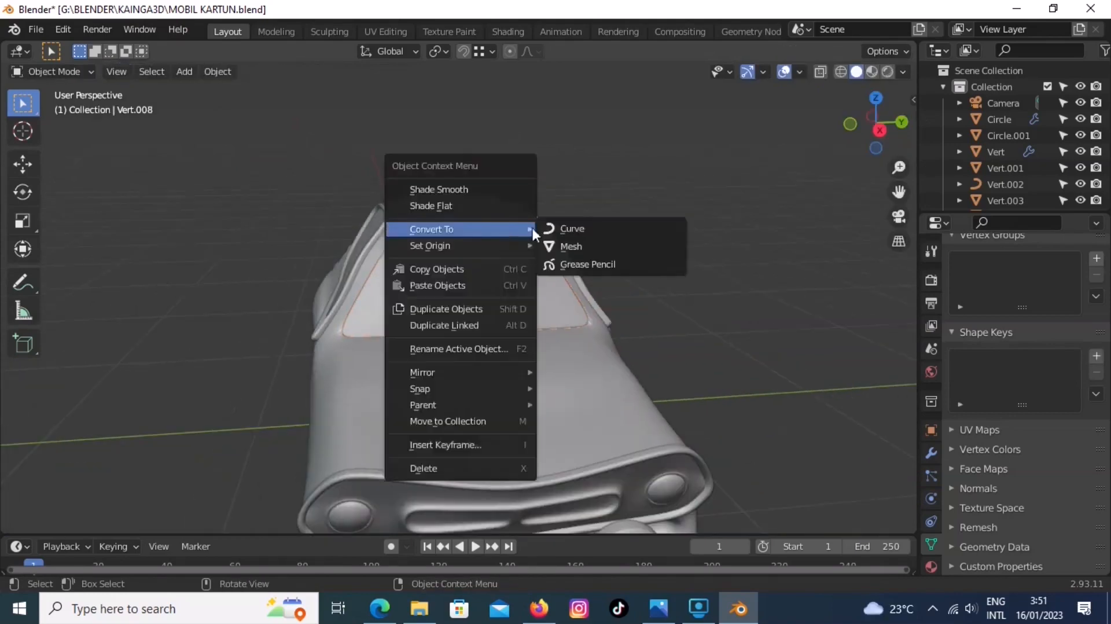
click(572, 228)
- Give the windshield trim curve a 0.01 m extrude, a round bevel depth and filled caps
scroll(1051, 440, down, 6)
click(1046, 392)
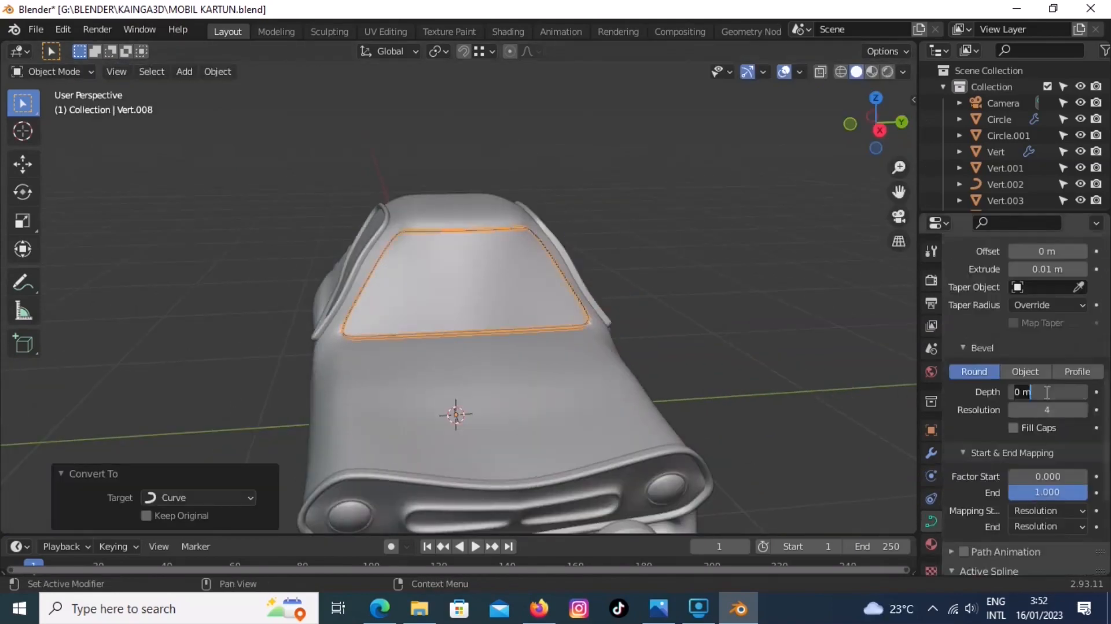
click(1016, 429)
click(700, 318)
- Fill the body's rear side window opening with a face and separate it into its own object
middle_drag(601, 324, 549, 289)
scroll(491, 318, up, 3)
click(592, 266)
key(Tab)
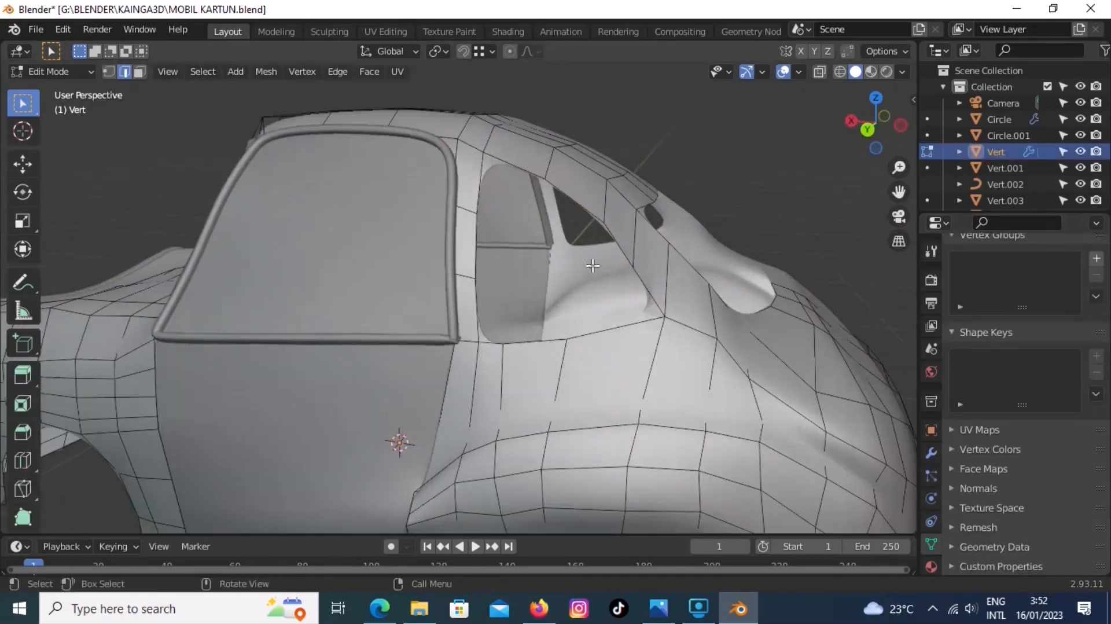
alt+click(536, 342)
key(f)
key(p)
click(544, 340)
key(Tab)
click(577, 301)
scroll(578, 301, up, 1)
- Divide the rear side window pane with two crosswise cuts and two vertical edge lines
key(Tab)
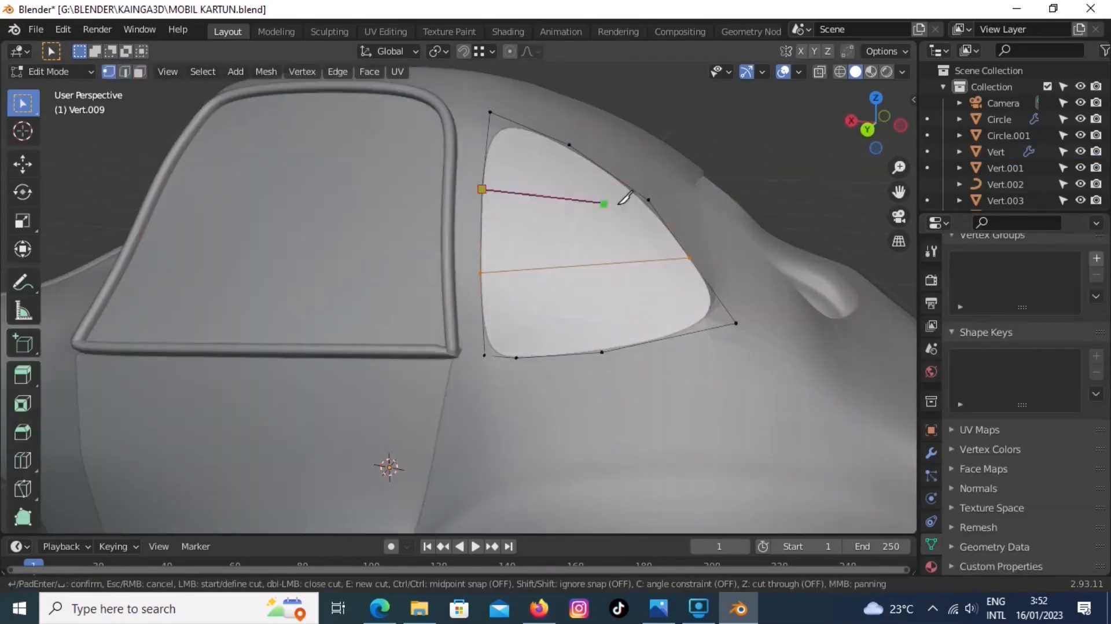
key(ctrl+r)
click(509, 174)
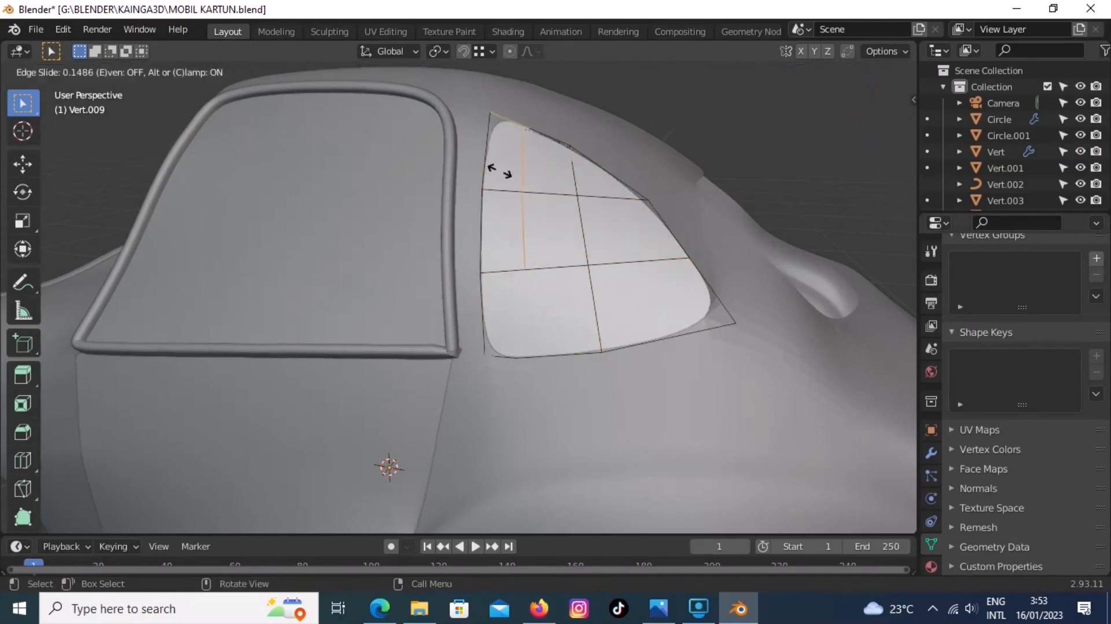
key(Return)
middle_drag(520, 353, 501, 313)
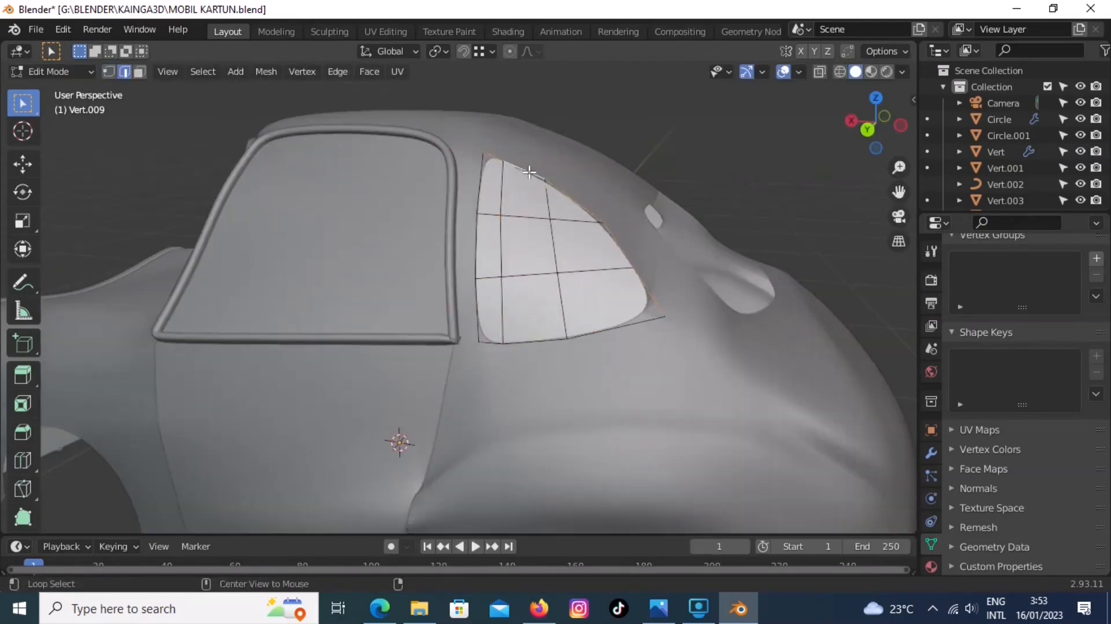
- Duplicate the rear side window's outer border edges into a separate object and convert it to a curve
key(shift+d)
right_click(549, 214)
key(p)
click(550, 214)
key(Tab)
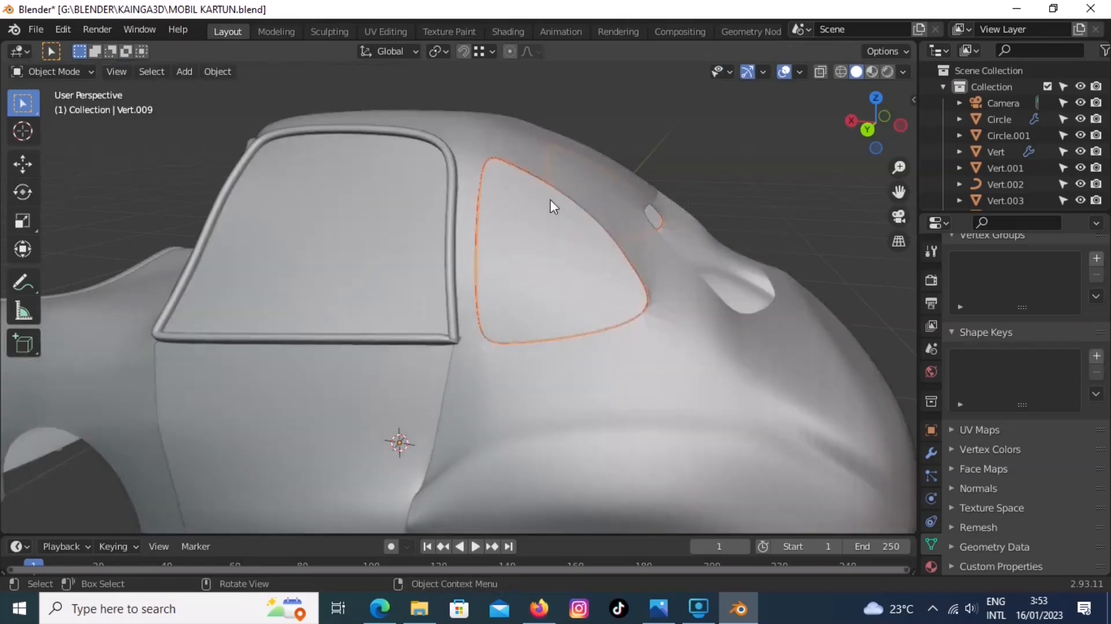
click(526, 166)
click(526, 165)
right_click(540, 161)
click(579, 168)
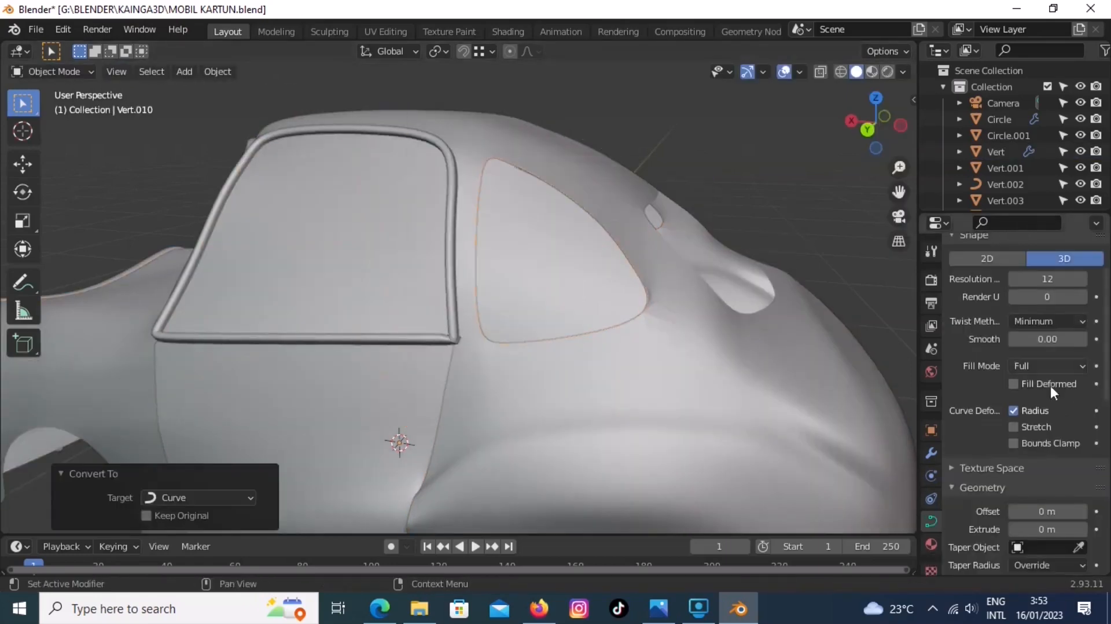
- Give the rear side window trim curve a 0.01 m extrude, a round bevel depth and filled caps
scroll(1039, 511, down, 4)
scroll(1049, 432, down, 1)
click(1044, 521)
text(.0)
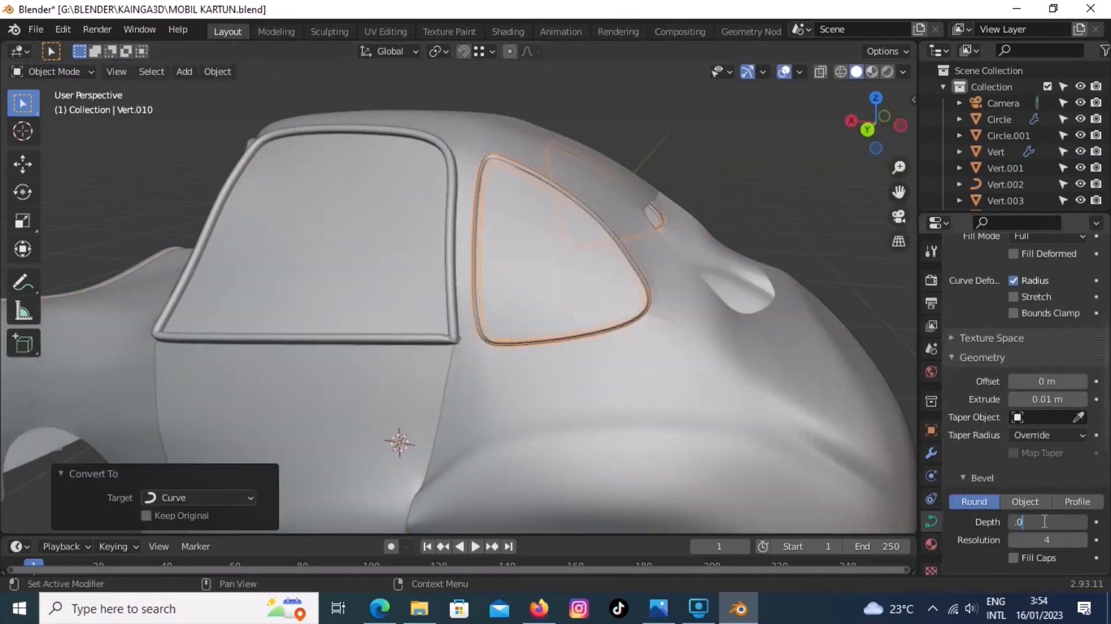
text(0)
key(Return)
scroll(1042, 524, down, 1)
click(1015, 525)
click(653, 178)
- Check the window trims around the car and save the file
middle_drag(550, 272, 624, 267)
click(674, 299)
click(821, 243)
middle_drag(798, 254, 647, 306)
scroll(648, 305, down, 3)
mouse_move(335, 318)
middle_down()
mouse_move(505, 289)
mouse_move(336, 315)
middle_up()
click(36, 29)
click(70, 138)
scroll(482, 295, down, 1)
- Fill the back window opening of the car body with a face and separate it into its own object
middle_drag(483, 295, 437, 296)
scroll(482, 295, up, 4)
click(650, 422)
key(Tab)
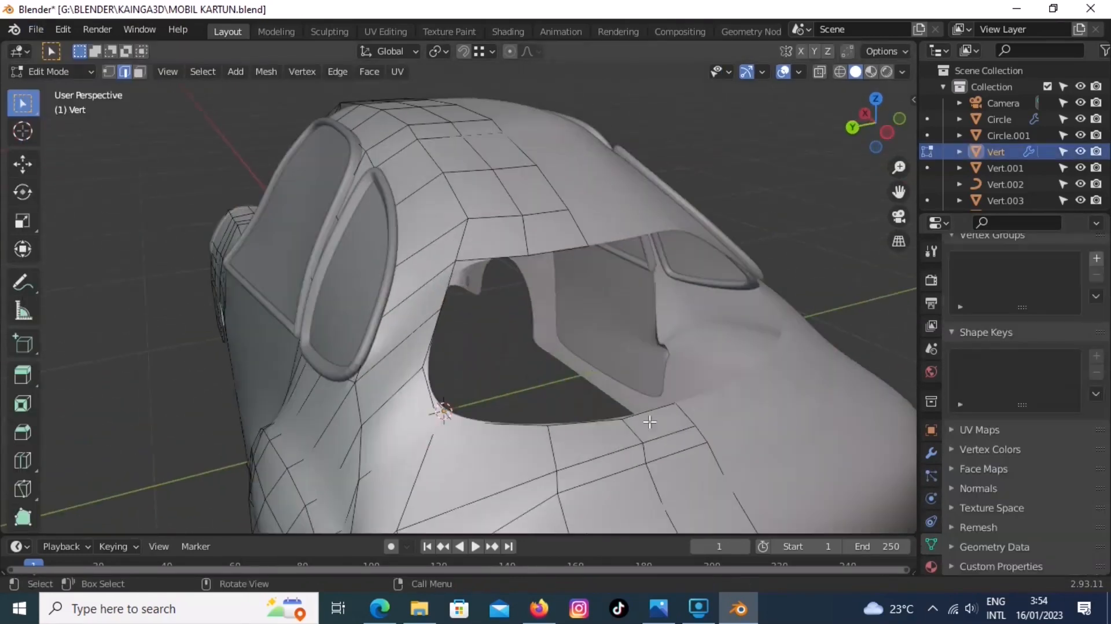
key(f)
key(Tab)
key(Tab)
key(p)
click(540, 359)
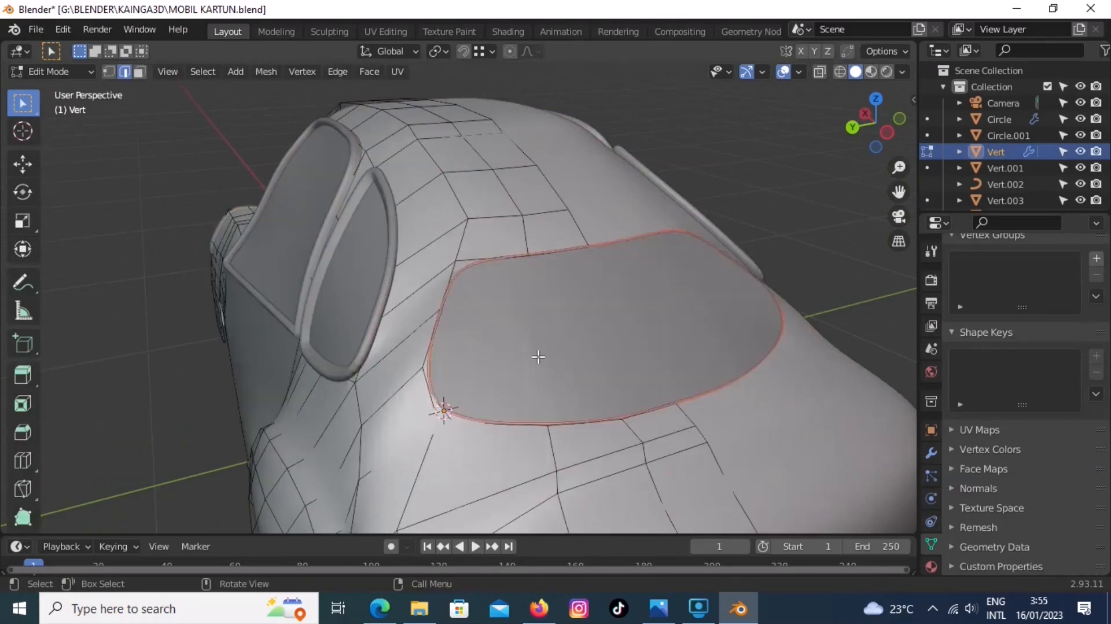
- Cut a grid of crossing edges through the back window pane
key(Tab)
click(621, 342)
key(Tab)
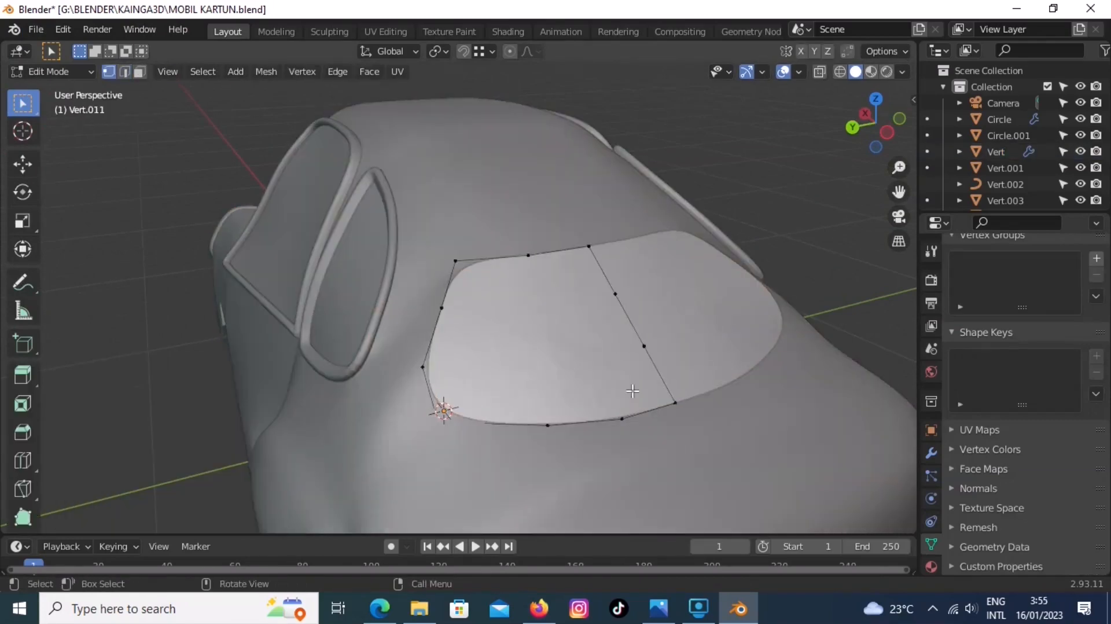
key(alt+z)
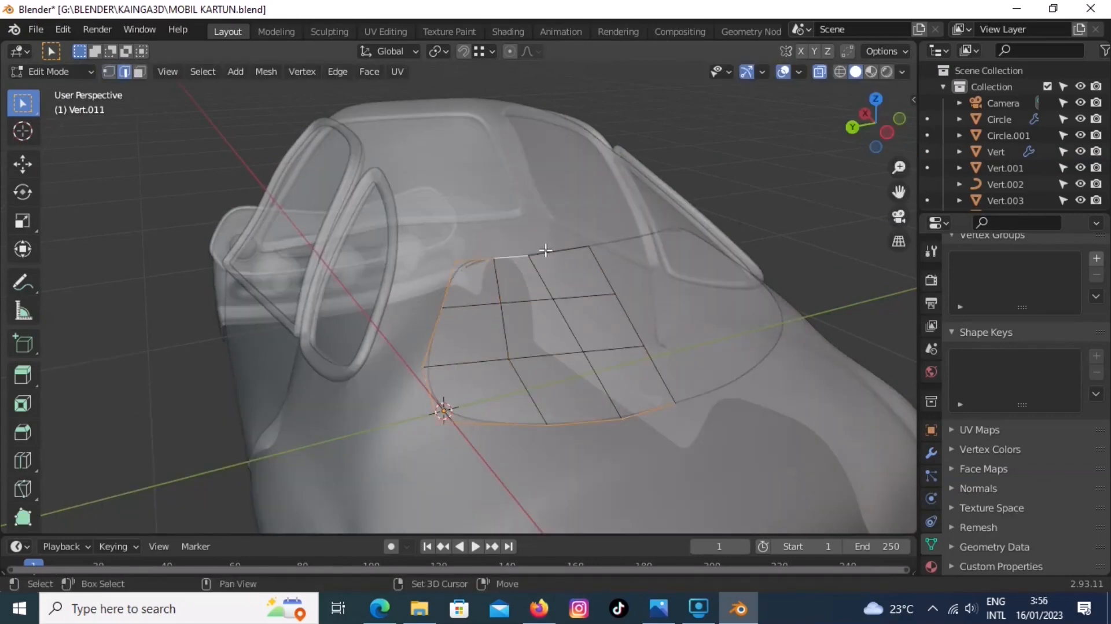
- Duplicate the back window's outer border edges into a separate object and convert it to a curve for the trim
right_click(566, 251)
key(p)
click(553, 294)
key(Tab)
key(g)
right_click(491, 245)
right_click(491, 257)
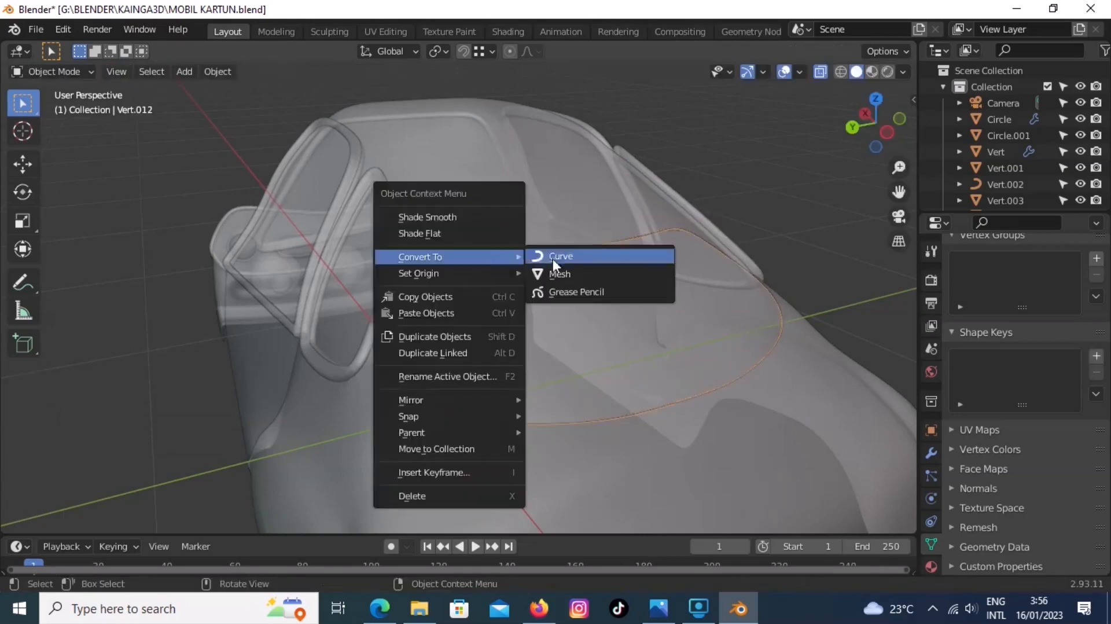
click(554, 257)
drag(1052, 497, 1082, 498)
scroll(1088, 503, down, 4)
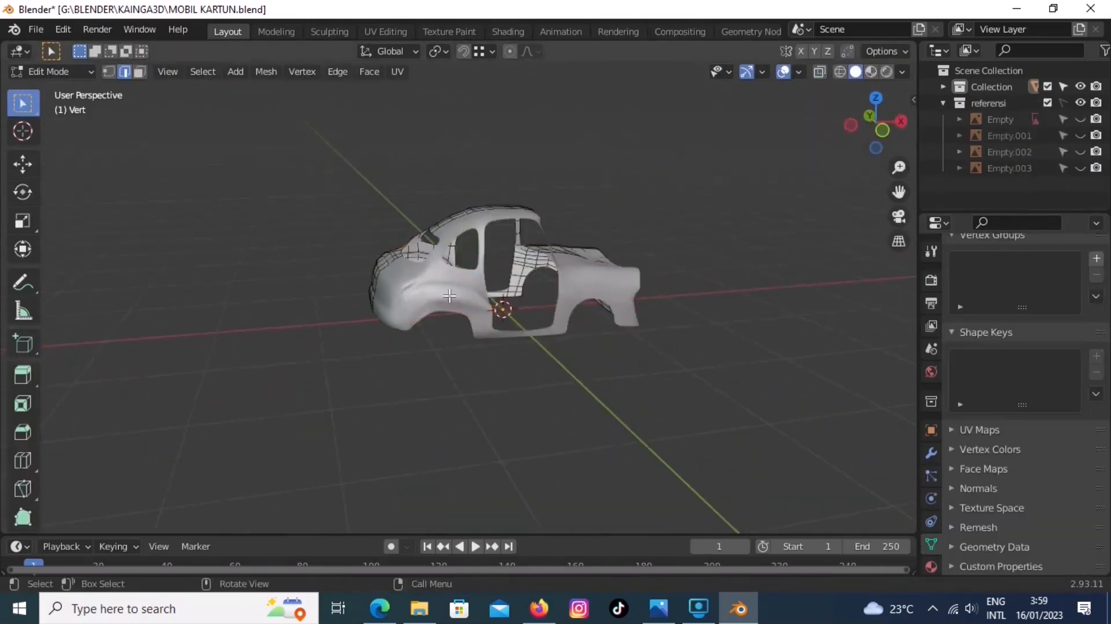
- Hide the front portion of the body mesh and show the four reference images
key(ctrl+KP_1)
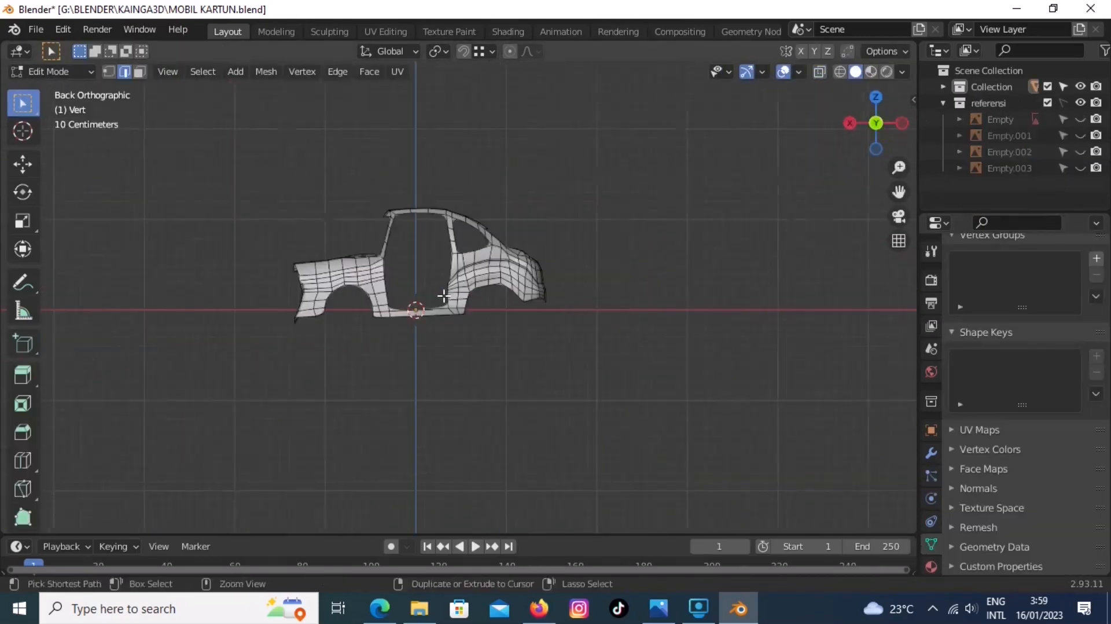
drag(256, 173, 356, 307)
key(h)
key(KP_3)
key(ctrl+KP_3)
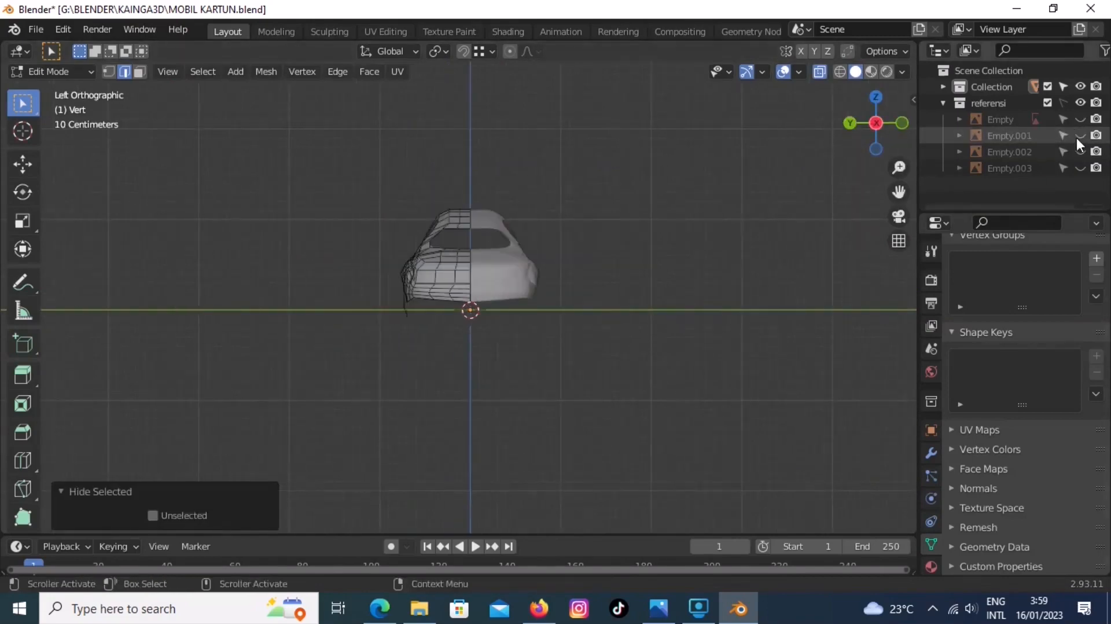
drag(1080, 119, 1080, 167)
scroll(472, 296, up, 6)
- Move the rear panel vertices beside the licence plate recess outward to match its outline in the reference
key(1)
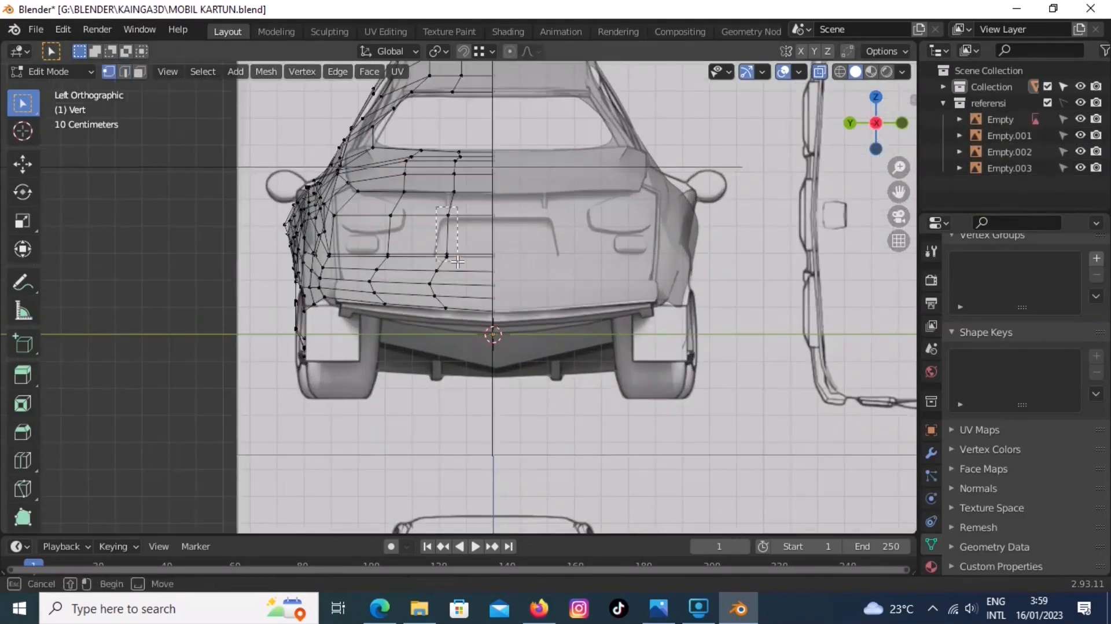
drag(459, 262, 433, 204)
key(h)
key(ctrl+z)
key(g)
click(435, 231)
click(443, 260)
key(g)
click(436, 260)
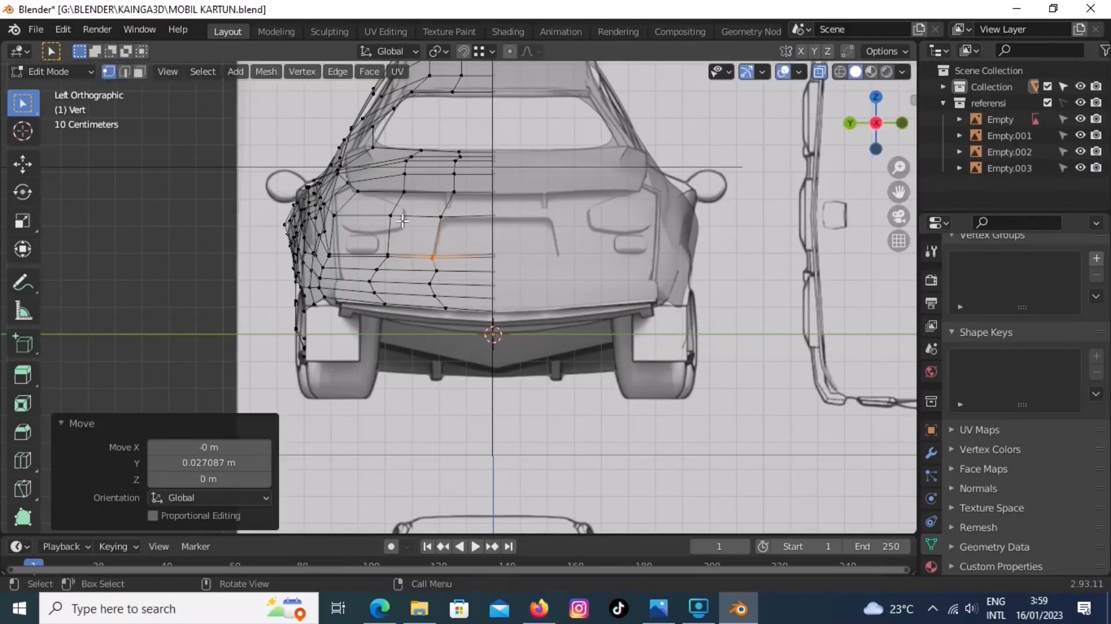
- Extrude the row of faces below the rear deck about 0.2 m up and back to form the spoiler
key(3)
key(KP_1)
scroll(410, 248, up, 5)
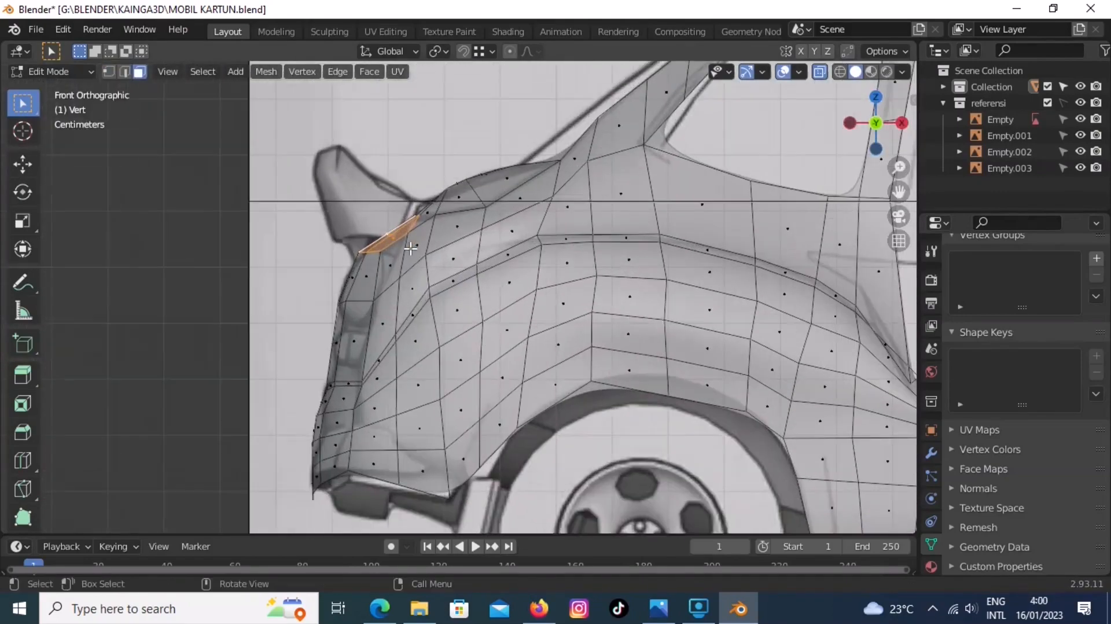
key(ctrl+KP_3)
scroll(410, 248, up, 2)
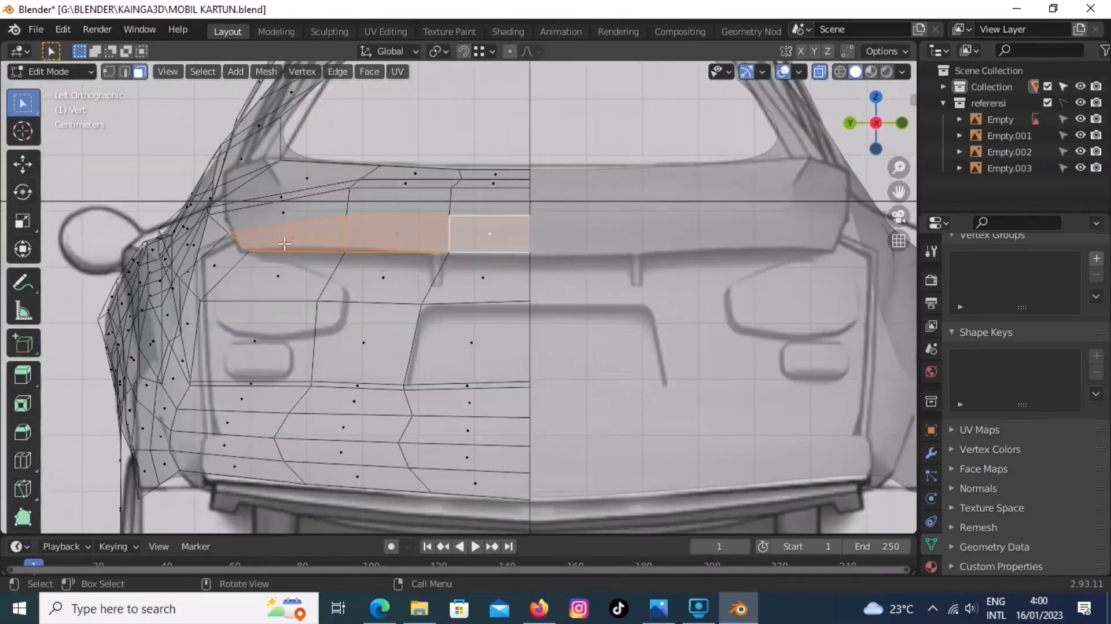
key(KP_7)
scroll(414, 170, up, 3)
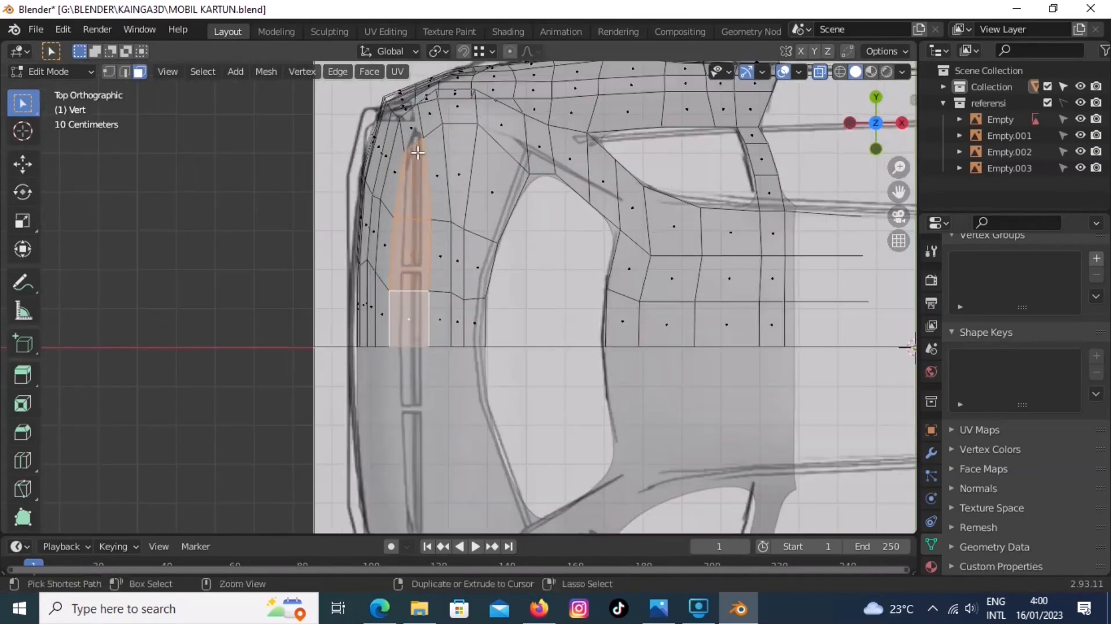
key(ctrl+r)
click(417, 152)
key(KP_1)
key(e)
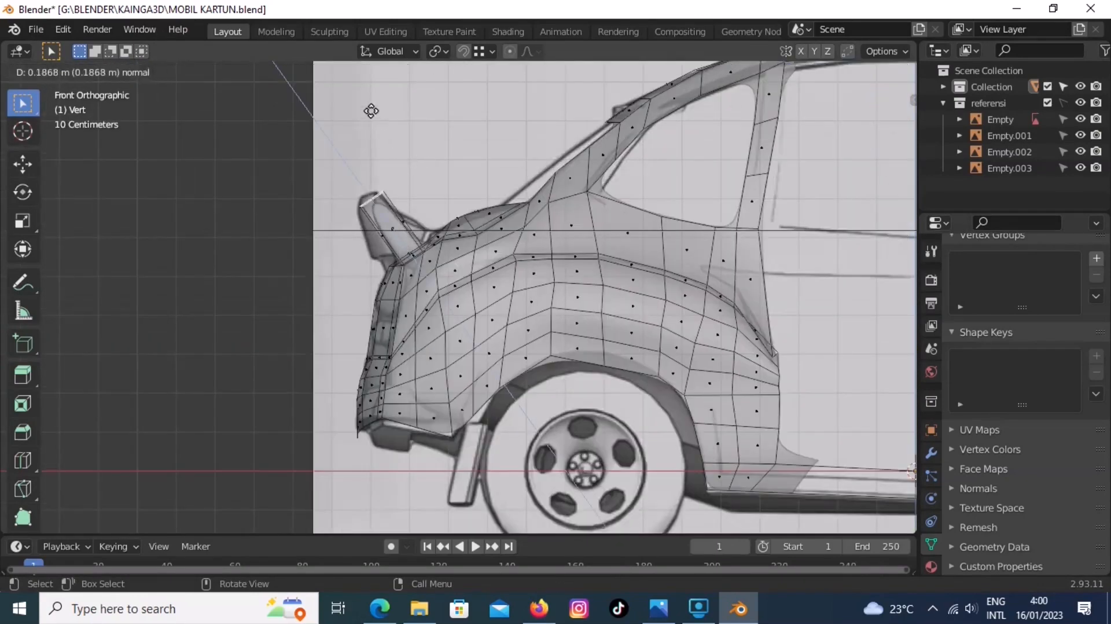
click(368, 102)
- Add one edge loop around the spoiler extrusion close to its base
key(ctrl+r)
click(389, 231)
click(399, 246)
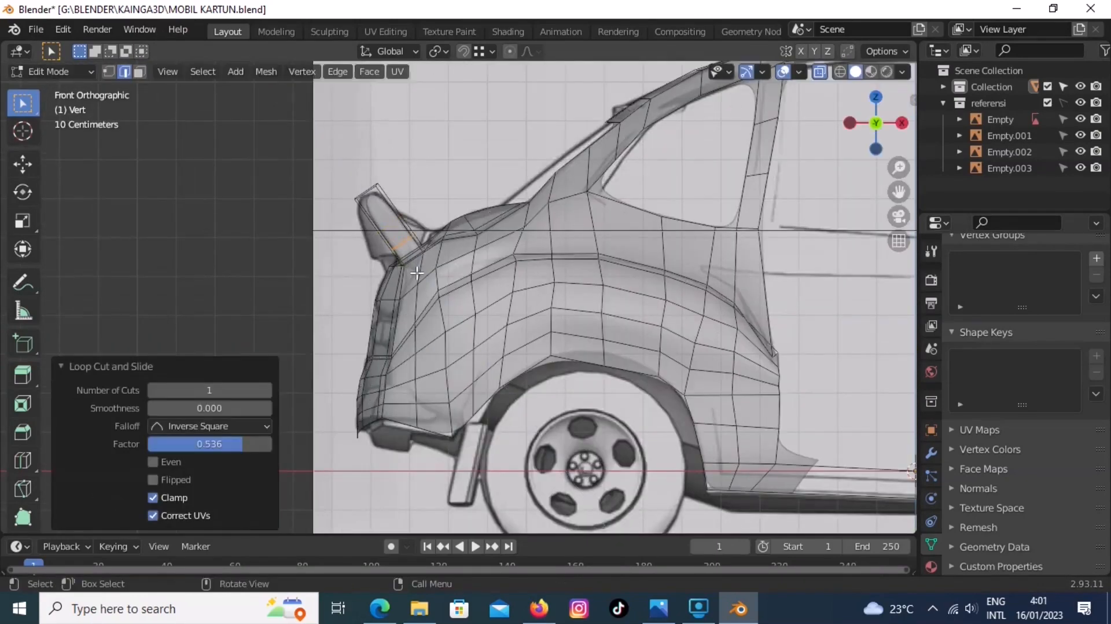
- Extrude the rear-facing upper faces of the spoiler backward about 0.05 m
key(ctrl+KP_3)
key(1)
middle_drag(341, 240, 492, 270)
key(KP_1)
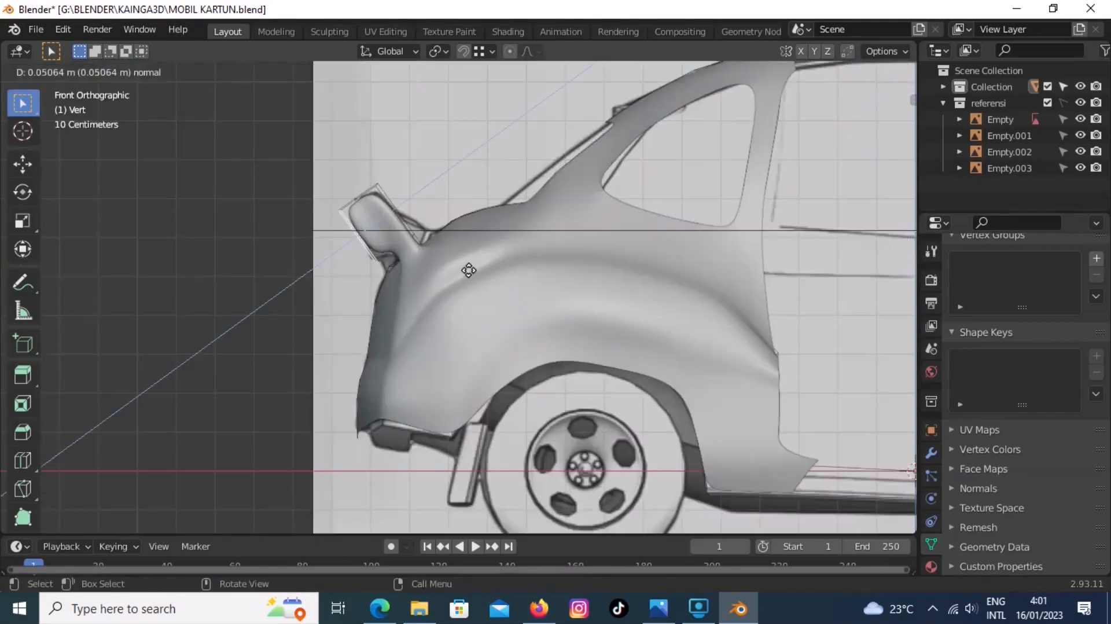
click(468, 270)
key(ctrl+z)
- Move the spoiler's rear vertices to follow the spoiler outline in the side reference
key(alt+z)
key(g)
click(368, 205)
drag(326, 195, 351, 236)
key(g)
click(367, 246)
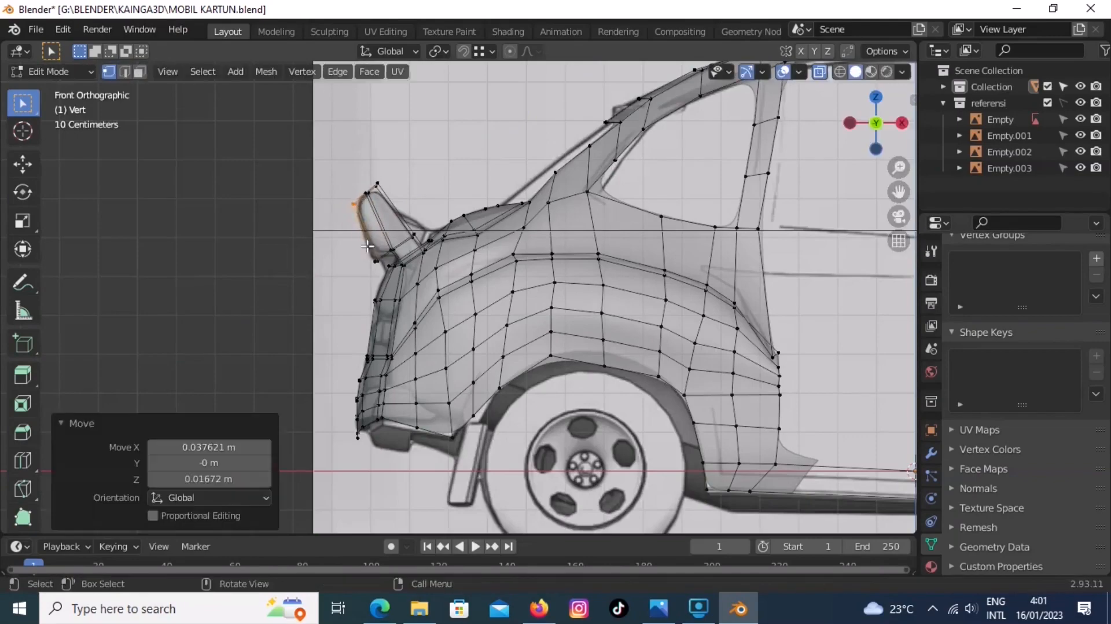
key(g)
click(367, 262)
- Extrude the spoiler's inner side face about 0.54 m along negative Y toward the car's centre line
middle_drag(367, 261, 251, 289)
scroll(253, 281, up, 1)
key(3)
click(253, 263)
key(KP_1)
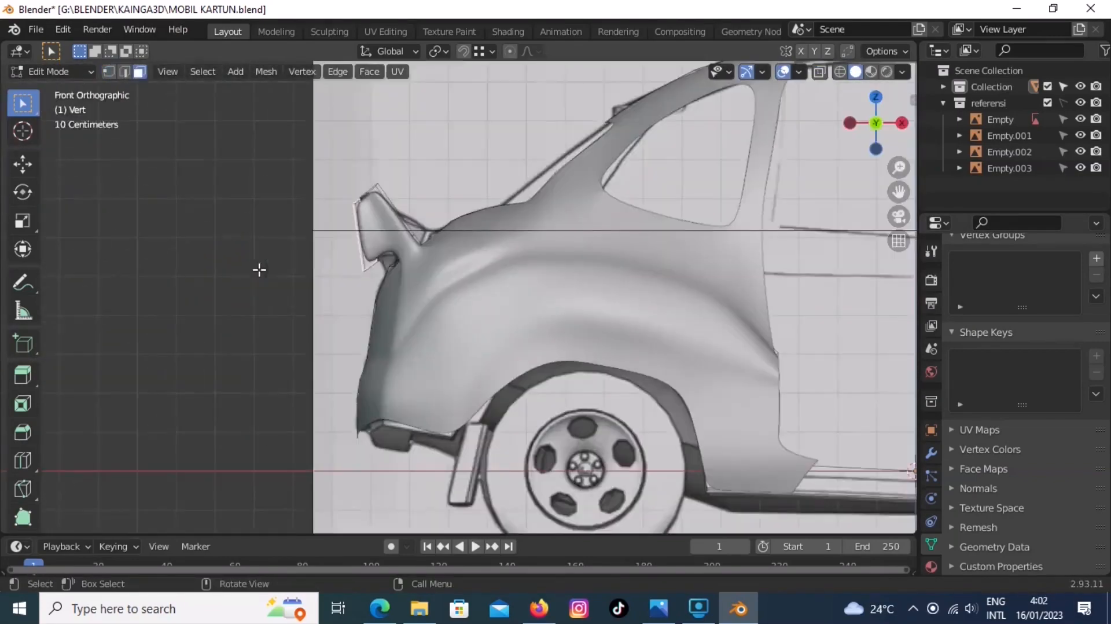
key(ctrl+KP_3)
key(e)
click(467, 314)
- Add one edge loop around the spoiler's side fin near where it meets the body
middle_drag(467, 314, 542, 267)
scroll(542, 267, down, 3)
key(KP_1)
key(alt+z)
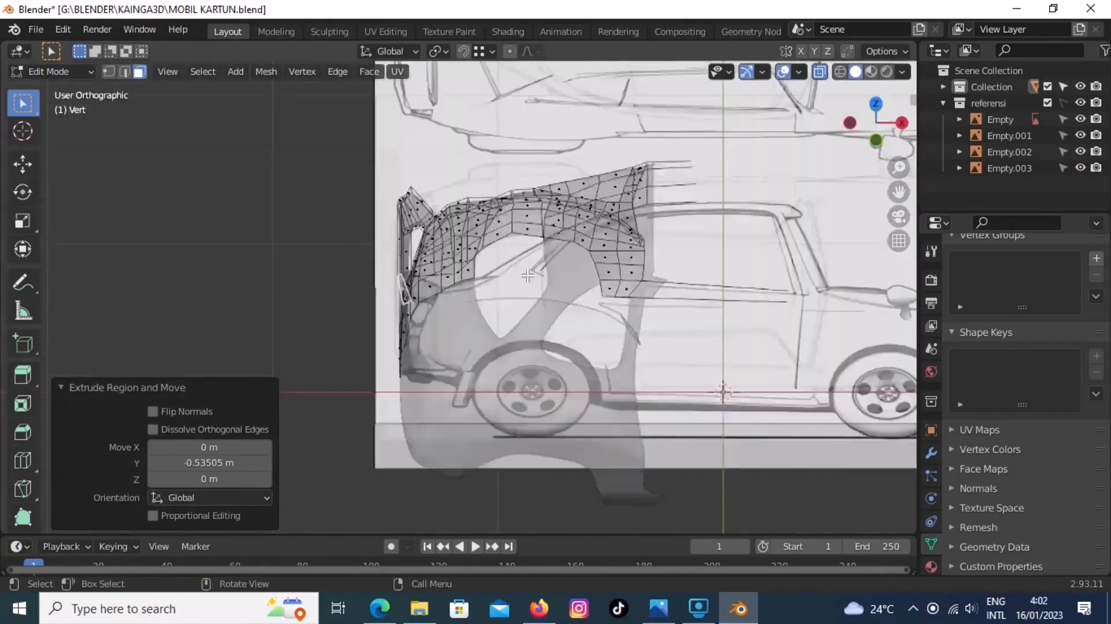
key(KP_7)
key(alt+z)
middle_drag(427, 335, 476, 243)
scroll(445, 252, up, 2)
middle_drag(370, 260, 521, 290)
key(ctrl+r)
click(453, 269)
click(451, 270)
- Inspect the smoothed spoiler and rear body in Object Mode and compare the mesh with the rear reference in see-through Edit Mode
key(Tab)
scroll(513, 310, down, 4)
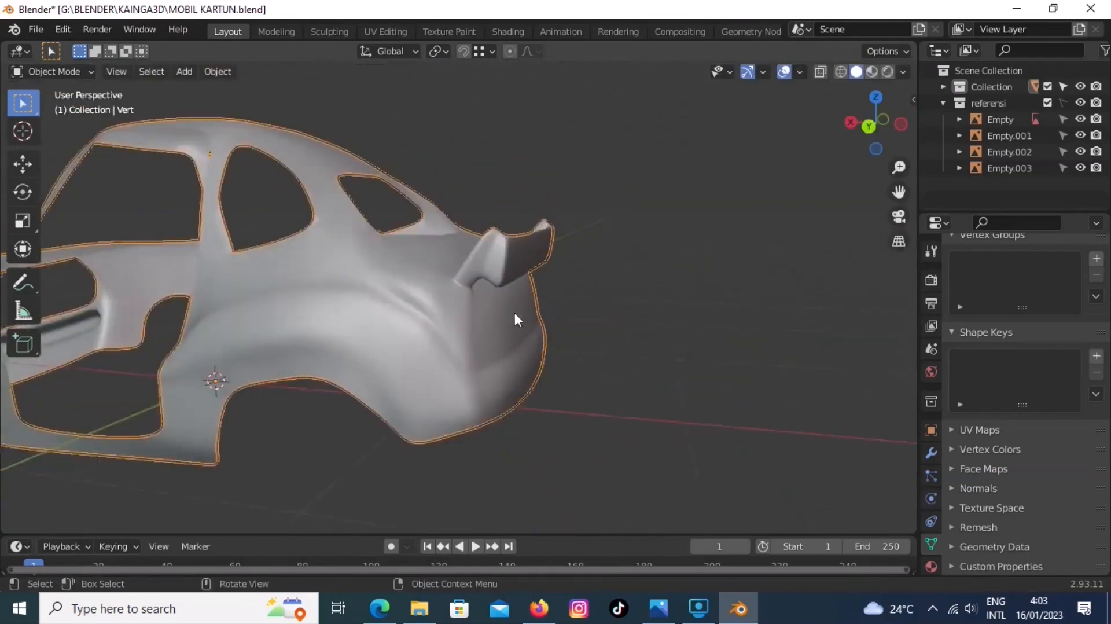
click(613, 312)
middle_drag(613, 313, 538, 314)
key(ctrl+KP_1)
key(ctrl+KP_3)
key(alt+z)
key(Tab)
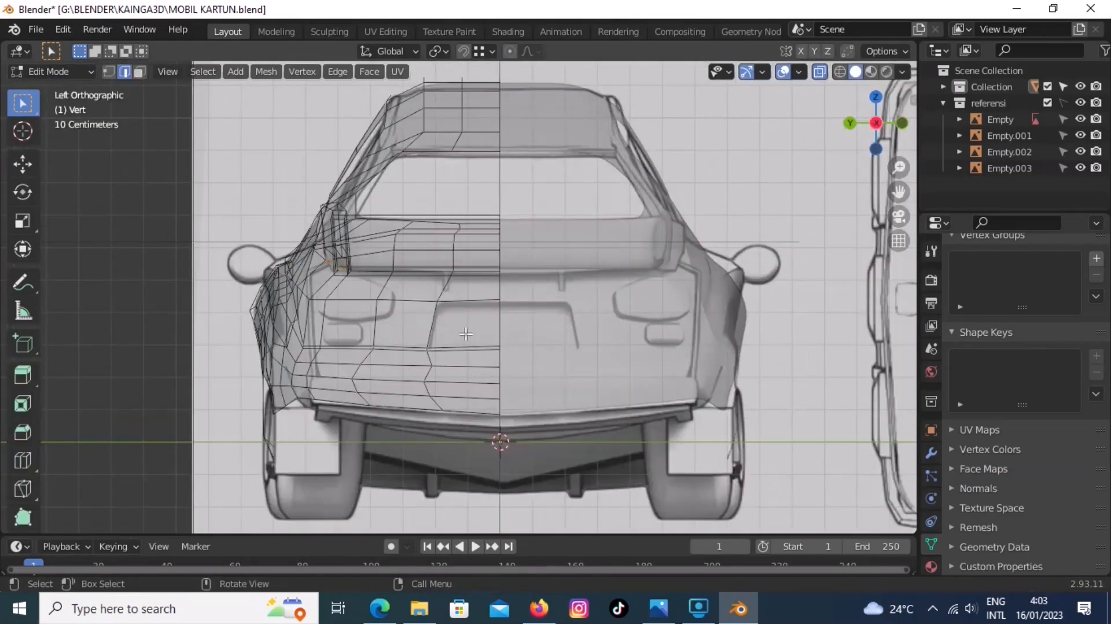
- Extrude the licence-plate face about 0.042 m inward to recess it into the car's rear panel
key(3)
click(465, 330)
mouse_move(470, 332)
middle_down()
mouse_move(370, 353)
mouse_move(482, 347)
middle_up()
key(e)
click(420, 358)
key(ctrl+KP_3)
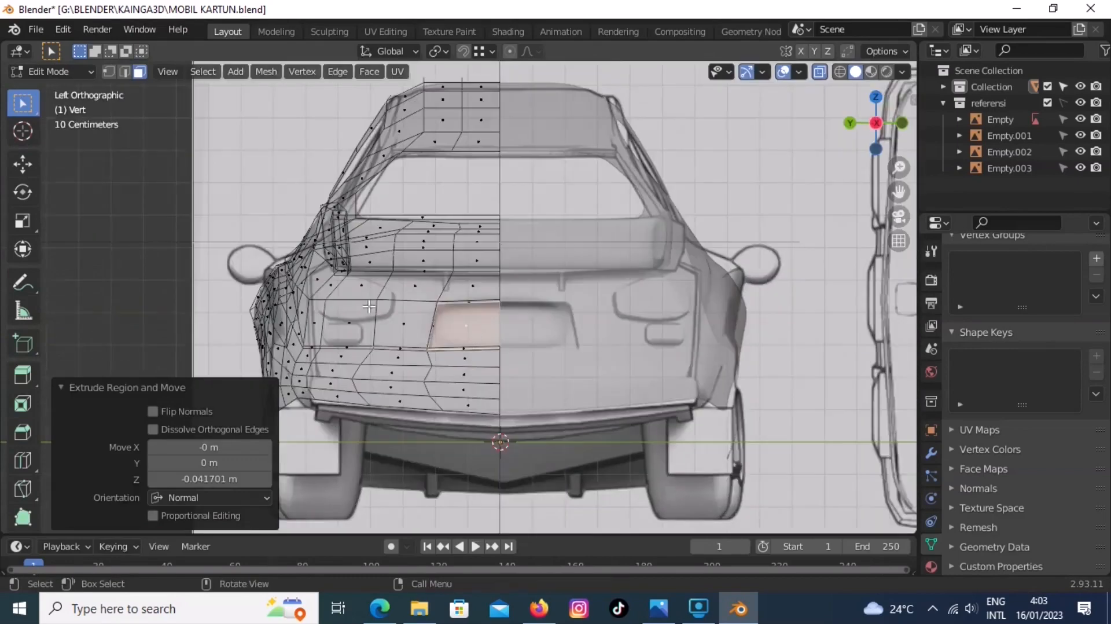
- Add a horizontal loop cut across the rear panel at the height of the upper tail light
scroll(414, 302, up, 2)
key(1)
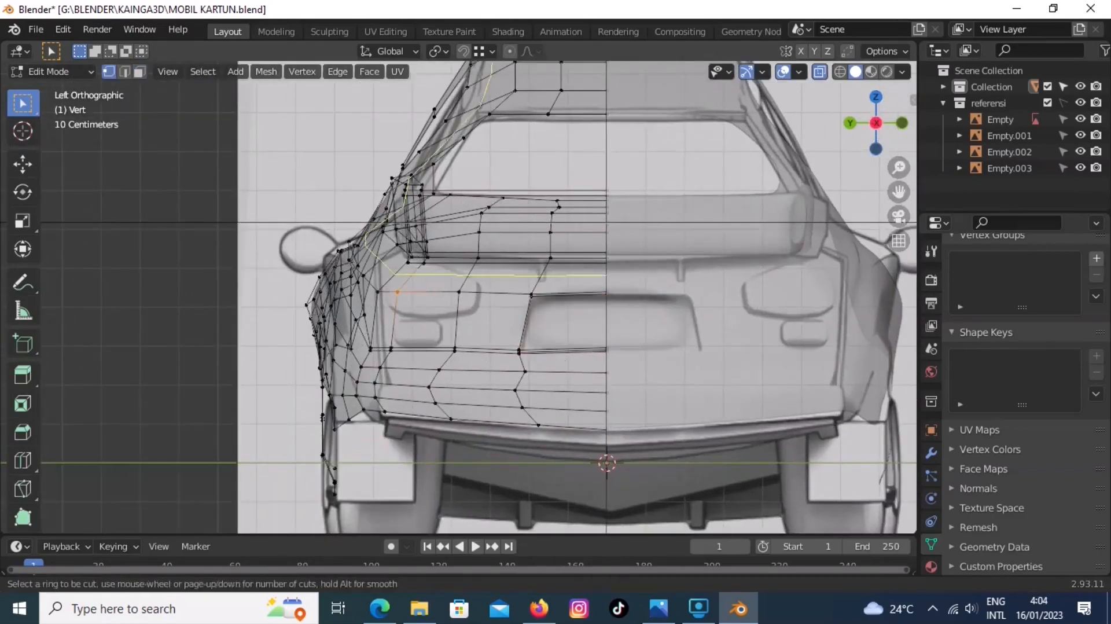
click(470, 276)
click(471, 271)
click(472, 271)
- Move the vertices around the upper tail light to fit its outline in the rear reference, discarding the extra loop cut below it
key(g)
click(473, 279)
click(459, 293)
key(g)
click(474, 306)
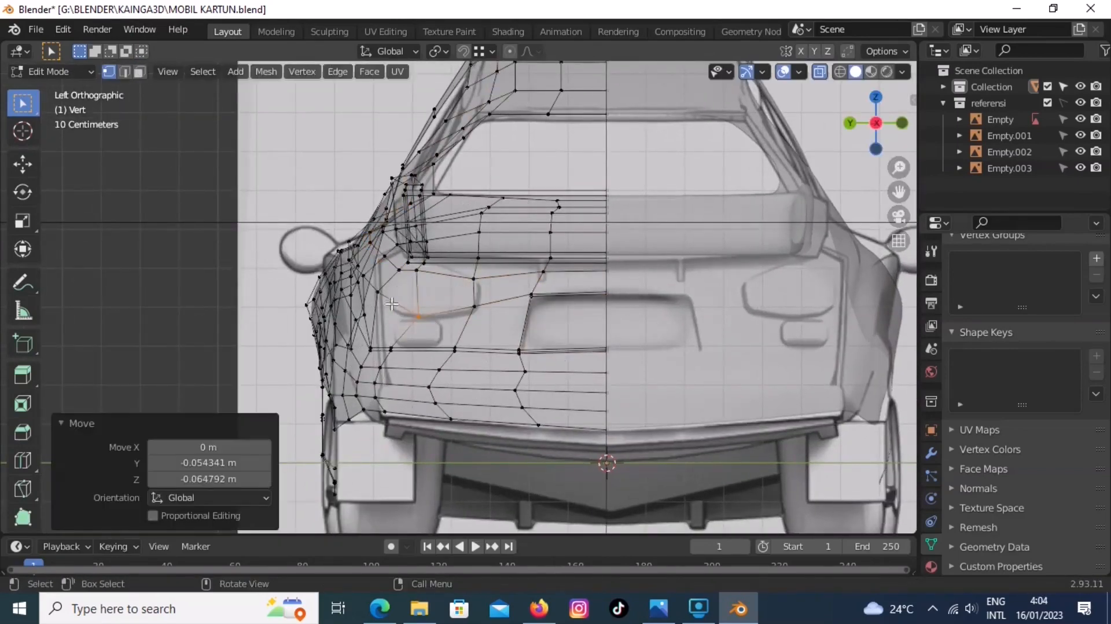
click(376, 294)
key(g)
click(412, 328)
click(386, 324)
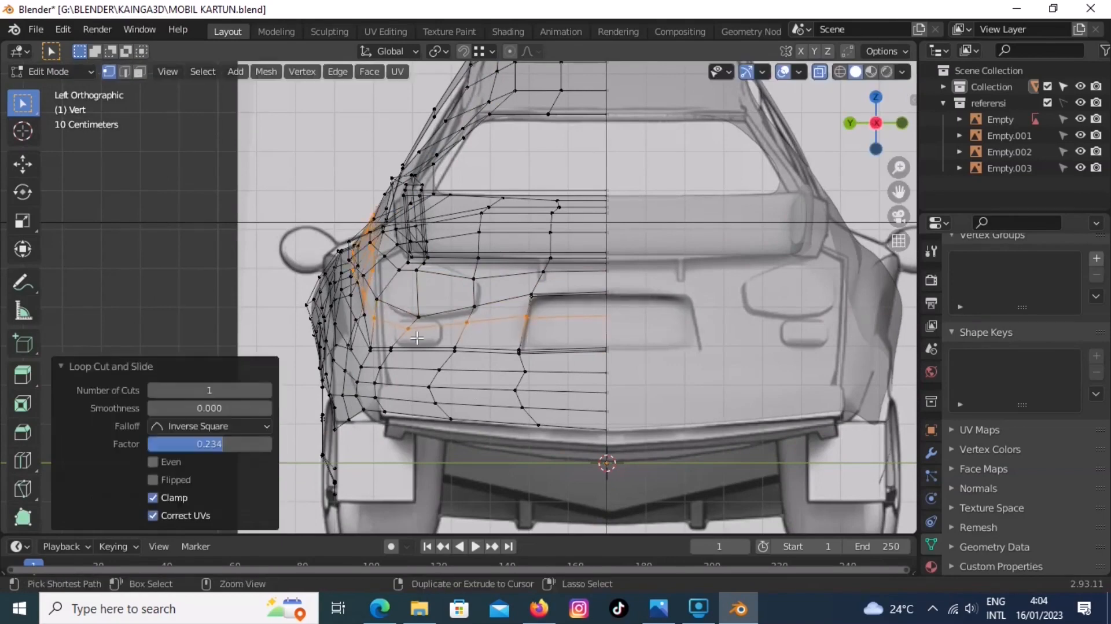
key(ctrl+z)
- Inset the two upper tail-light faces and extrude them outward about 0.04 m
key(3)
click(402, 294)
shift+click(441, 295)
middle_drag(642, 272, 611, 300)
key(alt+z)
key(i)
click(599, 300)
key(e)
click(559, 321)
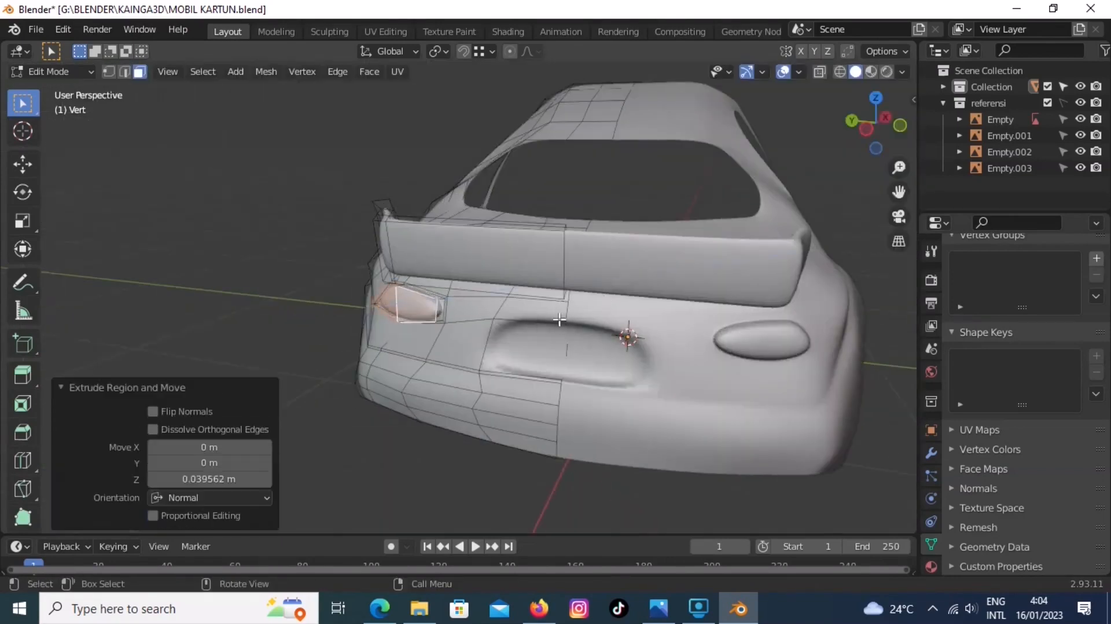
- Duplicate the face below the upper tail light in place and scale the copy down to lower lamp size
middle_drag(443, 324, 506, 340)
key(ctrl+KP_3)
key(alt+z)
click(434, 334)
key(shift+d)
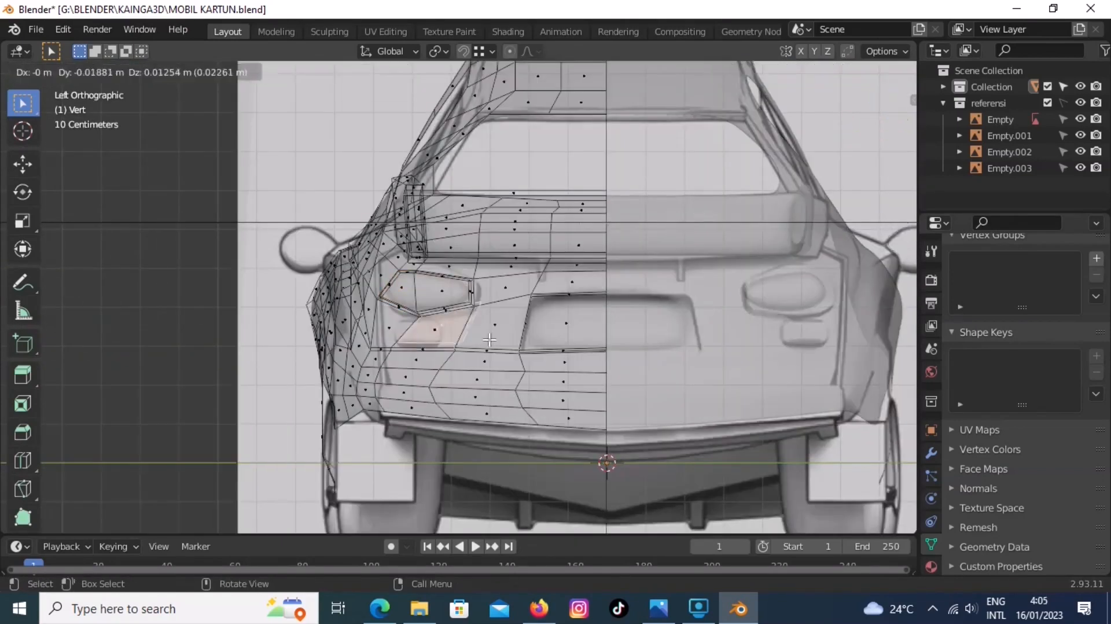
right_click(471, 342)
key(s)
click(484, 347)
- Move the duplicated face's corner vertices to match the lower tail lamp in the rear reference
key(1)
click(464, 313)
key(g)
click(421, 322)
key(g)
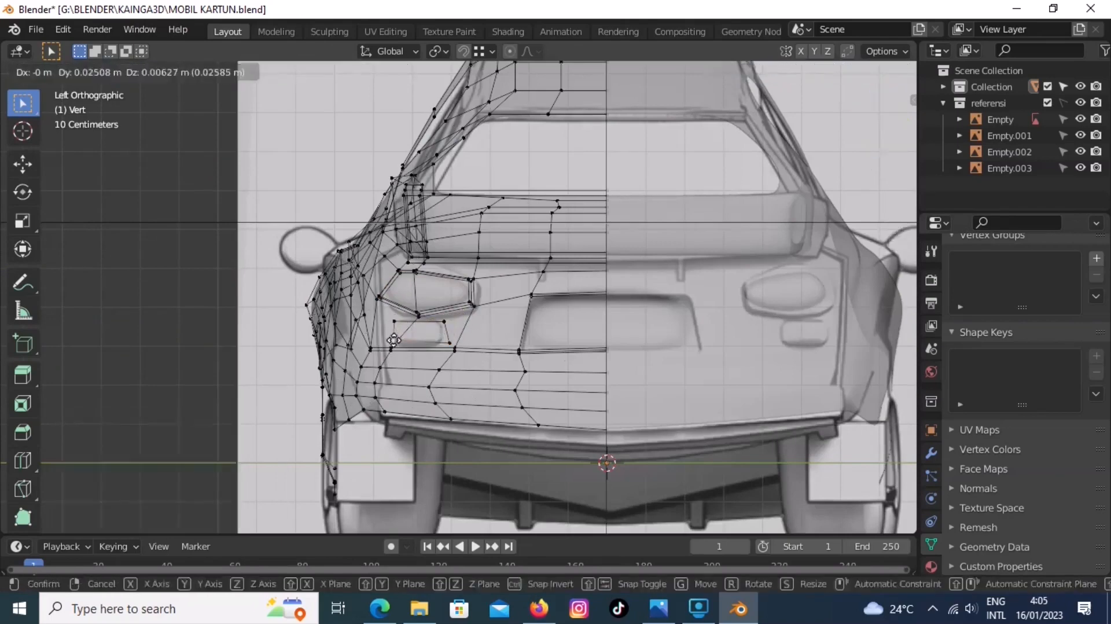
click(401, 322)
shift+click(403, 343)
shift+click(401, 323)
shift+click(443, 321)
- Extrude the lower tail lamp face outward about 0.023 m
key(3)
middle_drag(438, 332, 328, 384)
key(alt+z)
key(e)
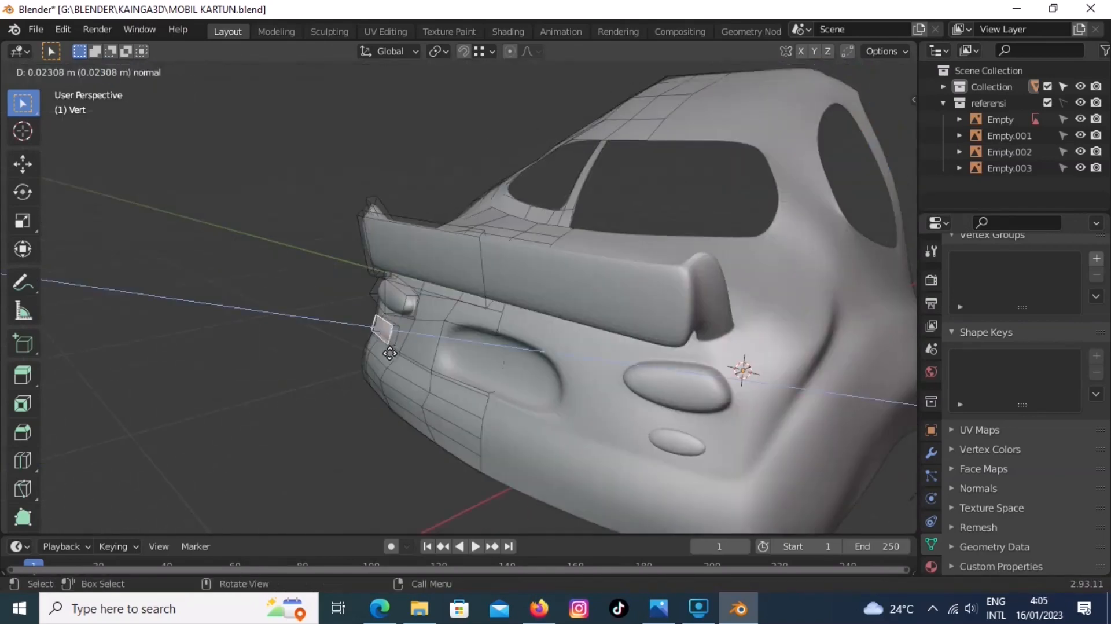
click(389, 352)
- Delete the hidden inner face of the lower tail lamp and return to editing the body in the rear view
key(KP_1)
key(KP_Decimal)
middle_drag(390, 364, 473, 300)
key(alt+z)
click(498, 324)
key(alt+z)
key(x)
key(Tab)
scroll(507, 389, down, 9)
key(ctrl+KP_3)
key(alt+z)
key(Tab)
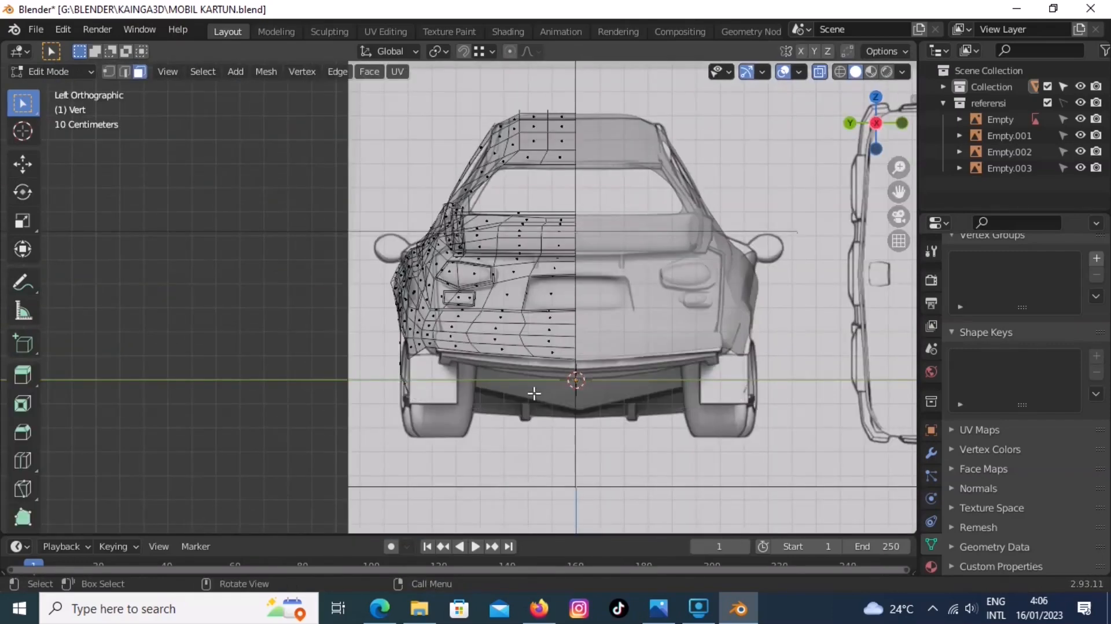
- Add a loop cut to the rear bumper strip to sharpen its end
key(alt+z)
middle_drag(528, 376, 487, 380)
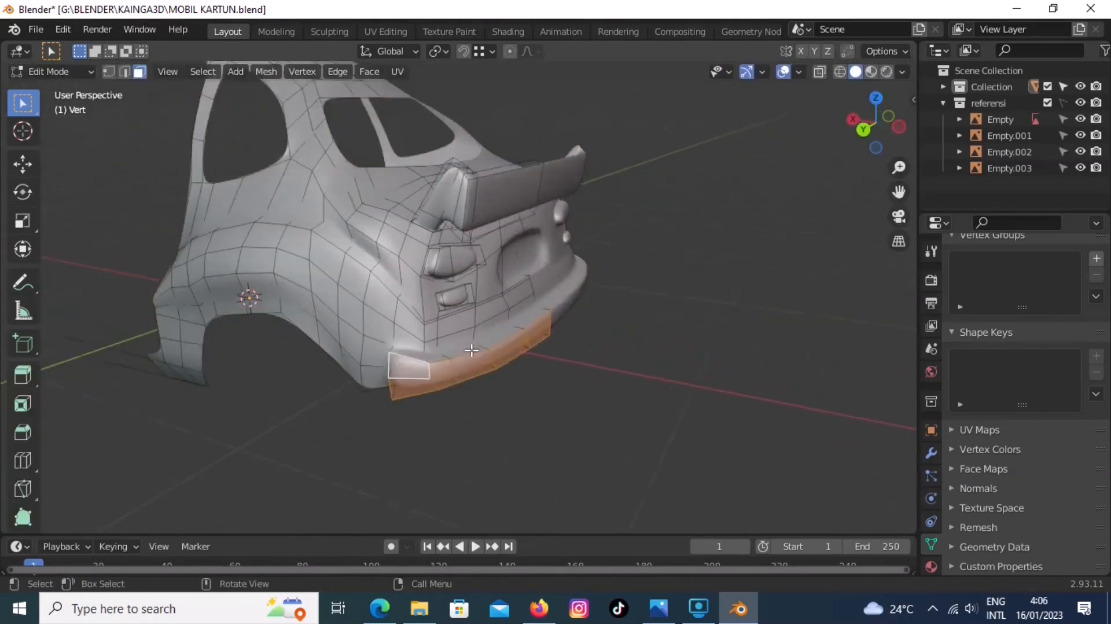
scroll(415, 361, up, 3)
key(ctrl+r)
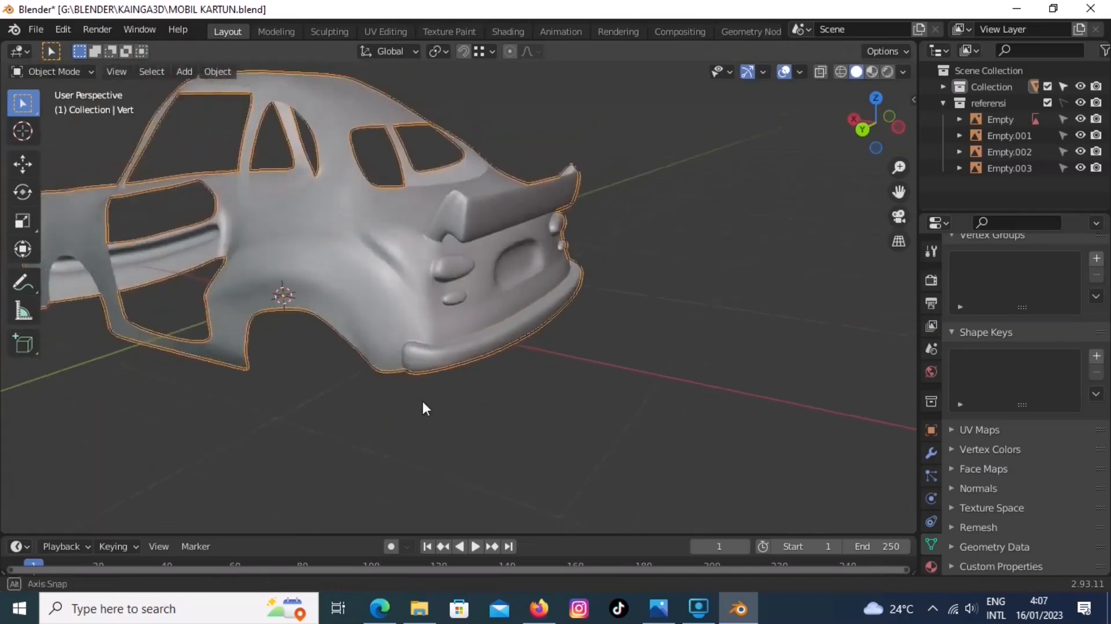
- Reveal the hidden front section of the body mesh and show it in X-ray against the side reference
middle_drag(422, 398, 479, 373)
key(KP_7)
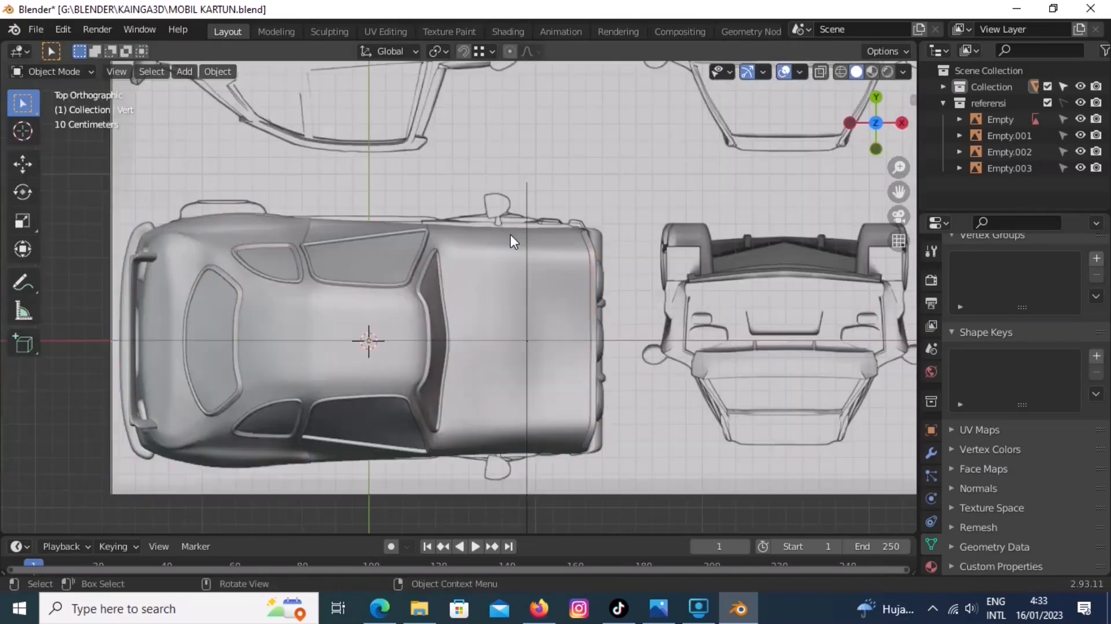
key(Tab)
key(alt+h)
key(KP_1)
key(alt+z)
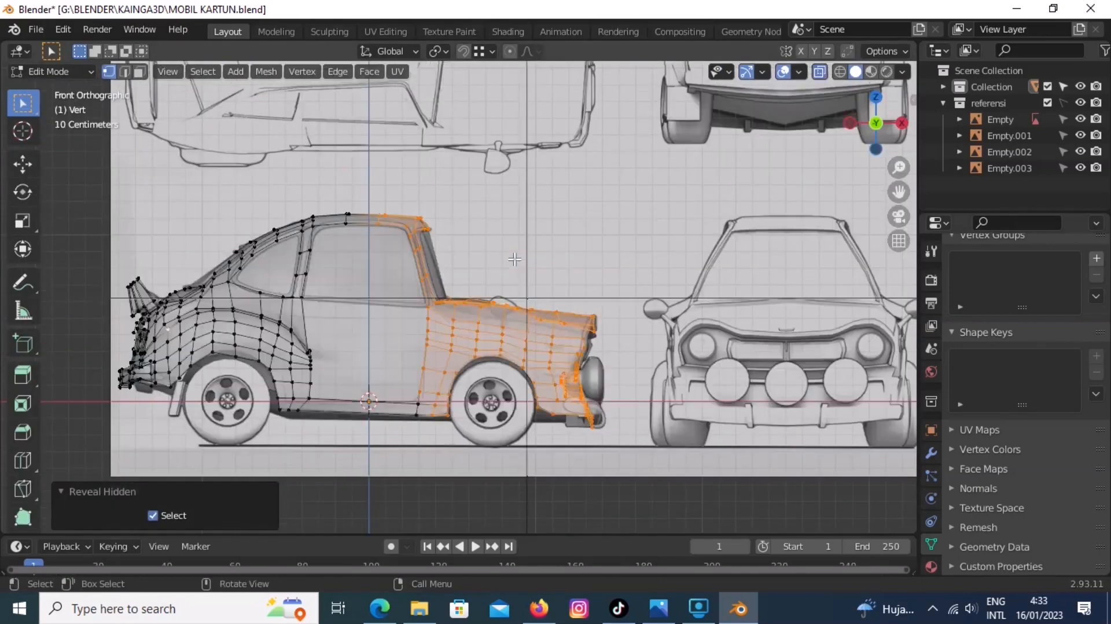
scroll(521, 330, up, 2)
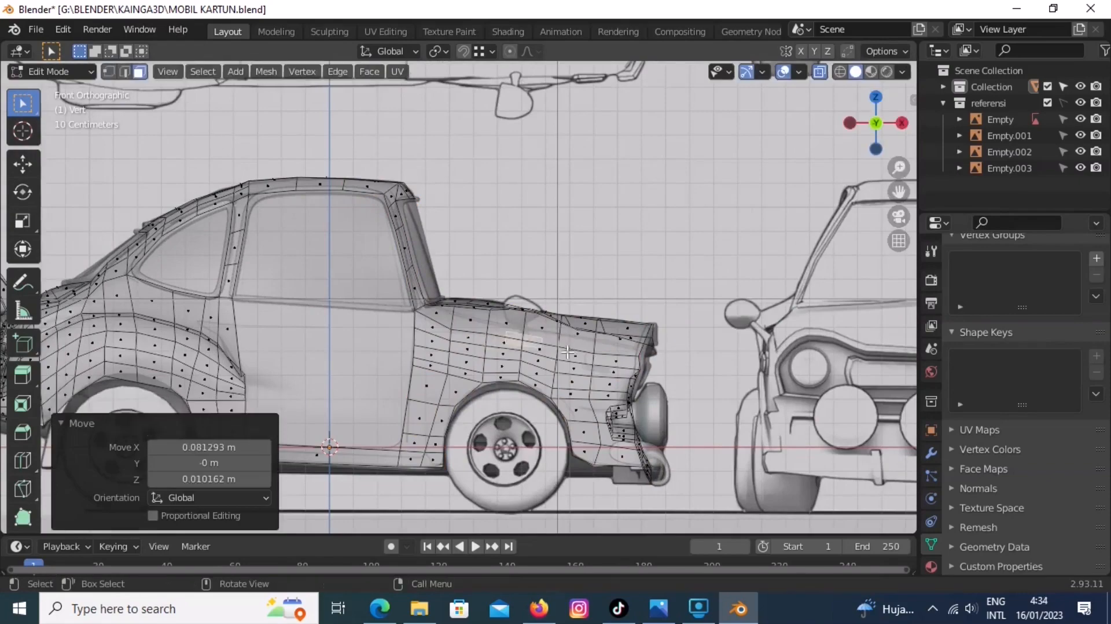
- Move a corner vertex of the small side-mirror base face on the front fender to reshape it
key(1)
scroll(567, 352, up, 3)
click(583, 372)
key(g)
click(570, 388)
- Extrude the mirror base face outward from the fender along the top reference to form the mirror's stalk and core
key(KP_7)
shift+middle_drag(576, 234, 538, 311)
key(e)
right_click(548, 326)
key(3)
click(538, 309)
key(KP_7)
key(e)
click(572, 284)
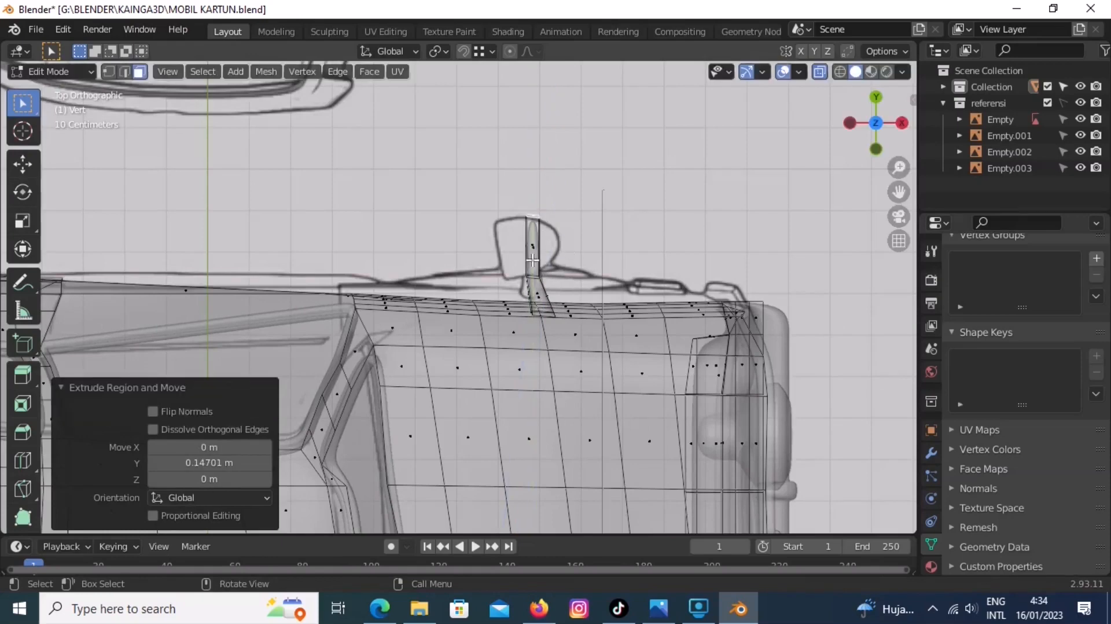
- Extrude the mirror core's cabin-side face about 0.096 m and rotate the new end to follow the mirror outline
key(1)
drag(513, 205, 531, 280)
click(492, 252)
key(r)
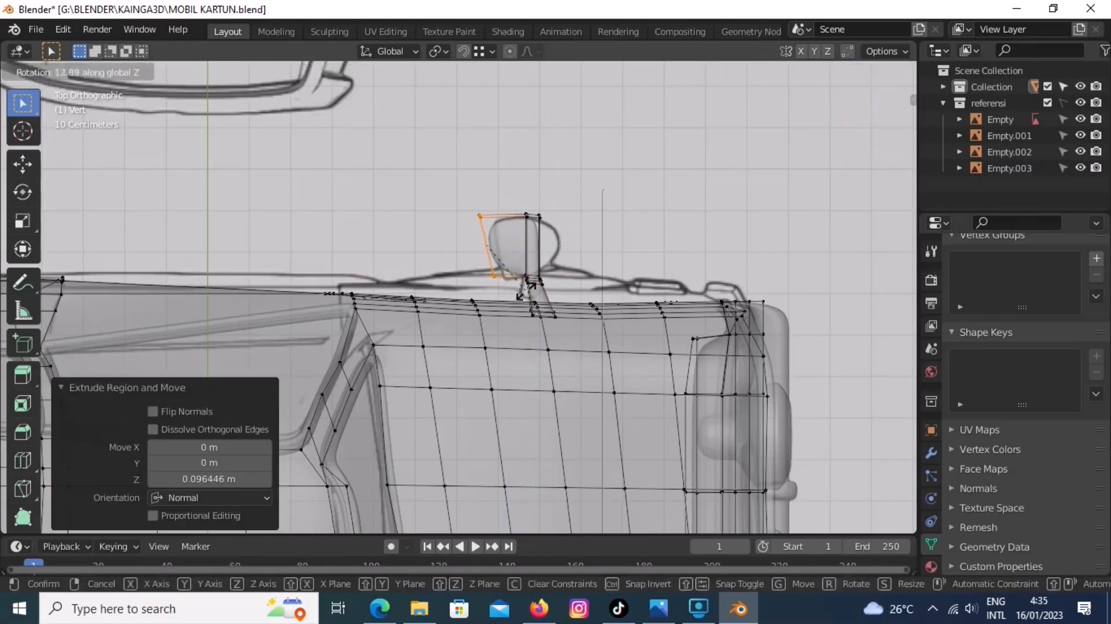
click(506, 291)
- Extrude the mirror core's forward face to the front outline and scale it to about 0.49
drag(528, 207, 568, 285)
middle_drag(569, 335, 512, 298)
key(3)
click(551, 376)
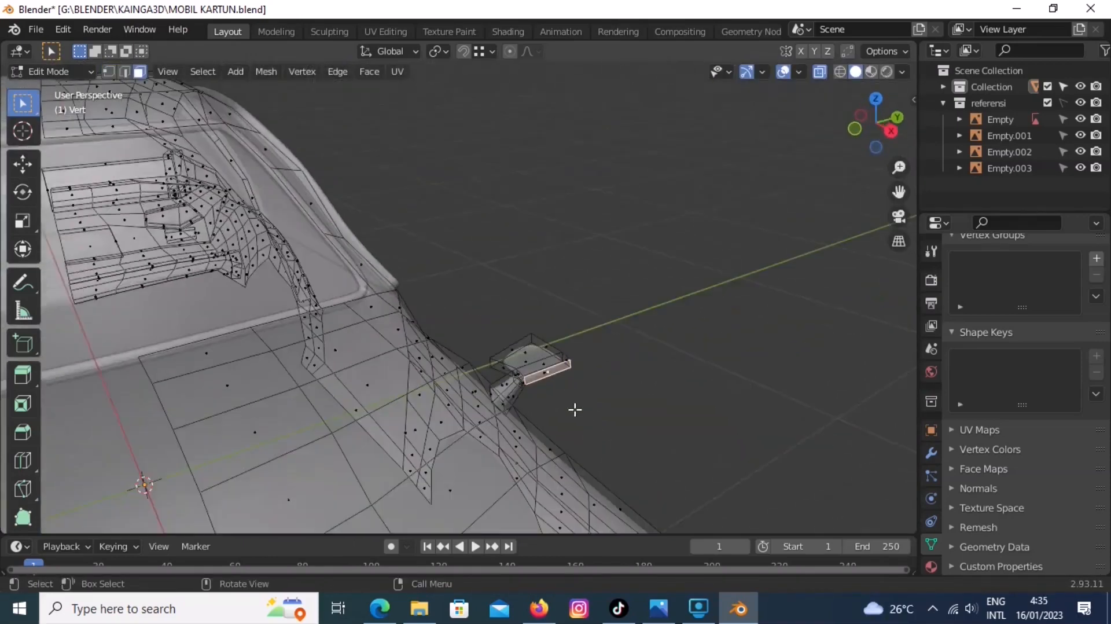
key(KP_7)
key(e)
click(569, 260)
key(KP_3)
scroll(534, 392, up, 3)
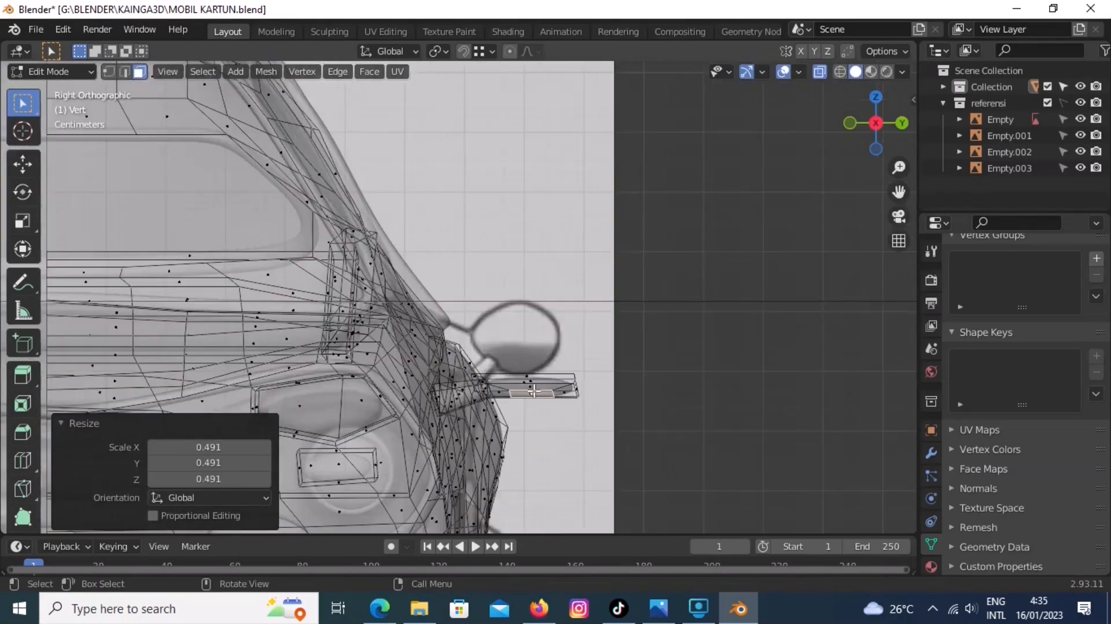
- Isolate the mirror geometry and raise the mirror head's vertices toward the front reference
key(shift+h)
key(1)
middle_drag(534, 391, 540, 408)
key(KP_3)
scroll(552, 410, up, 1)
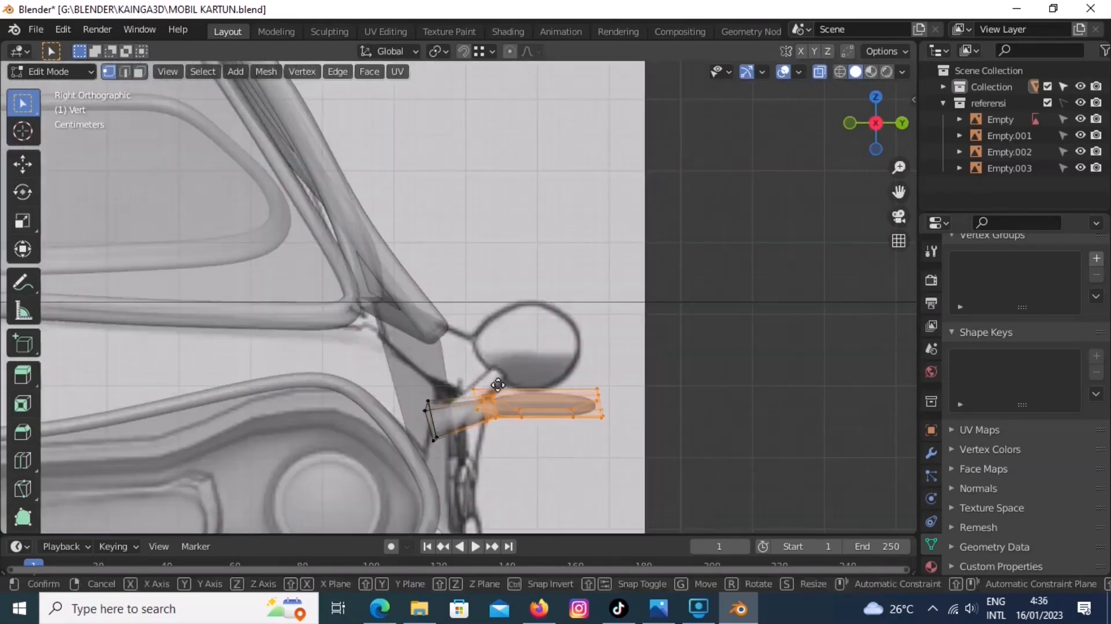
click(543, 308)
middle_drag(543, 307, 607, 370)
key(3)
click(563, 377)
key(ctrl+z)
key(ctrl+z)
key(ctrl+z)
- Extrude the mirror head's upper face about 0.09 m upward and shift it to match the side reference
key(3)
key(KP_3)
key(e)
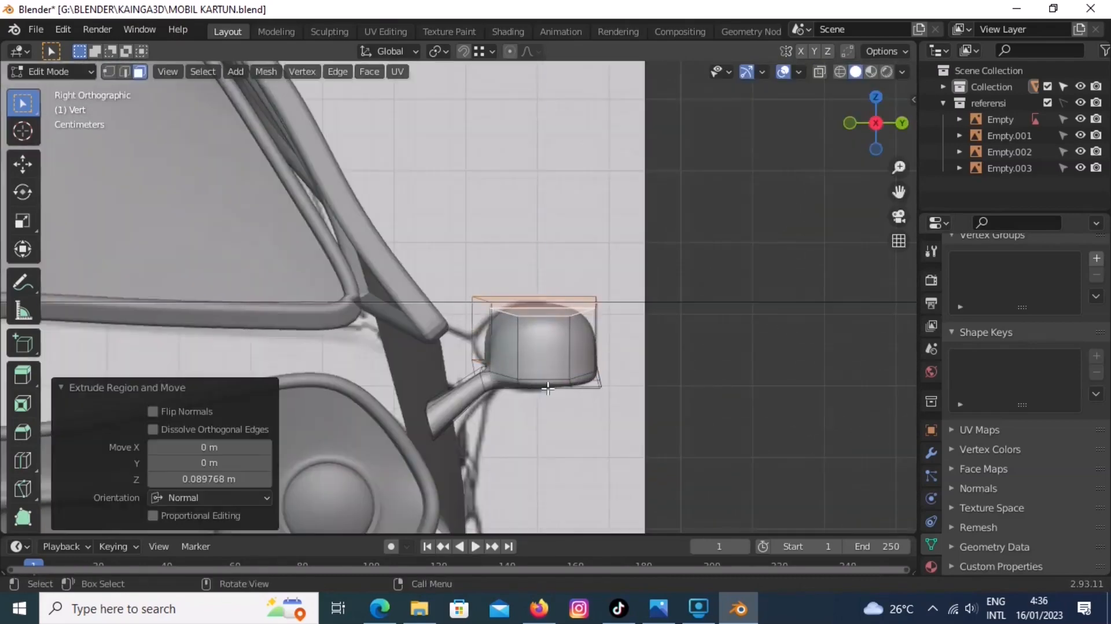
key(KP_1)
key(g)
drag(595, 305, 599, 311)
key(Tab)
scroll(581, 366, down, 2)
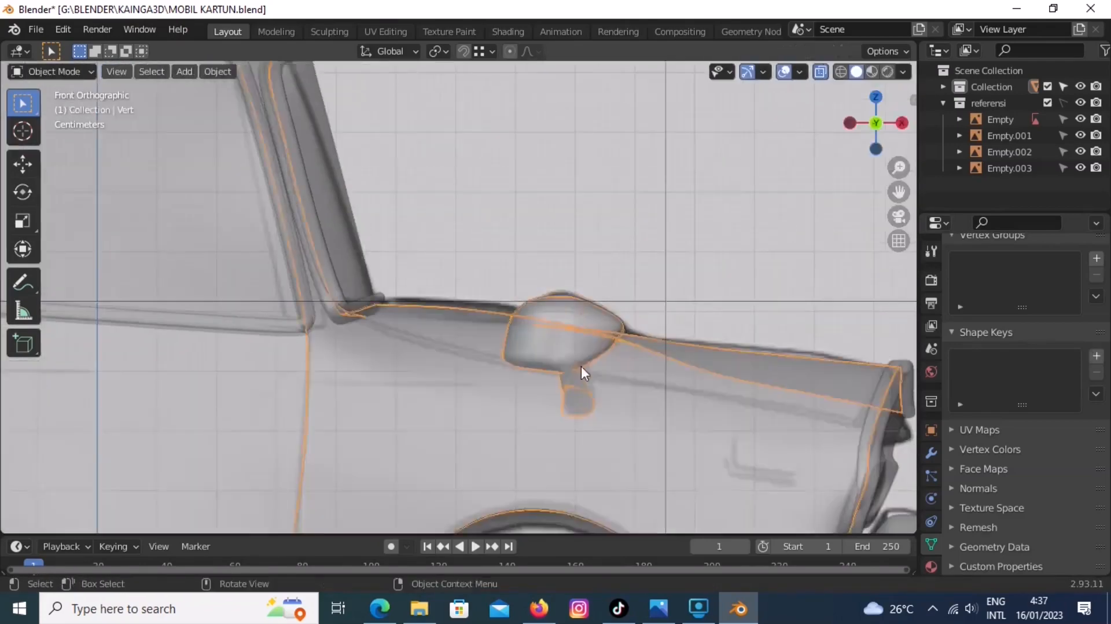
- Inset the cabin-facing face of the side mirror for the mirror glass
middle_drag(581, 366, 370, 347)
key(Tab)
key(alt+z)
key(3)
click(382, 316)
middle_drag(389, 307, 521, 292)
key(i)
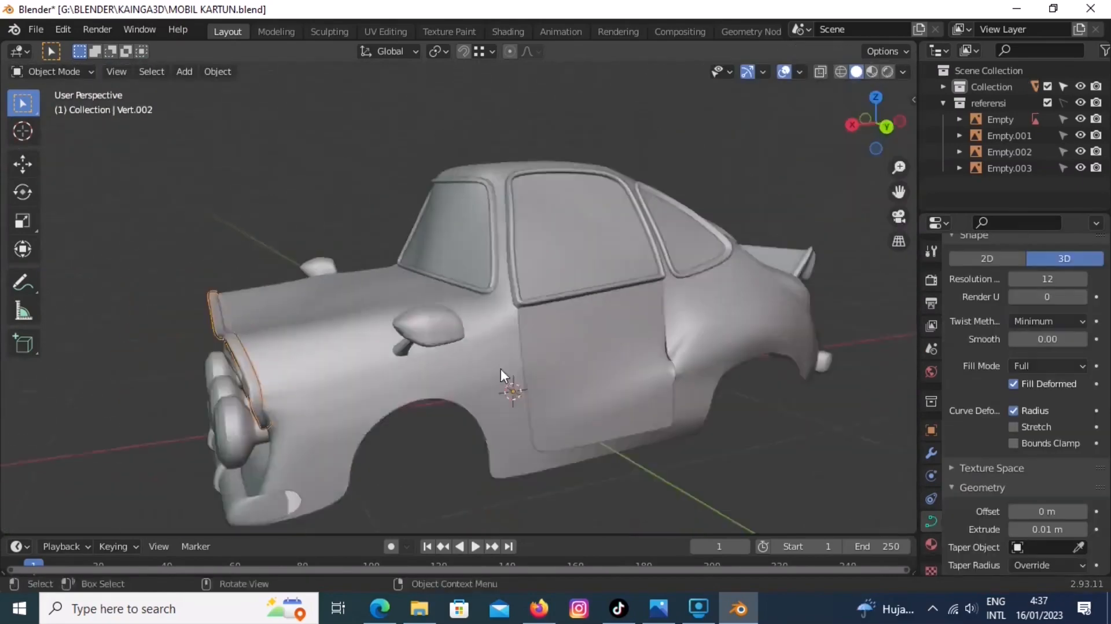
- Select the whole linked side mirror and move it along the Y axis to adjust its distance from the body
middle_drag(501, 369, 449, 358)
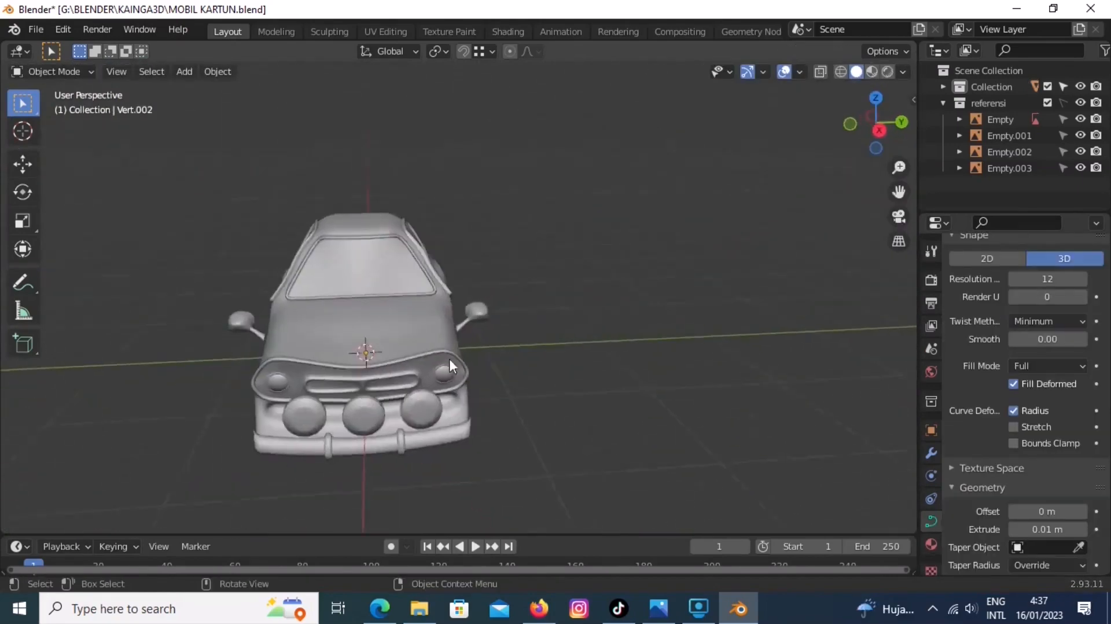
key(KP_3)
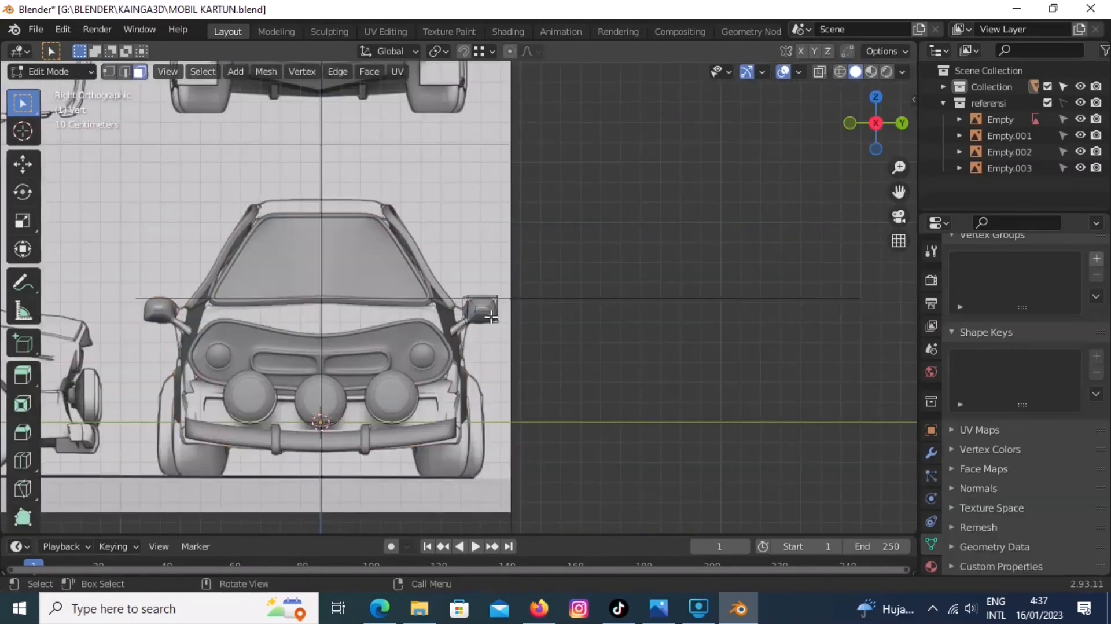
key(l)
key(g)
key(y)
click(575, 322)
key(Tab)
middle_drag(570, 324, 407, 307)
scroll(407, 307, down, 3)
- Reveal all hidden body geometry, clear the selection and set vertex selection mode
key(Tab)
scroll(404, 400, up, 4)
key(alt+h)
middle_drag(392, 426, 350, 449)
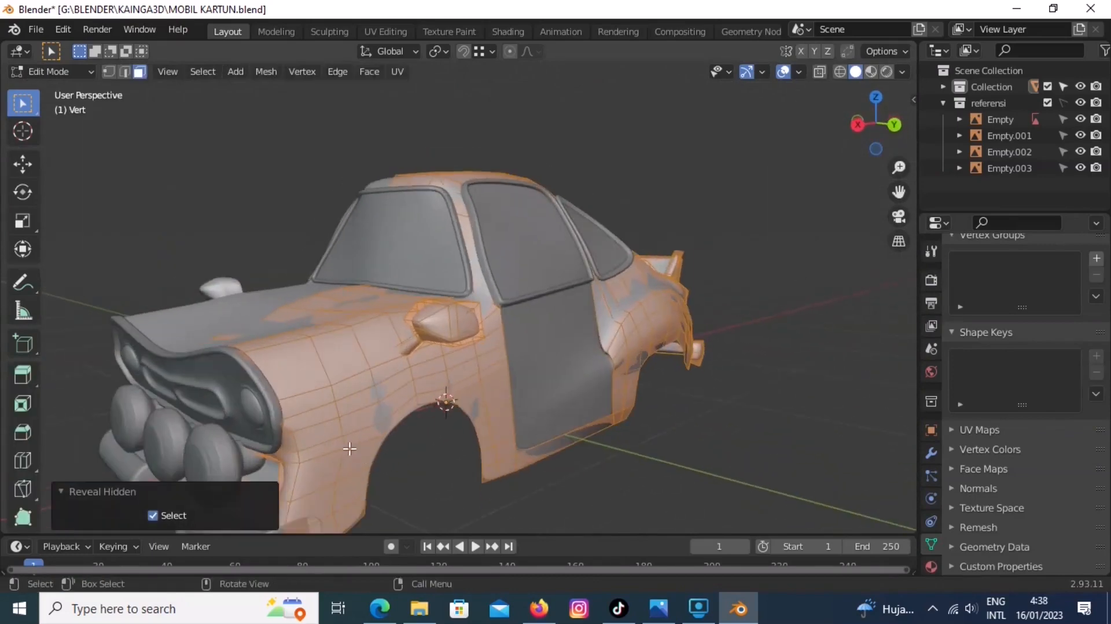
key(alt+a)
key(1)
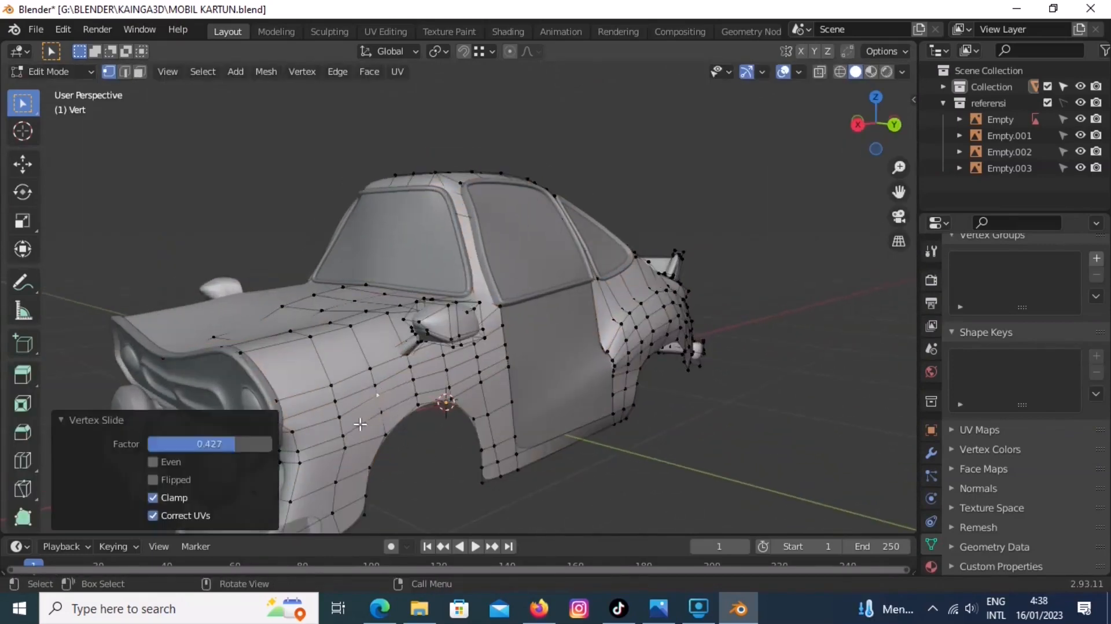
- Slide vertices along their edges around the front wheel arch and lower fender to even out the mesh
click(370, 422)
middle_drag(381, 408, 356, 360)
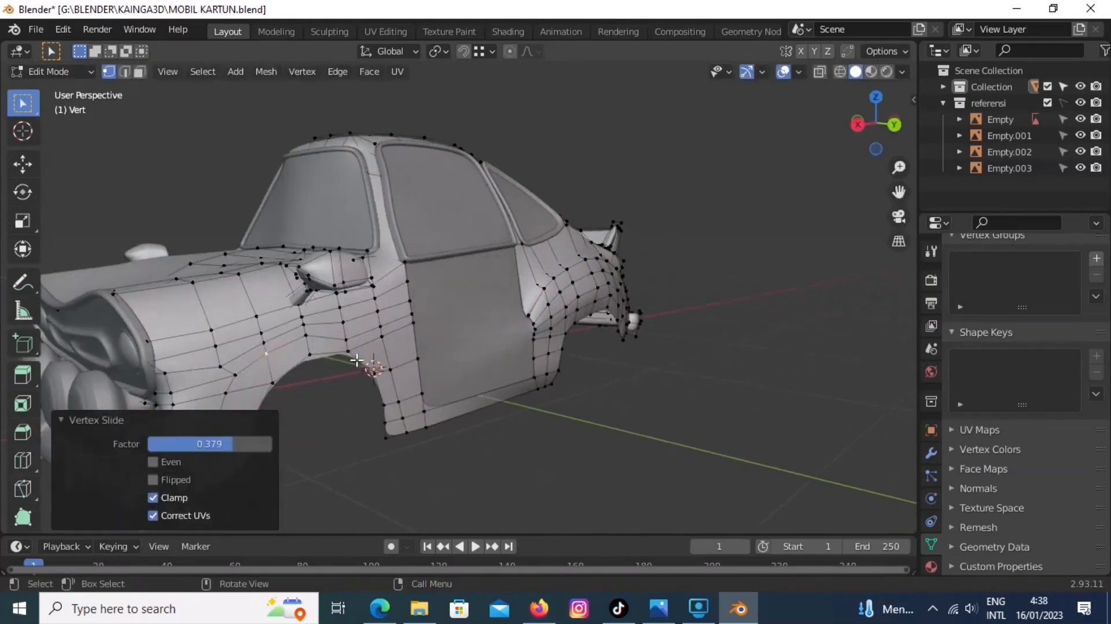
key(g)
key(g)
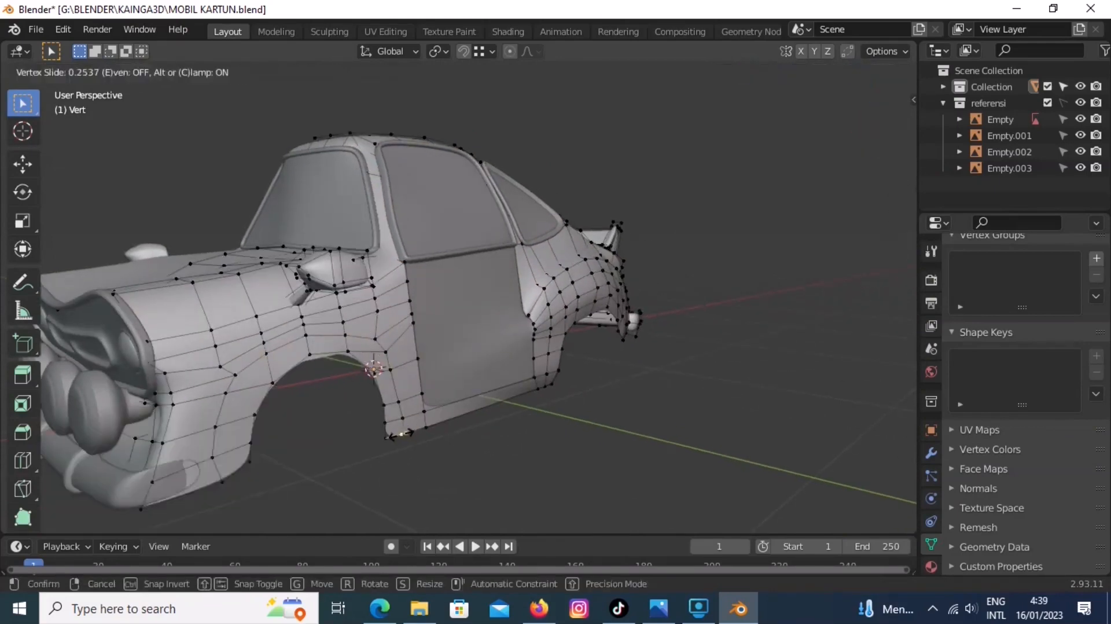
key(g)
click(378, 338)
- Select the lower body edges in front of and behind the front wheel arch and move them along the Y axis
middle_drag(377, 338, 417, 336)
scroll(370, 371, down, 2)
key(ctrl+r)
key(2)
middle_drag(331, 389, 322, 359)
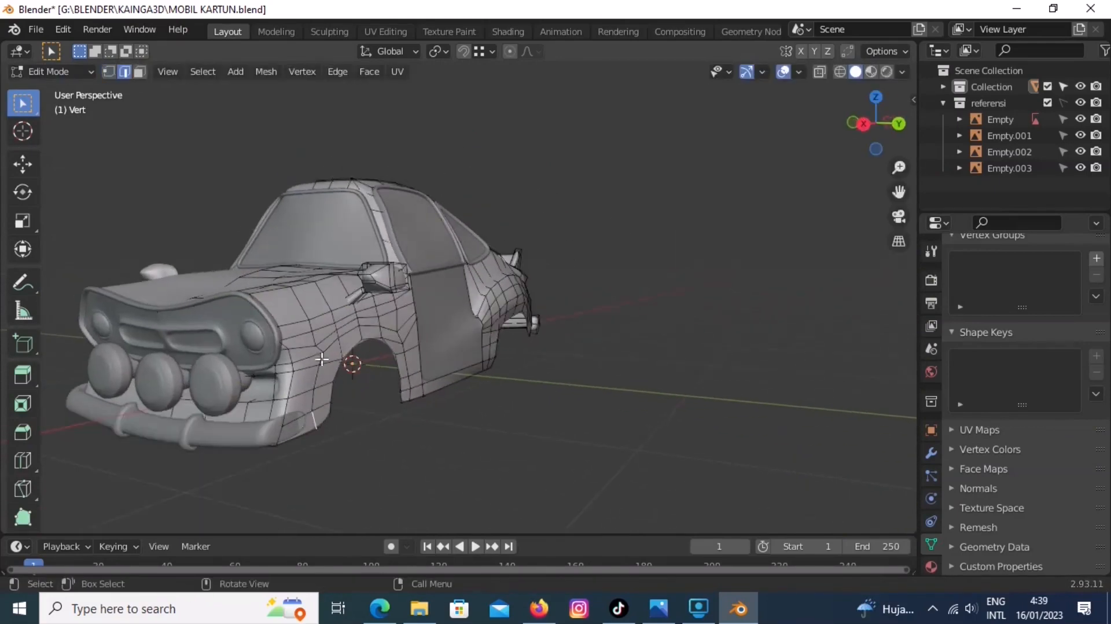
shift+click(406, 364)
shift+click(409, 387)
middle_drag(427, 399, 521, 320)
key(g)
key(y)
click(467, 410)
click(458, 404)
- Edit the door panel from the back view and inset its upper rear face to outline a door handle
scroll(451, 402, down, 4)
key(Tab)
key(KP_1)
key(Tab)
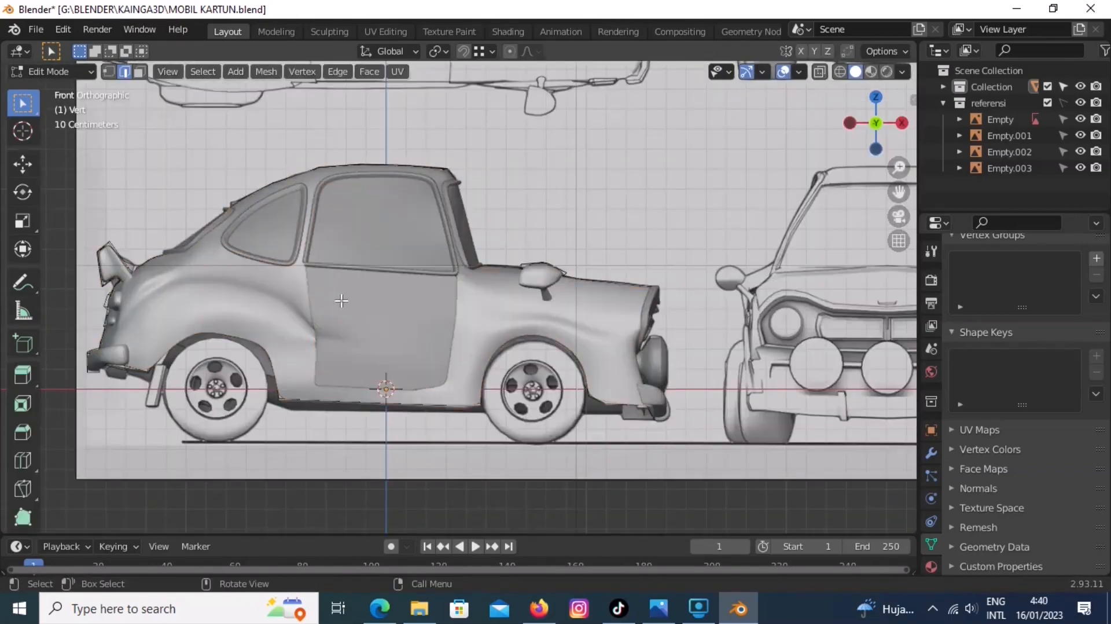
key(alt+z)
key(ctrl+KP_1)
key(Tab)
click(520, 325)
key(Tab)
scroll(692, 287, up, 2)
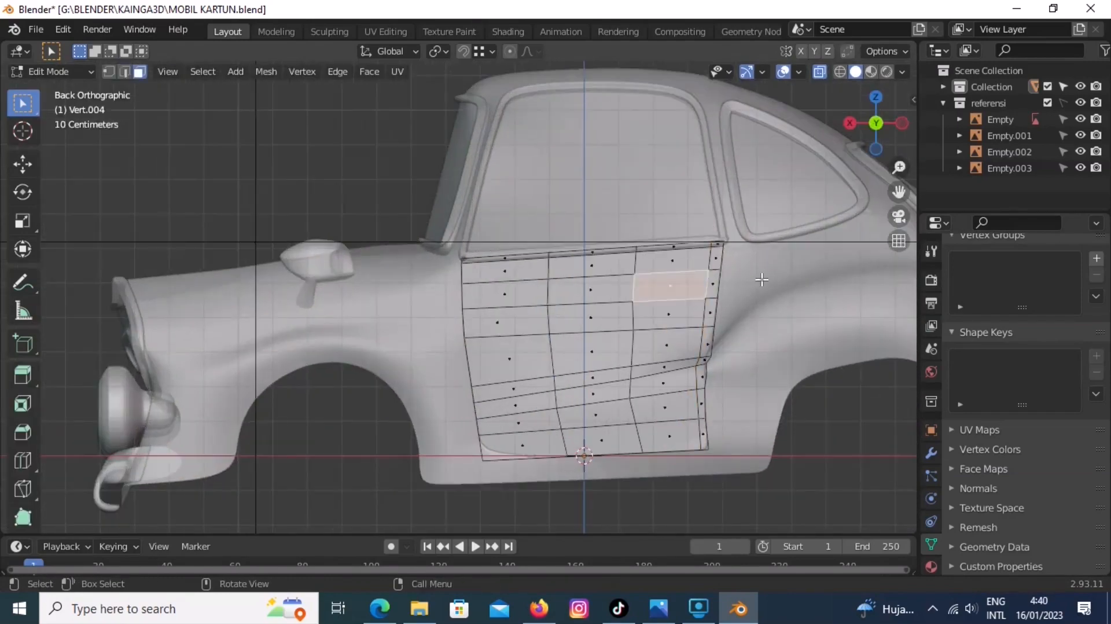
key(i)
click(738, 282)
- Extrude the door handle face outward about 0.031 m and add a supporting edge loop around it, then leave mesh editing
middle_drag(695, 290, 741, 363)
key(alt+z)
key(e)
click(498, 223)
key(ctrl+r)
click(502, 191)
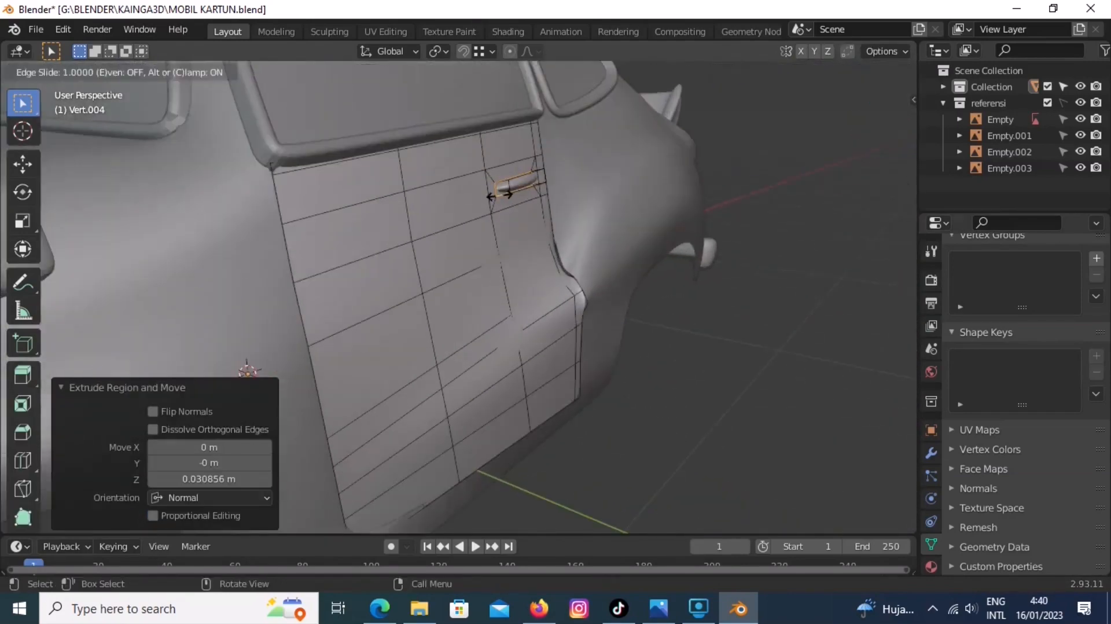
click(499, 196)
key(Tab)
- Switch the solid viewport shading to the glossy red matcap
scroll(613, 322, down, 5)
click(621, 325)
click(902, 73)
click(889, 189)
click(895, 300)
- Add a 12-vertex circle in the front view, scale it down and rotate it 90° about the X axis
mouse_move(579, 278)
middle_down()
mouse_move(438, 277)
mouse_move(498, 269)
middle_up()
key(KP_1)
scroll(499, 270, up, 3)
key(shift+a)
mouse_move(376, 260)
click(482, 293)
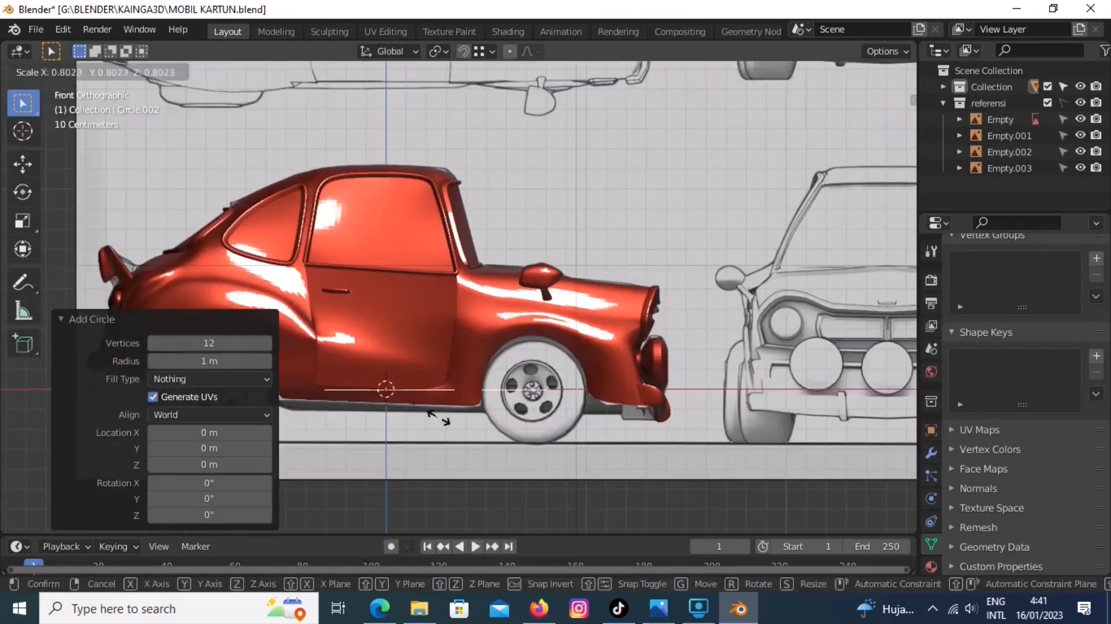
click(437, 428)
text(rx90)
key(Return)
- Place the circle over the front wheel in the side reference and scale it by about 0.834 to match the tire outline
scroll(549, 485, down, 2)
click(533, 415)
key(s)
click(529, 406)
scroll(538, 404, up, 4)
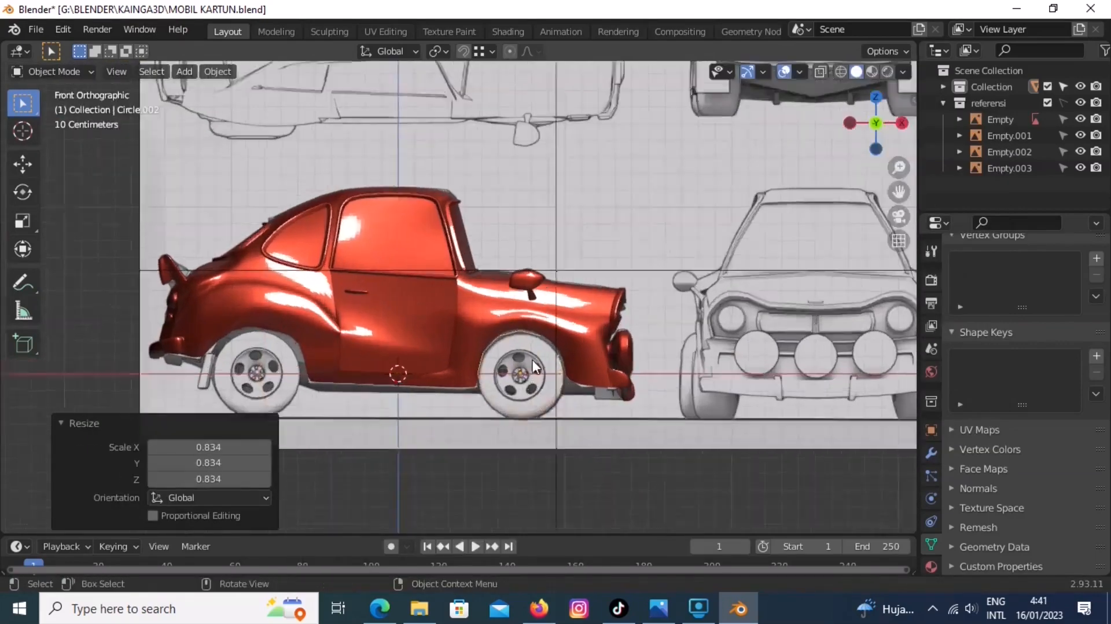
shift+middle_drag(581, 456, 507, 397)
key(g)
scroll(507, 413, down, 1)
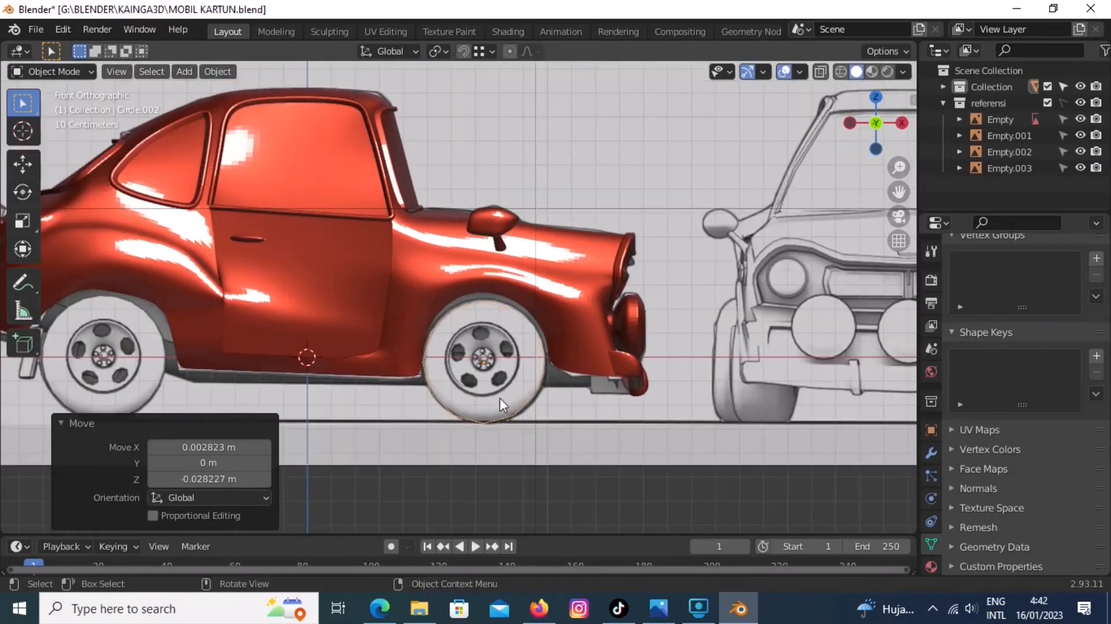
- Replace the wheel circle with a new filled 15-vertex circle fitted to the front wheel in the side reference
key(shift+a)
click(549, 287)
click(322, 396)
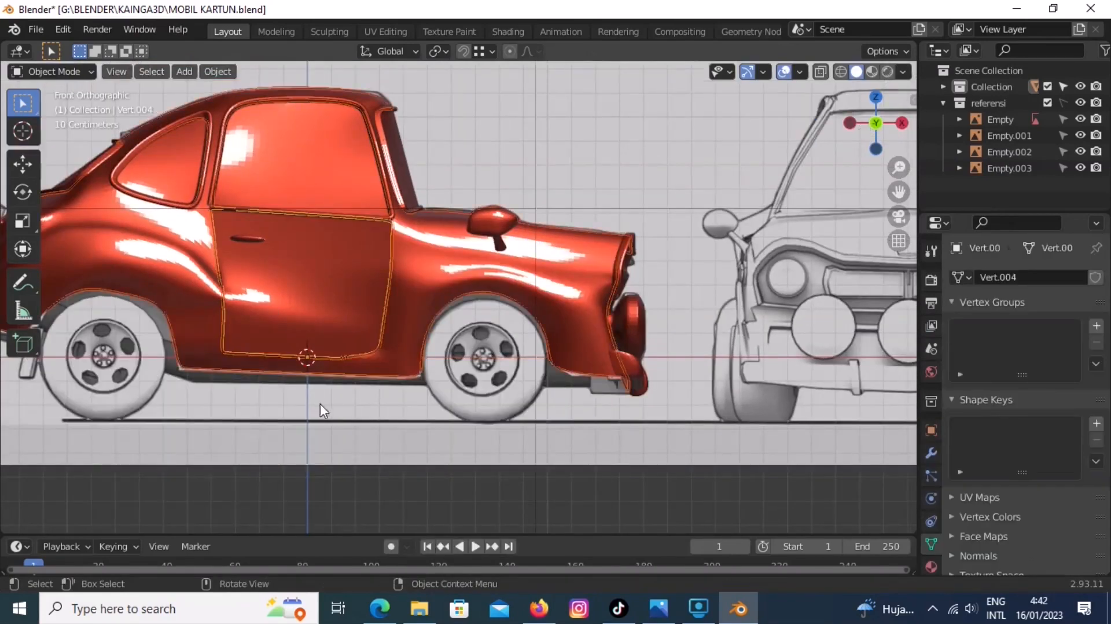
right_click(999, 153)
click(935, 231)
key(g)
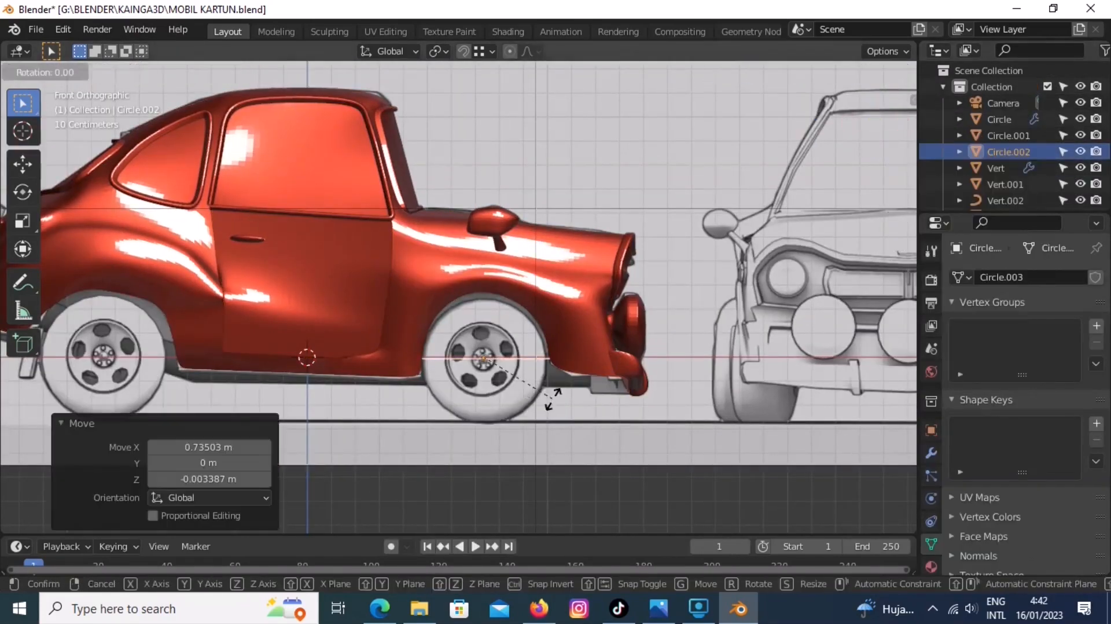
- Extrude the filled wheel circle's face to give the tire its width
key(Tab)
key(alt+z)
scroll(552, 338, up, 3)
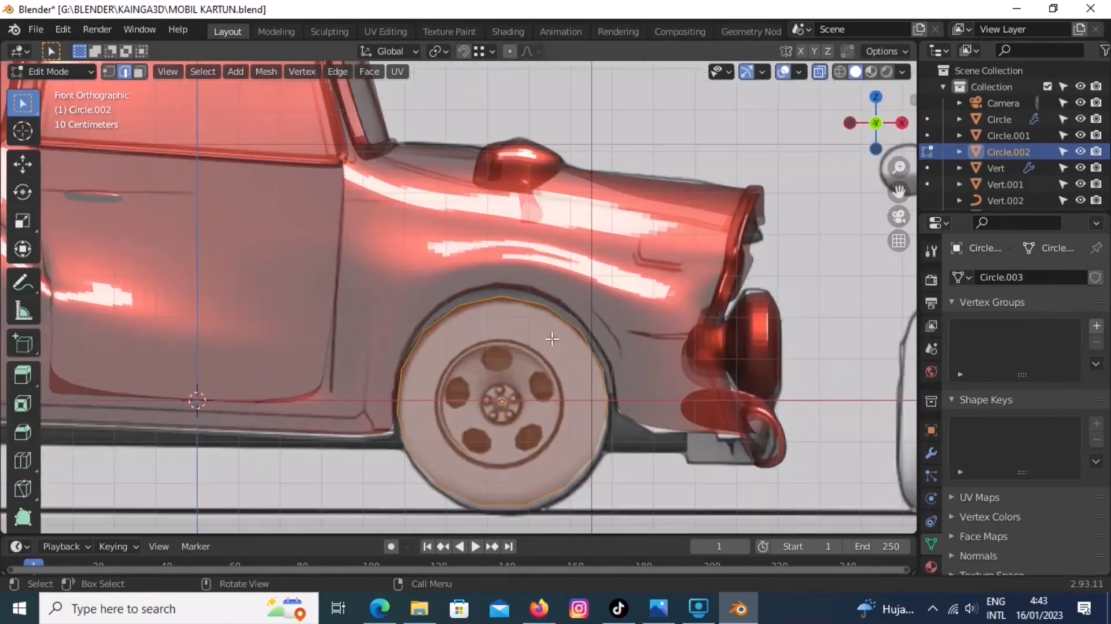
key(alt+z)
key(3)
click(537, 396)
key(alt+z)
key(i)
right_click(628, 333)
middle_drag(630, 332, 636, 407)
key(e)
click(688, 420)
key(KP_1)
key(e)
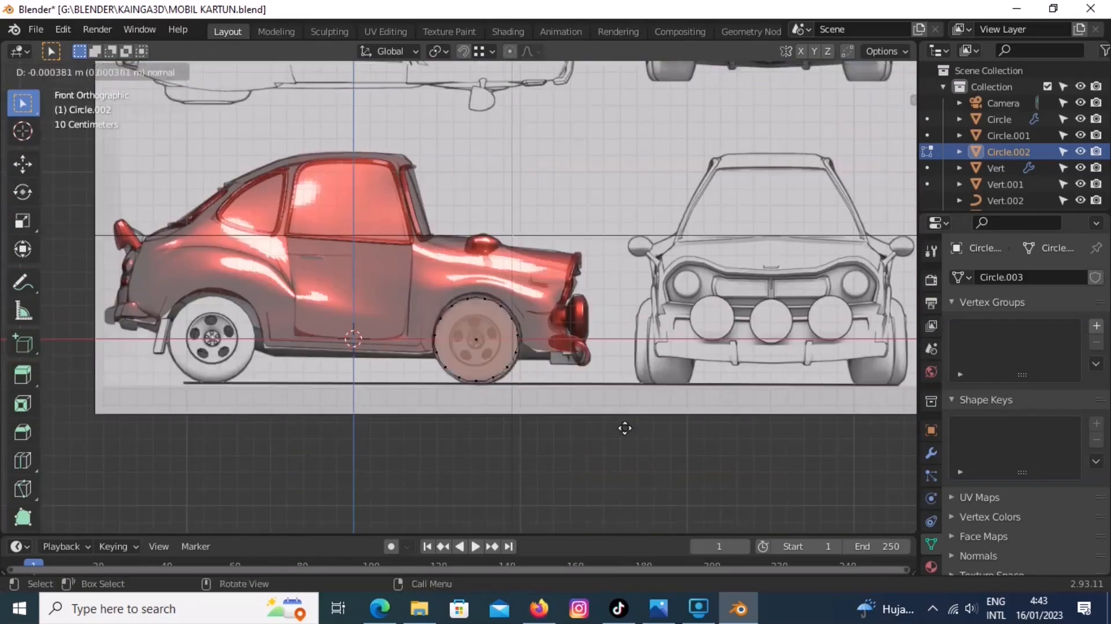
right_click(560, 404)
- Move the entire tire mesh along the Y axis to its place beside the body, working from the right view
key(KP_3)
shift+middle_drag(332, 379, 480, 377)
key(a)
key(g)
key(y)
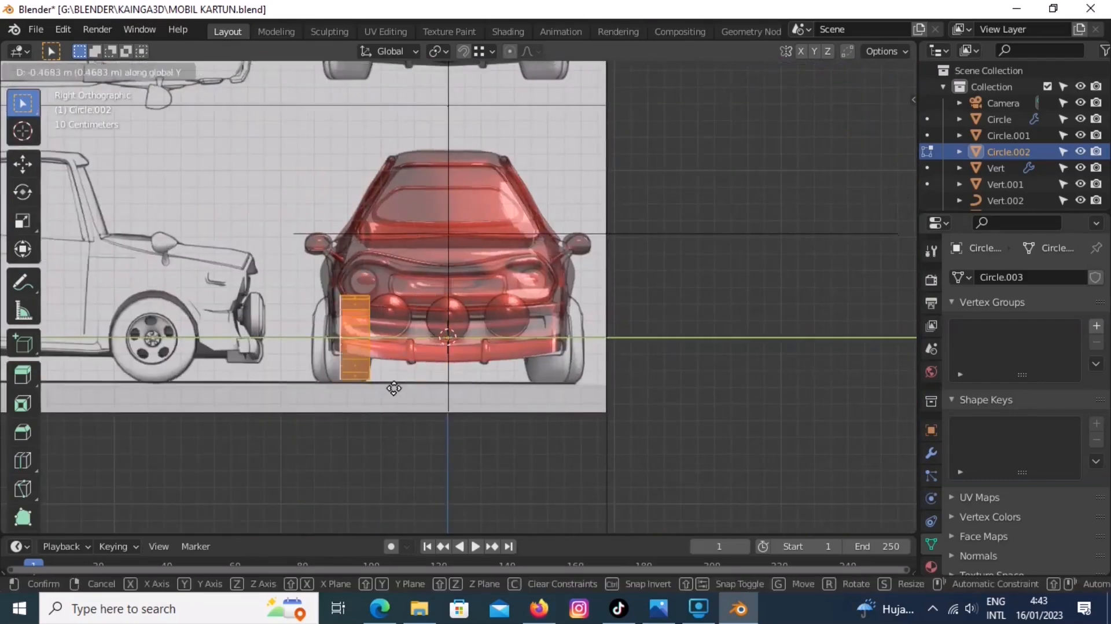
click(757, 416)
- Inset the tire's outer face twice, matching the rim outline of the reference wheel
key(KP_1)
scroll(524, 378, up, 3)
click(521, 377)
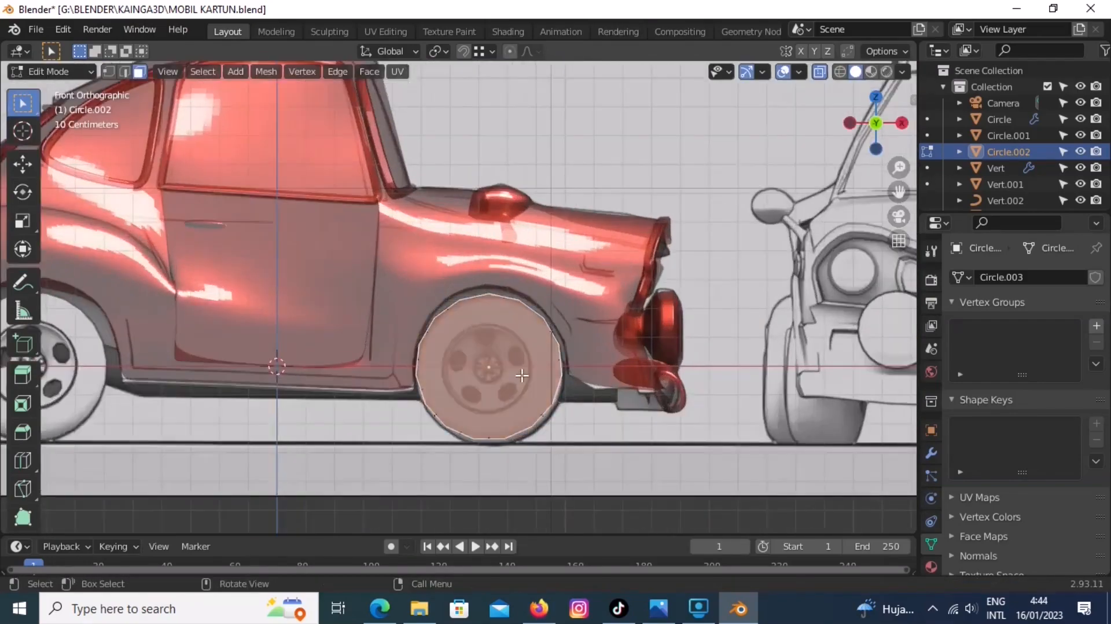
middle_drag(520, 377, 697, 427)
key(KP_1)
scroll(624, 405, up, 1)
key(i)
click(626, 385)
key(i)
click(602, 397)
- Shift the inner rim face and a surrounding edge loop along the Y axis to shape the rim's depth
key(g)
key(y)
click(600, 391)
key(2)
click(584, 380)
alt+click(583, 380)
middle_drag(583, 381, 746, 426)
key(g)
key(y)
click(677, 409)
- Select the central rim face and move it about -0.011 m along the Y axis
key(3)
click(632, 370)
key(KP_1)
scroll(584, 431, up, 3)
click(647, 405)
key(alt+z)
key(g)
key(y)
click(751, 427)
- Inset the central rim face to the size of the reference hub and extrude it outward about 0.037 m
key(KP_1)
scroll(621, 414, up, 5)
key(alt+z)
key(i)
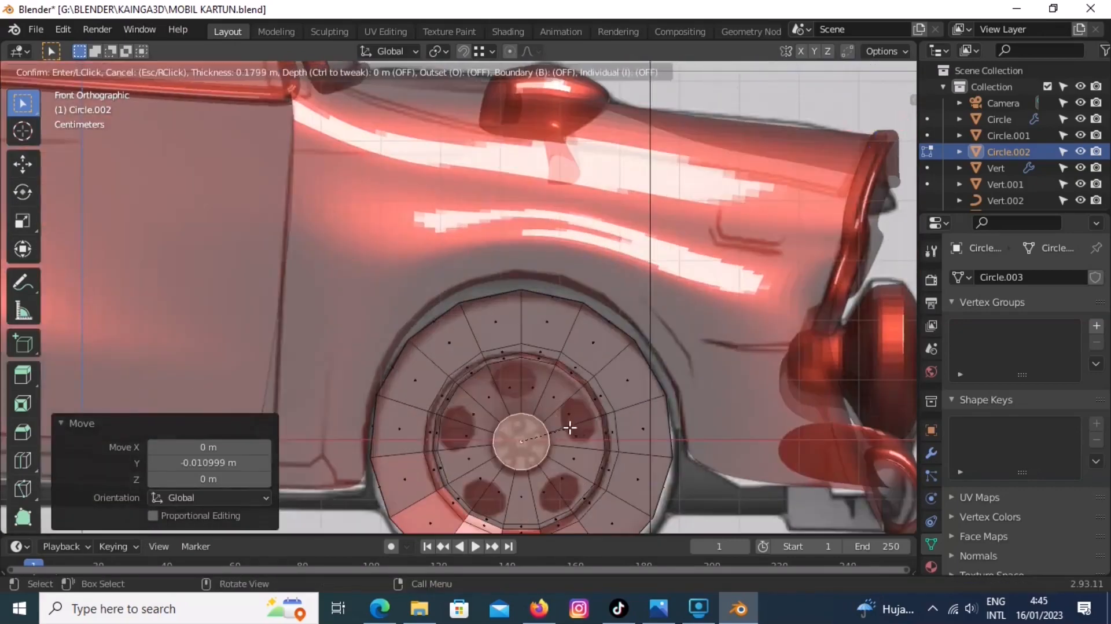
click(571, 430)
middle_drag(572, 430, 610, 434)
key(e)
click(612, 424)
scroll(613, 424, down, 3)
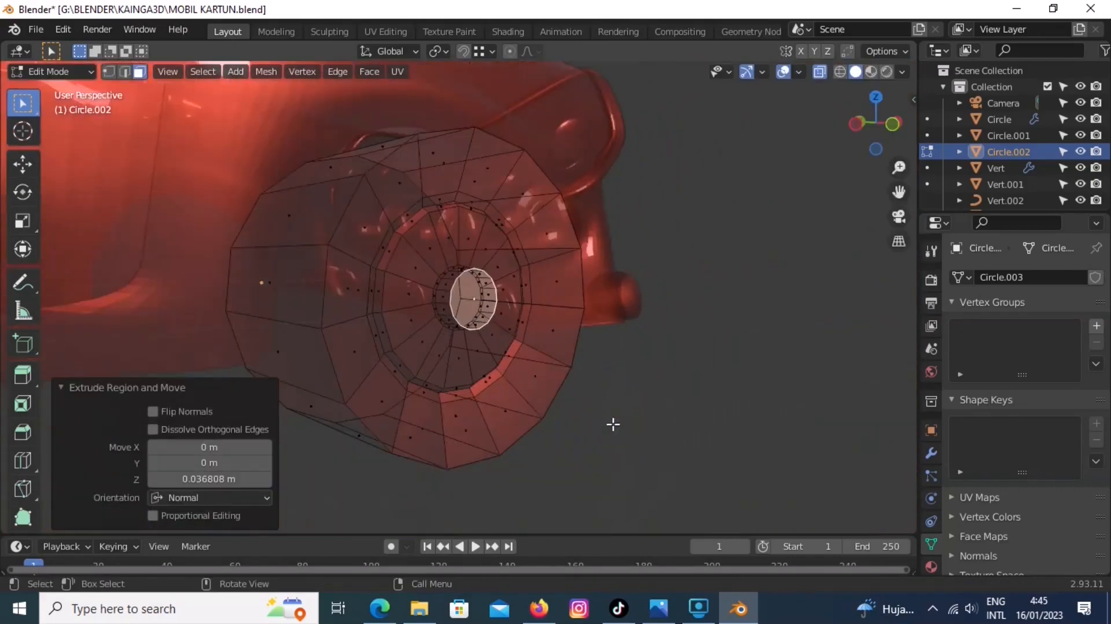
- Inset five evenly spaced pairs of rim faces about 0.023 m and extrude them inward as wheel openings
click(232, 186)
scroll(530, 355, down, 1)
click(630, 399)
key(KP_1)
scroll(509, 290, up, 2)
click(530, 288)
shift+click(521, 262)
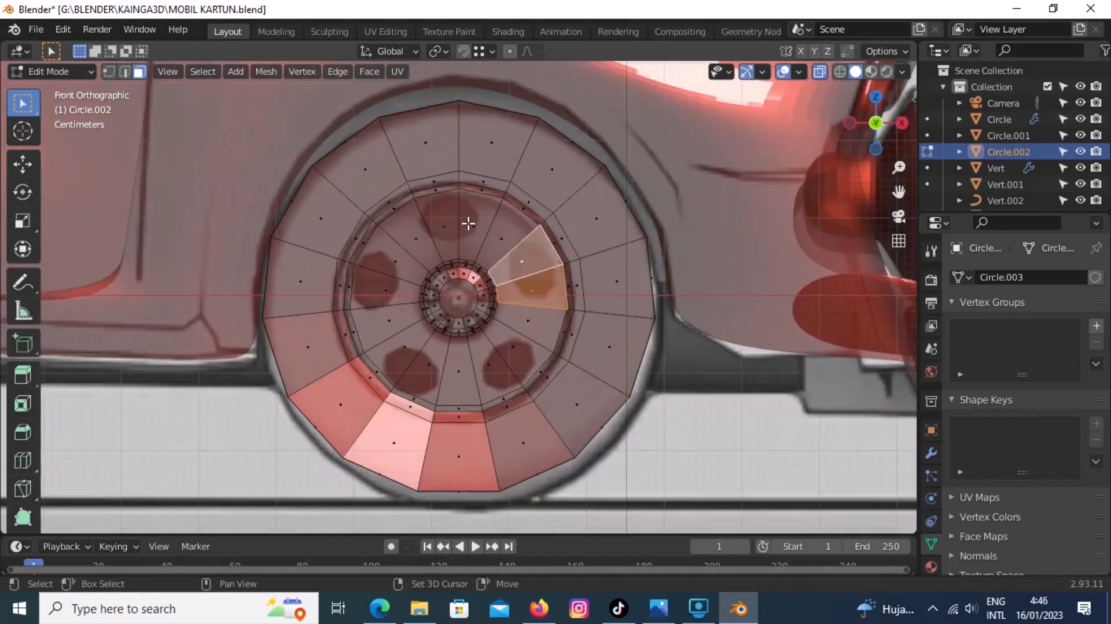
click(673, 319)
key(alt+z)
middle_drag(673, 318, 568, 349)
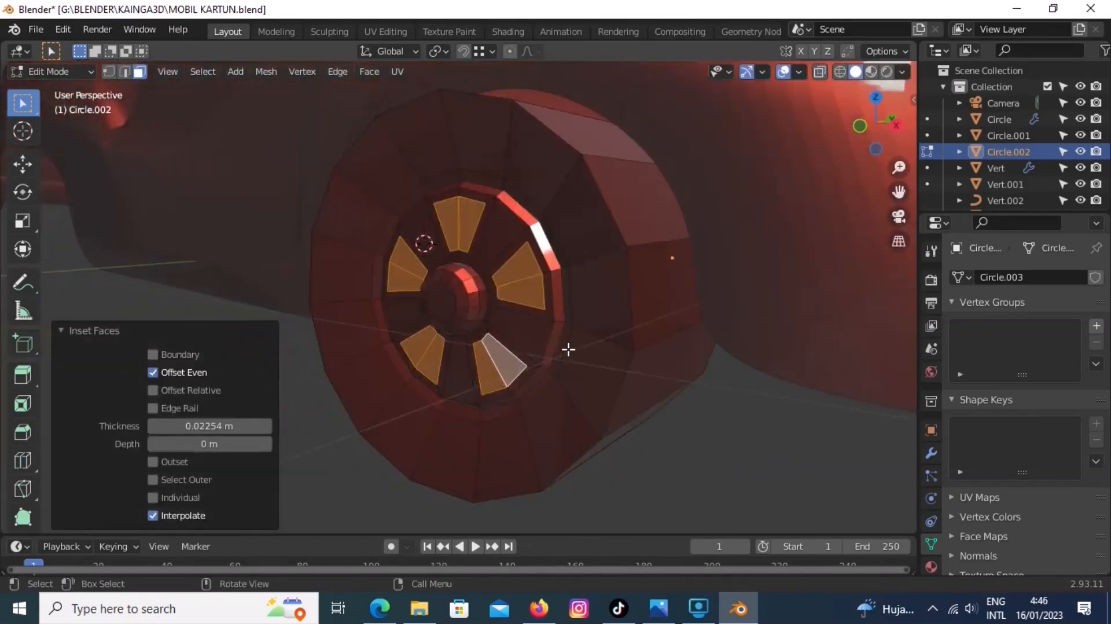
key(e)
click(688, 353)
- Bevel the tire's outer edge loop 0.061 m with 2 segments and add a centered edge loop around the tread
scroll(579, 382, down, 3)
alt+click(444, 407)
key(2)
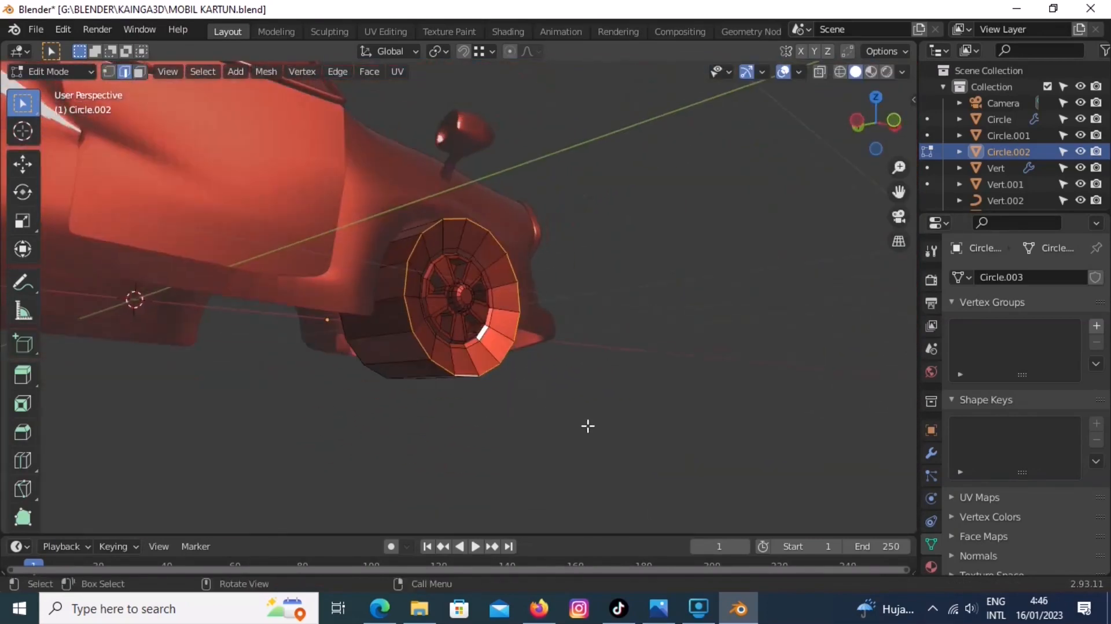
click(585, 235)
middle_drag(584, 243, 370, 255)
key(ctrl+r)
click(532, 329)
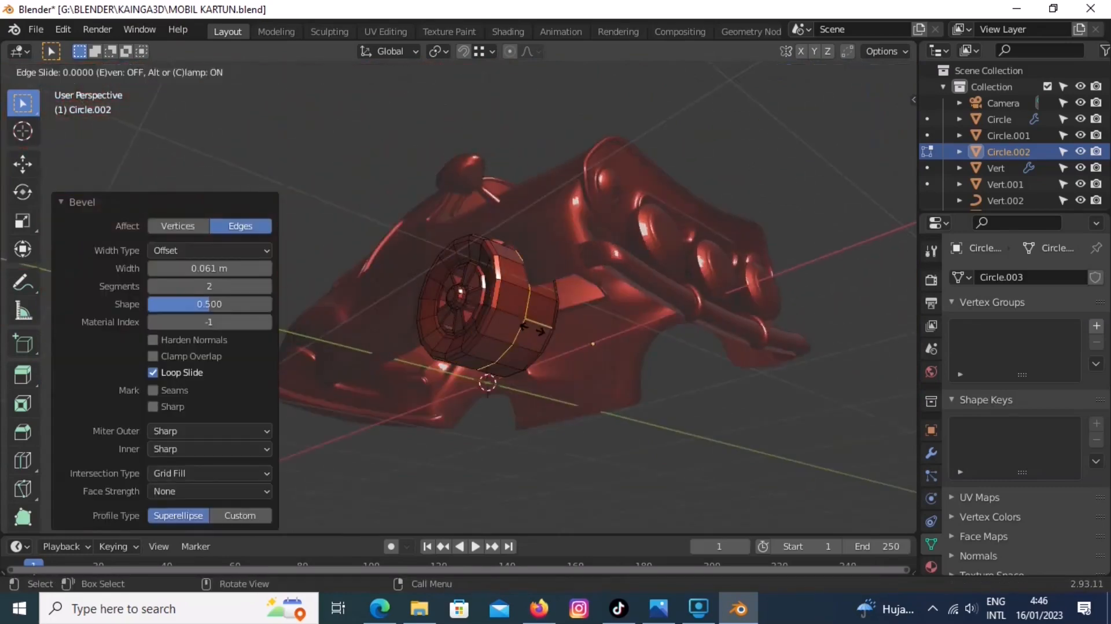
click(537, 328)
key(Tab)
- Switch the viewport shading from the red matcap to a beige clay one
middle_drag(537, 328, 526, 382)
click(528, 385)
click(903, 71)
click(878, 191)
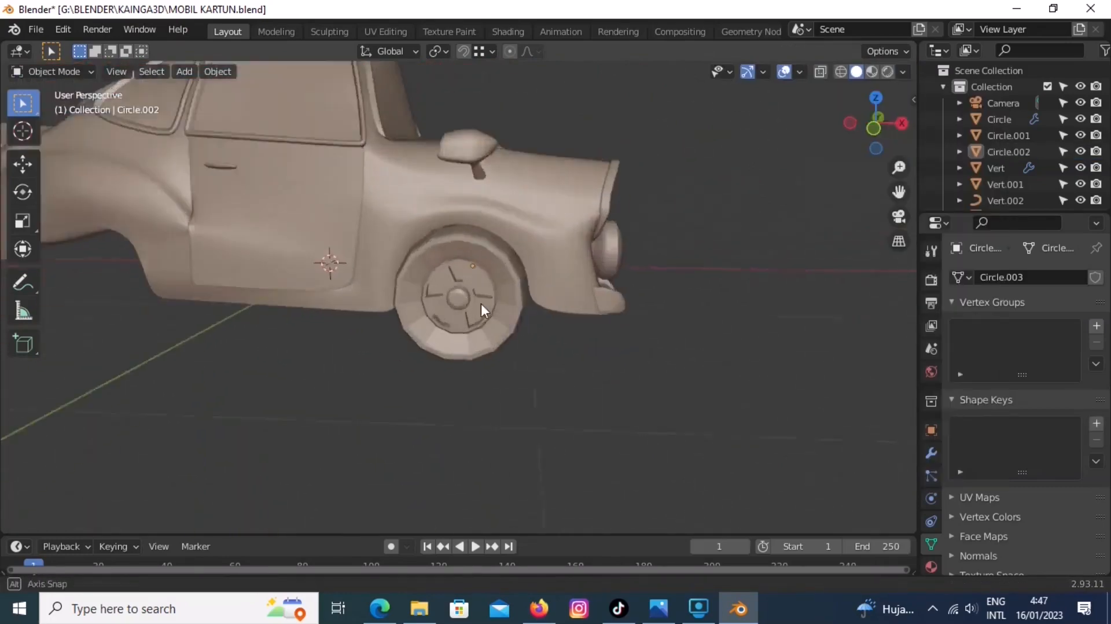
- Select the front wheel and add a level 2 Subdivision Surface to it
click(482, 309)
middle_drag(482, 308, 570, 341)
key(ctrl+2)
- Set the solid viewport shading to plain grey and inspect the smoothed front wheel up close
click(902, 71)
click(828, 150)
click(636, 370)
mouse_move(636, 370)
middle_down()
mouse_move(435, 298)
mouse_move(521, 301)
middle_up()
scroll(438, 303, up, 5)
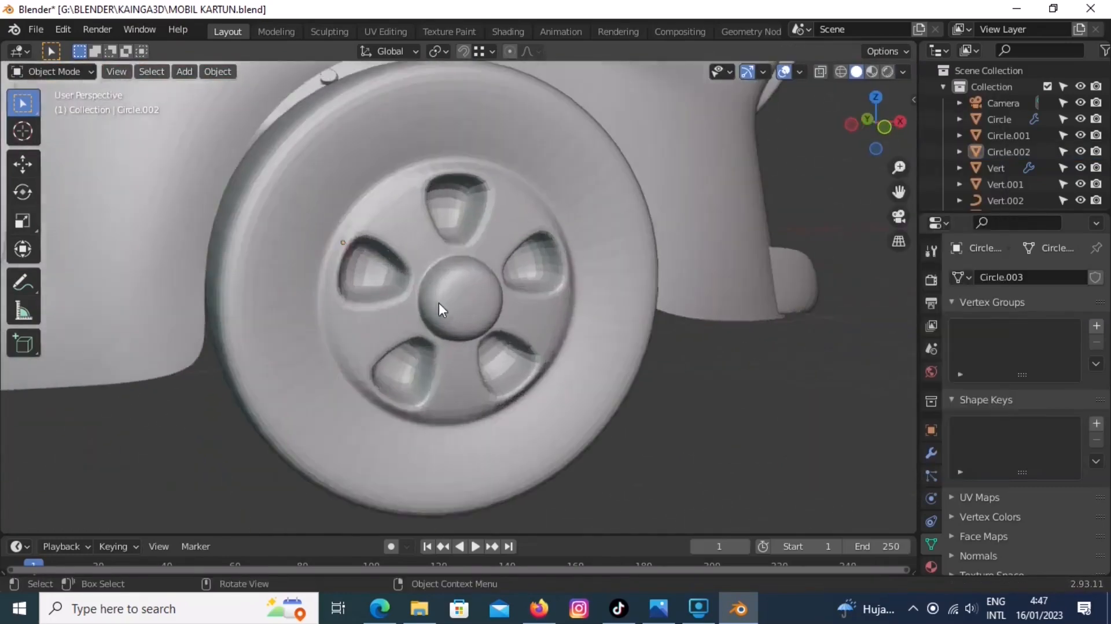
- Duplicate an upper-left face on the front of the wheel hub, leaving the copy in place
click(474, 294)
key(Tab)
key(KP_1)
scroll(534, 272, up, 2)
key(3)
click(435, 263)
middle_drag(435, 264, 494, 300)
key(shift+d)
right_click(493, 299)
- Round the copied hub face into a flat, regular circle with the best-fit Circle operation
scroll(494, 299, up, 2)
right_click(435, 257)
click(436, 289)
right_click(439, 269)
click(491, 233)
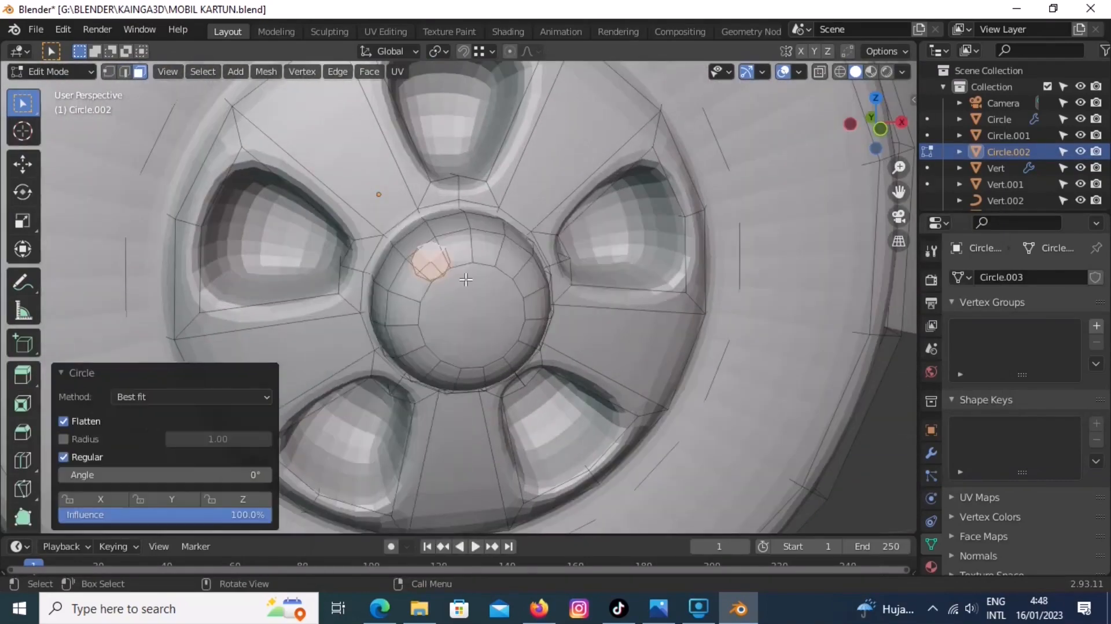
- Scale the circle along Y, shape it into a small rounded bolt on the hub and make it a separate object
key(KP_1)
click(435, 274)
key(s)
key(y)
middle_drag(435, 273, 250, 418)
click(578, 324)
key(KP_Decimal)
click(206, 243)
shift+click(237, 284)
key(x)
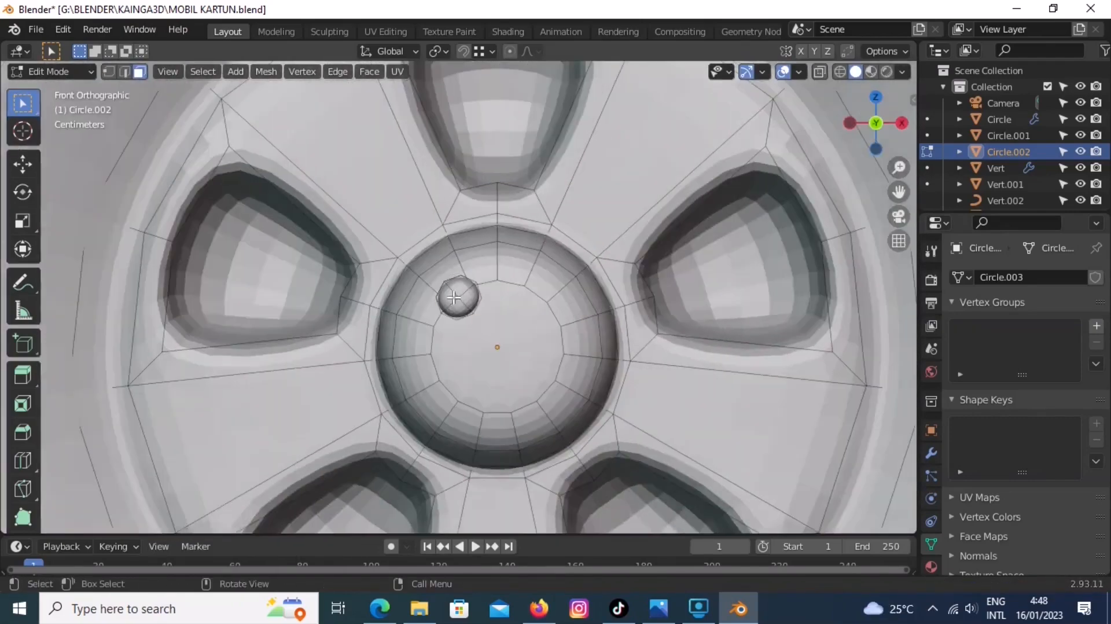
scroll(462, 301, down, 2)
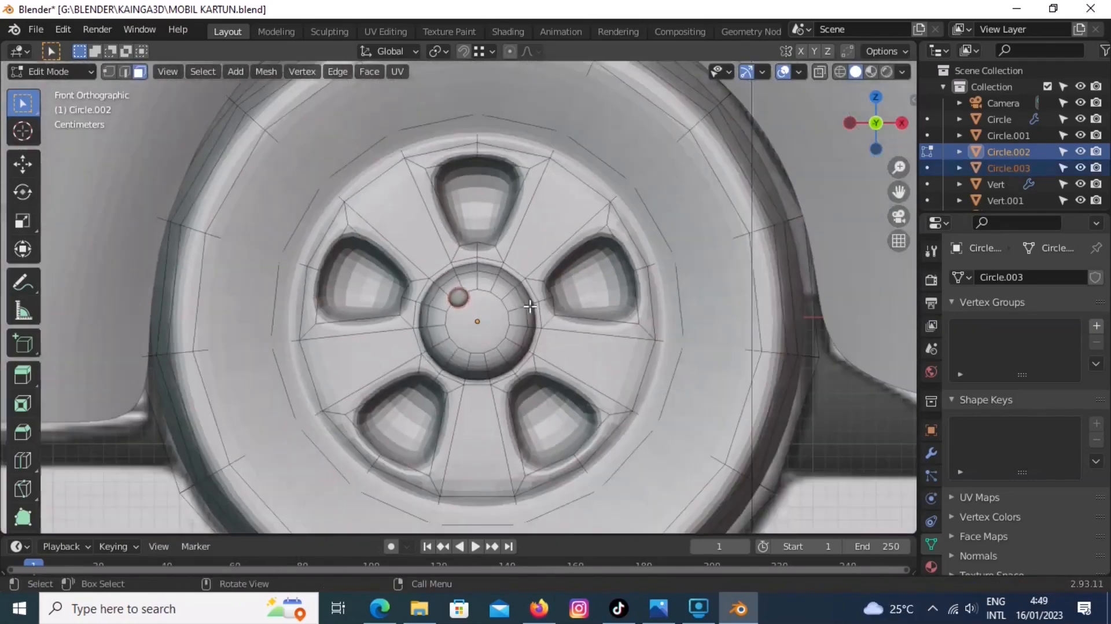
- Add an Array modifier to the hub bolt, replacing the relative offset with an object offset that uses the wheel
key(Tab)
click(931, 453)
click(1007, 277)
click(788, 305)
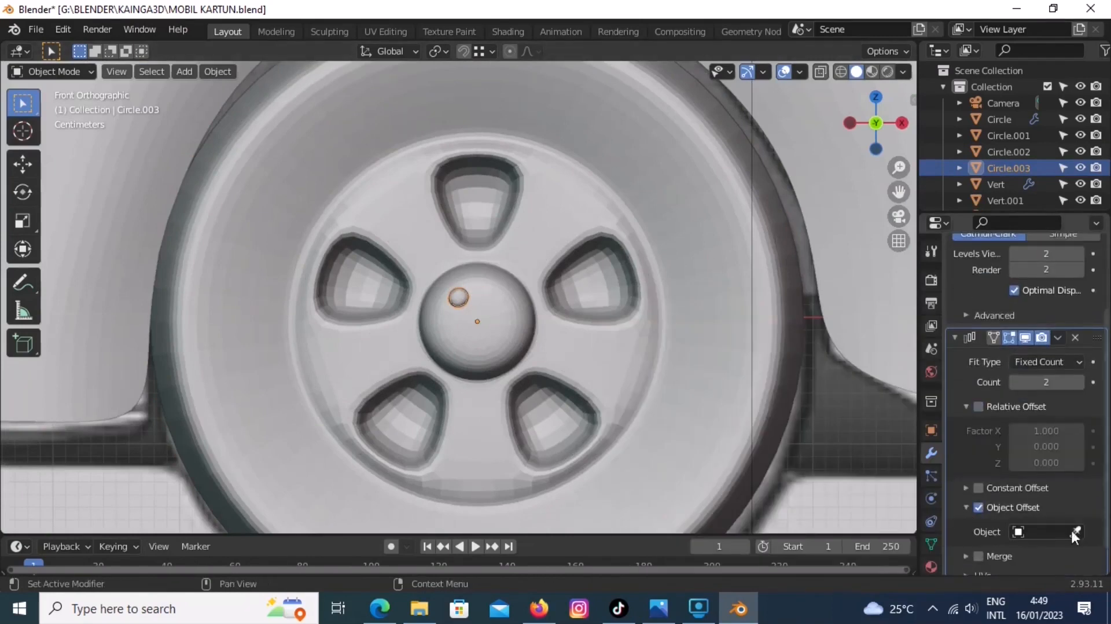
click(1075, 532)
click(756, 379)
- Rotate the front wheel 67° about the global Y axis to spread the arrayed bolts
scroll(751, 377, down, 1)
click(684, 424)
text(ry)
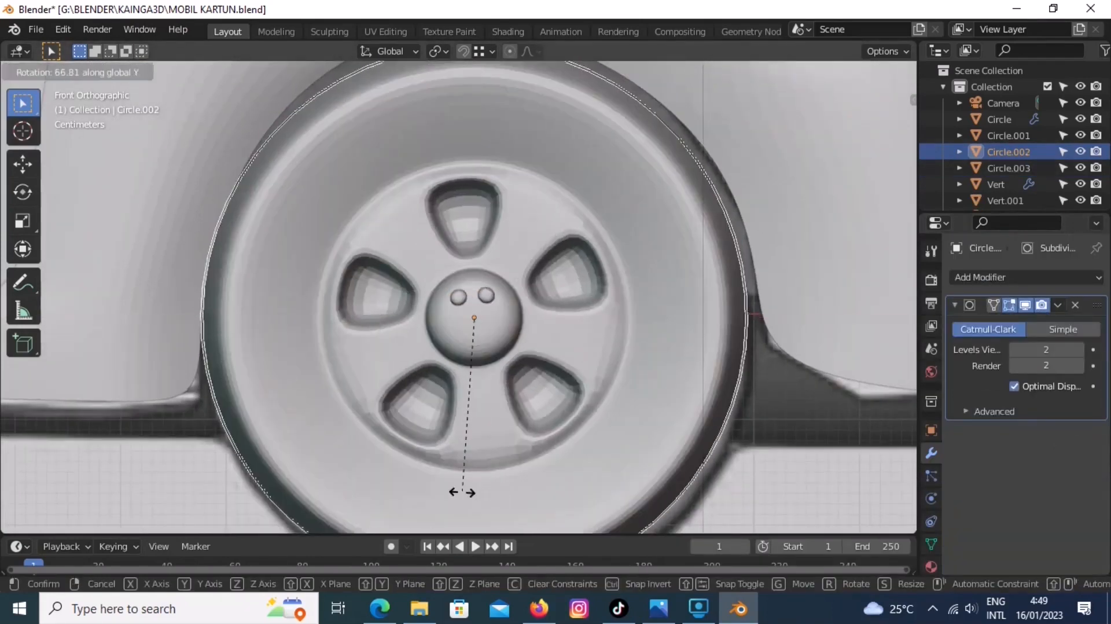
text(67)
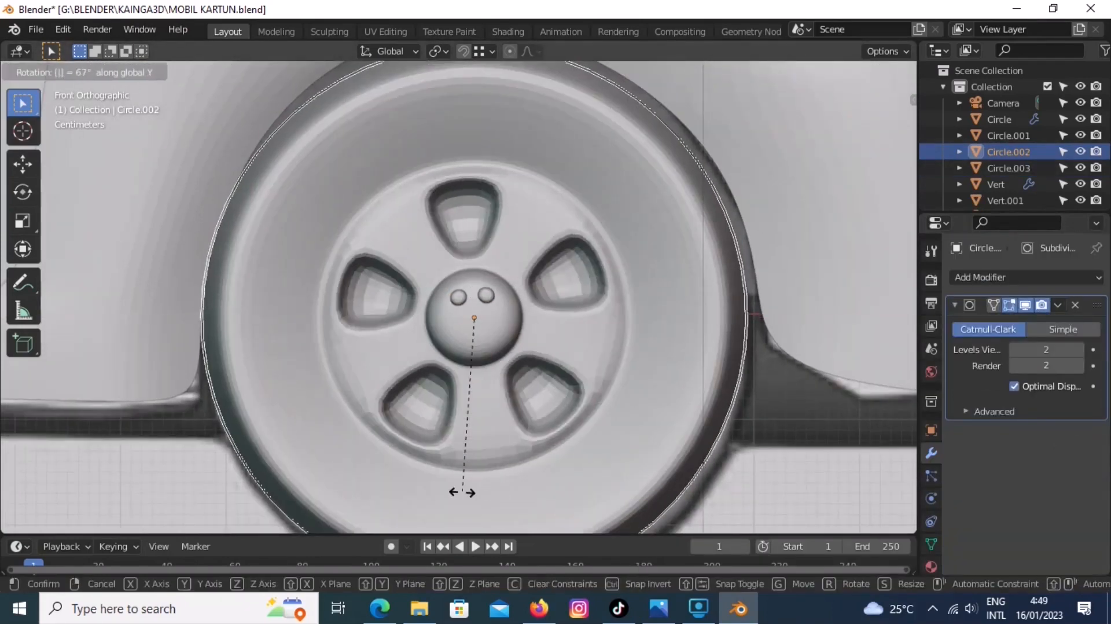
key(Return)
- Raise the bolt array's count to complete the ring on the hub and move the bolts along Y
click(1007, 168)
click(1078, 478)
middle_drag(439, 324, 550, 371)
key(g)
key(y)
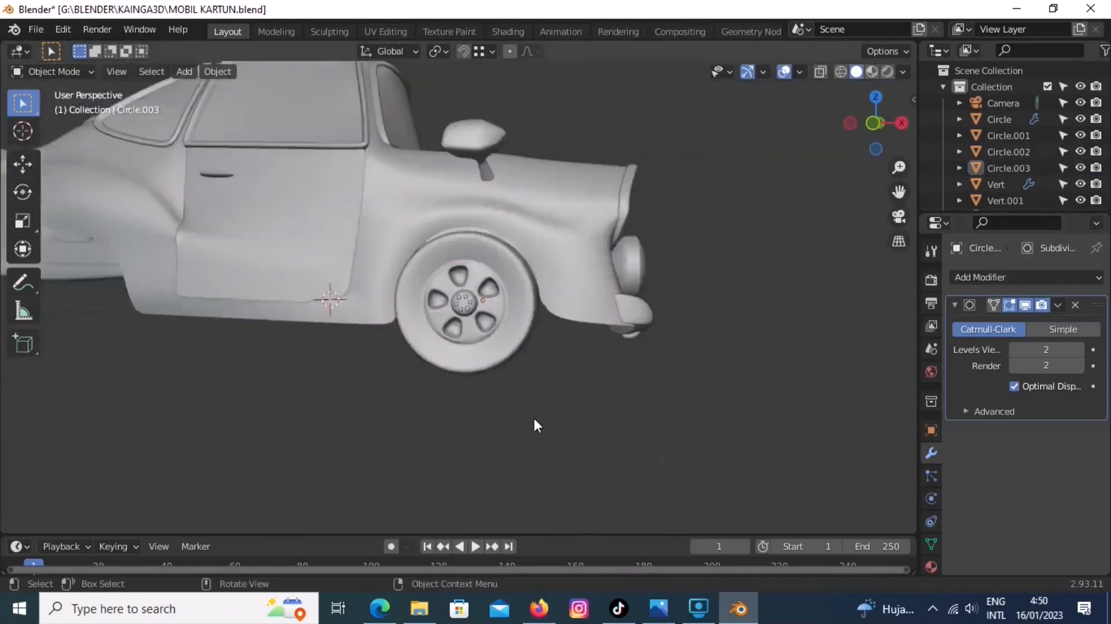
- Place a copy of the finished front wheel with its bolts in the rear wheel arch
scroll(533, 415, up, 3)
click(571, 366)
scroll(521, 367, down, 3)
click(559, 417)
scroll(560, 418, down, 1)
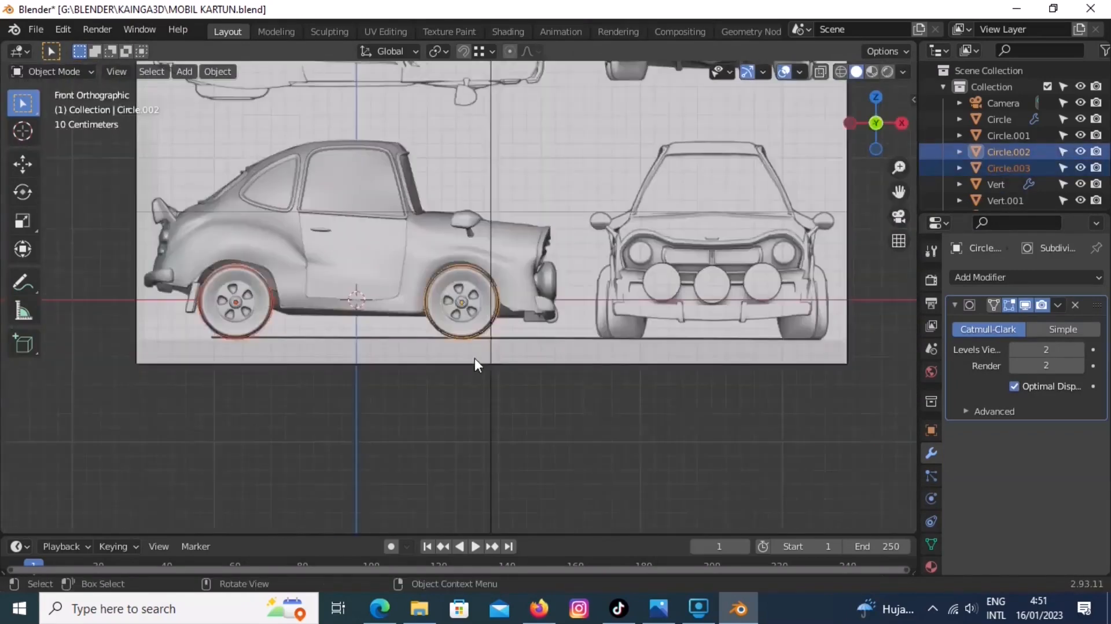
- Add Mirror modifiers to the front and rear wheels to create the wheels on the car's other side
scroll(475, 357, up, 2)
click(1026, 277)
click(789, 357)
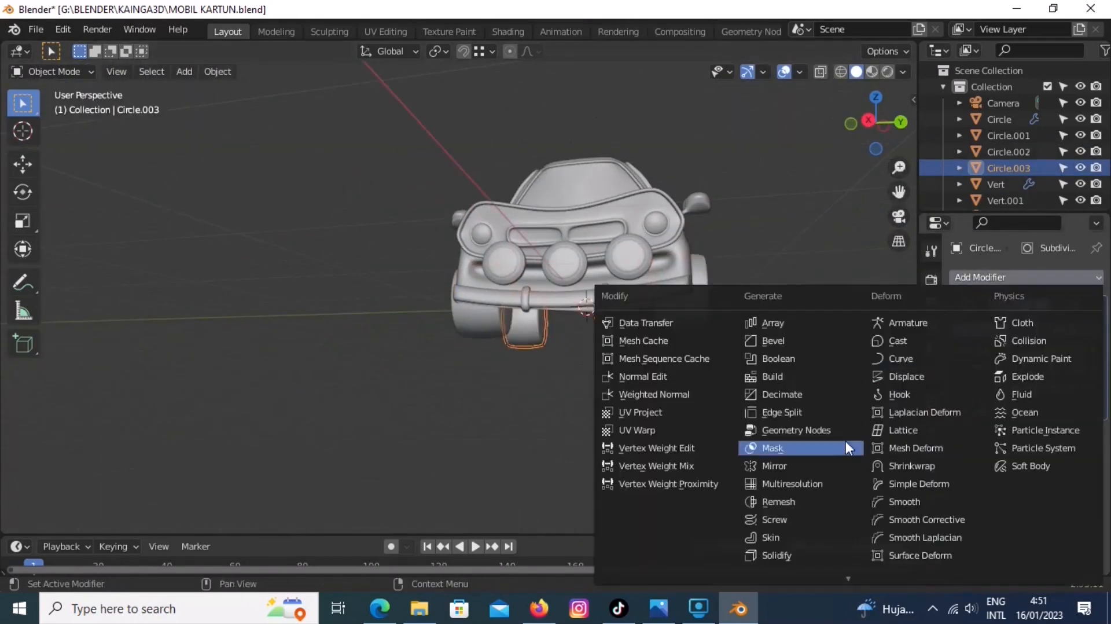
click(846, 441)
middle_drag(694, 376, 648, 338)
- Isolate the car body and extrude a vertex at the front underside -0.32817 m along X
click(689, 353)
key(Tab)
middle_drag(466, 332, 411, 248)
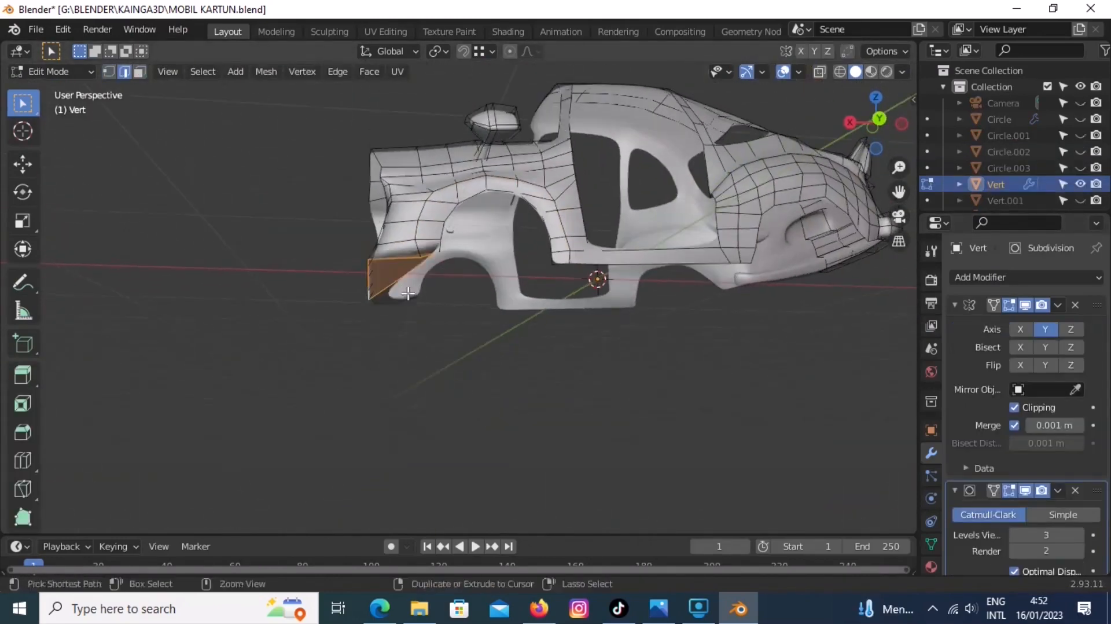
key(Tab)
middle_drag(407, 293, 379, 288)
click(453, 222)
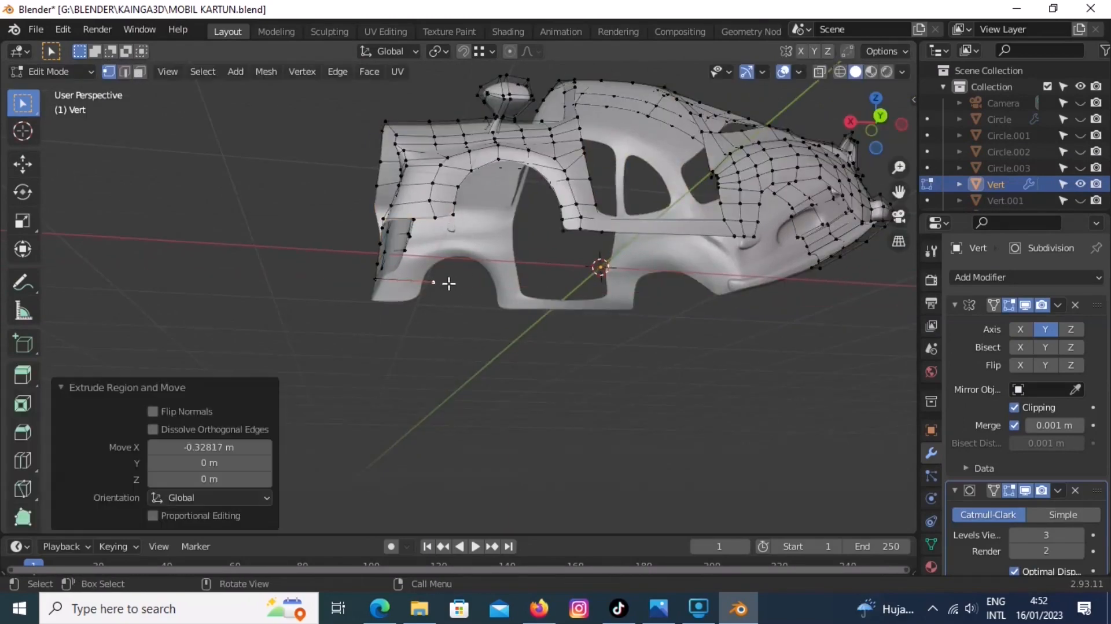
- Fill a face between the extruded underside edge and the edge at the front wheel arch
key(2)
click(428, 282)
ctrl+click(449, 218)
key(f)
- Extend the lower sill edge below the door about -0.76 m along global Y
middle_drag(456, 278, 515, 203)
ctrl+click(726, 185)
key(g)
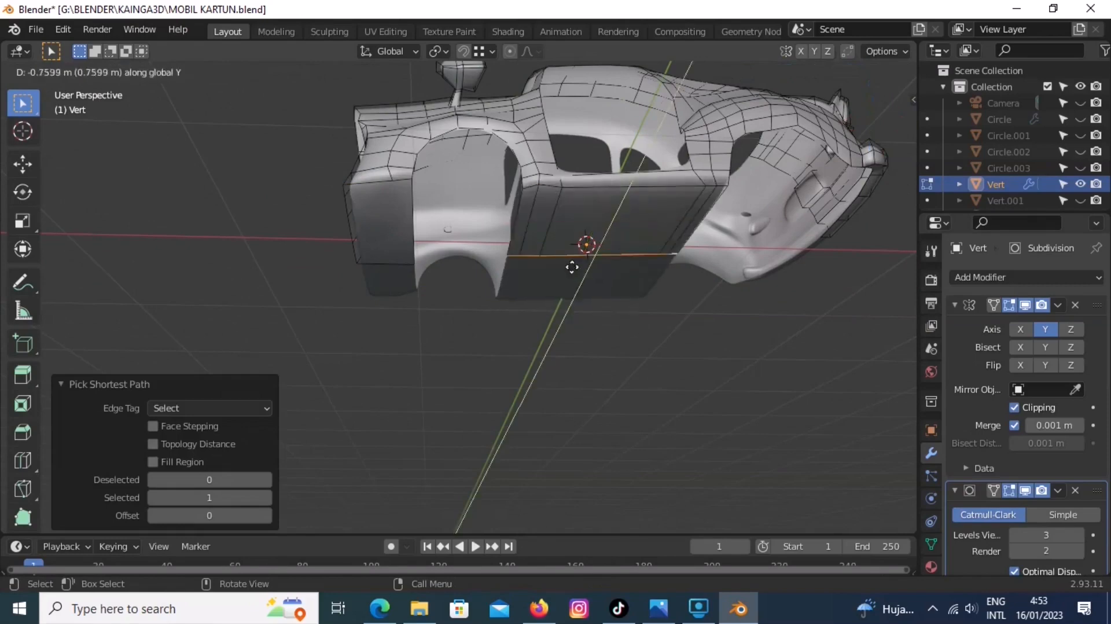
click(572, 269)
- Extrude a corner vertex of the body's underside along X beside the rear wheel arch
middle_drag(578, 269, 771, 221)
key(1)
click(683, 238)
key(e)
key(x)
click(727, 276)
key(2)
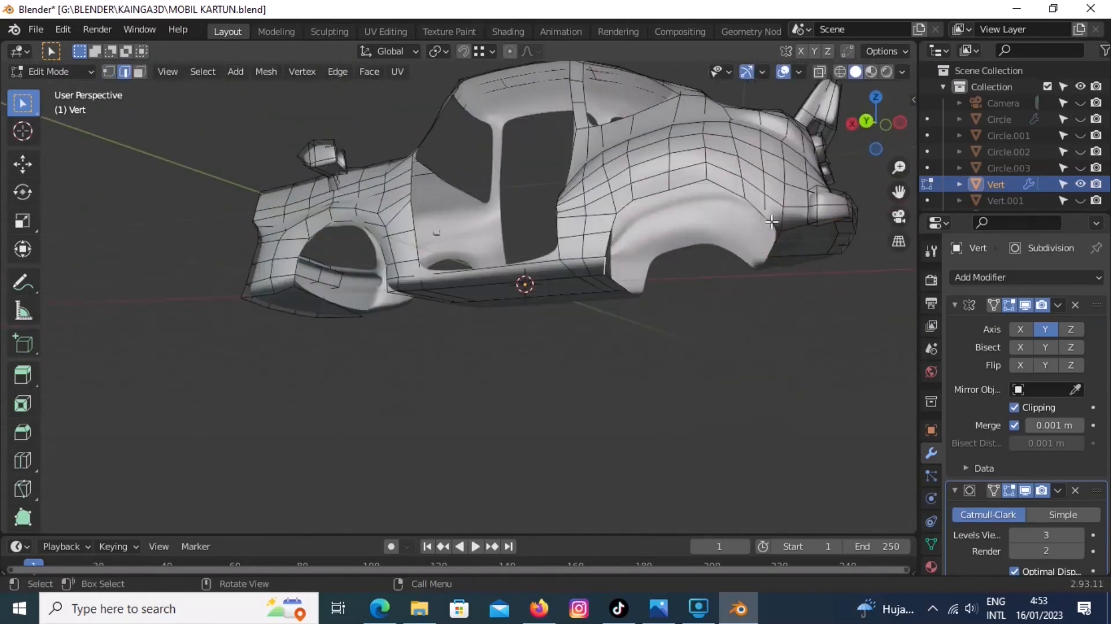
- Extrude the rear wheel arch's edge path inward along Y to form the wheel well
ctrl+click(773, 229)
key(e)
key(y)
click(689, 289)
- Extrude the front wheel arch's edge path inward to form the front wheel well
middle_drag(689, 290, 520, 267)
click(342, 274)
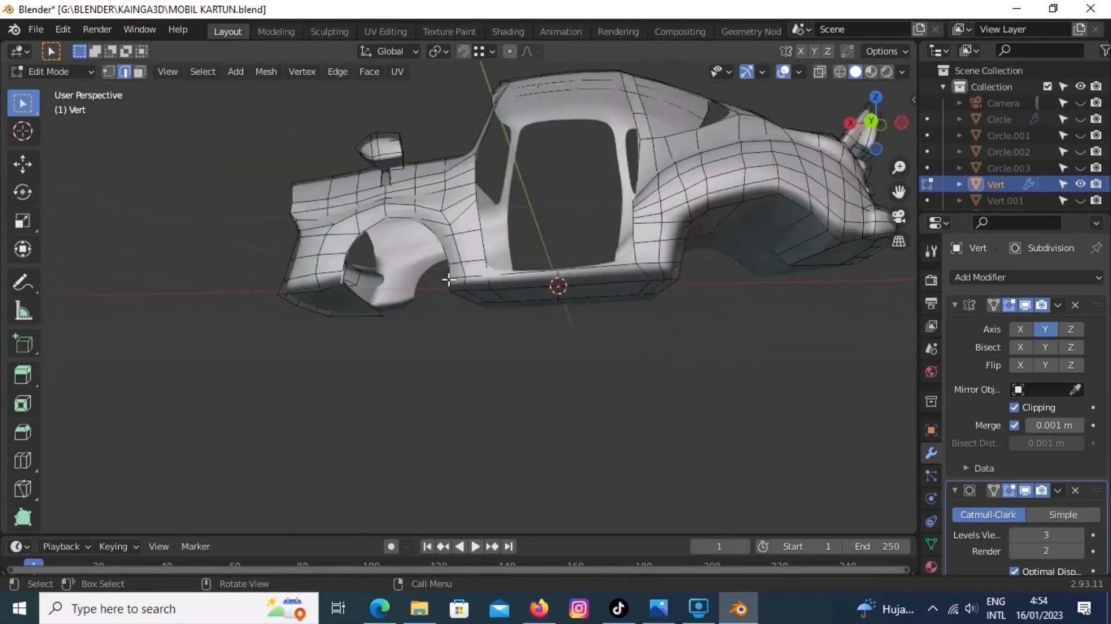
ctrl+click(448, 279)
middle_drag(448, 279, 387, 307)
key(1)
click(369, 310)
- Add supporting loop cuts in the wheel wells, sliding the front one to the arch edge with factor 0.976
key(ctrl+r)
click(411, 266)
click(502, 290)
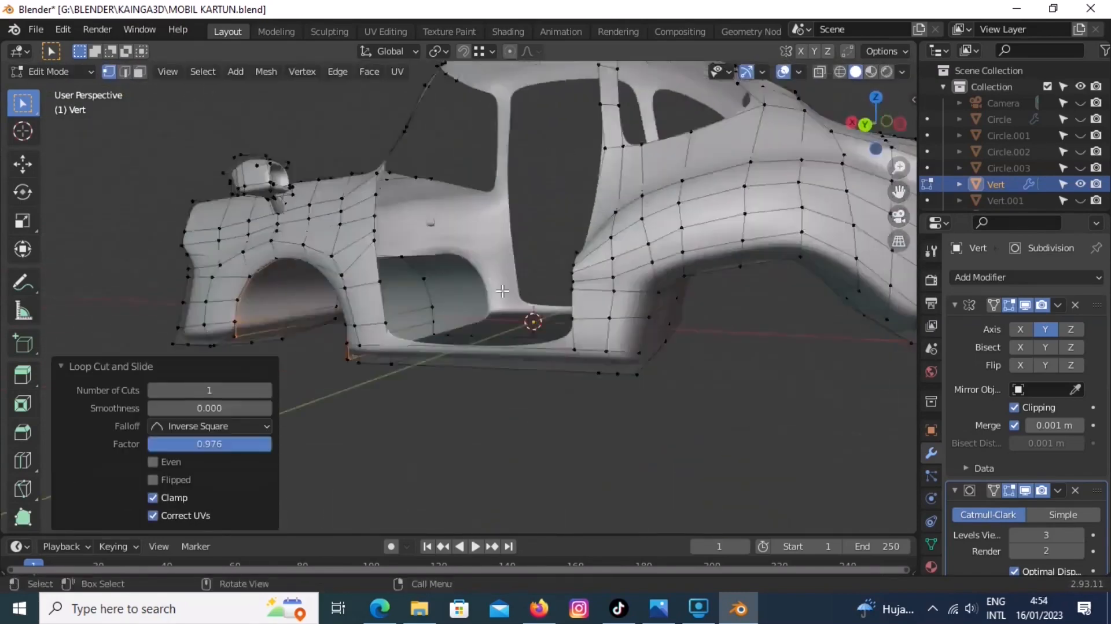
key(ctrl+r)
click(446, 297)
middle_drag(502, 290, 403, 243)
click(440, 277)
key(ctrl+r)
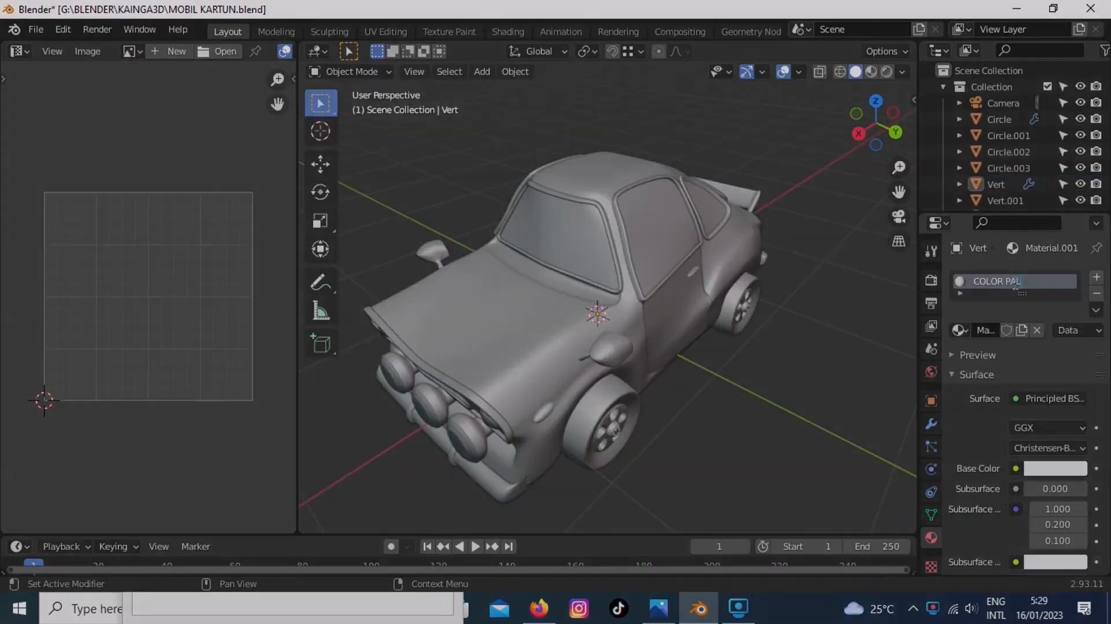
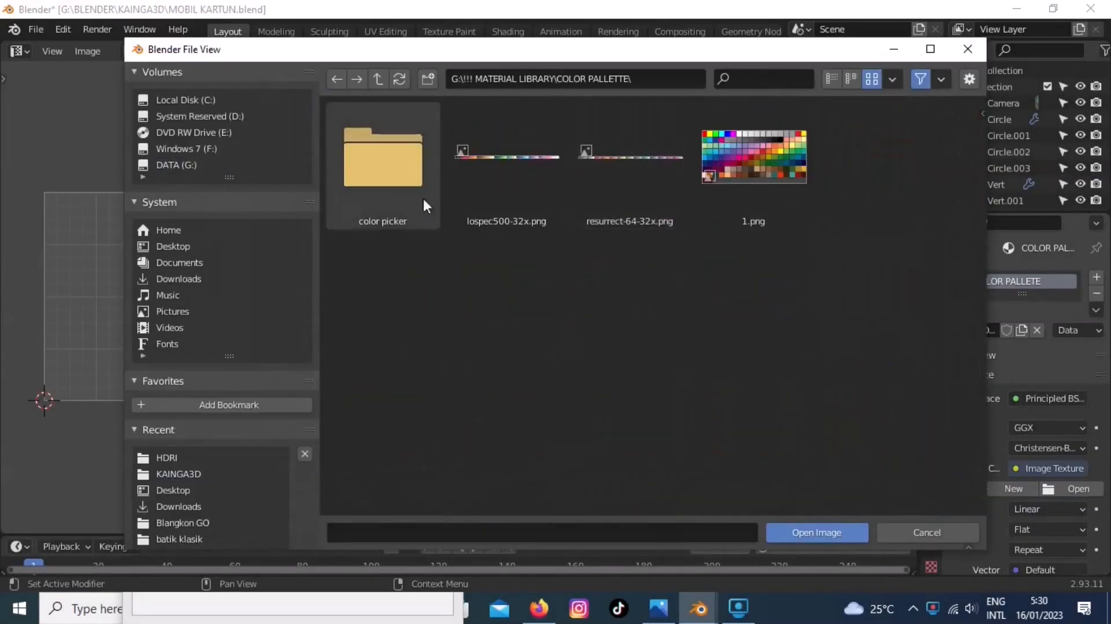
- Load ty-taikoncolor-24-8x.png from the color picker folder as the COLOR PALLETE material's base color texture
click(423, 200)
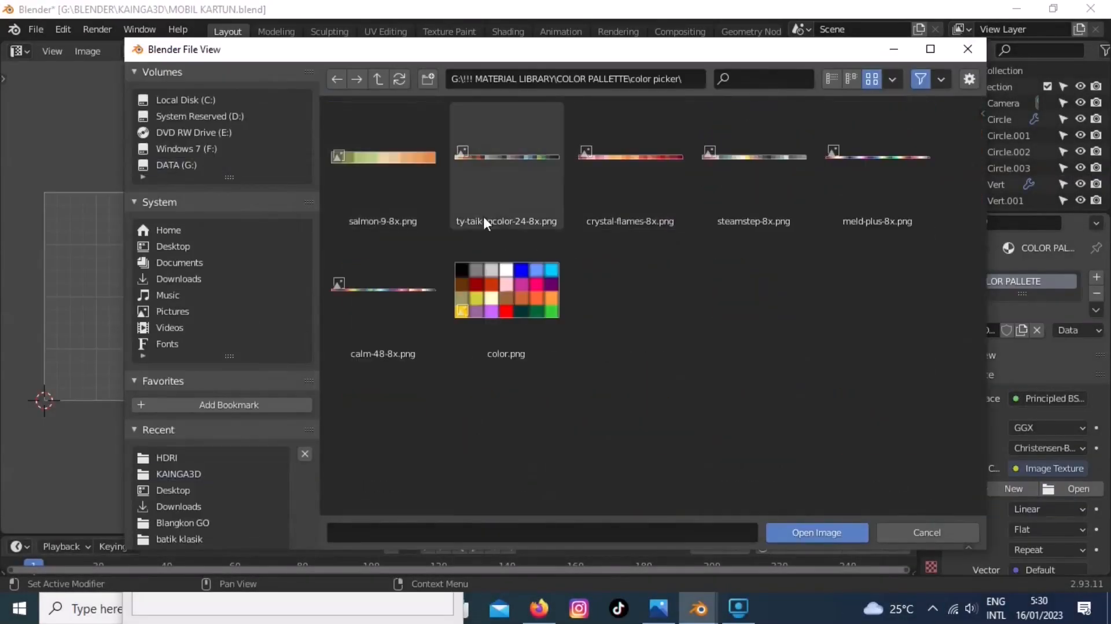
double_click(531, 158)
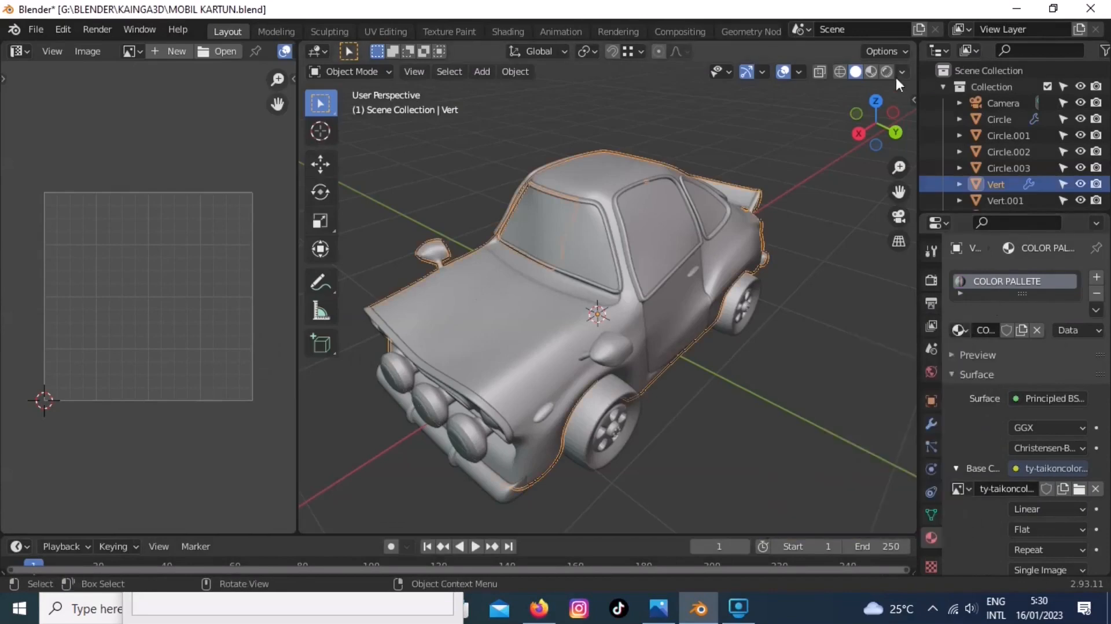
- Enable cavity in the viewport shading and set its type to Both
click(901, 71)
click(818, 419)
click(975, 419)
click(912, 472)
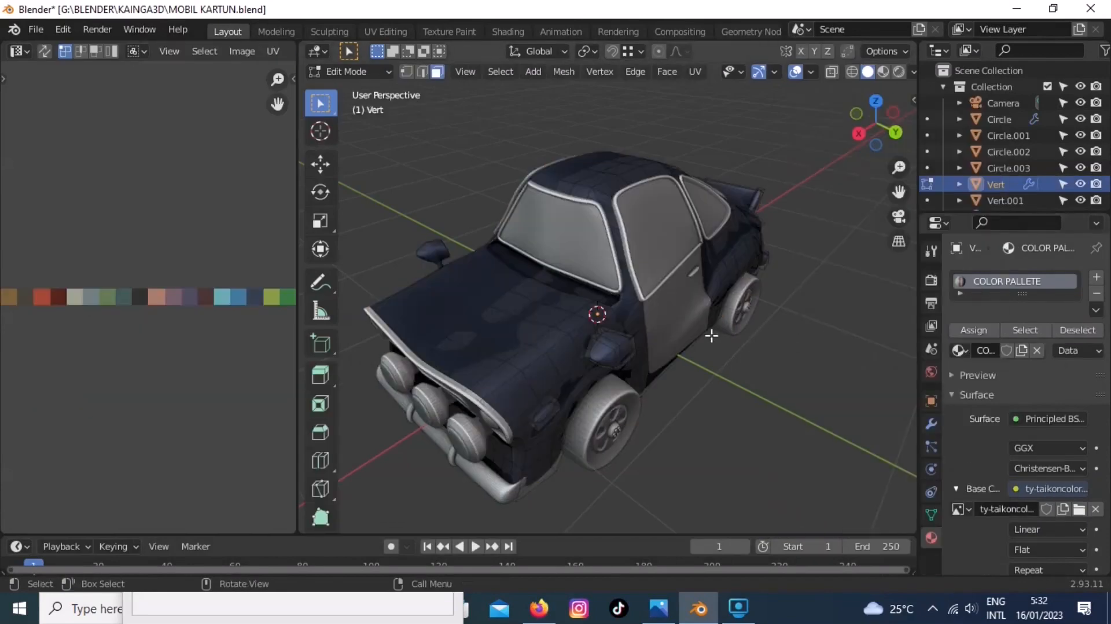
- Give the car door the COLOR PALLETE material and place its shrunken UVs on the dark navy swatch
key(Tab)
click(675, 322)
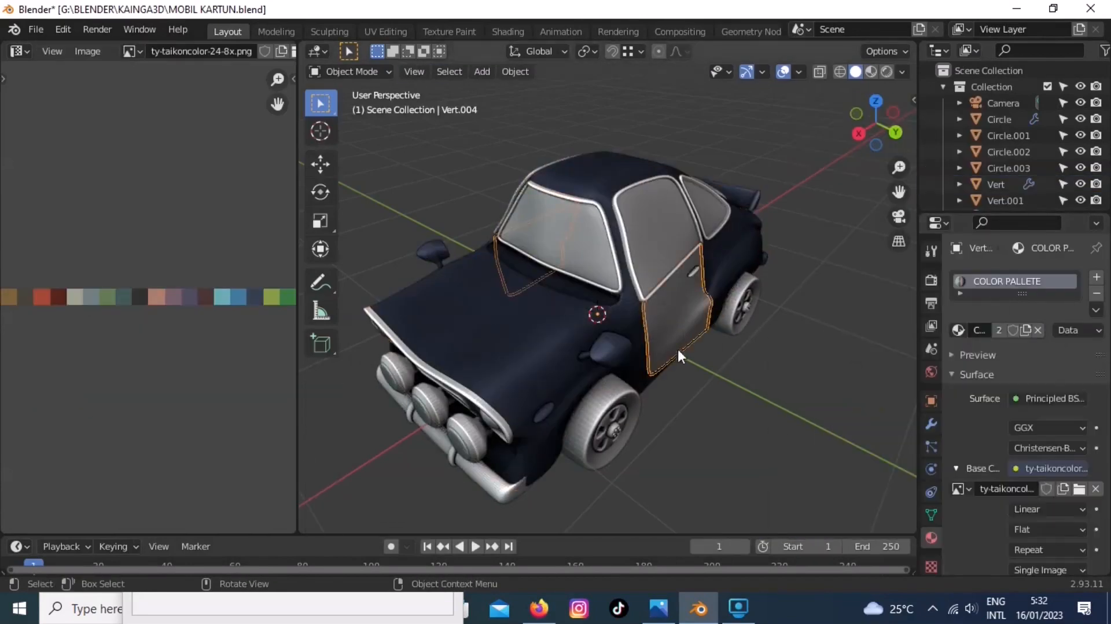
key(Tab)
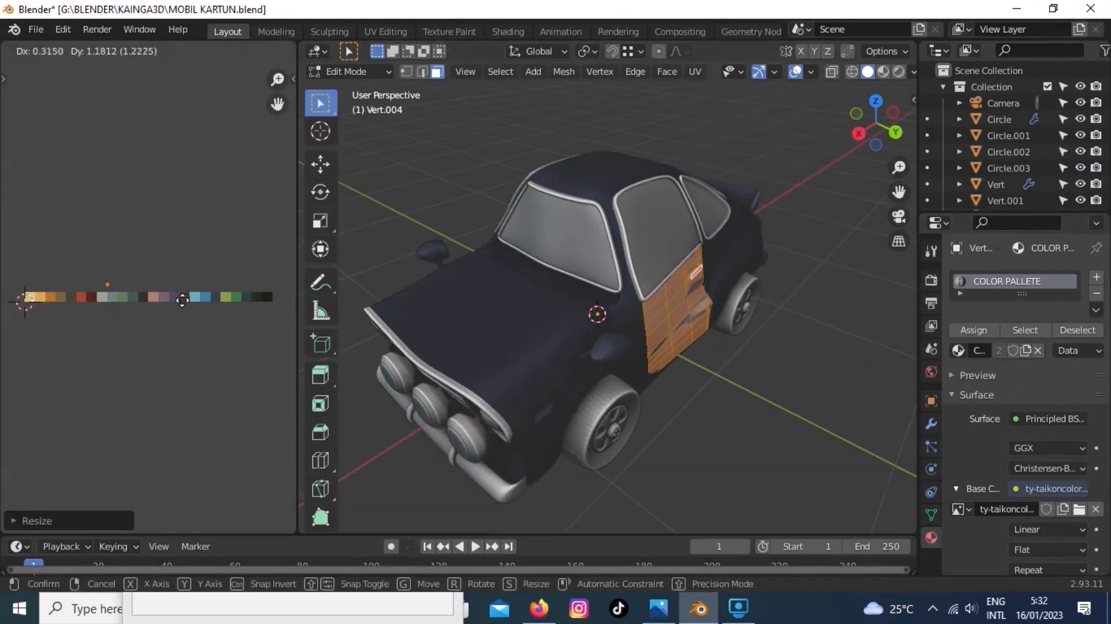
key(Tab)
mouse_move(698, 349)
middle_down()
mouse_move(610, 294)
mouse_move(723, 347)
middle_up()
- Switch the viewport shading to a glossy grey matcap with a warm highlight
click(901, 72)
click(883, 188)
click(784, 248)
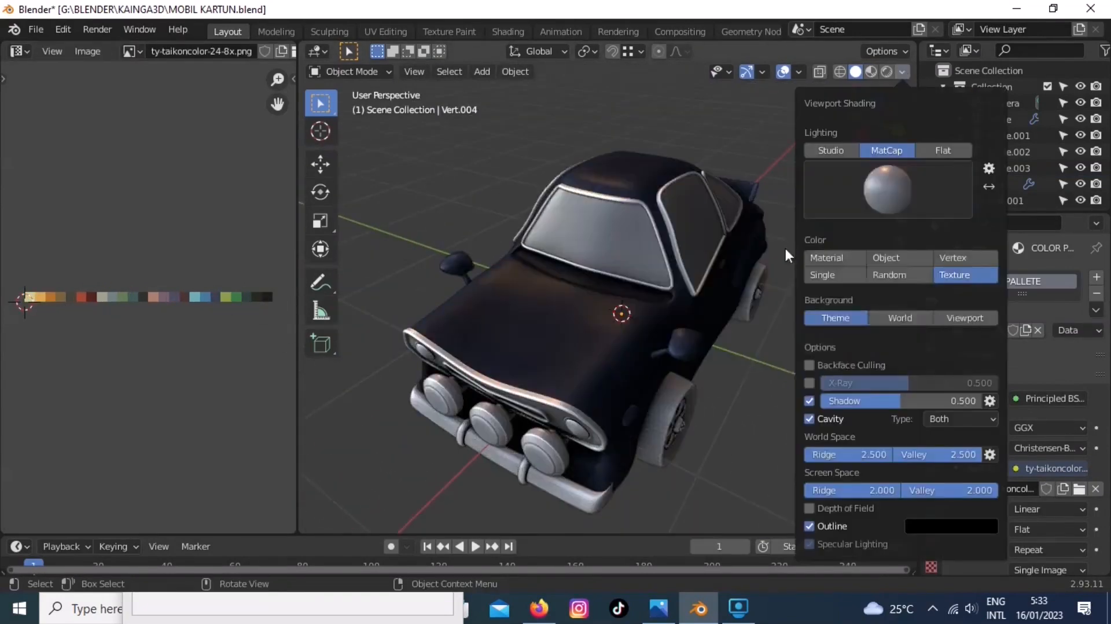
- Create a new material named CROM on the front side window frame
mouse_move(655, 296)
middle_down()
mouse_move(650, 267)
mouse_move(640, 279)
middle_up()
click(627, 218)
click(1096, 277)
click(1011, 329)
double_click(996, 281)
text(CROM)
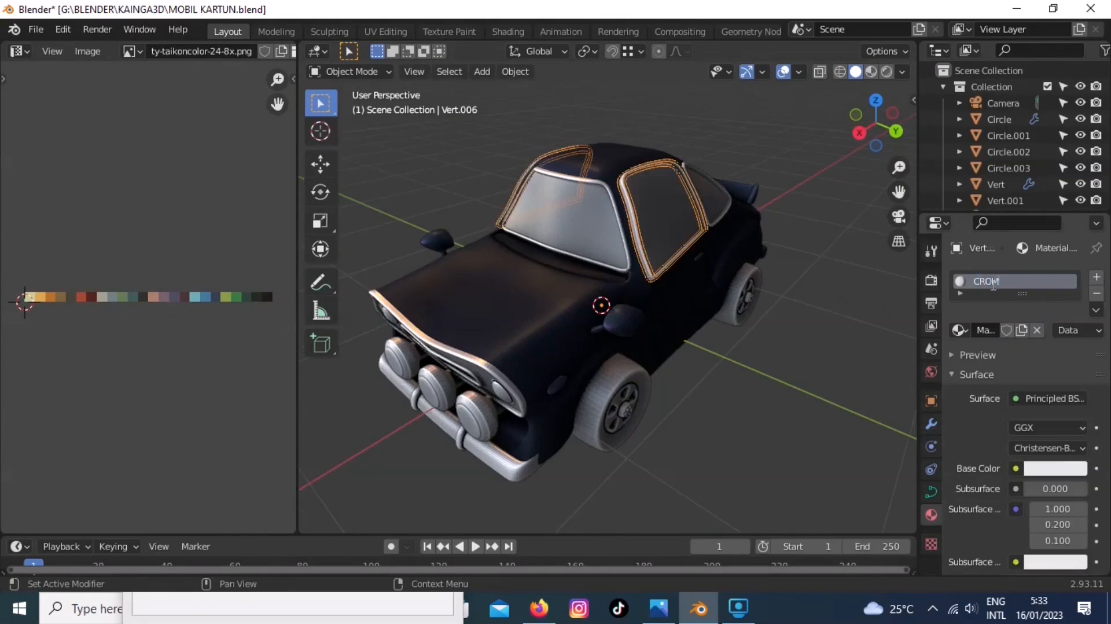
key(Return)
- Use the image pikist (4).jpg from the METAL folder as the CROM material's base color texture
click(1016, 468)
click(689, 324)
click(1073, 488)
double_click(429, 299)
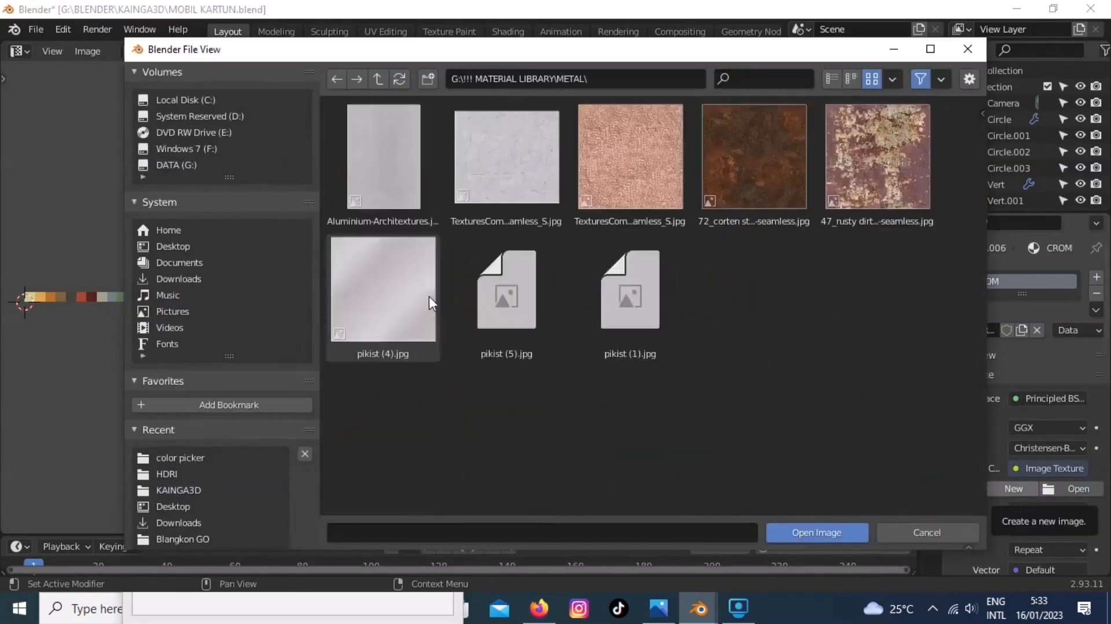
double_click(427, 298)
- Convert the front side window frame from a curve to a mesh
scroll(625, 232, up, 2)
middle_drag(630, 185, 601, 179)
key(Tab)
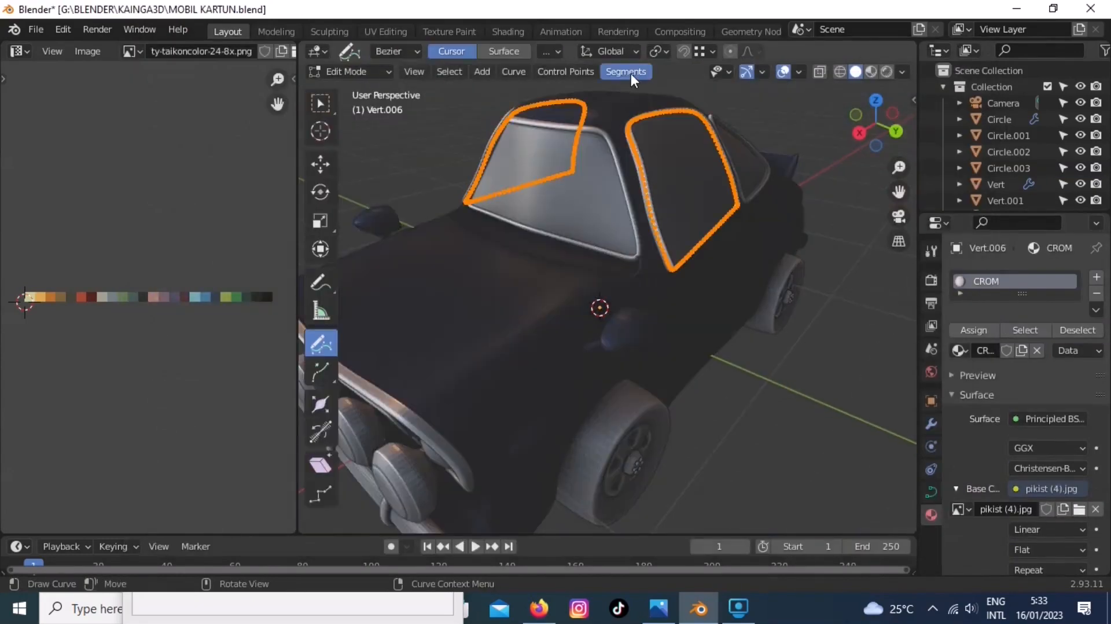
key(Tab)
right_click(639, 163)
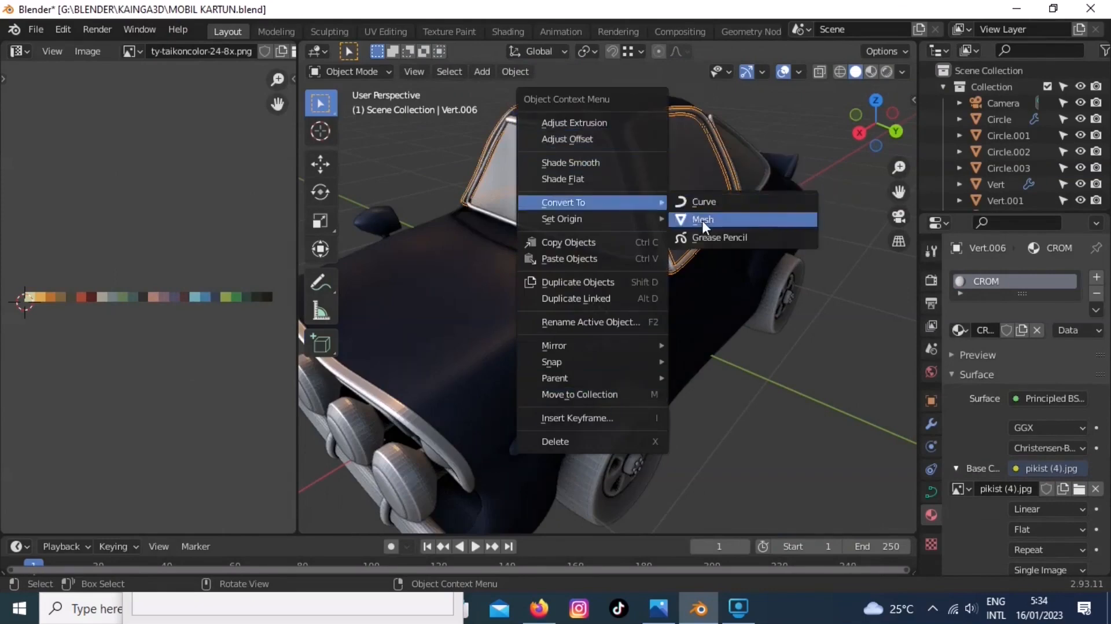
click(703, 221)
- Unwrap all faces of the converted side window frame onto the metal texture
key(Tab)
key(a)
scroll(157, 351, down, 6)
click(694, 72)
click(730, 171)
key(alt+a)
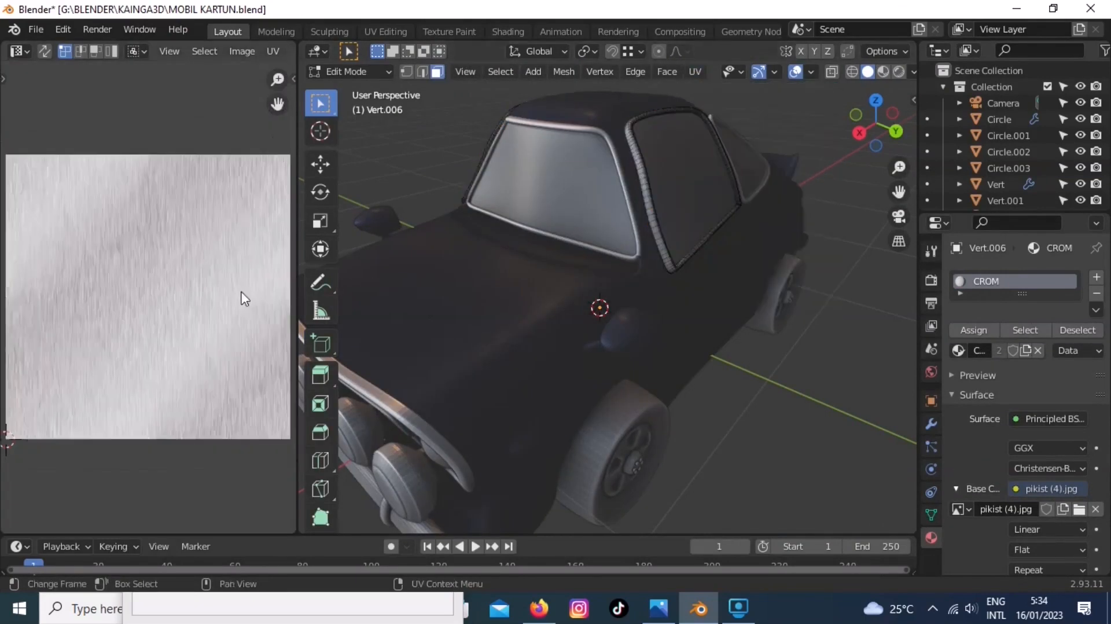
key(Tab)
- Convert the windshield frame, rear window frame and front trim curves to meshes
click(796, 365)
click(624, 195)
right_click(625, 196)
mouse_move(626, 196)
click(681, 212)
middle_drag(680, 211, 615, 228)
click(609, 238)
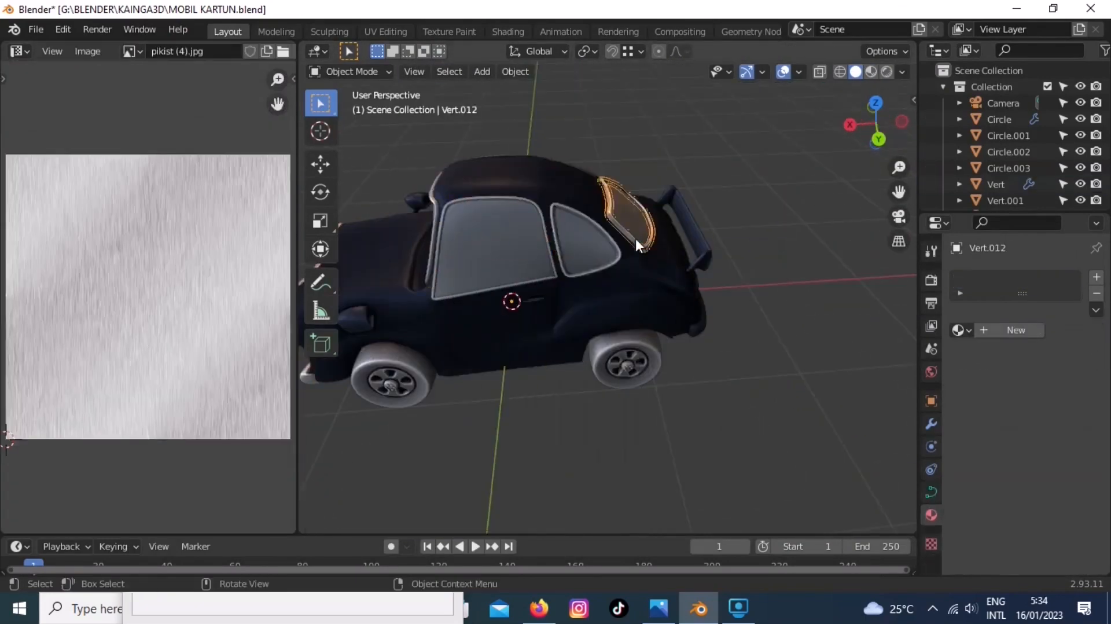
right_click(636, 238)
click(752, 249)
middle_drag(492, 260, 599, 276)
click(591, 323)
right_click(591, 322)
click(694, 338)
- Unwrap the whole front bumper with Smart UV Project at a 66° angle limit and zero island margin
middle_drag(592, 324, 561, 346)
click(506, 367)
key(Tab)
key(a)
click(695, 72)
click(717, 89)
click(695, 72)
click(730, 110)
click(728, 242)
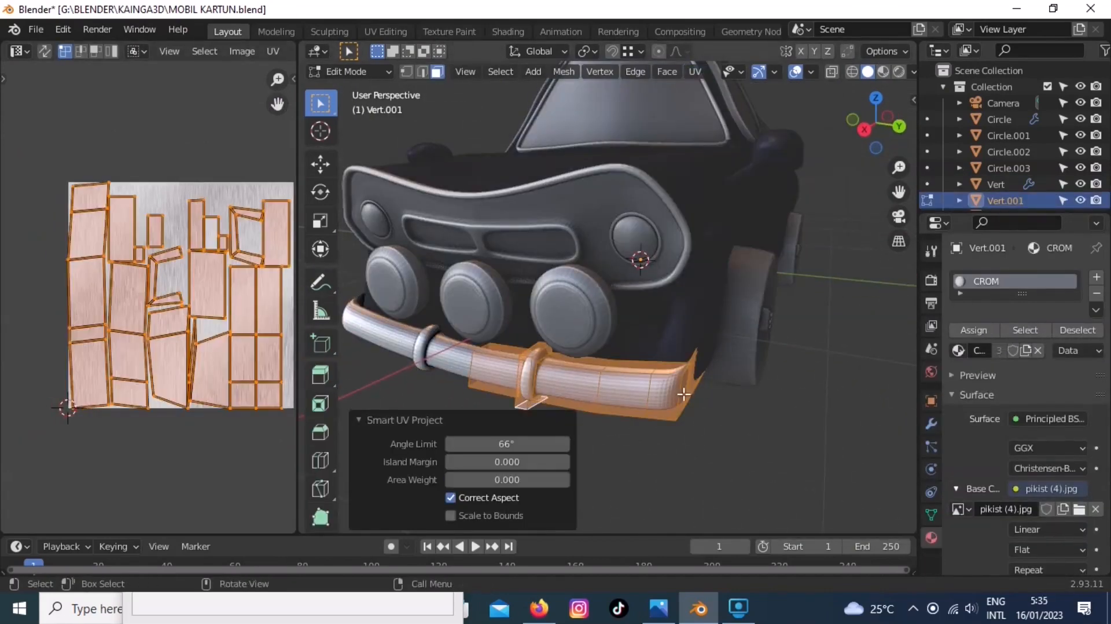
key(Tab)
- Assign the existing CROM material to the windshield frame
middle_drag(684, 394, 543, 227)
click(560, 266)
click(964, 330)
click(983, 370)
- Assign the existing CROM material to the rear quarter window frame and the front fascia trim
scroll(570, 258, up, 3)
click(570, 258)
click(698, 204)
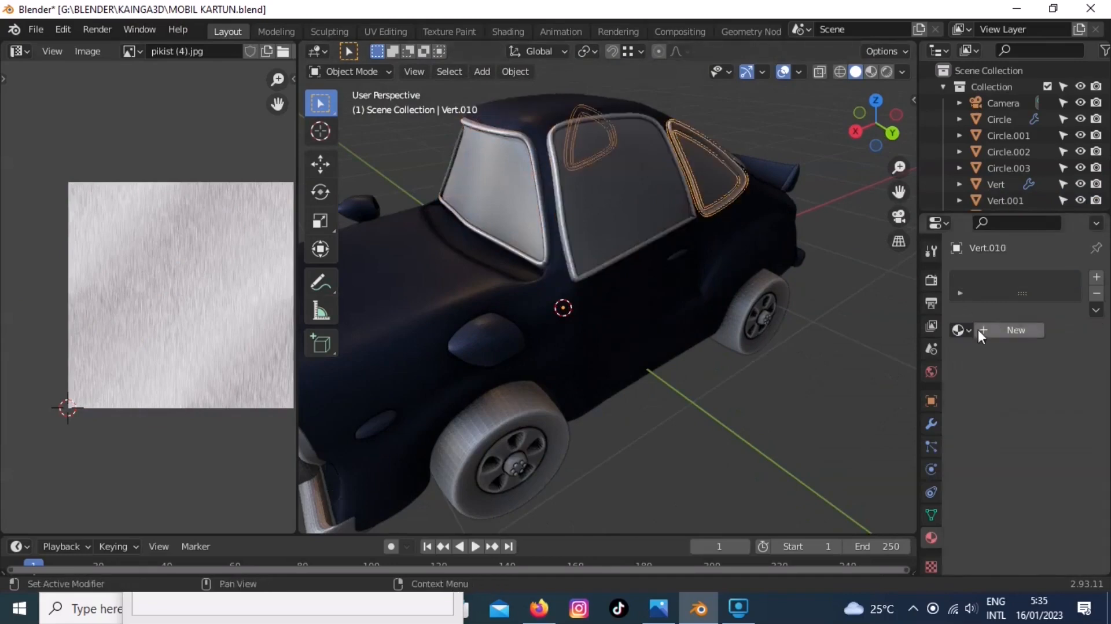
click(963, 330)
click(984, 370)
middle_drag(781, 261, 613, 303)
click(613, 304)
click(964, 330)
click(983, 370)
- Assign the COLOR PALLETE material to the front fascia panel, unwrap all its faces and place their UVs on the dark navy swatch
middle_drag(723, 251, 623, 281)
click(614, 258)
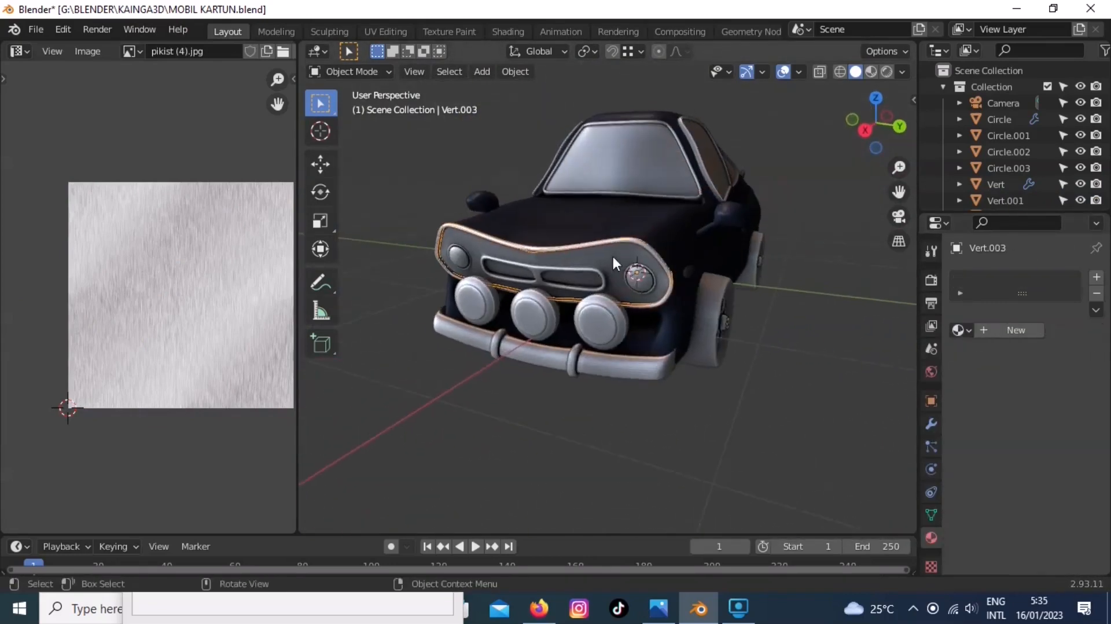
click(962, 331)
click(891, 355)
key(Tab)
key(a)
click(695, 72)
click(717, 90)
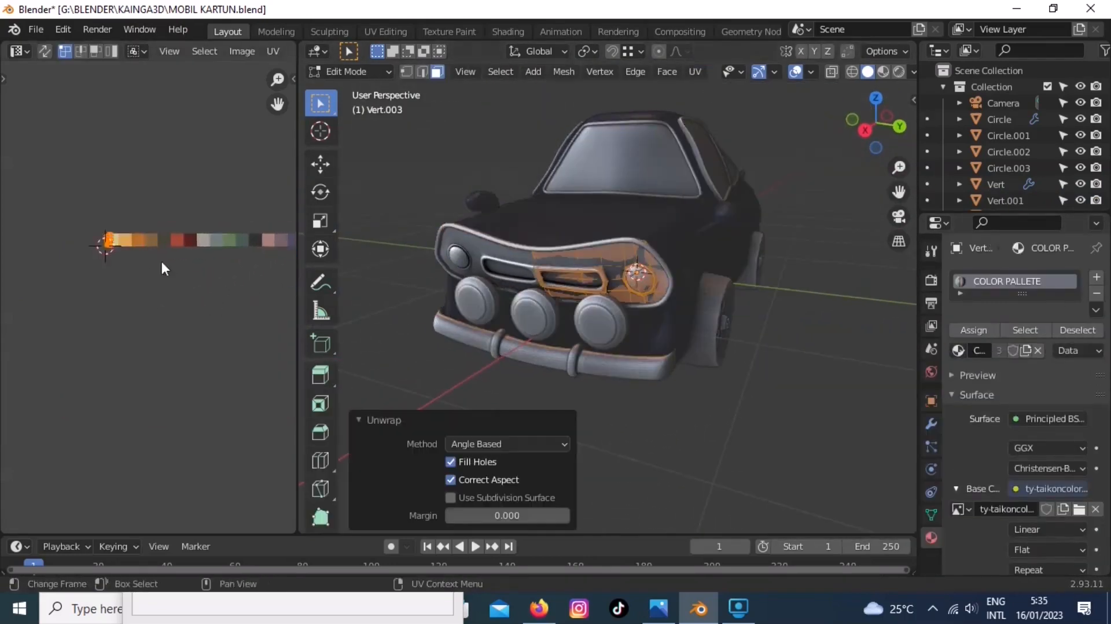
key(Tab)
scroll(555, 271, up, 2)
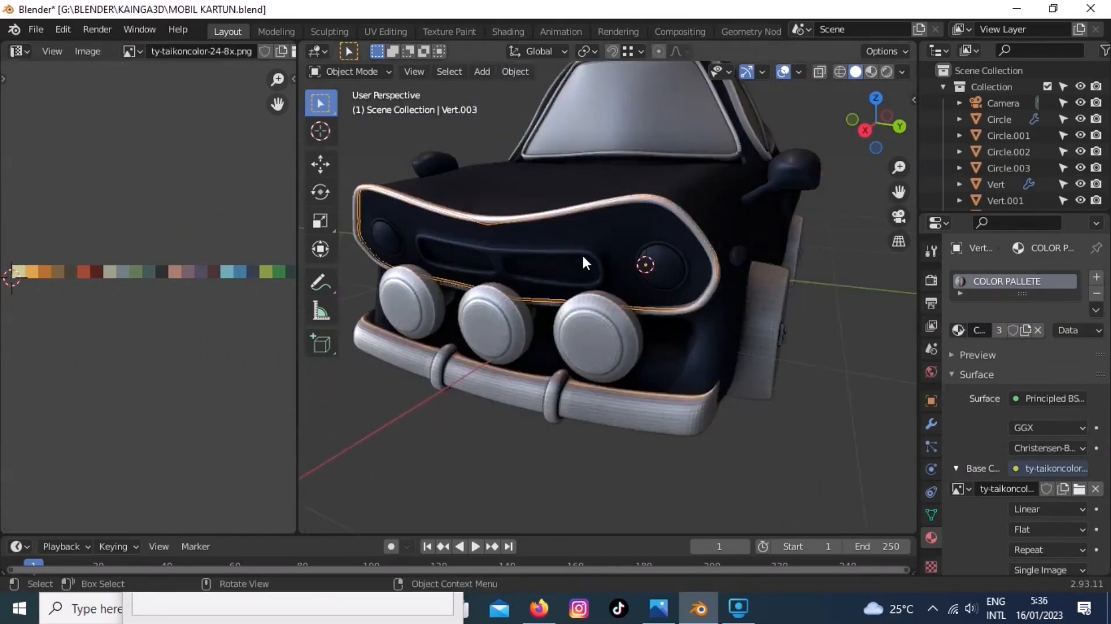
- Recolor the raised grille frame faces by moving their UVs onto the gray palette swatch
key(Tab)
scroll(583, 262, up, 3)
key(alt+a)
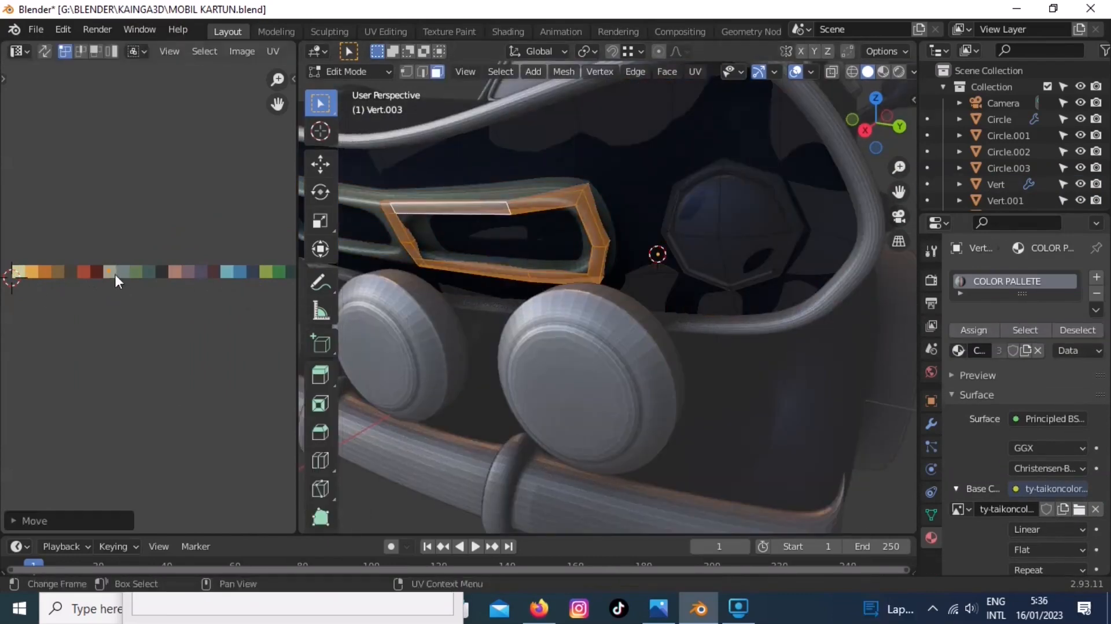
key(Tab)
- Apply the COLOR PALLETE material to the front wheel and select all of its tire faces
scroll(766, 373, down, 5)
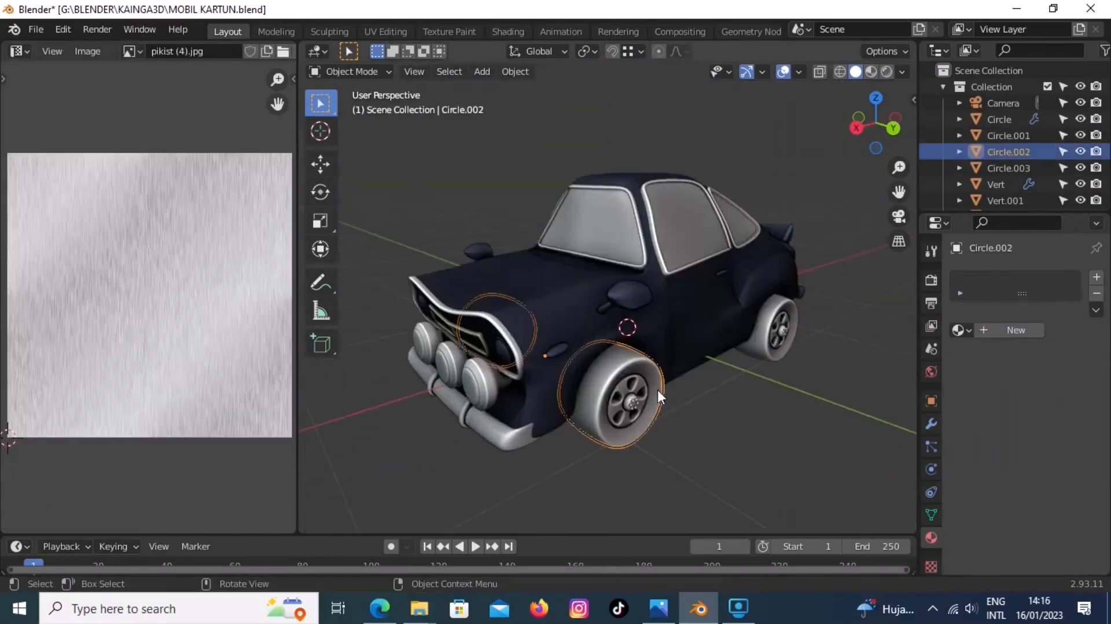
key(a)
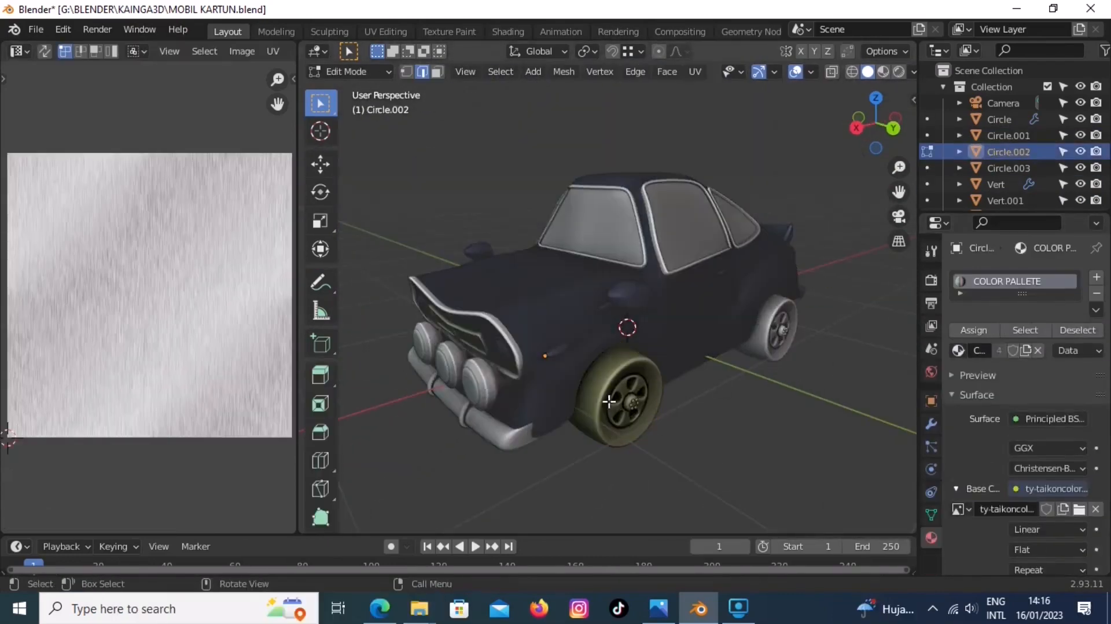
middle_drag(608, 401, 758, 392)
scroll(712, 267, up, 3)
key(3)
click(707, 311)
shift+click(710, 333)
ctrl+shift+click(652, 218)
key(alt+z)
shift+click(740, 328)
middle_drag(739, 329, 640, 354)
ctrl+click(752, 323)
key(alt+z)
key(ctrl+KP_Add)
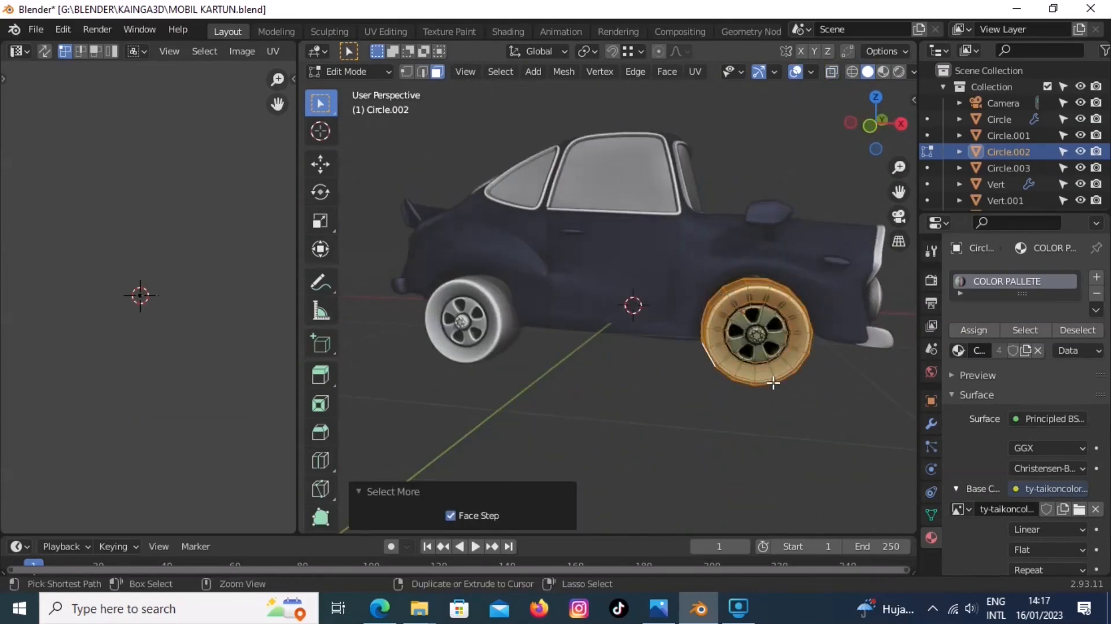
- Unwrap the selected tire faces, shrink their UVs and place them on the black palette swatch
click(19, 51)
click(55, 132)
click(695, 72)
click(704, 92)
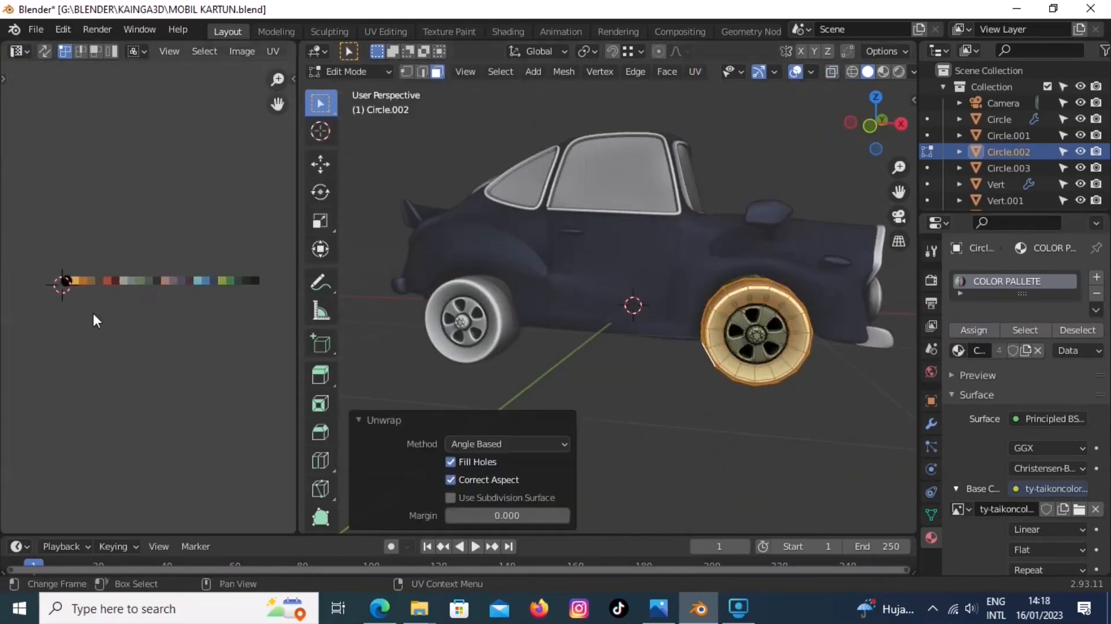
key(s)
click(95, 307)
middle_drag(675, 336, 440, 227)
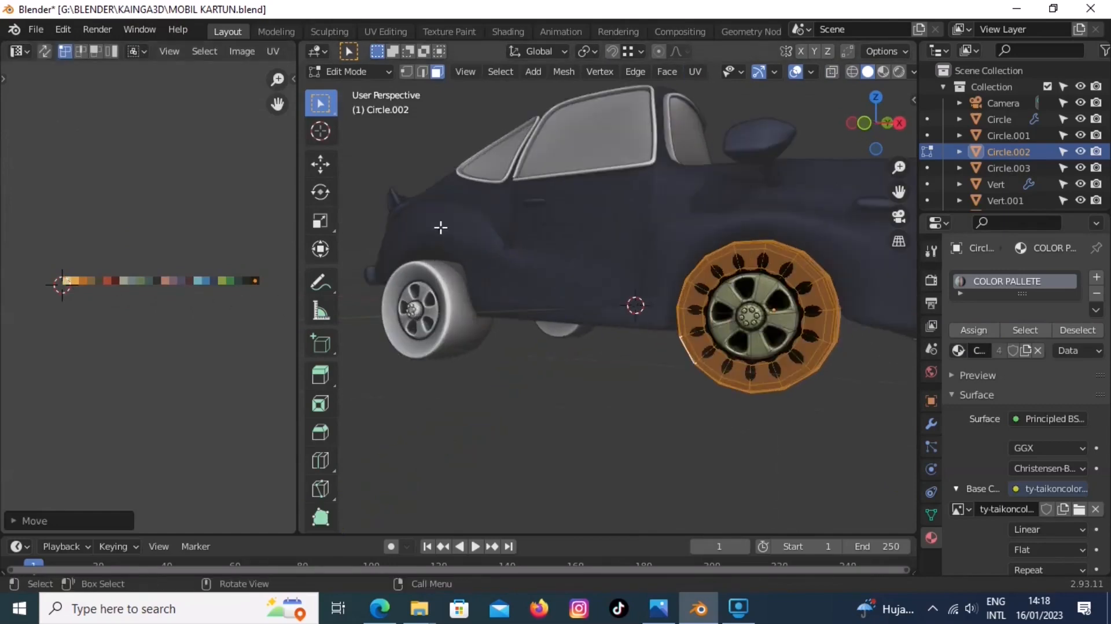
- Invert the selection to the front wheel's rim and assign it the CROM material in a second material slot
click(497, 75)
click(509, 124)
middle_drag(856, 334, 825, 344)
click(959, 351)
click(1095, 278)
click(959, 388)
click(839, 210)
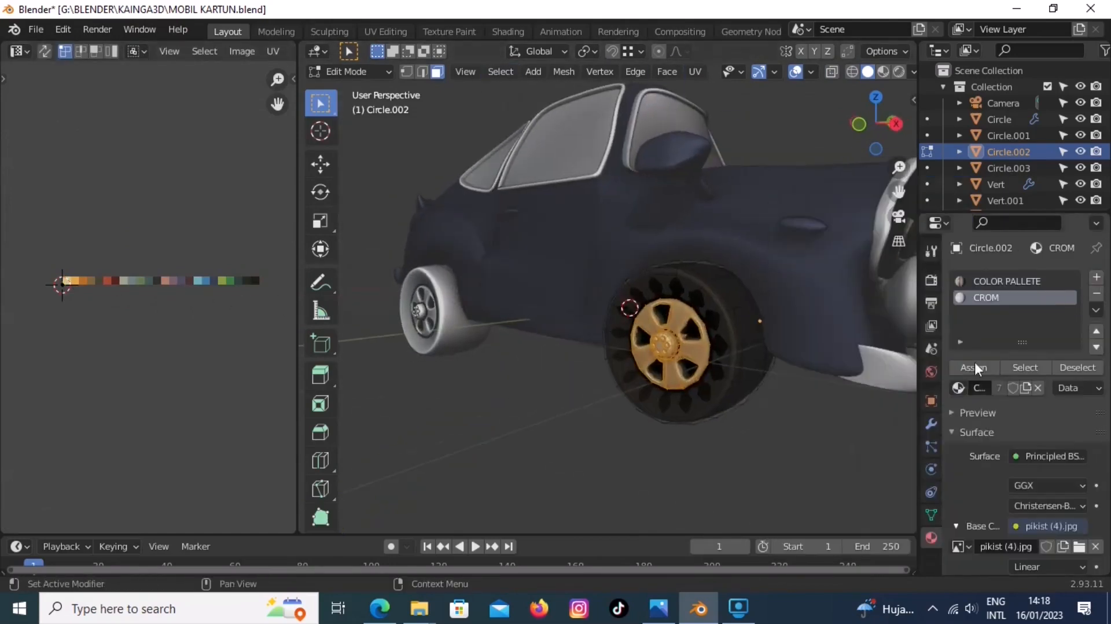
key(Tab)
- Replace the untextured rear wheel with a duplicate of the front wheel, moved along X to the rear wheel arch
middle_drag(647, 379, 531, 324)
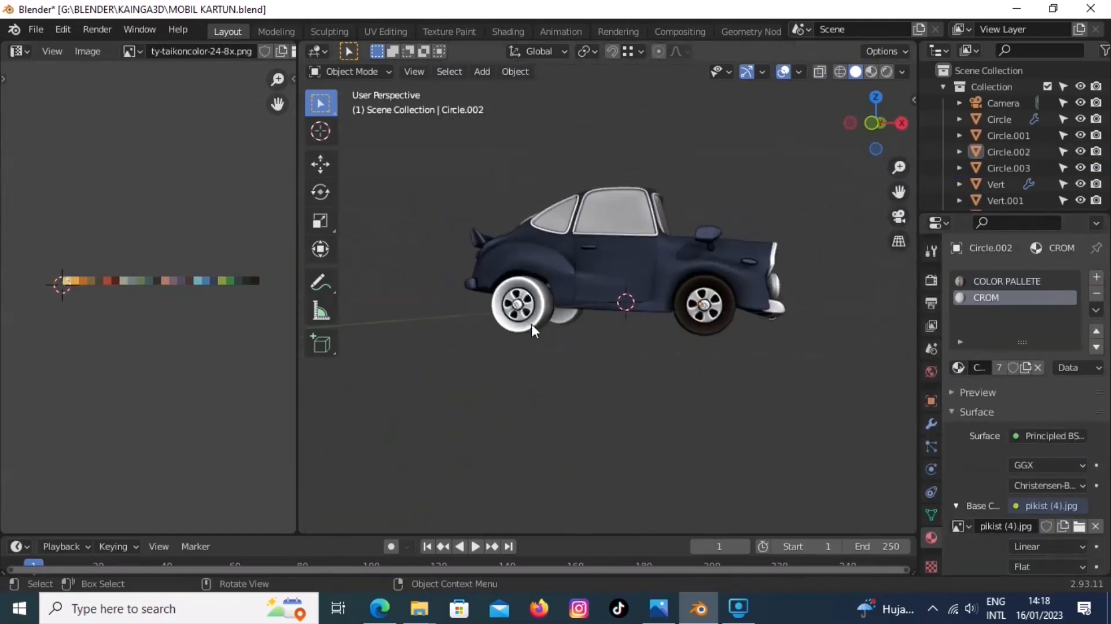
click(537, 322)
key(KP_1)
scroll(536, 321, up, 2)
click(728, 331)
key(shift+d)
key(x)
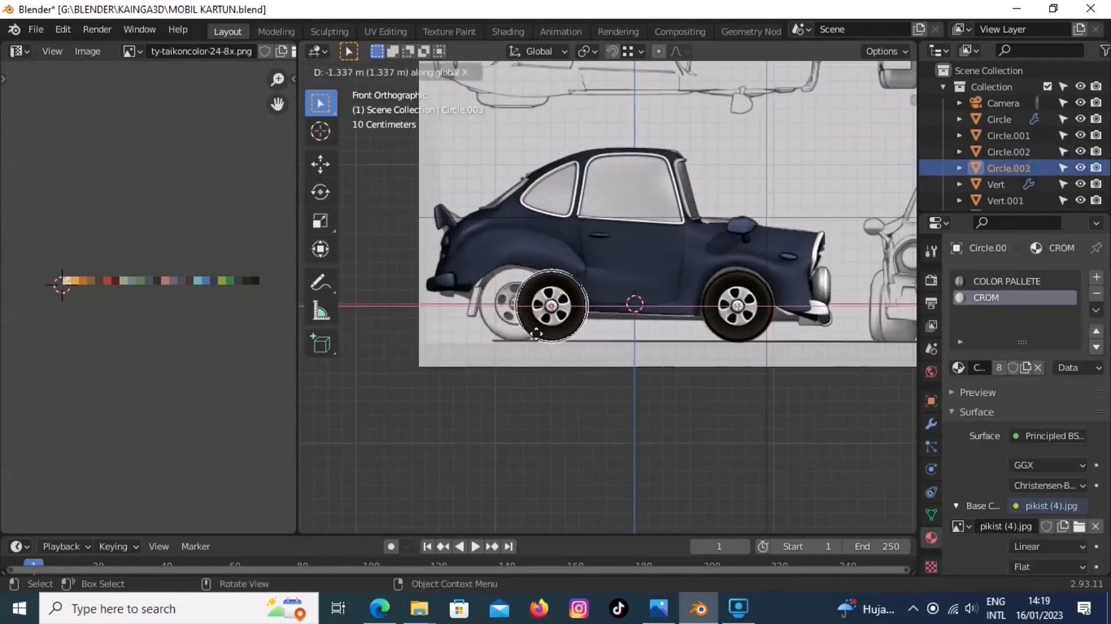
click(506, 330)
- Select the rear bumper faces and move their UVs onto the gray palette swatch
middle_drag(520, 333, 681, 361)
scroll(665, 353, down, 2)
middle_drag(564, 313, 596, 320)
click(538, 319)
key(Tab)
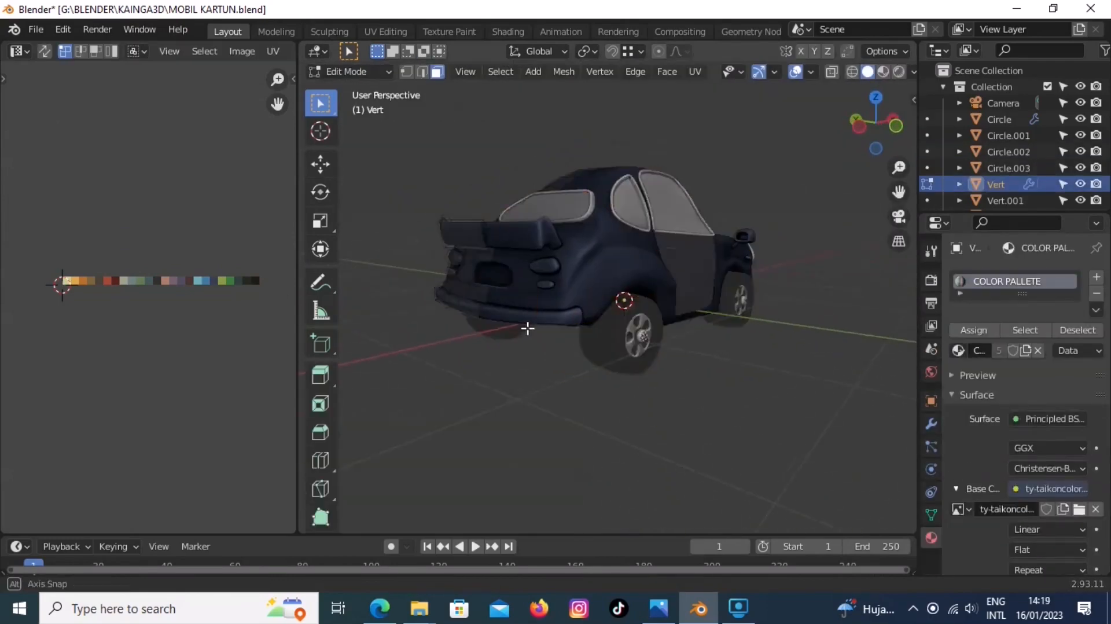
click(689, 327)
middle_drag(526, 328, 699, 346)
ctrl+shift+click(685, 324)
shift+click(709, 331)
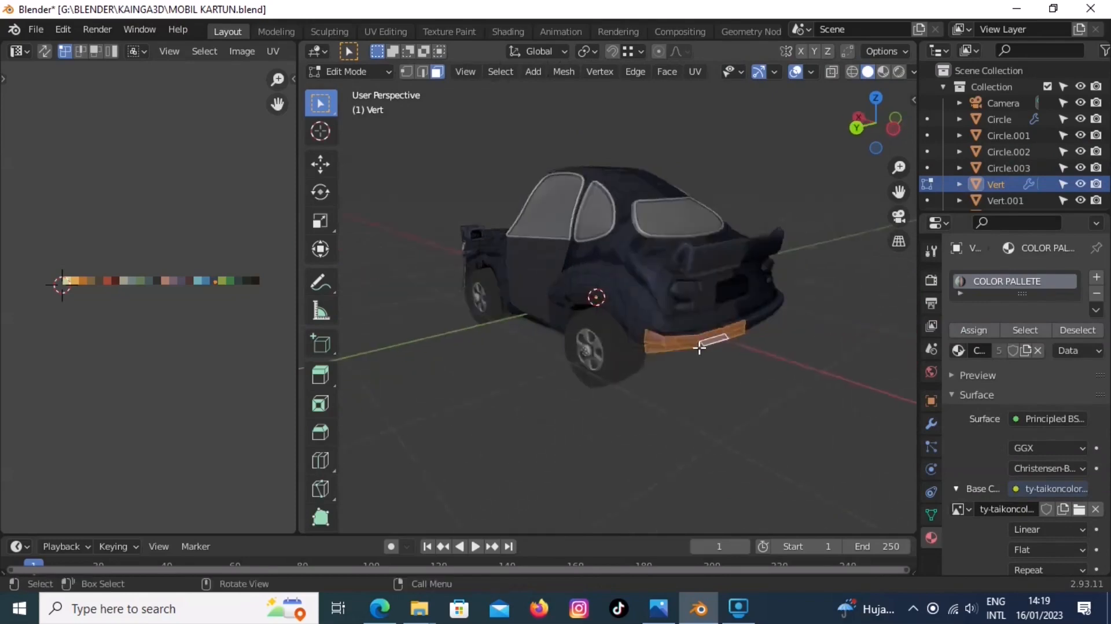
scroll(703, 348, up, 2)
key(ctrl+KP_Add)
scroll(753, 382, up, 1)
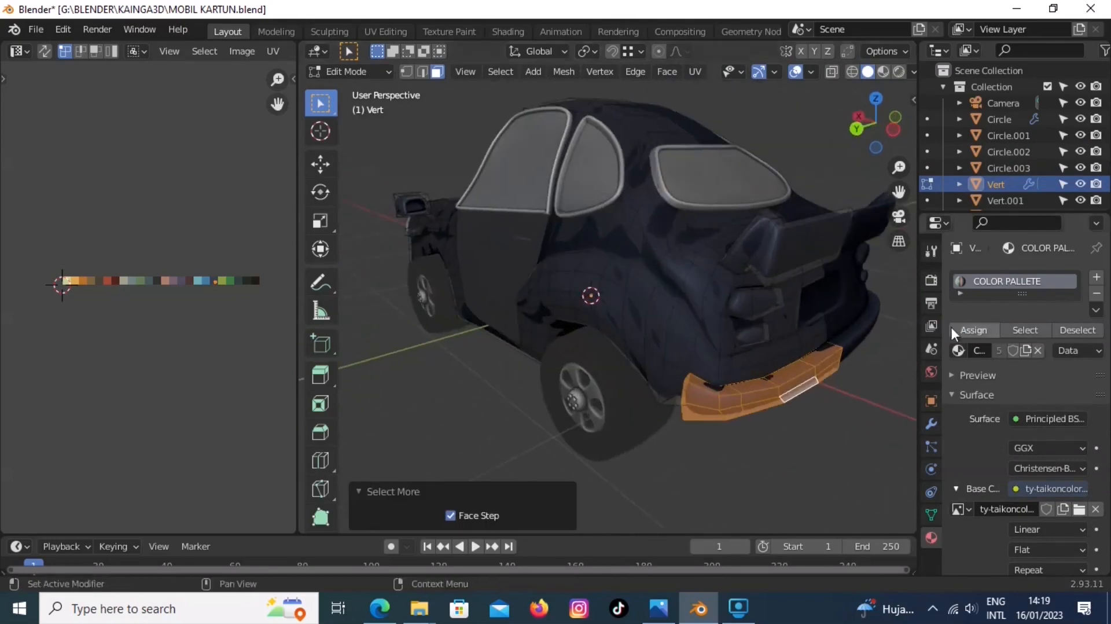
click(109, 305)
key(Tab)
- Recolor the upper tail light faces by moving their UVs onto the amber palette swatch
middle_drag(666, 405, 603, 335)
key(Tab)
click(586, 360)
key(ctrl+KP_Add)
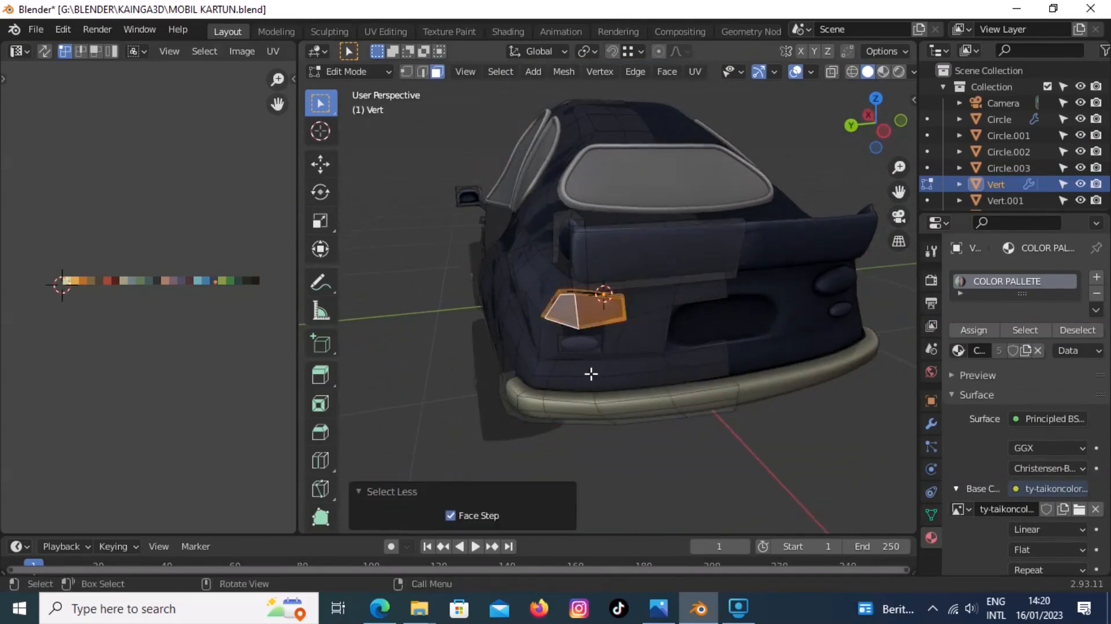
click(83, 294)
middle_drag(503, 352, 525, 302)
scroll(525, 301, up, 3)
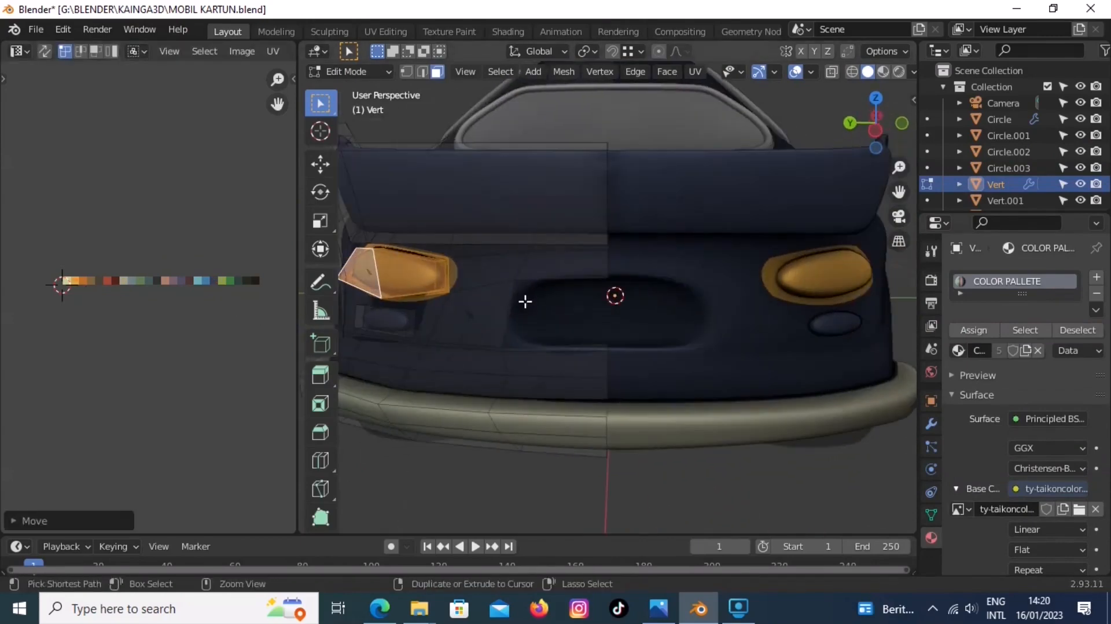
click(81, 296)
- Recolor the small lower tail light faces by moving their UVs onto the red palette swatch
click(392, 322)
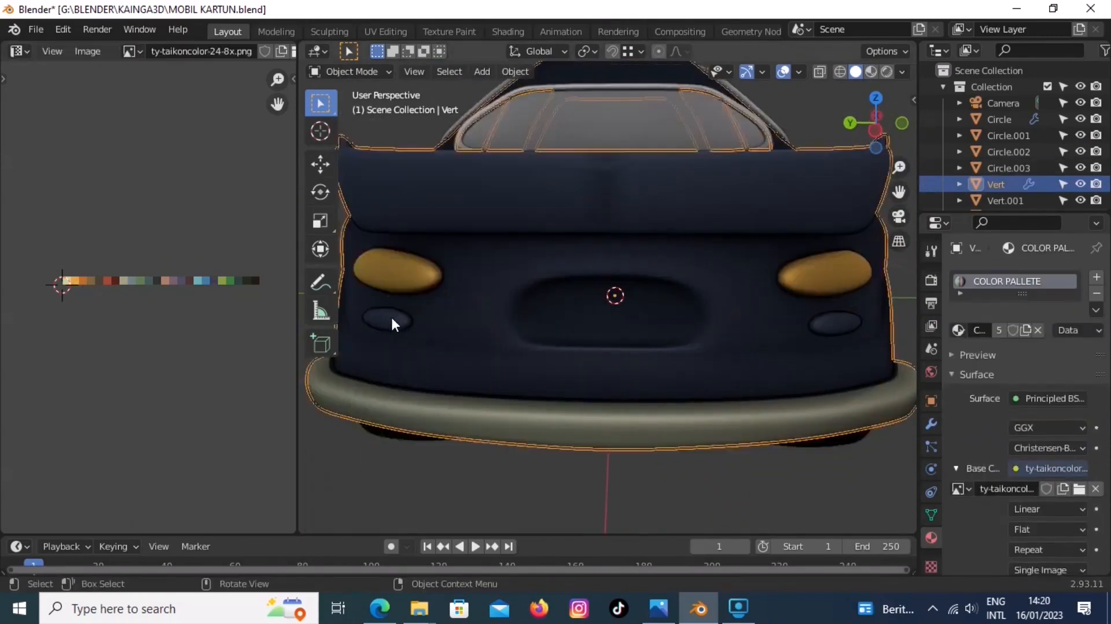
key(l)
click(98, 285)
scroll(442, 449, down, 3)
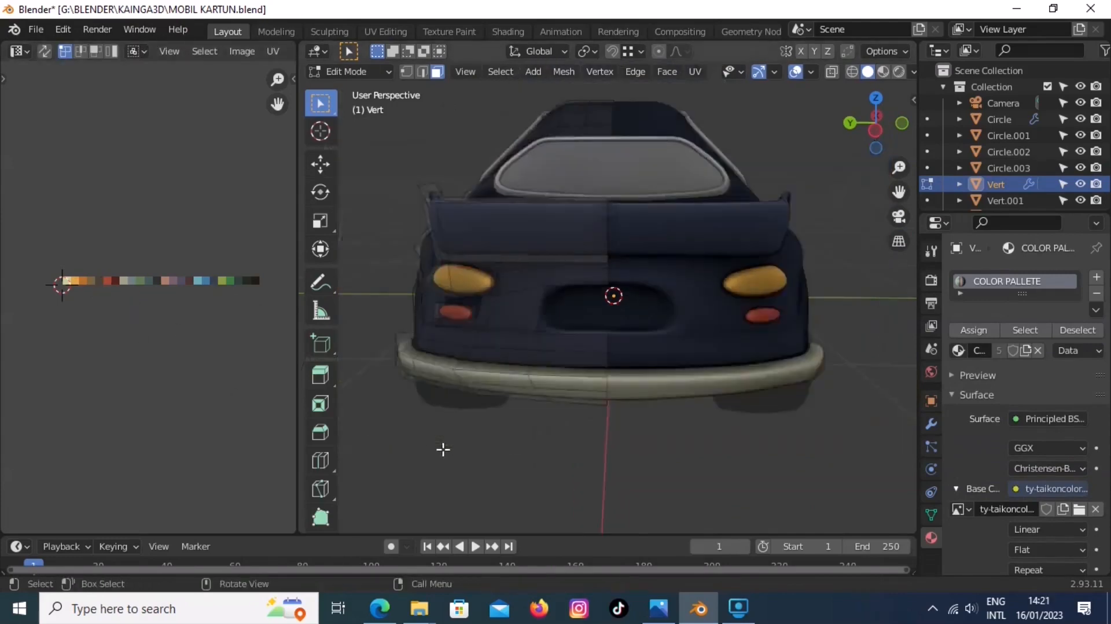
- Recolor the side marker light on the front fender with the red palette swatch
middle_drag(441, 449, 578, 300)
click(425, 348)
key(l)
click(107, 279)
key(Tab)
- Select the headlight faces in the front fascia and move their UVs onto the orange palette swatch
click(590, 317)
key(Tab)
scroll(602, 321, up, 5)
key(l)
middle_drag(677, 373, 666, 348)
key(ctrl+KP_Add)
click(87, 290)
middle_drag(613, 255, 717, 281)
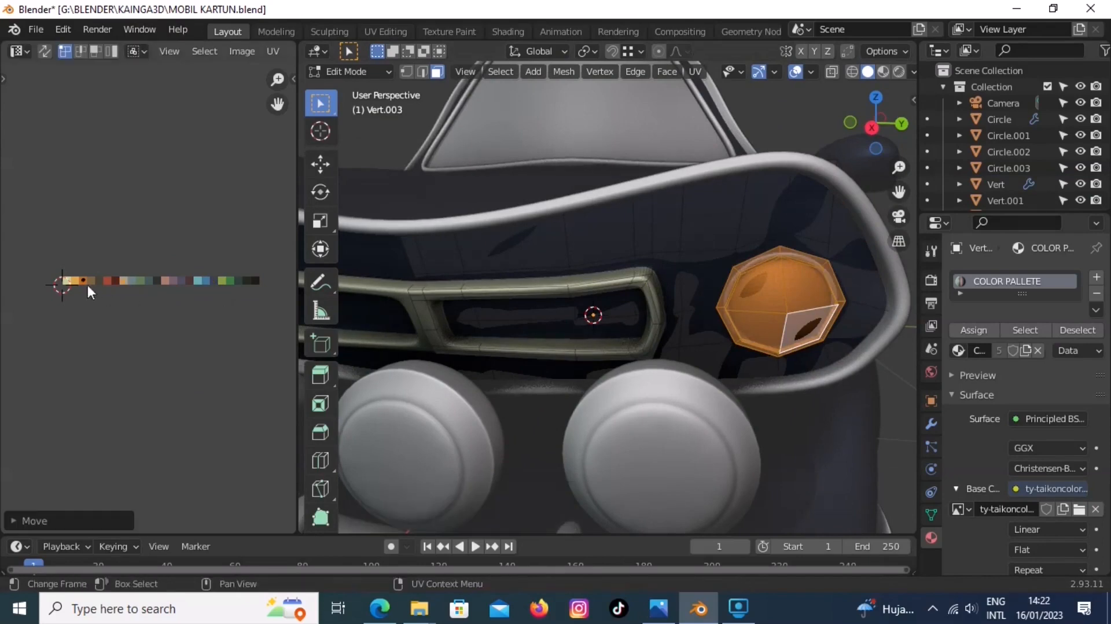
drag(91, 287, 96, 292)
key(Tab)
- Assign the COLOR PALLETE material to the outer round front lamps and unwrap all their faces
scroll(787, 335, down, 6)
middle_drag(786, 335, 600, 341)
scroll(600, 342, up, 4)
click(486, 399)
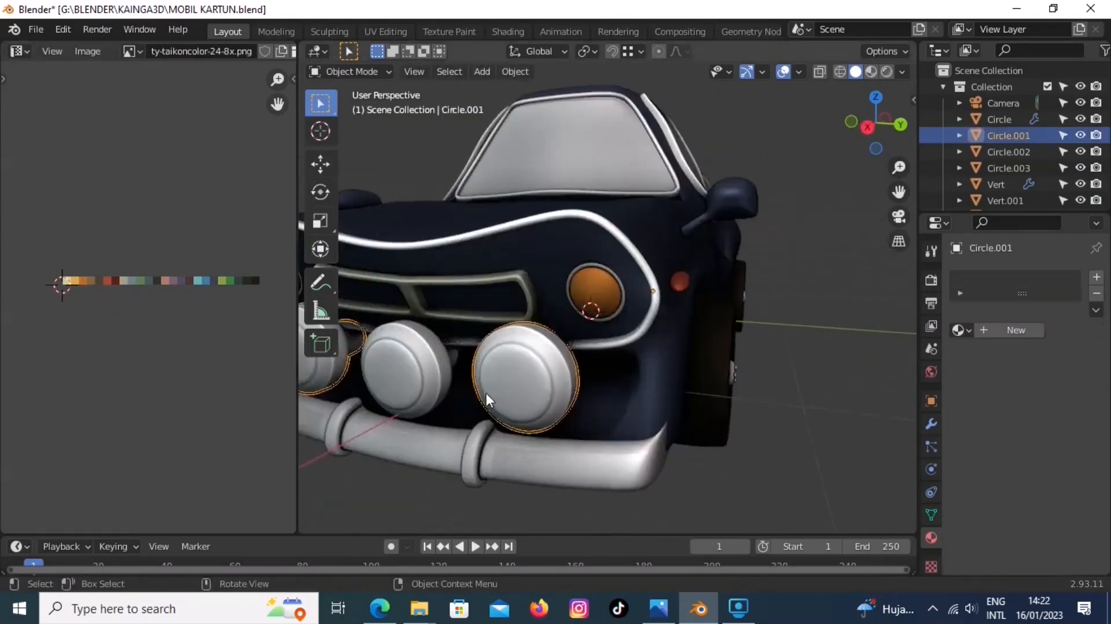
key(Tab)
key(a)
scroll(549, 388, down, 2)
click(961, 350)
click(833, 376)
click(695, 71)
click(707, 90)
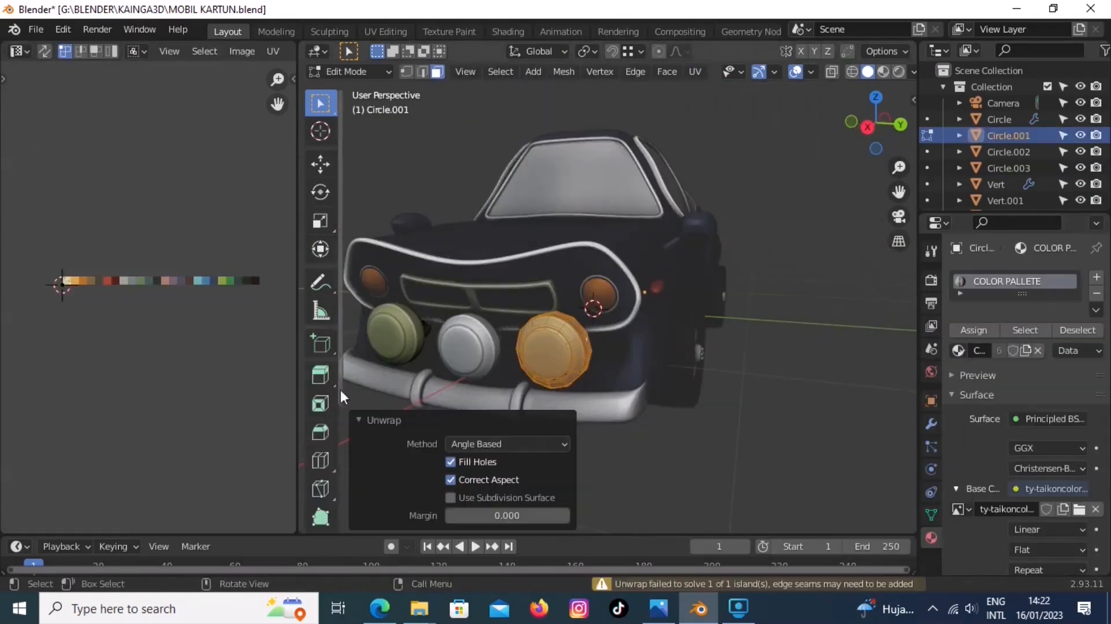
- Color the outer front lamps' housings gray and their lenses light blue by moving the UVs onto those palette swatches
key(g)
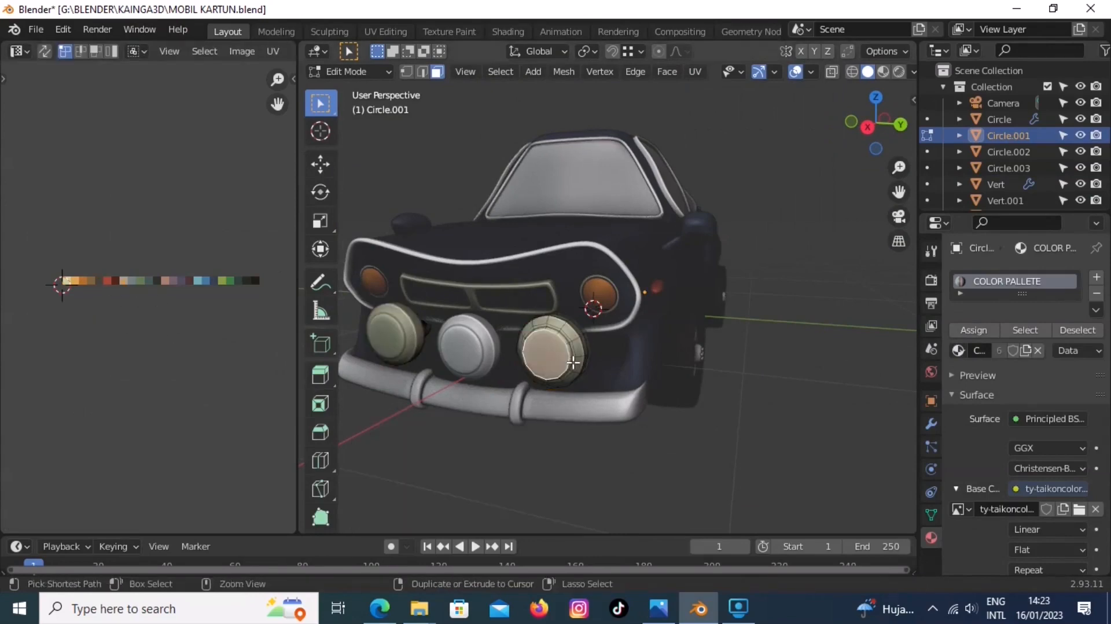
click(208, 301)
key(Tab)
- Assign the COLOR PALLETE material to the middle front lamp and place its lens UVs on the light blue swatch
click(465, 352)
key(Tab)
key(a)
click(959, 350)
click(833, 375)
click(973, 331)
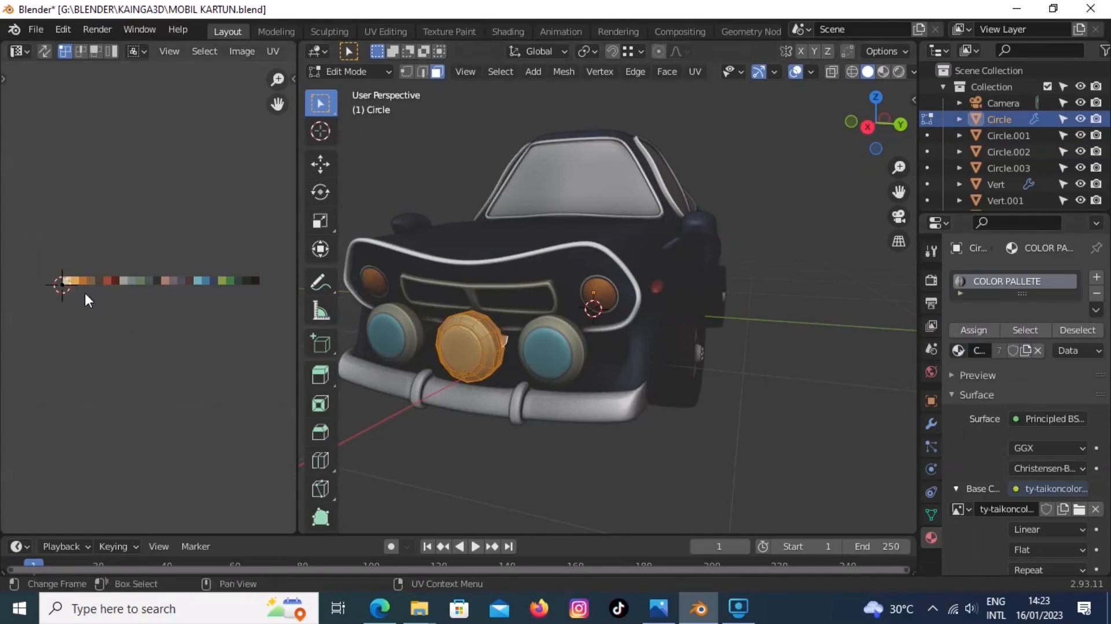
click(198, 286)
key(Tab)
- Select the door handle faces and move their UVs onto the light gray palette swatch
scroll(543, 411, down, 5)
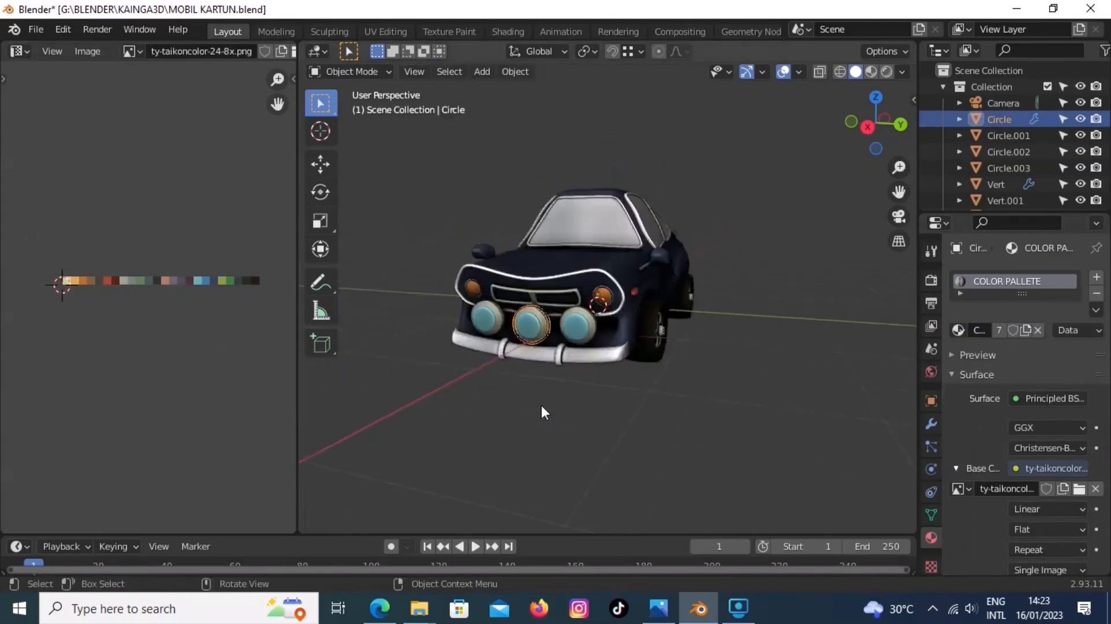
middle_drag(706, 324, 575, 292)
click(576, 292)
key(Tab)
click(621, 250)
key(l)
scroll(623, 252, up, 1)
click(641, 220)
key(ctrl+KP_Add)
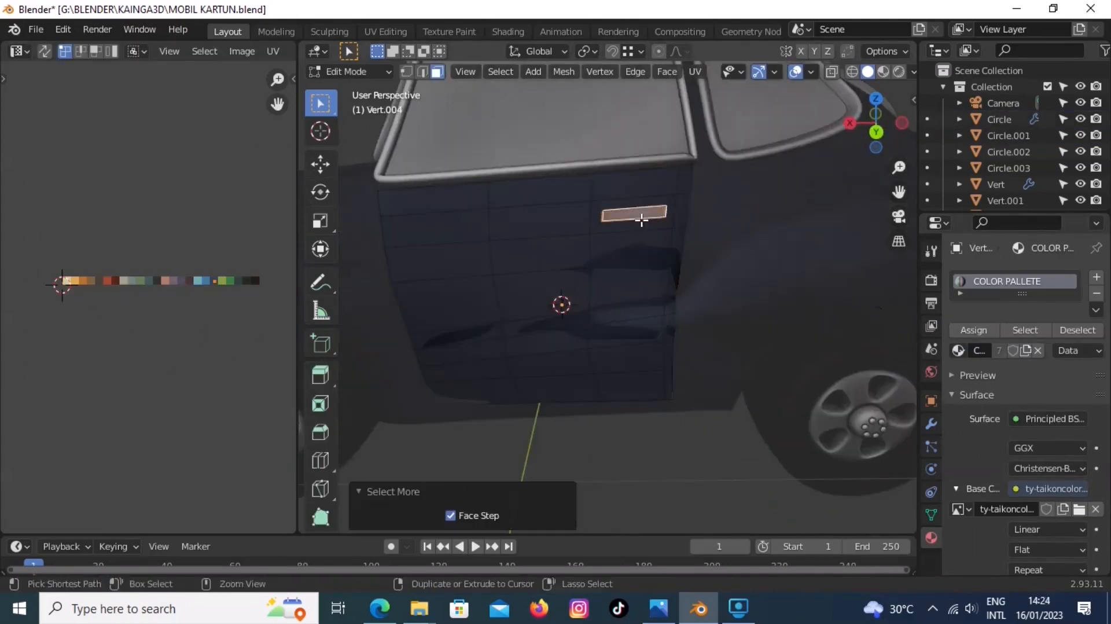
click(132, 286)
key(Tab)
- Assign the COLOR PALLETE material to all faces of the door window glass
scroll(596, 298, down, 5)
middle_drag(596, 298, 627, 322)
click(693, 262)
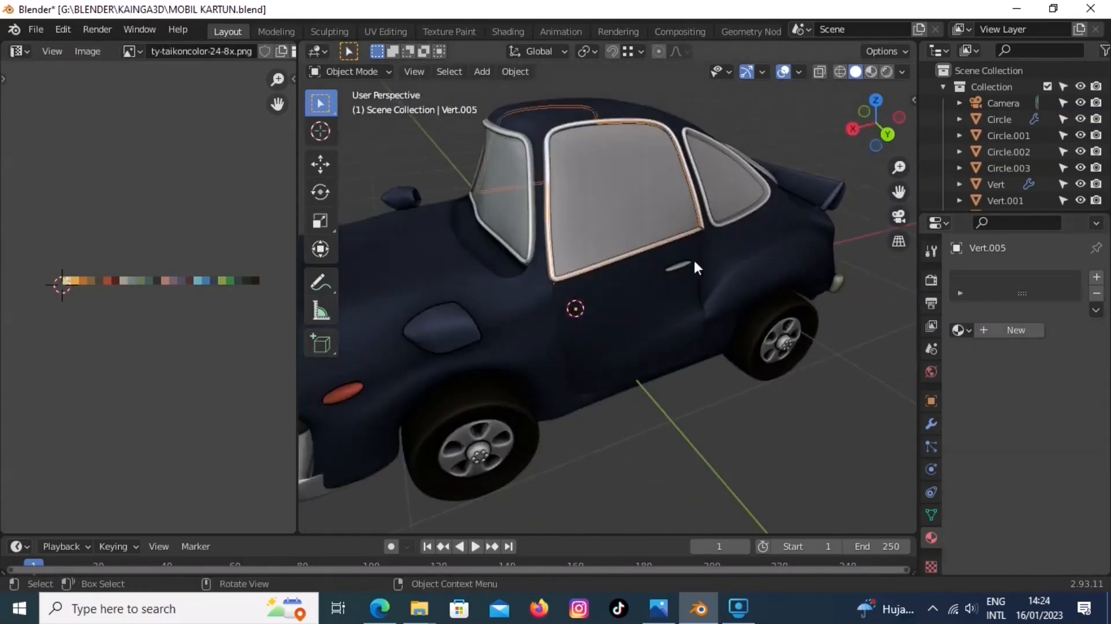
middle_drag(578, 238, 619, 267)
key(Tab)
key(a)
scroll(146, 287, down, 1)
click(962, 350)
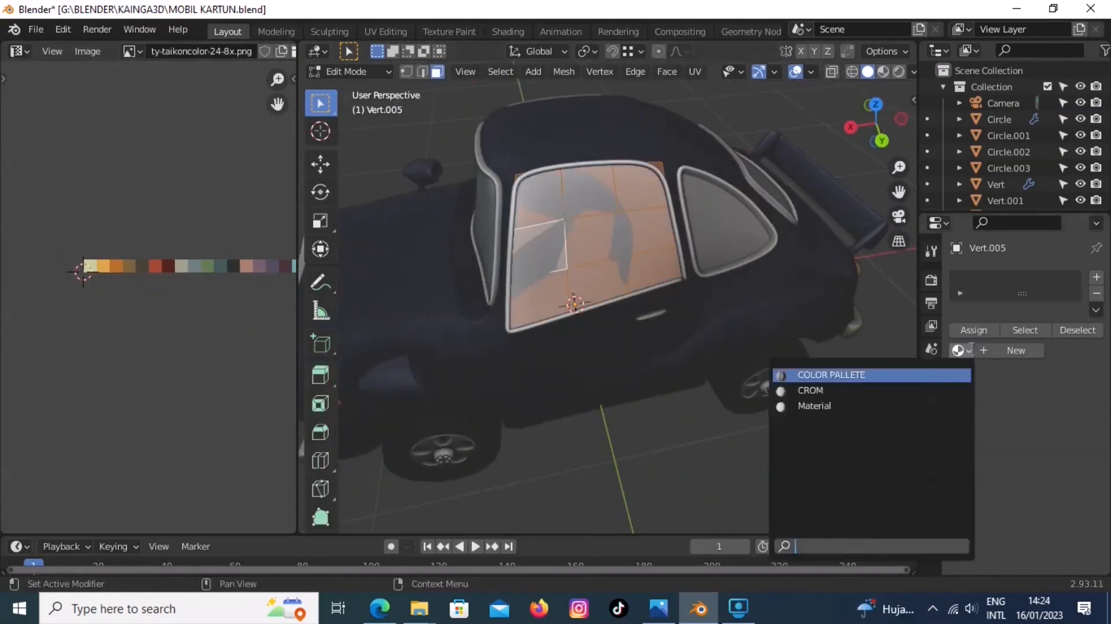
click(830, 375)
- Unwrap the door window glass and scale its UVs down within the first palette swatch
click(695, 72)
click(722, 90)
key(s)
click(151, 285)
middle_drag(530, 339, 578, 326)
key(Tab)
- Assign the COLOR PALLETE material to the windshield glass, then unwrap it and scale its UVs down within the first palette swatch
click(552, 263)
key(Tab)
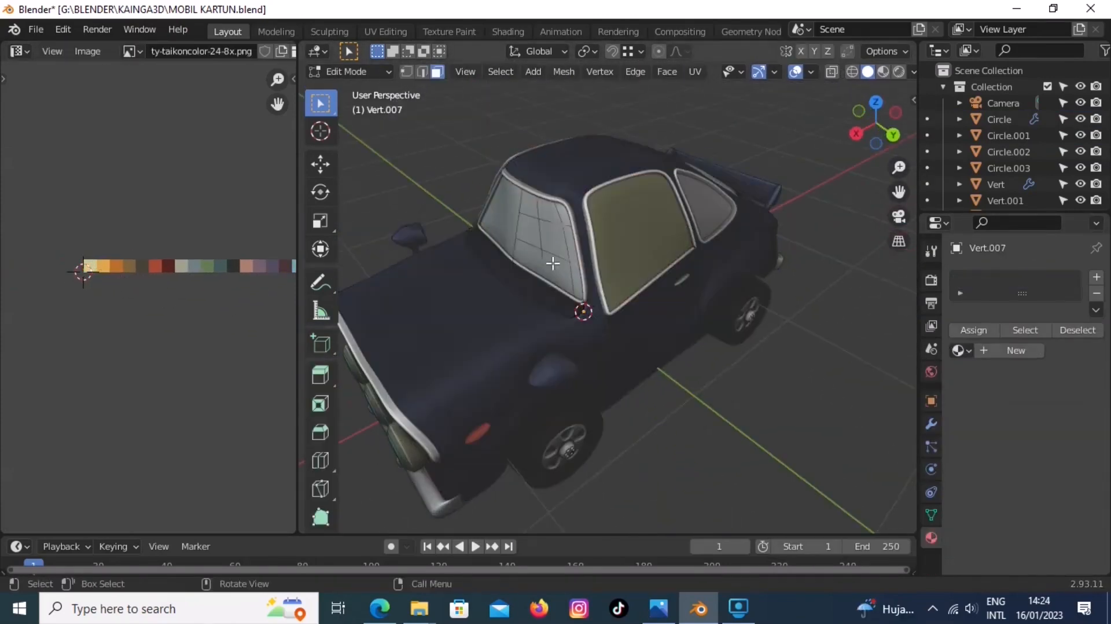
key(a)
click(961, 350)
click(830, 375)
click(695, 72)
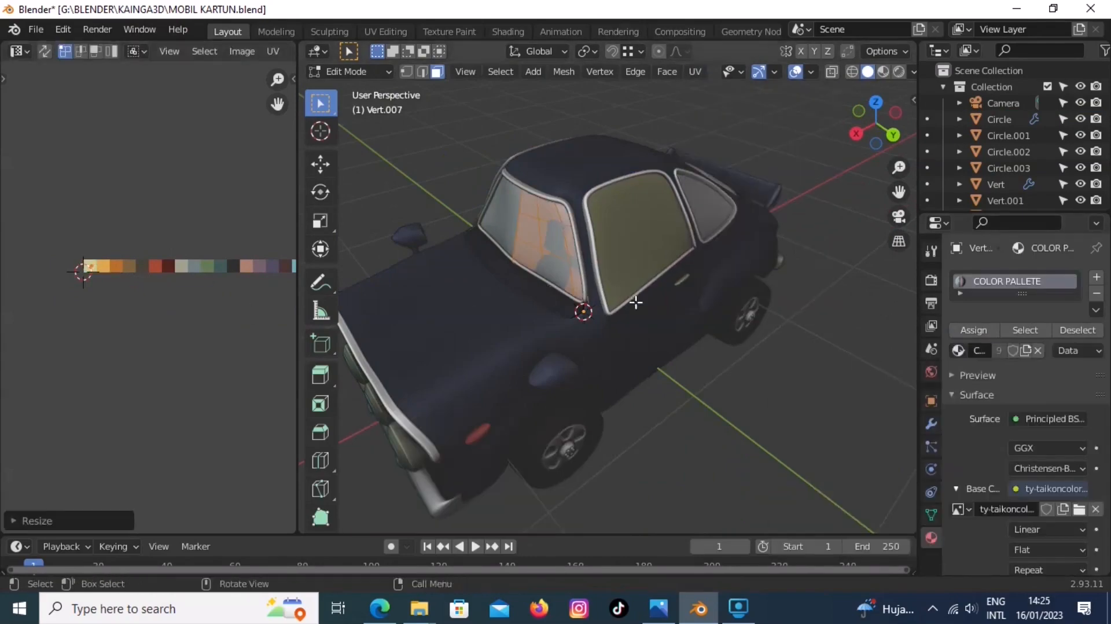
key(Tab)
- Assign the COLOR PALLETE material to all faces of the rear quarter window glass
click(705, 234)
middle_drag(636, 302, 452, 283)
key(Tab)
key(a)
click(961, 350)
click(839, 374)
- Unwrap the rear quarter window glass and scale its UVs down within the first palette swatch
click(695, 72)
click(722, 89)
key(s)
click(152, 283)
key(Tab)
- Assign the COLOR PALLETE material to all faces of the rear window glass
click(677, 256)
key(Tab)
key(a)
click(961, 350)
click(839, 375)
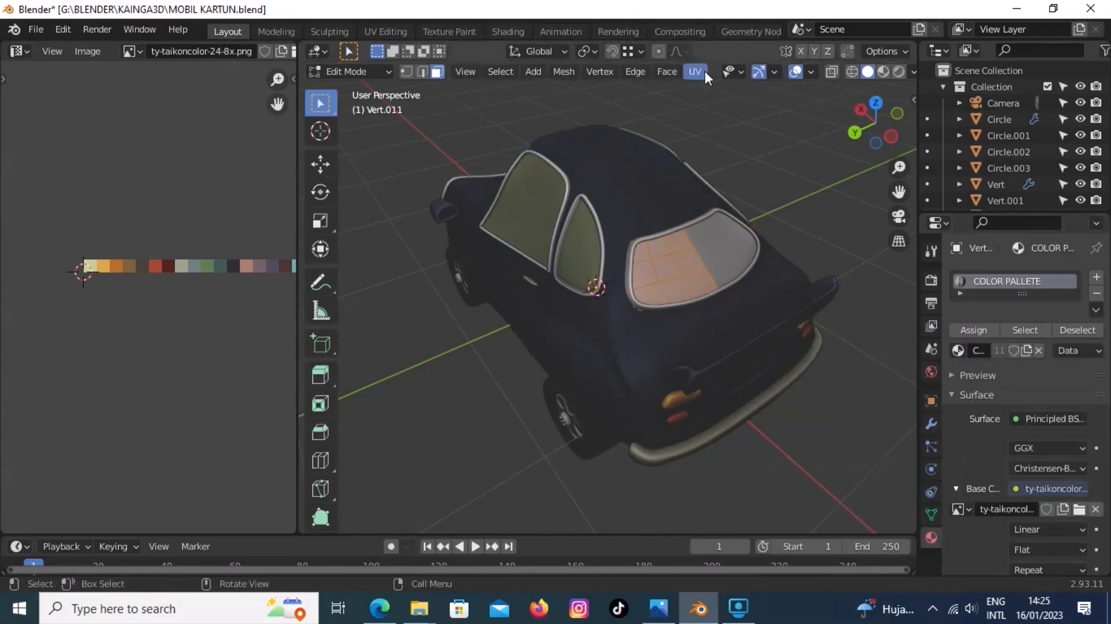
- Unwrap the rear window glass and scale its UVs down within the first palette swatch
click(696, 72)
click(723, 90)
key(s)
click(156, 302)
key(Tab)
- Select the side mirror's glass faces on the body mesh, unwrap them and scale their UVs to 0 on the first palette swatch
middle_drag(440, 341, 641, 269)
scroll(597, 276, up, 5)
click(592, 260)
key(Tab)
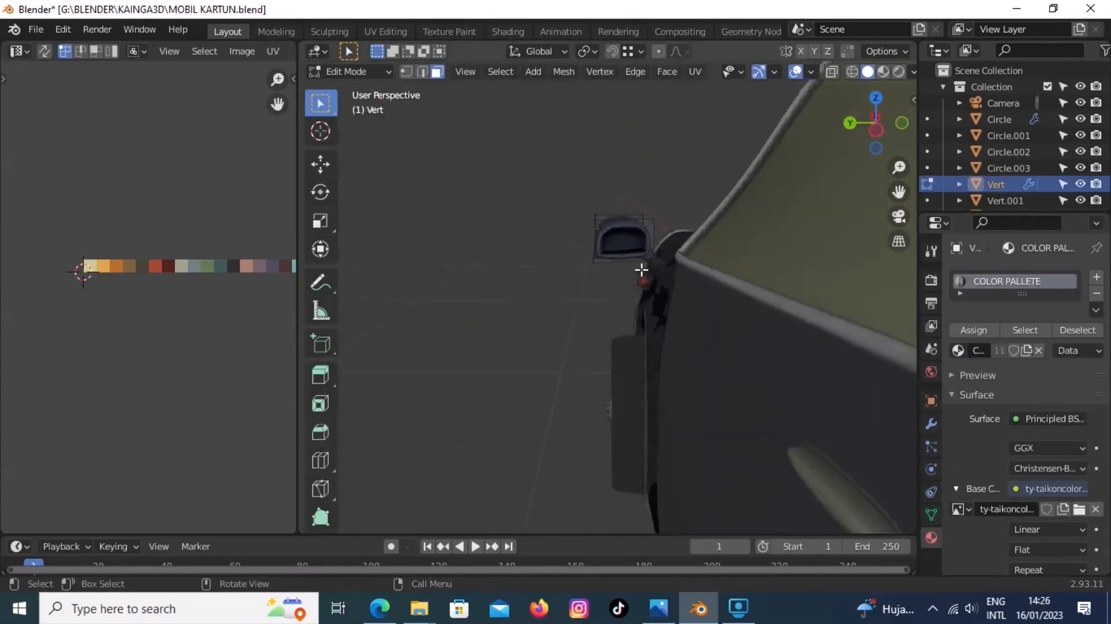
scroll(641, 278, up, 6)
middle_drag(641, 312, 533, 329)
click(595, 327)
key(alt+z)
click(566, 284)
key(u)
click(409, 311)
key(s)
key(0)
key(Return)
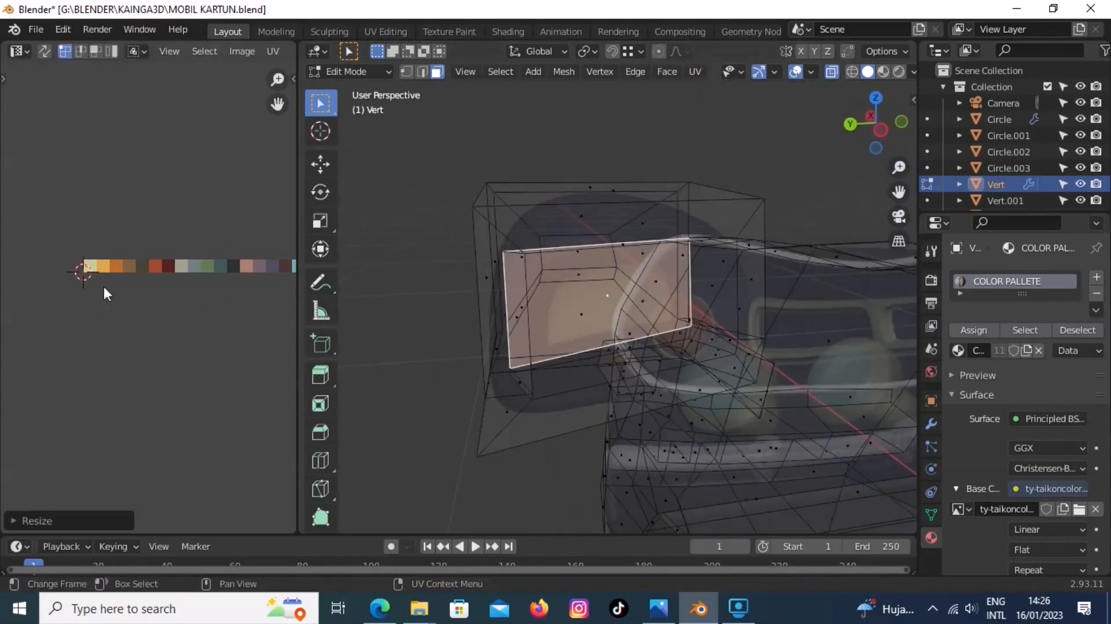
key(Tab)
key(alt+z)
click(471, 366)
- Save the file and preview the textured car in rendered shading
scroll(538, 359, down, 10)
mouse_move(545, 357)
middle_down()
mouse_move(654, 348)
mouse_move(629, 336)
mouse_move(620, 380)
mouse_move(556, 370)
middle_up()
click(35, 29)
click(55, 137)
scroll(625, 347, up, 2)
click(886, 72)
click(856, 72)
click(902, 73)
scroll(619, 371, down, 1)
- Join the image editor area into the 3D viewport and view the car from the new angle
right_click(297, 292)
click(272, 327)
click(232, 319)
middle_drag(399, 310, 468, 304)
middle_drag(468, 303, 518, 317)
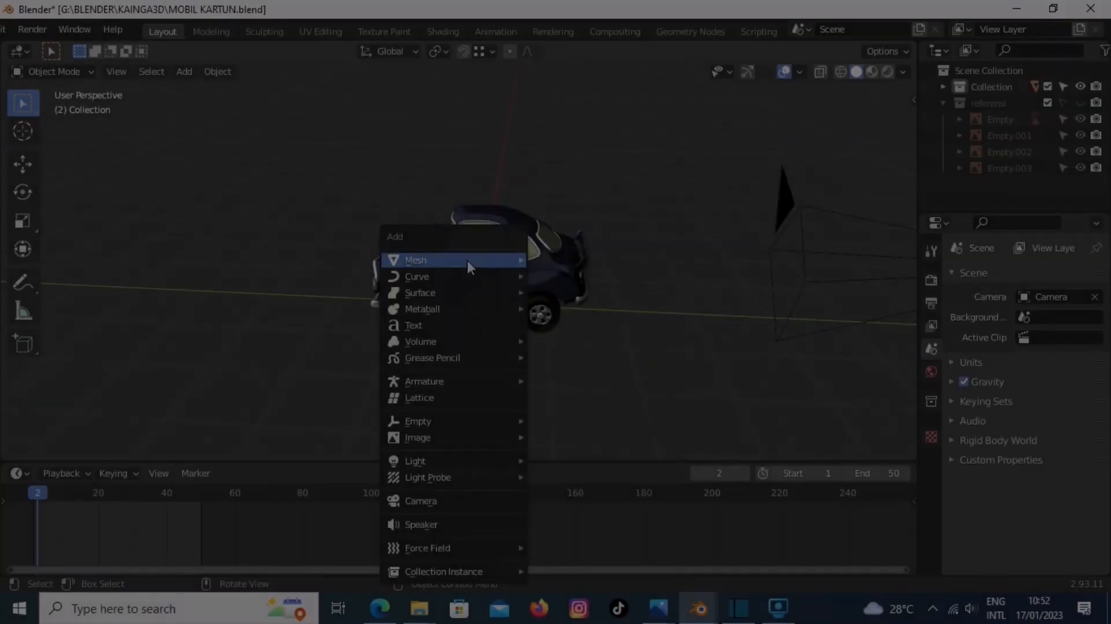
- Add a mesh plane under the car and scale it up into a ground several times the car's size
click(549, 257)
key(s)
click(537, 257)
key(s)
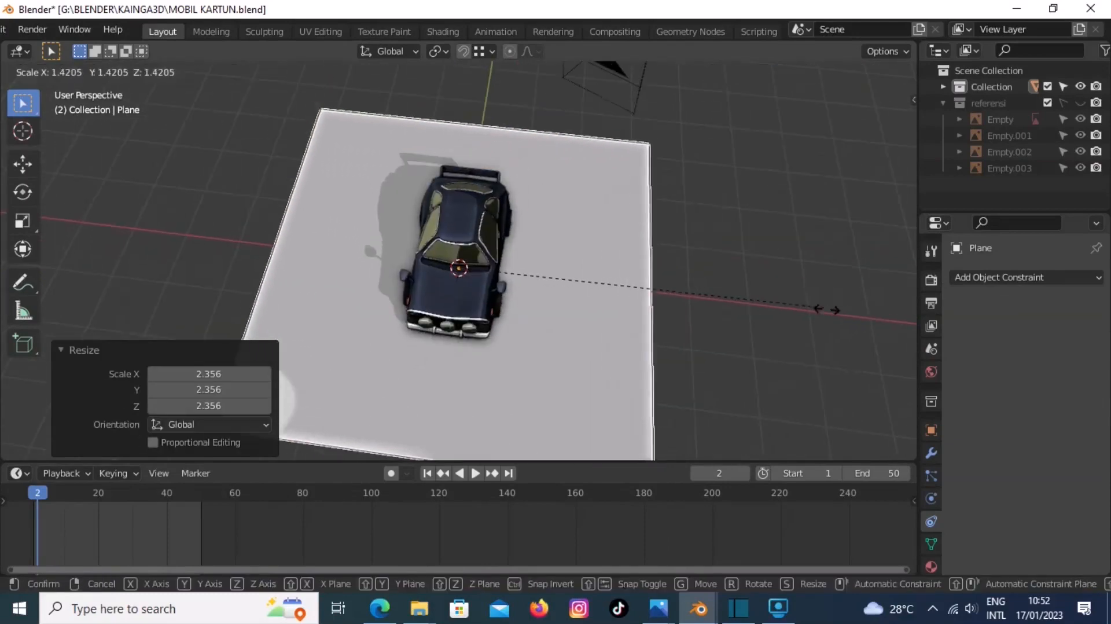
click(859, 315)
- Add a centered loop cut along the plane's Y axis and delete the vertices of one half
middle_drag(732, 303, 466, 321)
key(Tab)
key(ctrl+r)
click(579, 371)
scroll(729, 383, down, 1)
middle_drag(729, 383, 709, 380)
key(1)
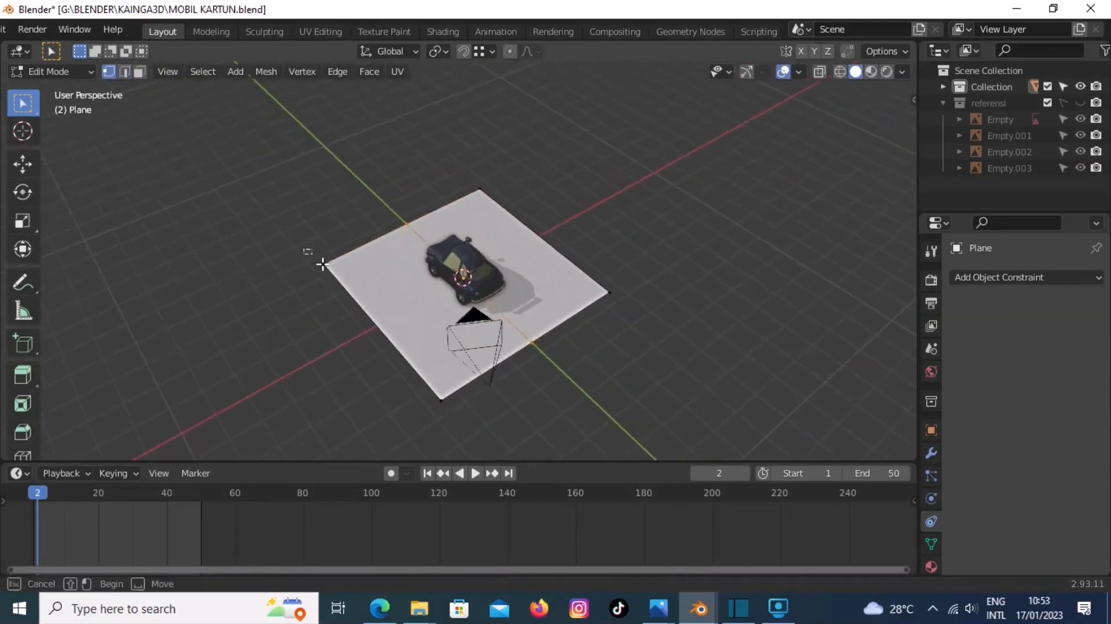
drag(307, 250, 456, 414)
key(x)
click(403, 367)
- Add a Mirror modifier on the X axis to the halved plane
key(a)
middle_drag(607, 334, 695, 281)
click(1027, 277)
click(931, 453)
click(1026, 277)
click(788, 464)
click(1041, 389)
- Extrude the plane's outer edge up about 0.15 m as a curb, then outward along X about 3.39 m as a sidewalk
key(2)
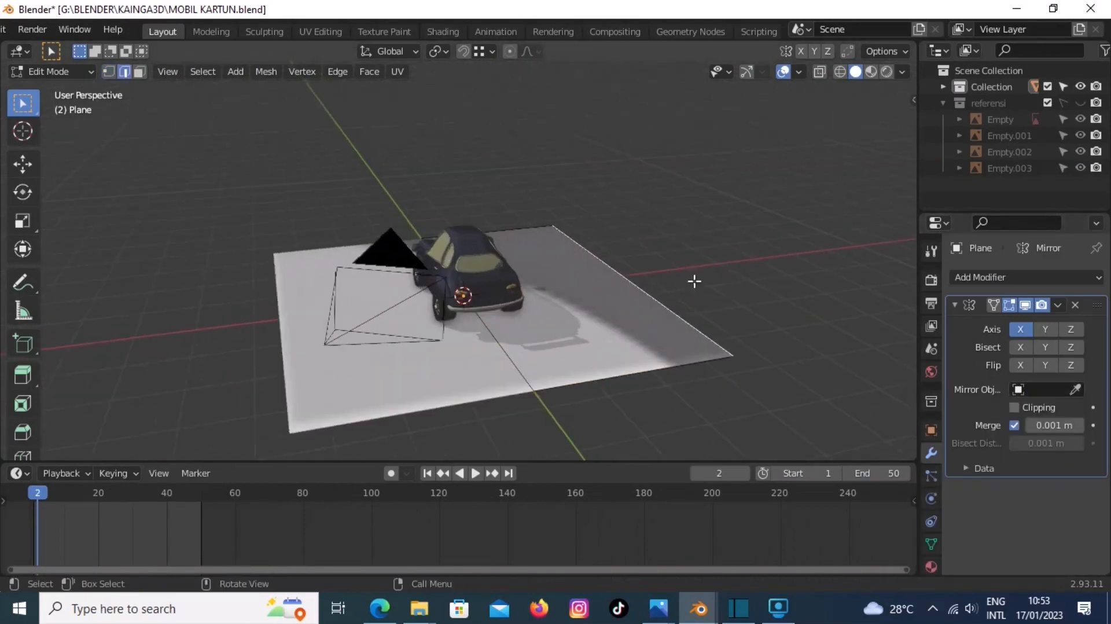
click(698, 286)
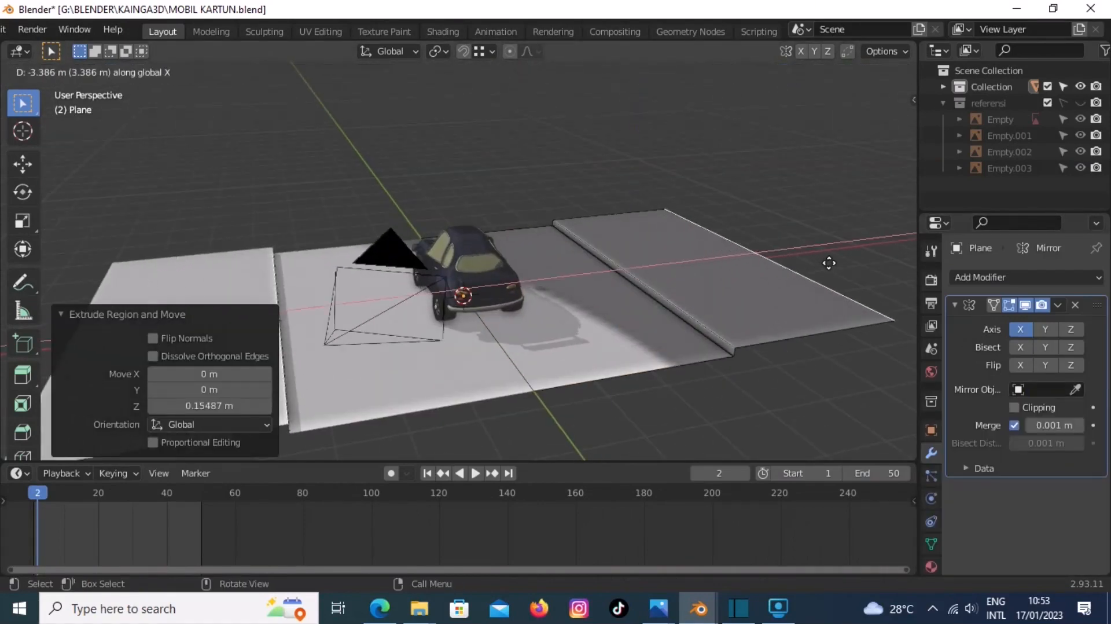
click(829, 263)
- Extrude the sidewalk's outer edge up about 7.36 m along Z to form a wall
scroll(742, 298, down, 3)
key(z)
click(741, 83)
scroll(590, 250, down, 3)
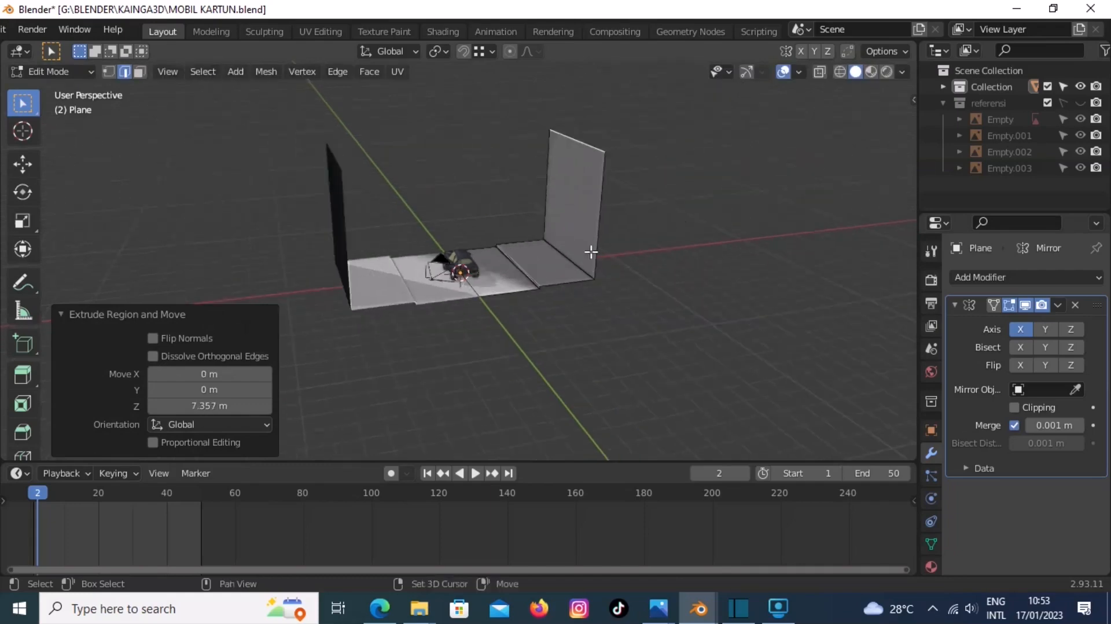
scroll(620, 327, up, 3)
- Lengthen the street by moving the edges at its negative Y end about -12.8 m along Y
middle_drag(590, 251, 585, 317)
drag(4, 457, 201, 443)
middle_drag(726, 330, 744, 350)
key(KP_7)
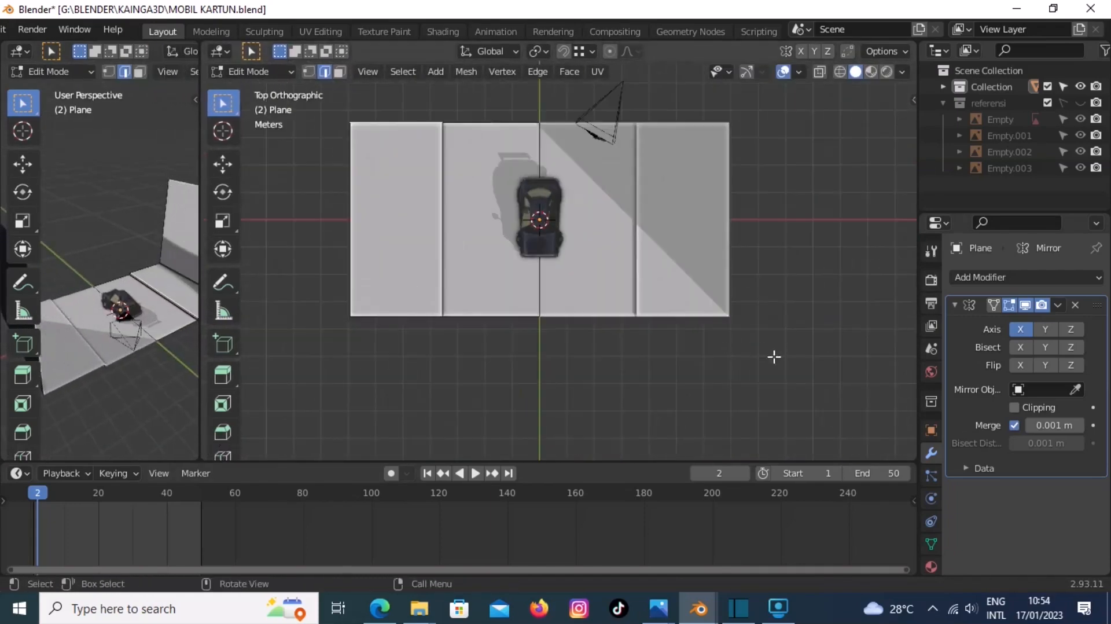
key(alt+z)
drag(778, 367, 289, 302)
middle_drag(341, 313, 450, 293)
key(g)
key(y)
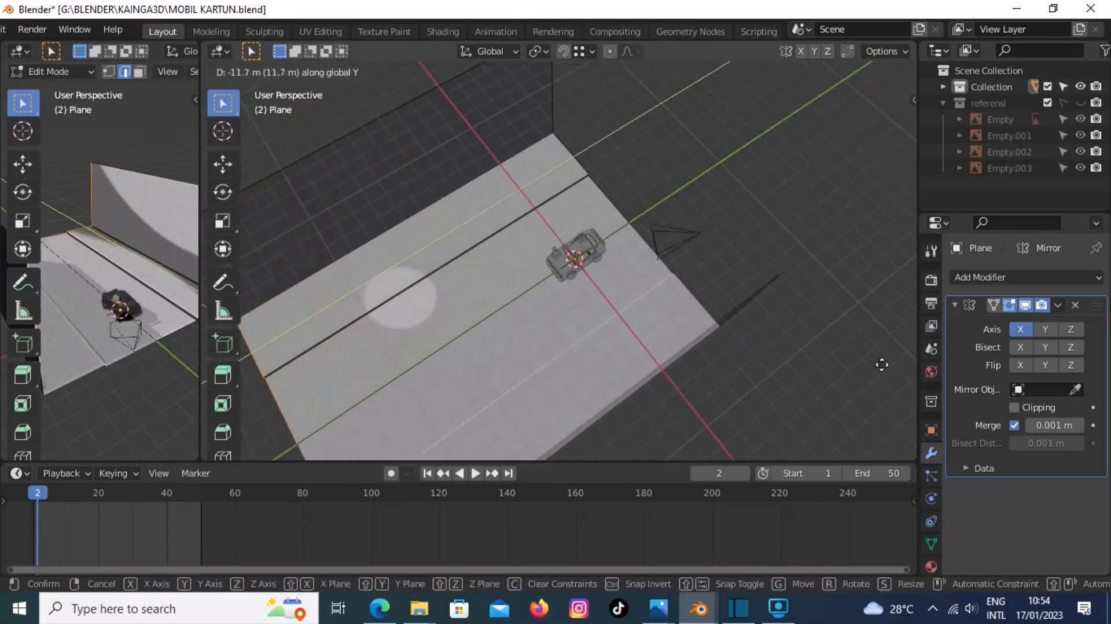
click(858, 370)
middle_drag(648, 353, 556, 301)
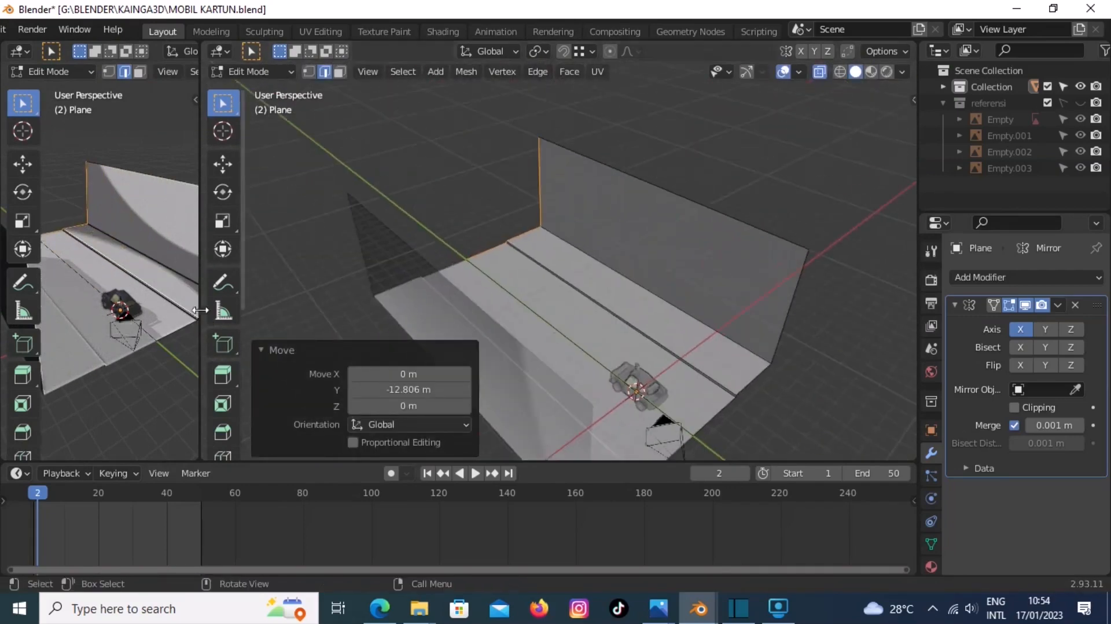
- Merge the split viewports back into one and shrink the timeline area
drag(204, 457, 155, 446)
drag(459, 464, 458, 544)
middle_drag(498, 347, 477, 265)
scroll(476, 265, up, 2)
click(478, 267)
scroll(544, 295, down, 1)
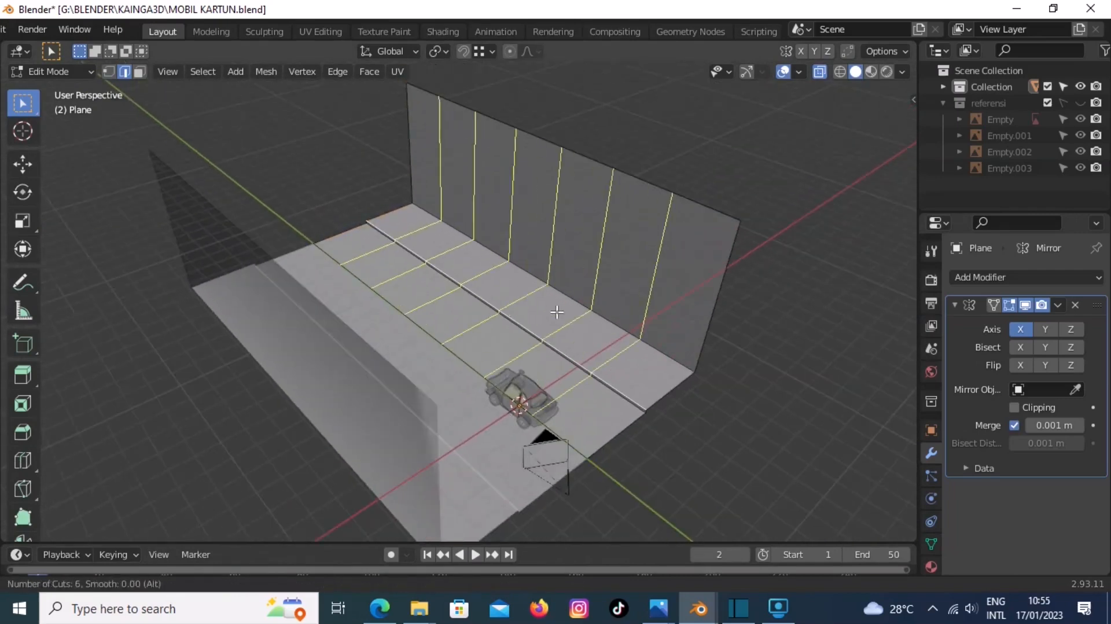
- Split the 3D viewport and turn the new area into a UV Editor
drag(1, 541, 237, 509)
click(20, 52)
click(44, 126)
- Create a material named jalan with the image texture 158.jpg as base color and show the street in material preview
click(931, 566)
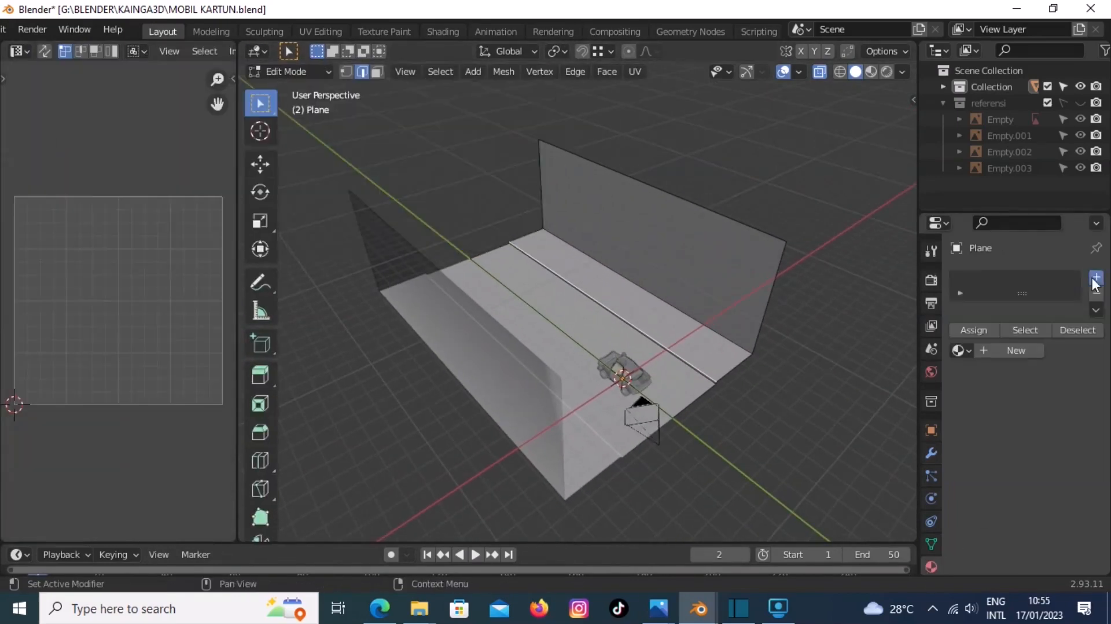
click(1095, 280)
click(1022, 351)
double_click(1007, 283)
click(1015, 488)
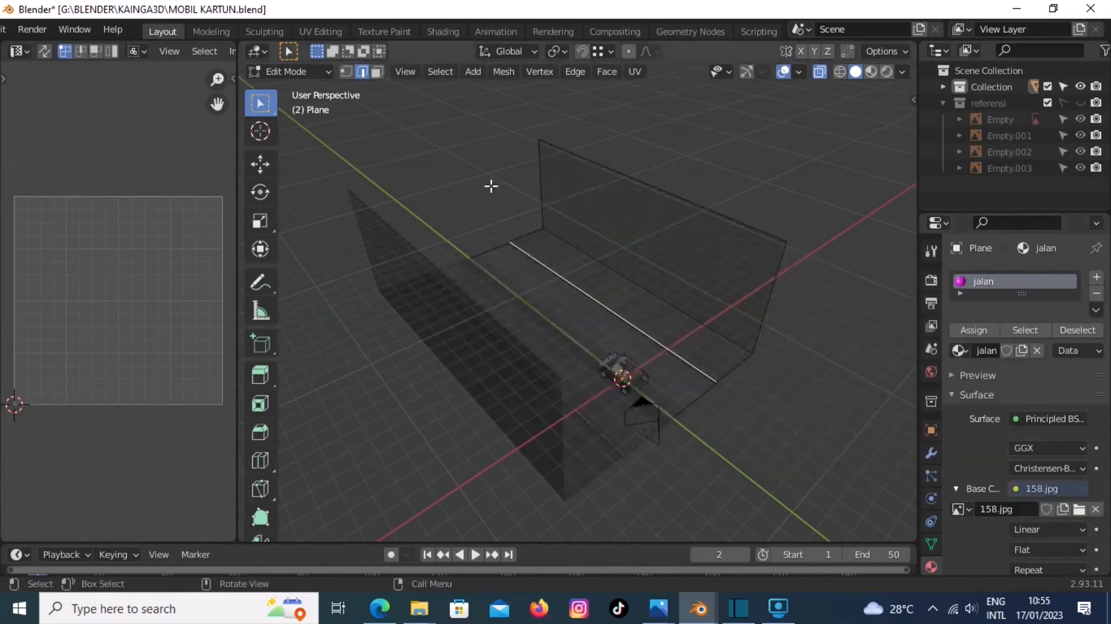
click(871, 72)
middle_drag(605, 328, 619, 364)
- Add a second material named trotoar with a paving-stone image texture as base color
click(1096, 277)
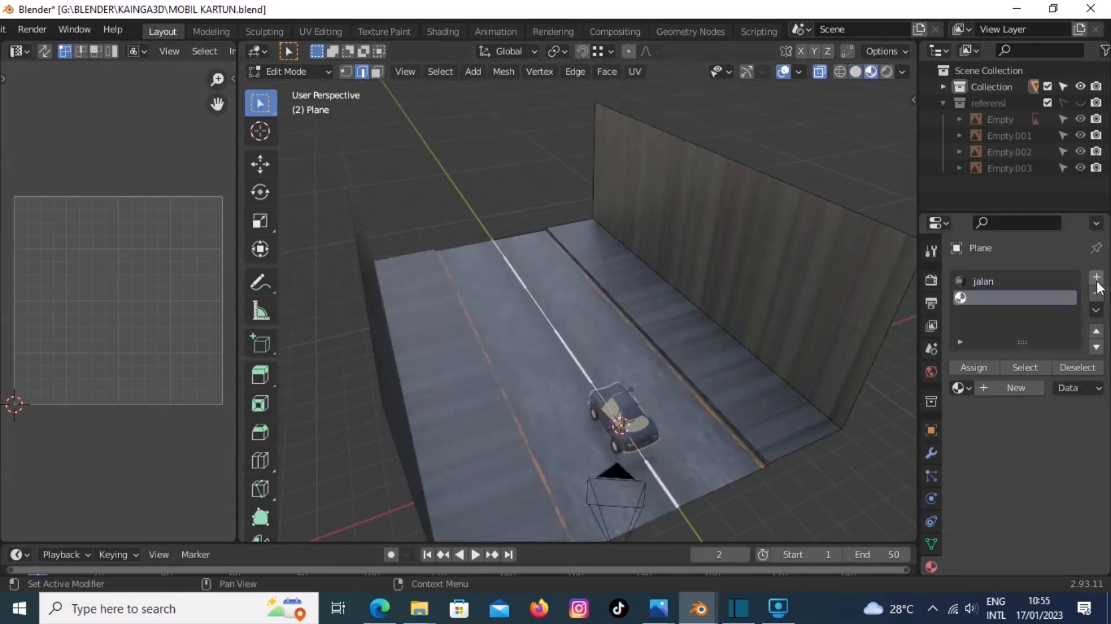
click(1000, 293)
text(trotoar)
click(1015, 525)
click(677, 382)
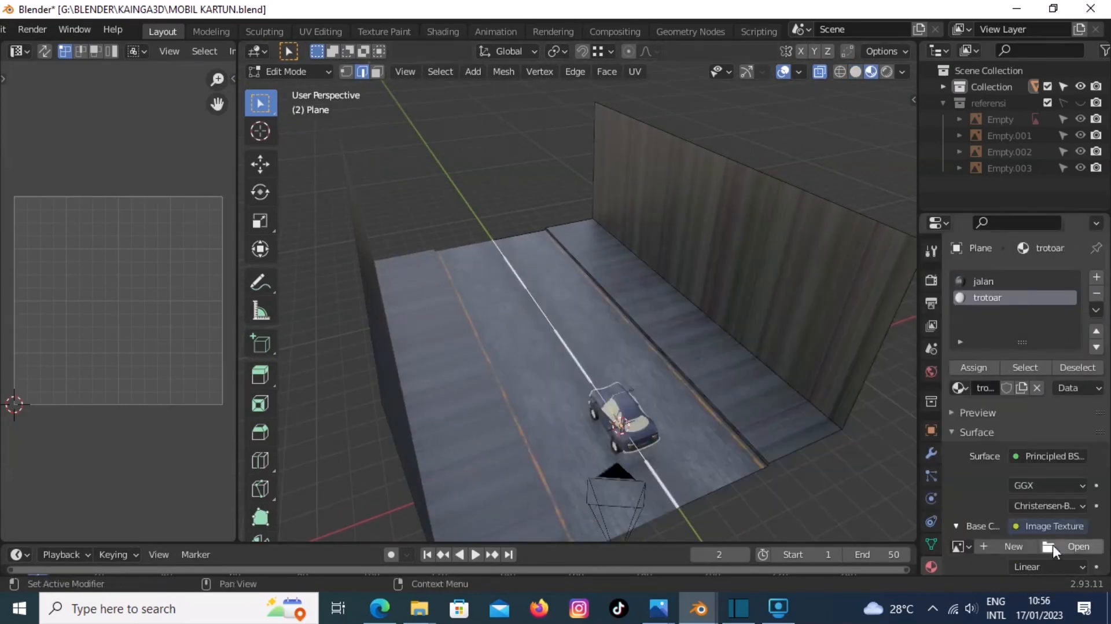
- Assign the trotoar material to the sidewalk face
click(660, 306)
click(987, 298)
click(974, 367)
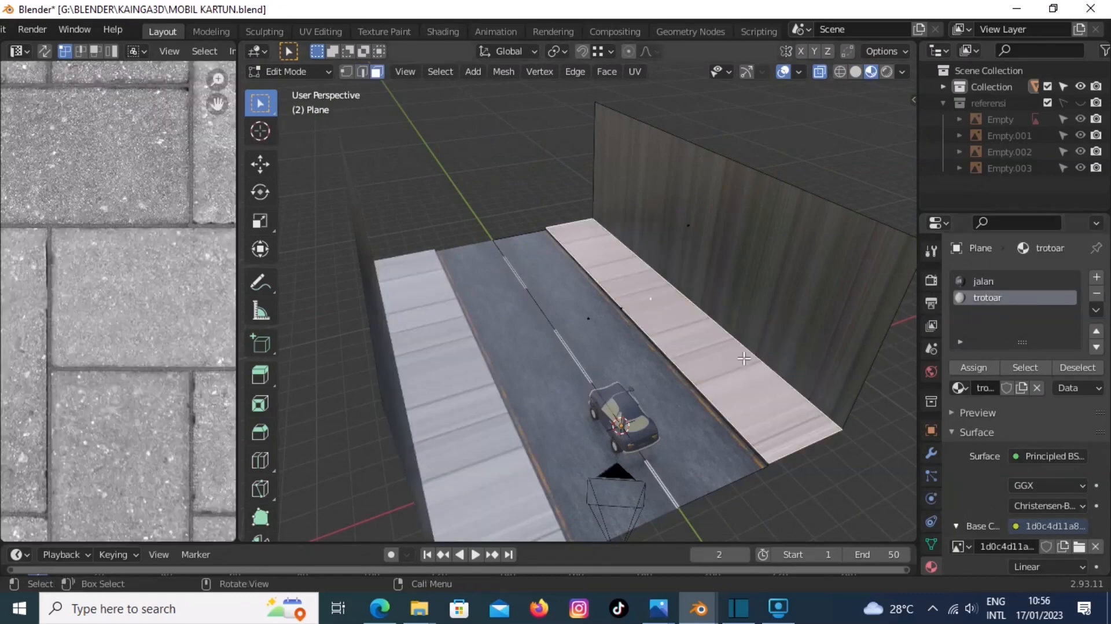
- Unwrap the sidewalk face and scale its UVs up by 5 to tile the paving texture
scroll(121, 312, down, 9)
click(635, 72)
click(647, 91)
key(s)
key(x)
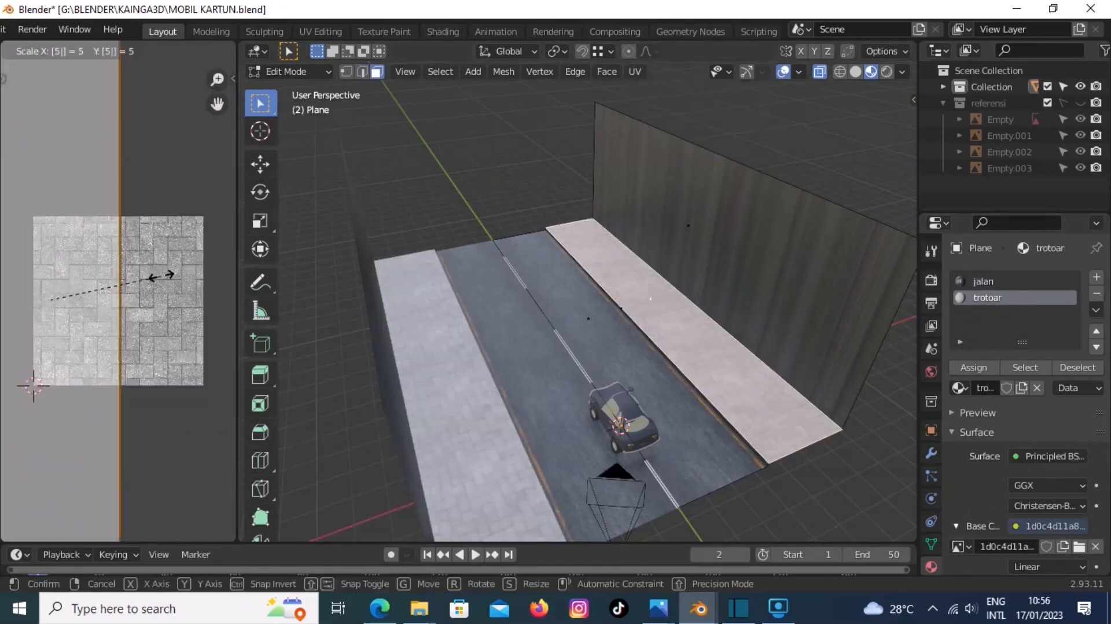
click(723, 293)
click(723, 294)
- Select the wall face and create a third material named gedung with the TexturesCom building facade image as base color
click(697, 237)
mouse_move(697, 423)
middle_down()
mouse_move(722, 418)
mouse_move(713, 425)
middle_up()
click(1095, 277)
key(Return)
click(1016, 526)
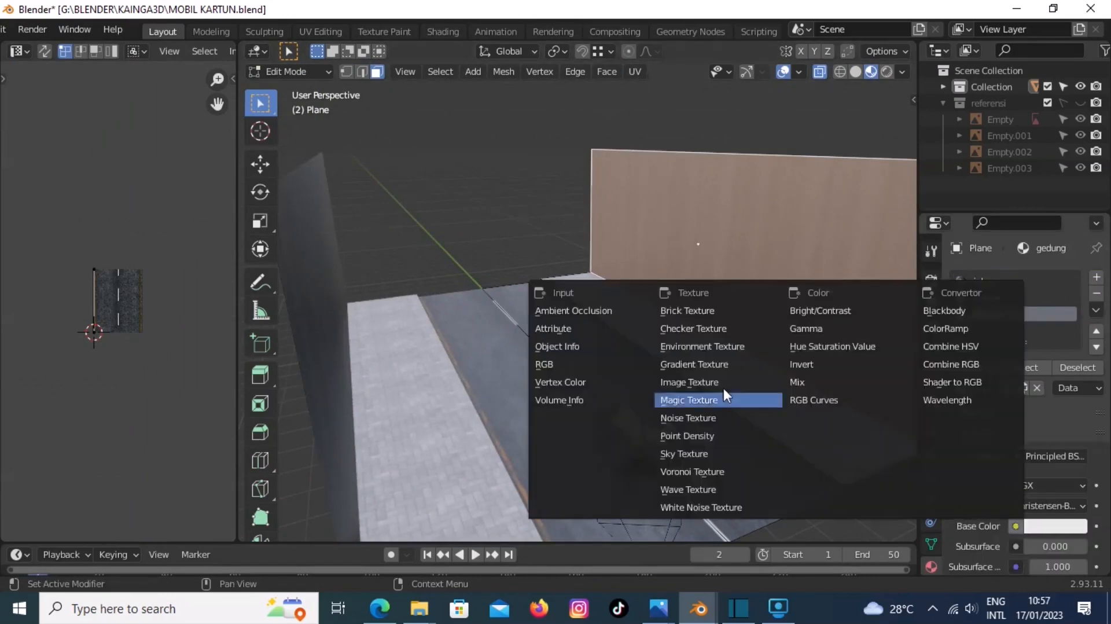
click(722, 383)
click(1071, 546)
double_click(691, 288)
- Assign the gedung material to the wall face and unwrap it
scroll(691, 287, down, 1)
shift+click(385, 301)
click(986, 371)
click(634, 75)
click(650, 90)
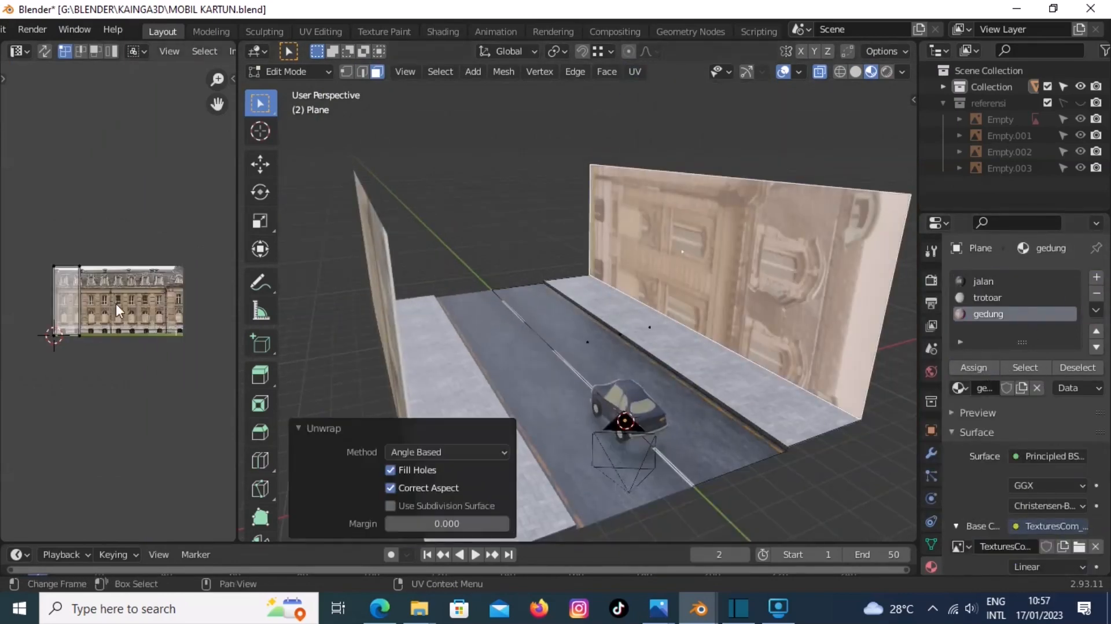
- Rotate the wall face's UVs by 90 degrees and move them over the building facade image
key(a)
key(r)
key(9)
key(0)
key(Return)
key(g)
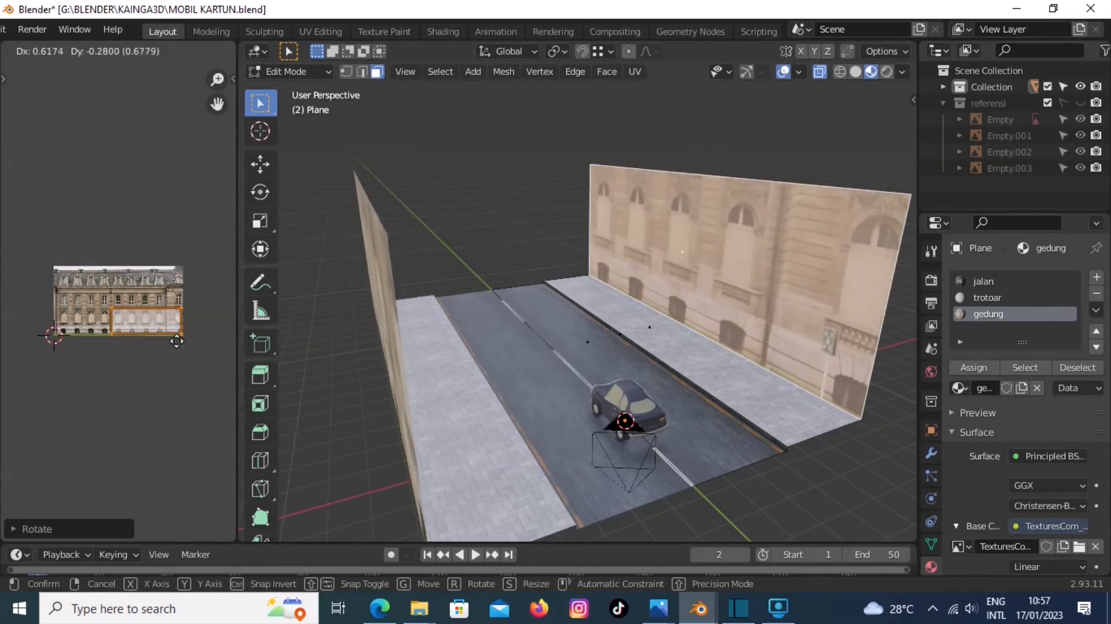
click(155, 332)
- Scale the wall UVs, rotate them 180 degrees and reposition them so the facade fits the wall upright
key(s)
key(r)
key(1)
key(8)
key(0)
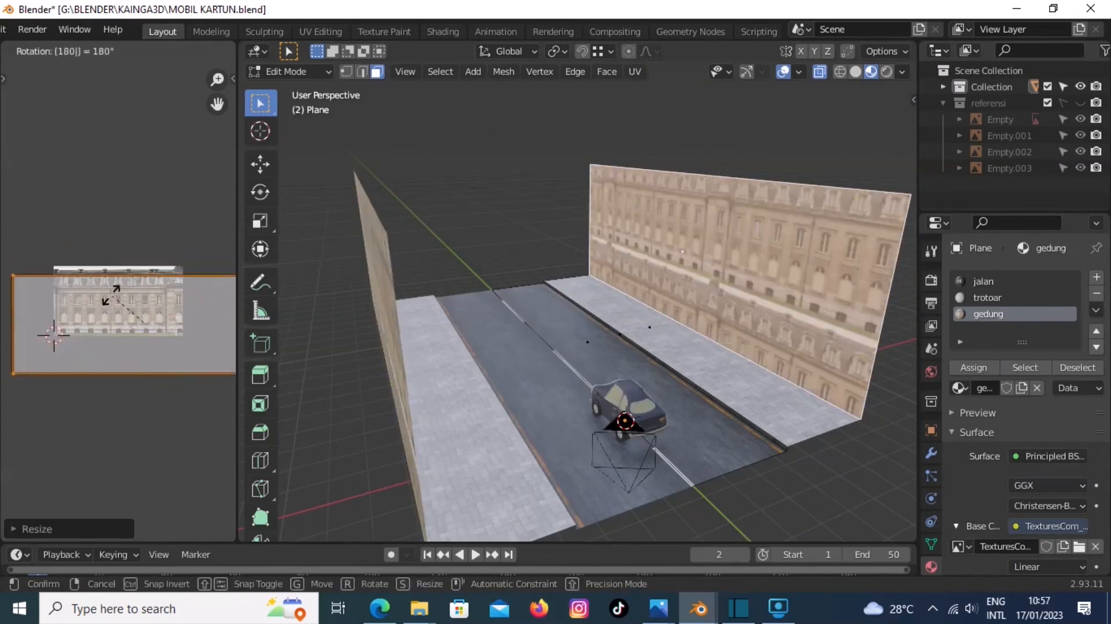
key(g)
click(120, 255)
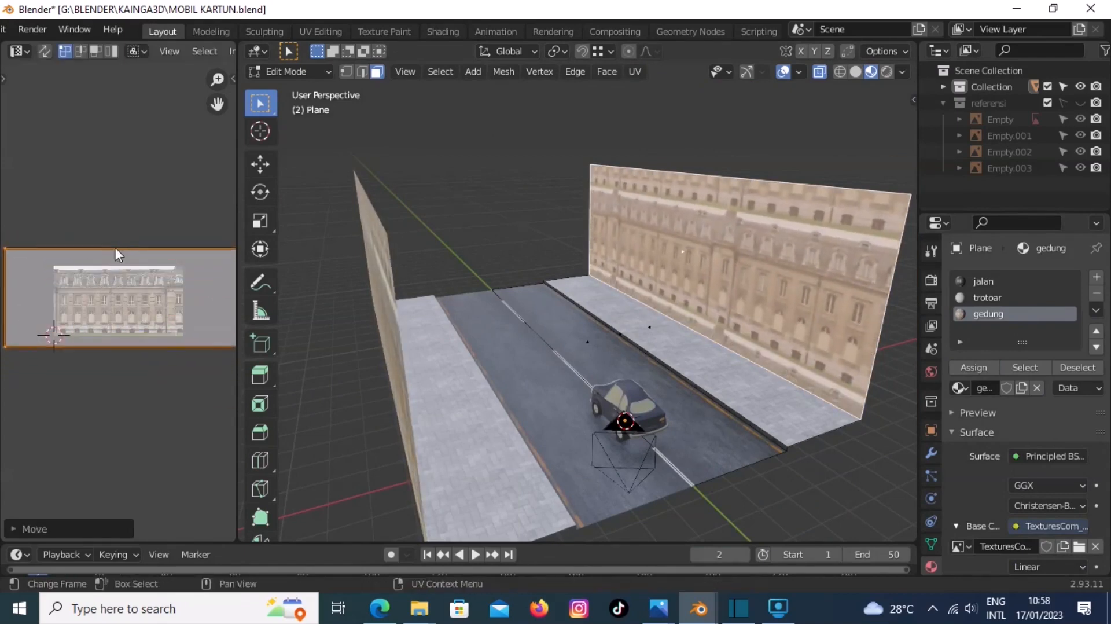
key(s)
click(58, 273)
key(g)
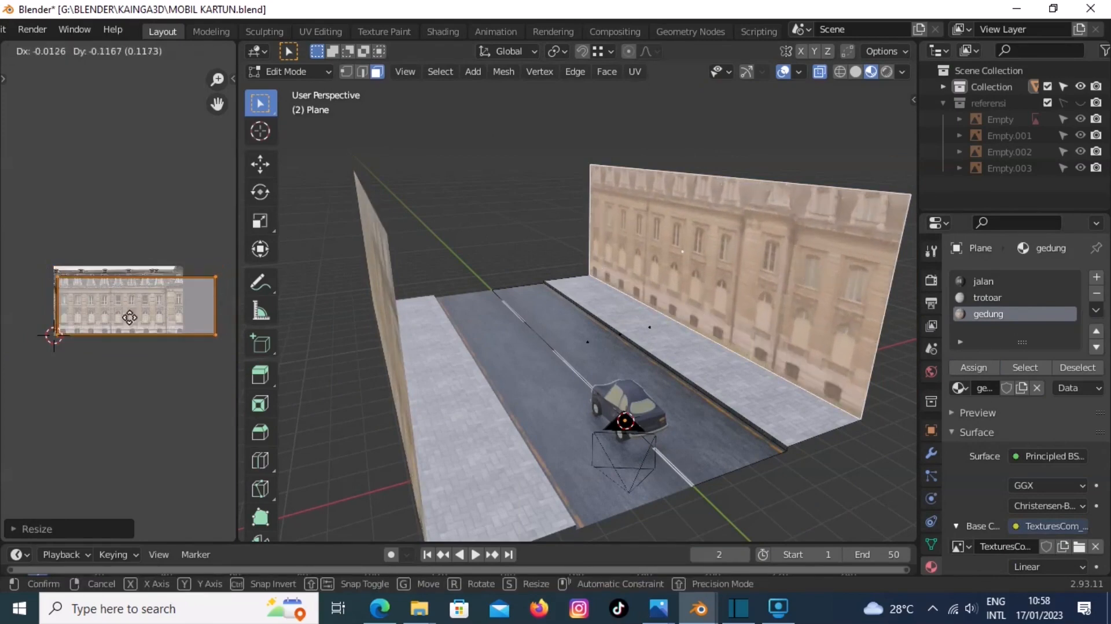
scroll(671, 367, up, 1)
- Unwrap the narrow curb face and scale its UVs up to tile the paving texture
click(654, 356)
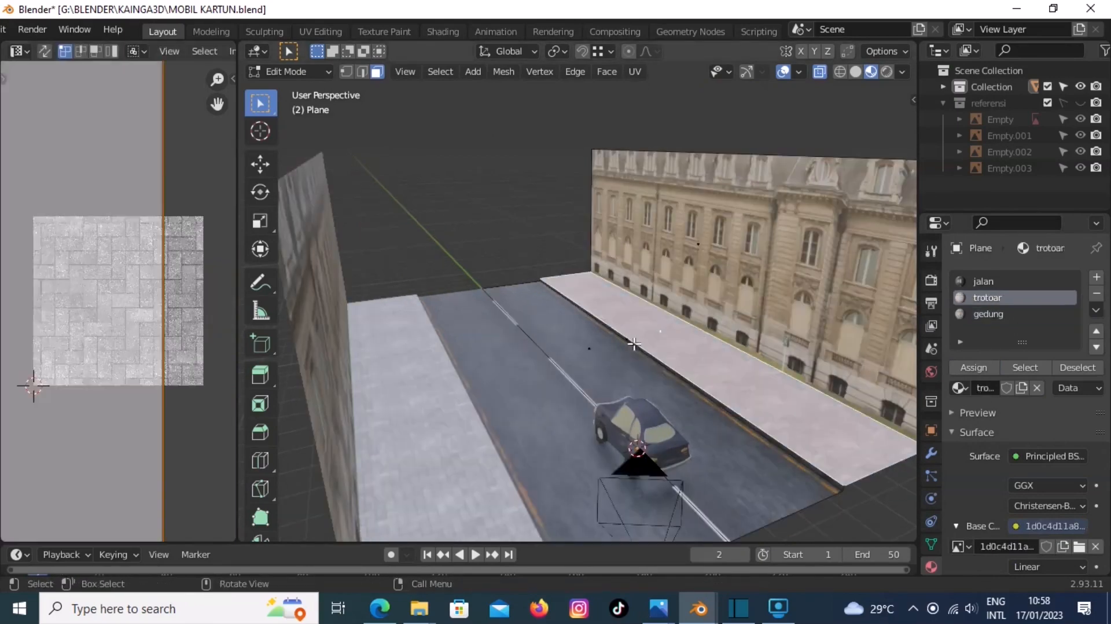
click(633, 346)
click(634, 71)
click(652, 91)
key(s)
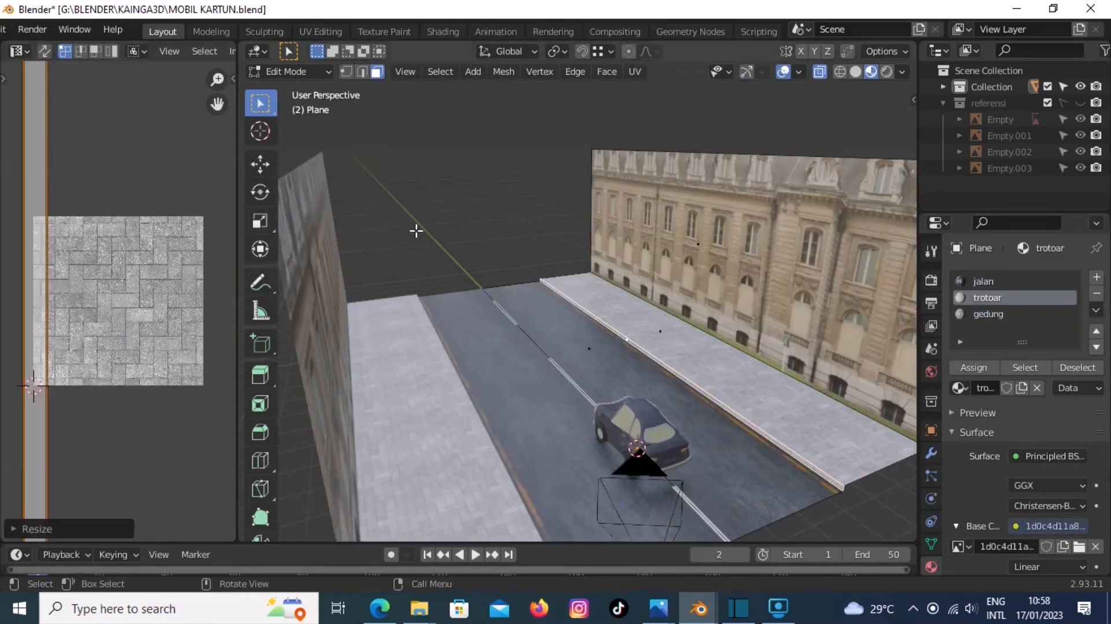
- Add evenly spaced loop cuts across the road, sidewalk and building wall without sliding them
middle_drag(688, 392, 667, 398)
scroll(667, 398, up, 1)
click(667, 398)
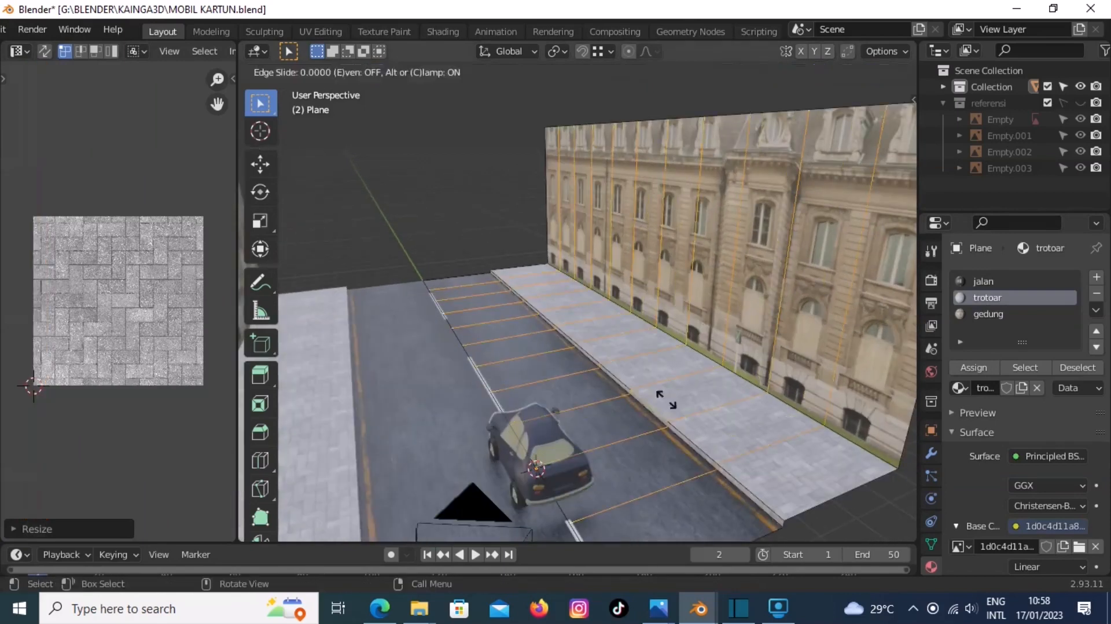
right_click(666, 398)
- Duplicate a sidewalk face, scale it by 0.2 and place it on the sidewalk near the curb
click(712, 394)
right_click(695, 393)
text(s)
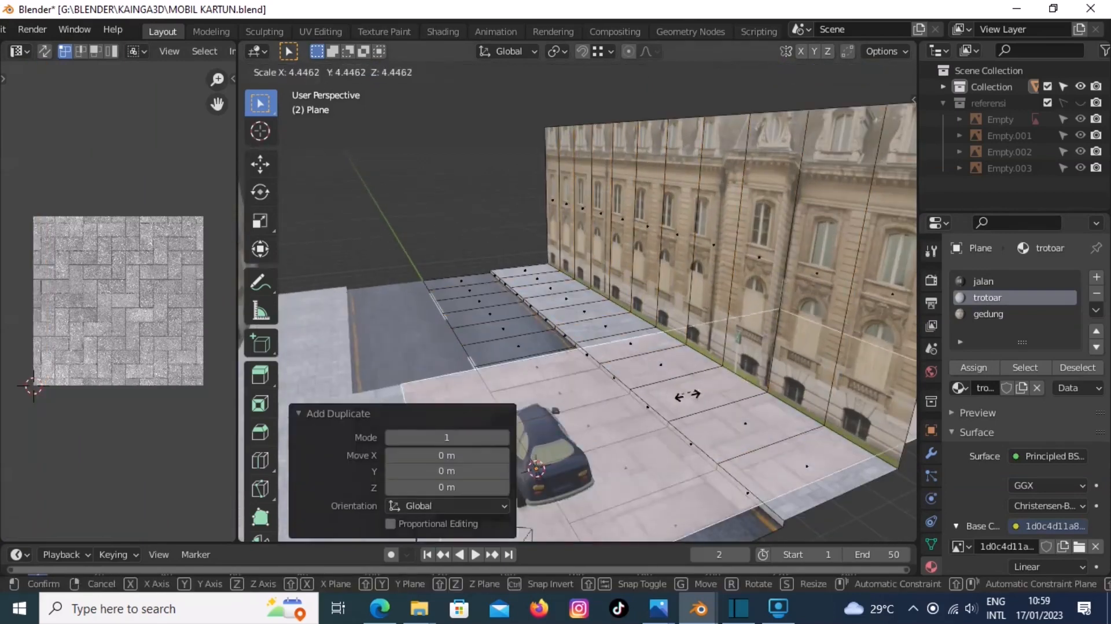
text(.2)
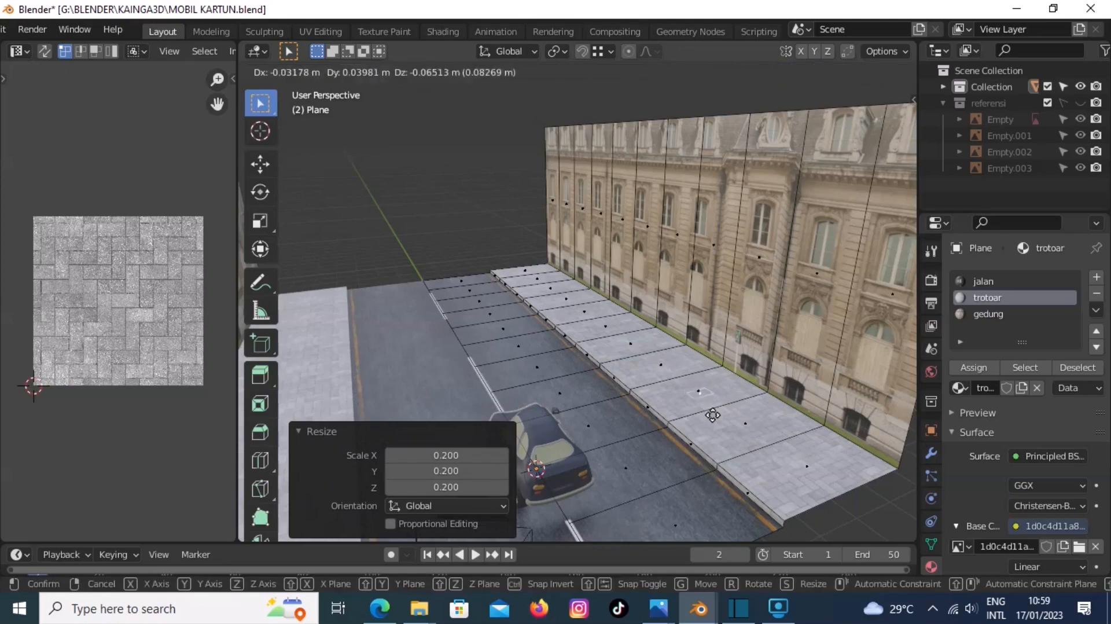
click(678, 425)
- Extrude the small face up about 0.35 m, taper its top and inset the top face to form the lamp base
scroll(717, 451, up, 1)
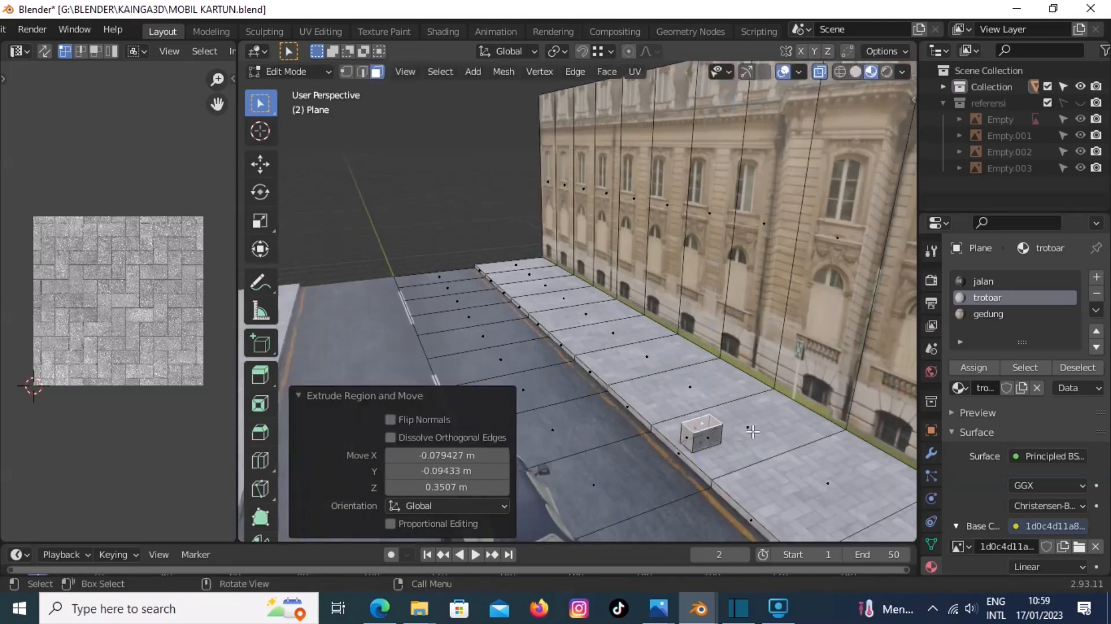
click(724, 431)
middle_drag(723, 431, 752, 457)
key(i)
click(782, 476)
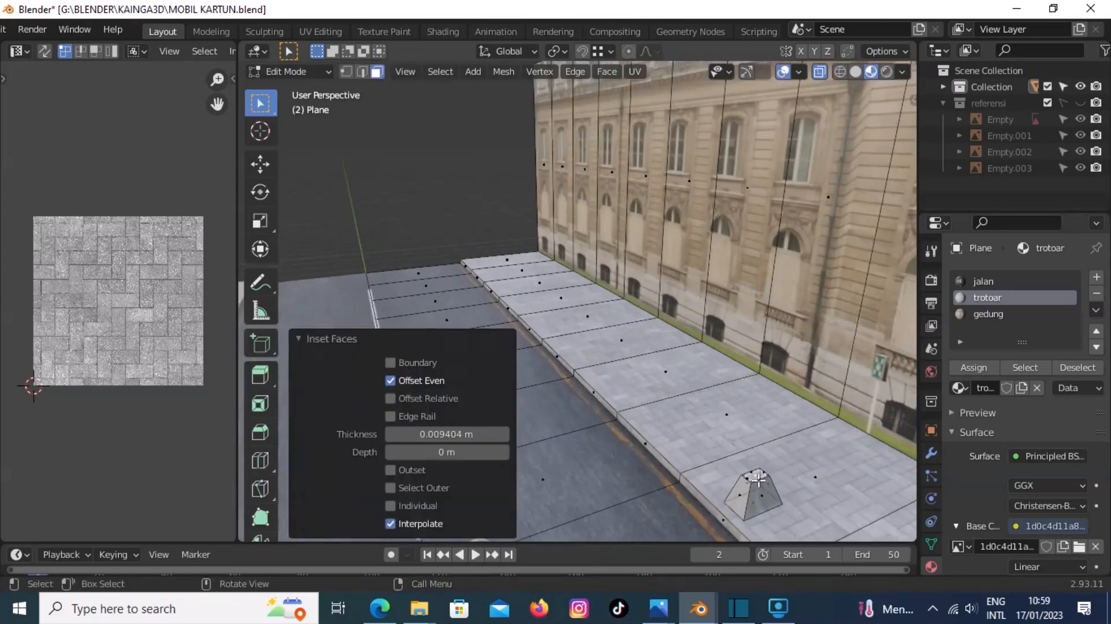
- Subdivide the lamp base's inset top face, make it circular with LoopTools and scale it by about 0.56
right_click(758, 477)
click(758, 477)
scroll(744, 458, up, 5)
right_click(583, 299)
mouse_move(544, 227)
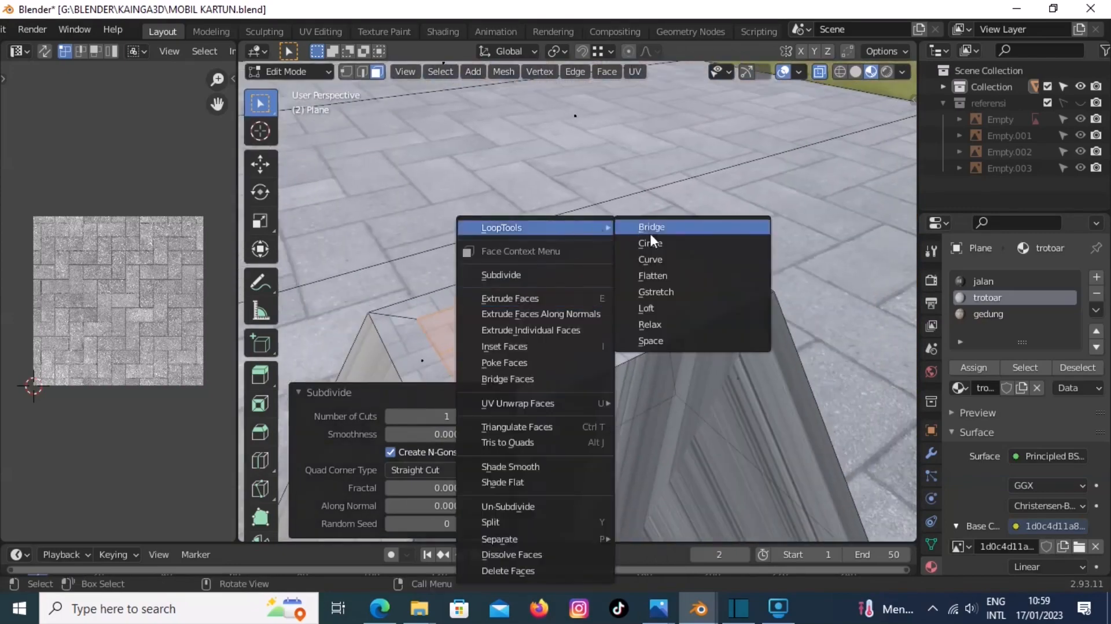
click(652, 242)
key(s)
click(665, 324)
- Raise the circular face straight up along Z to form the tall lamp pole
scroll(665, 324, down, 3)
middle_drag(666, 324, 694, 307)
key(g)
key(z)
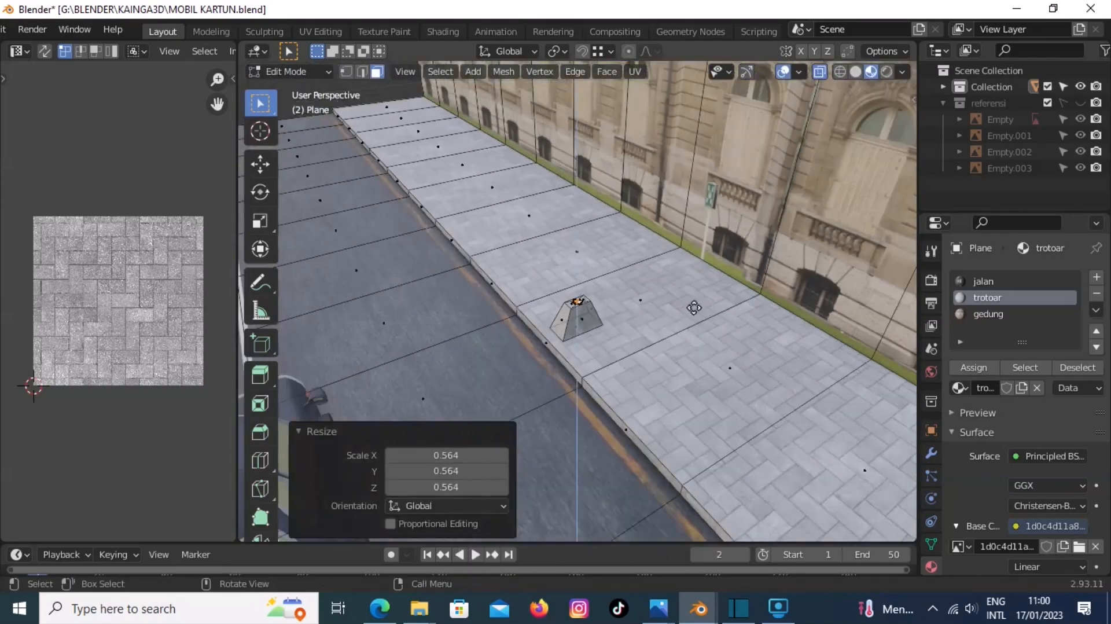
click(699, 193)
scroll(699, 193, down, 4)
key(e)
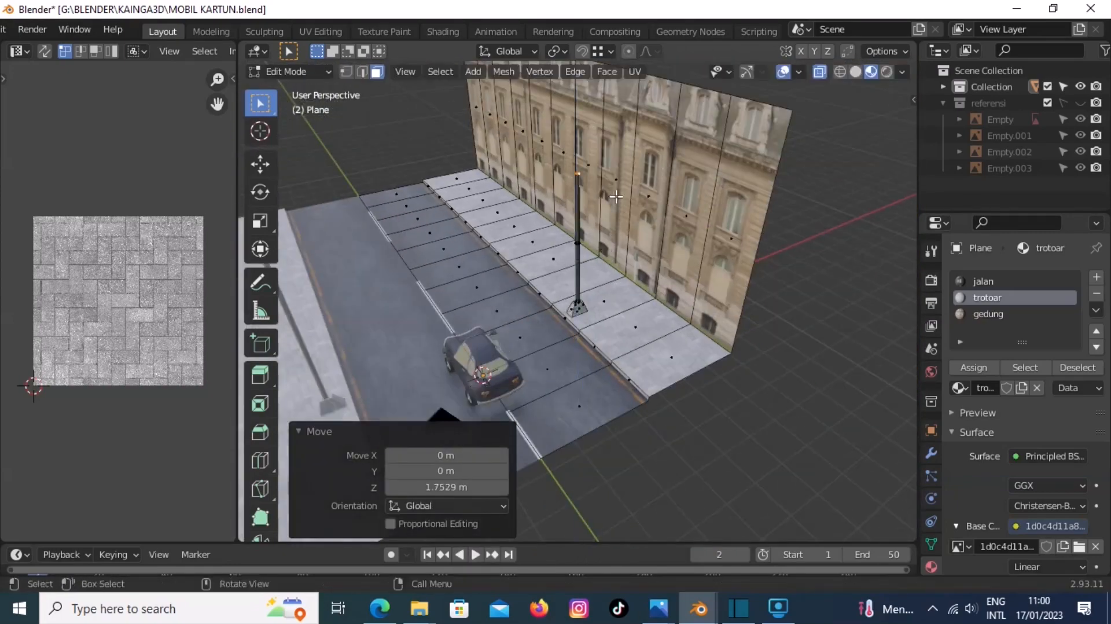
- Add loop cuts near the top of the lamp pole and select road-side faces in the short section between them
scroll(616, 196, up, 3)
key(ctrl+r)
click(563, 90)
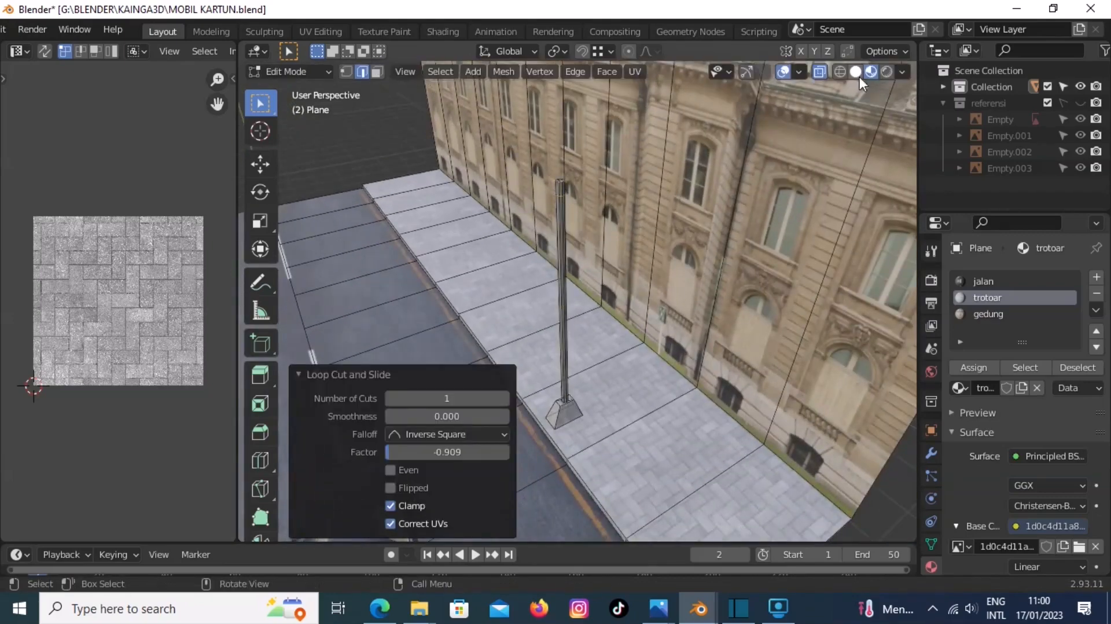
key(alt+z)
key(ctrl+r)
middle_drag(624, 309, 727, 409)
click(628, 524)
key(alt+z)
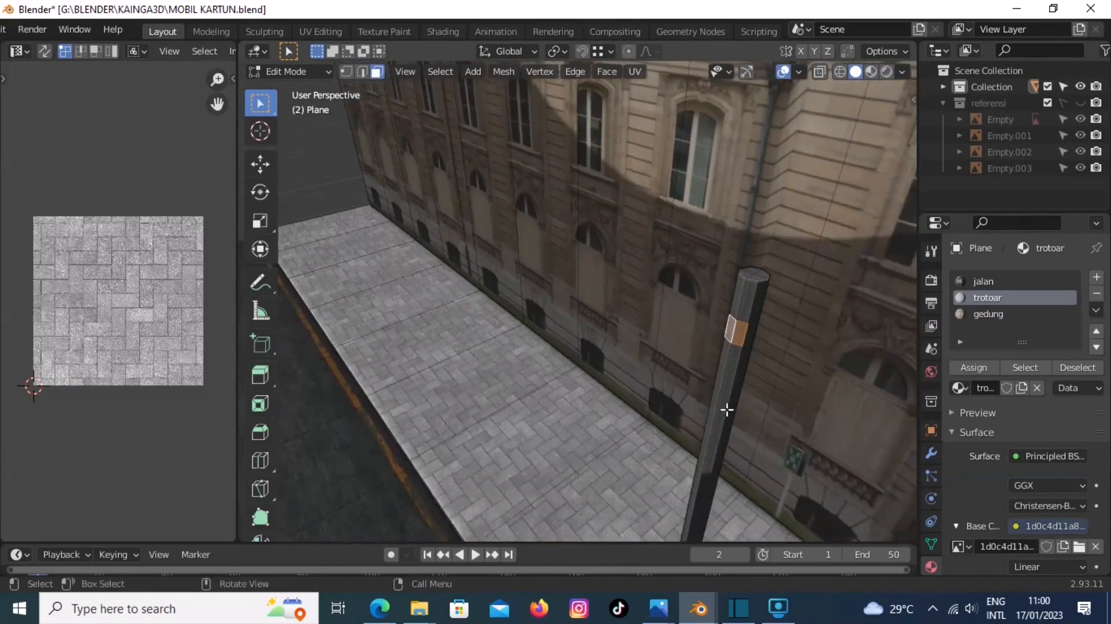
- Extrude the selected pole faces into a slanted arm, a horizontal arm about 1.33 m long and a short end section
key(KP_1)
click(770, 212)
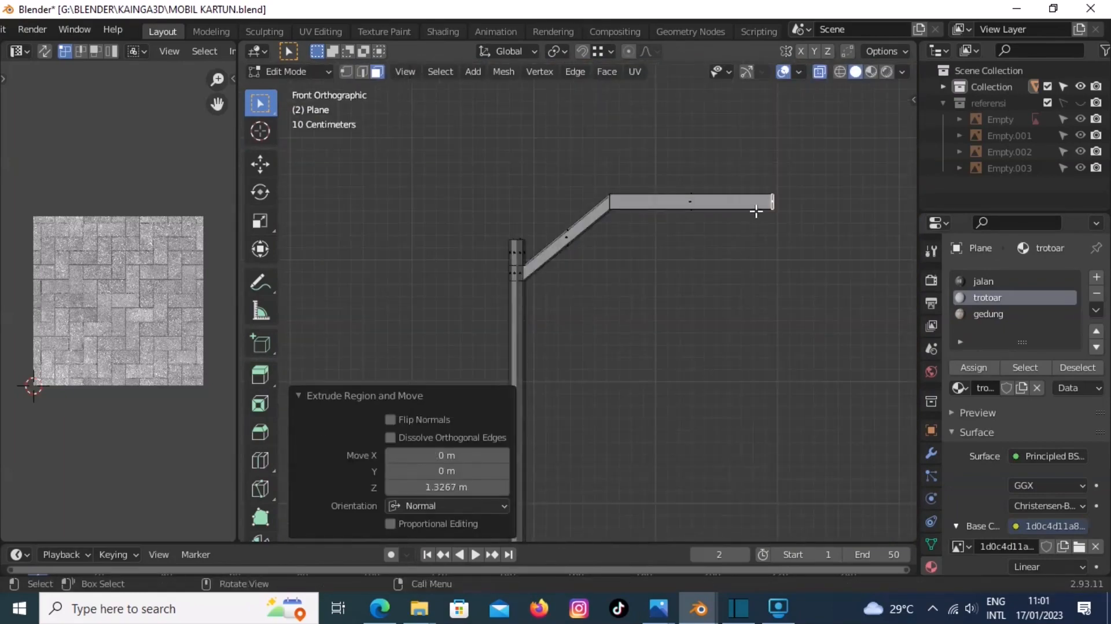
click(796, 207)
- Extrude the underside of the arm's end section slightly downward and scale it outward by about 1.31
middle_drag(794, 211, 734, 295)
key(KP_Decimal)
scroll(727, 298, down, 6)
key(3)
click(715, 342)
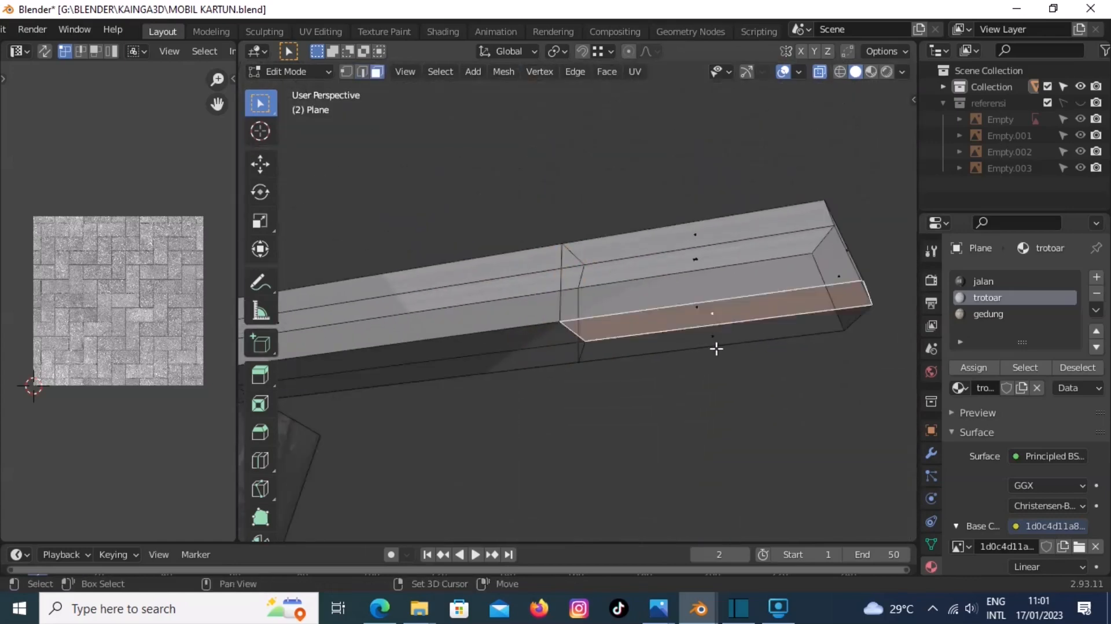
key(KP_1)
key(e)
click(701, 375)
scroll(702, 377, down, 2)
key(s)
click(713, 405)
- Extrude the flared underside downward to complete the lamp head and switch the shading to material preview
key(e)
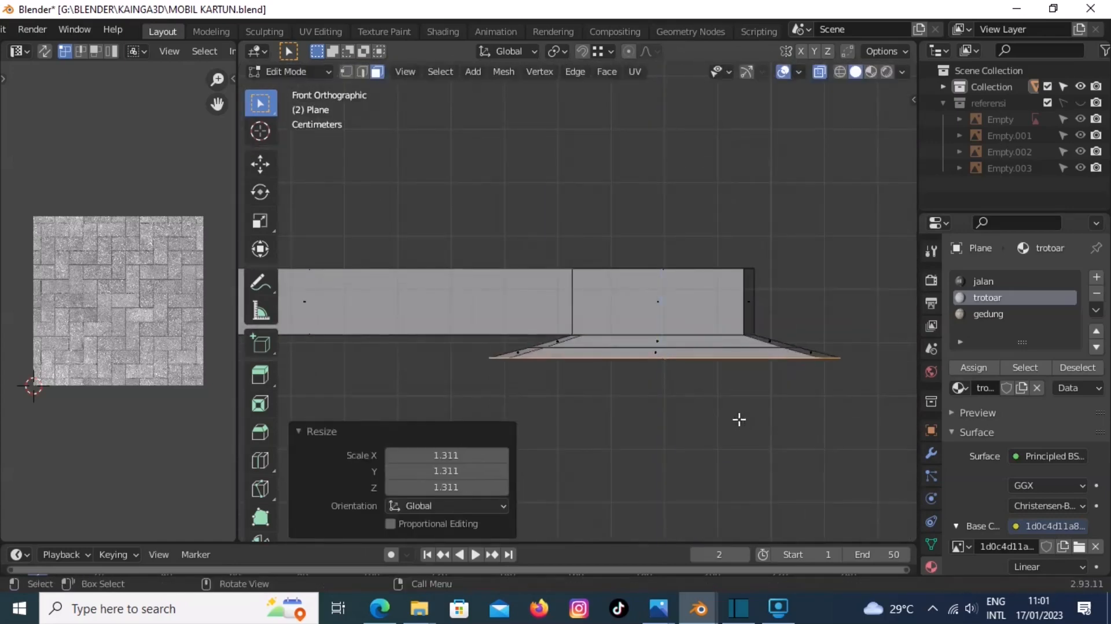
key(e)
click(732, 429)
scroll(729, 426, down, 12)
middle_drag(729, 426, 630, 443)
key(KP_3)
middle_drag(794, 484, 705, 524)
scroll(706, 524, down, 2)
click(298, 396)
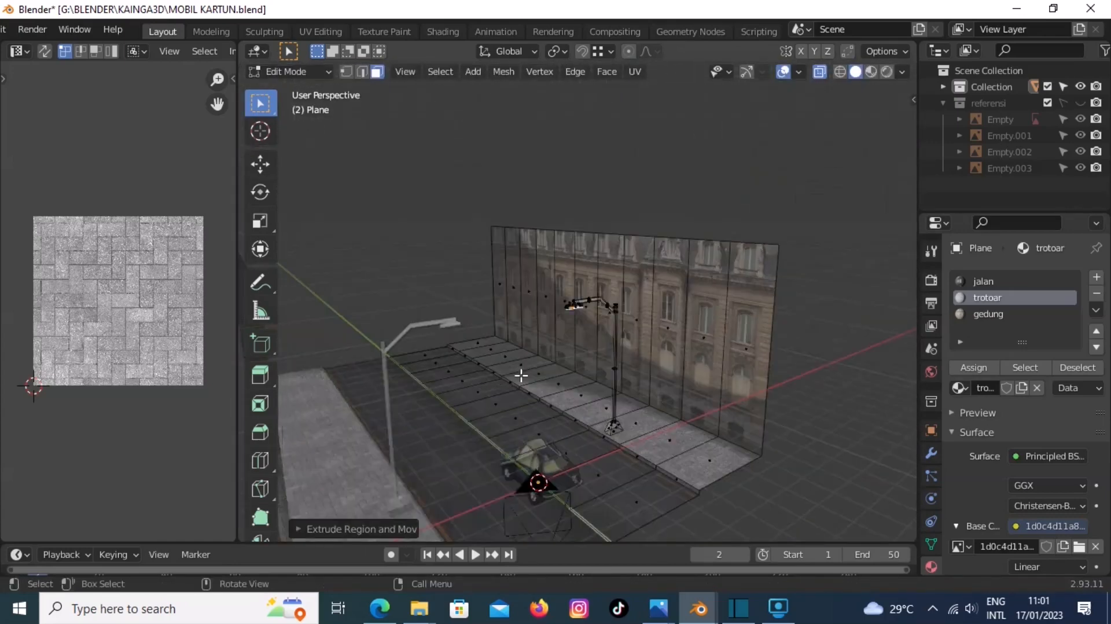
click(870, 71)
- Duplicate a sidewalk face farther along the street, scale it down and place it near the curb for a bench
middle_drag(654, 412, 584, 389)
scroll(584, 388, up, 6)
click(562, 403)
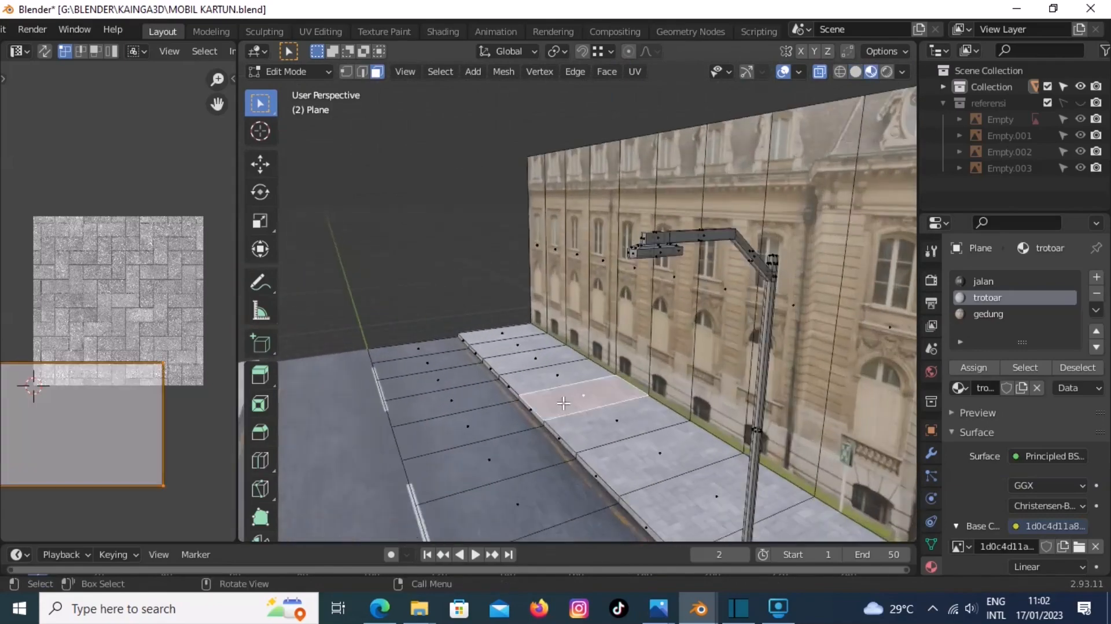
scroll(564, 403, up, 2)
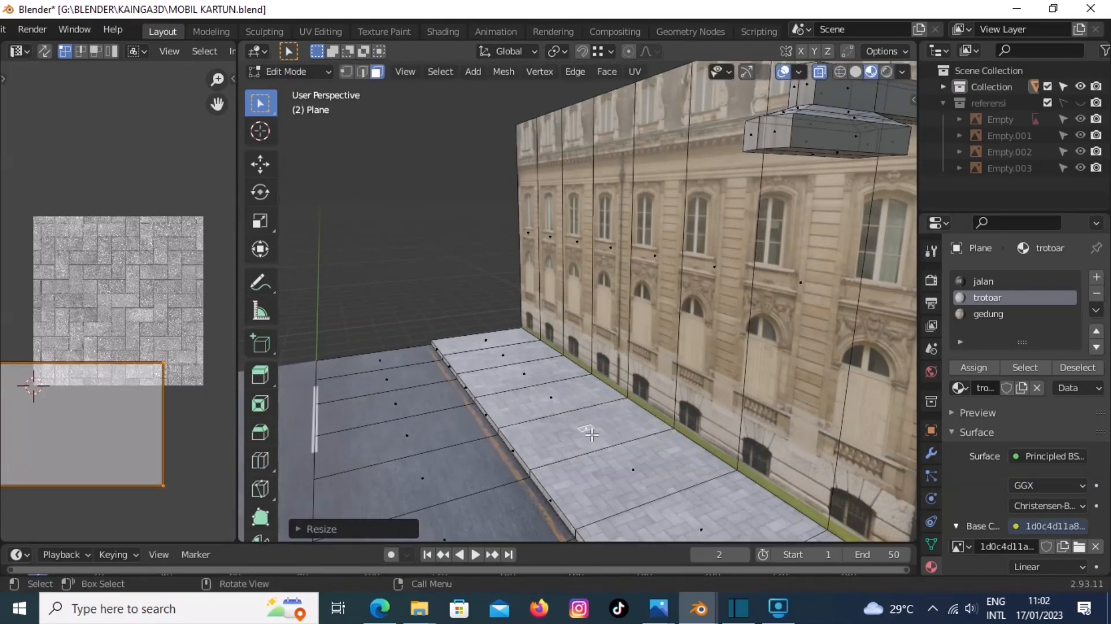
click(539, 455)
- Reshape the duplicated face into a narrow rectangle and extrude it upward about 0.7 m
key(s)
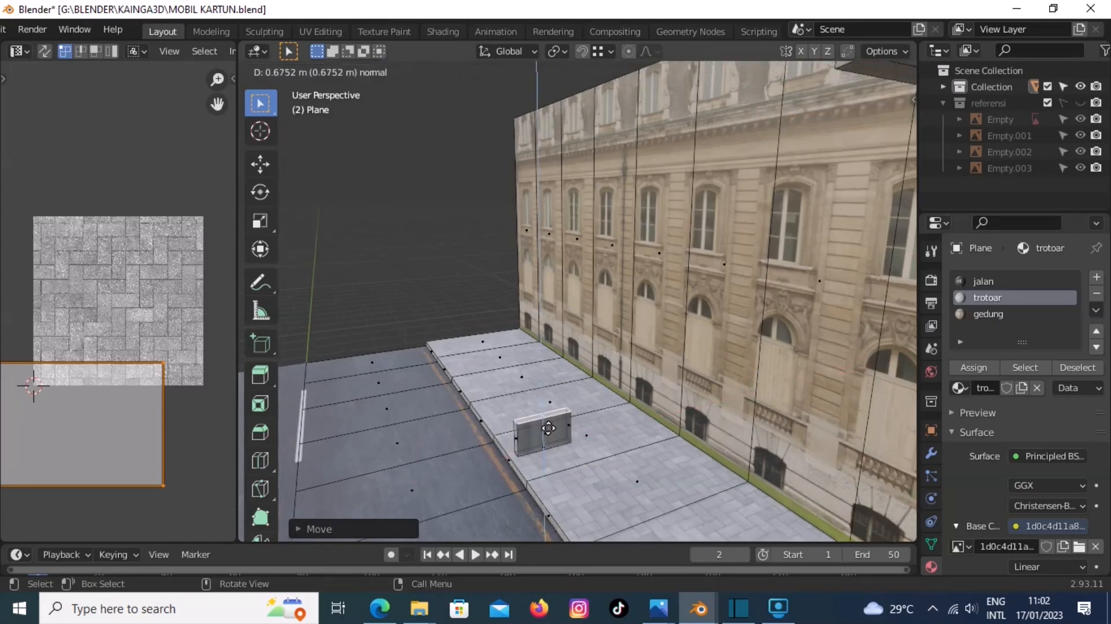
click(547, 421)
middle_drag(547, 420, 578, 425)
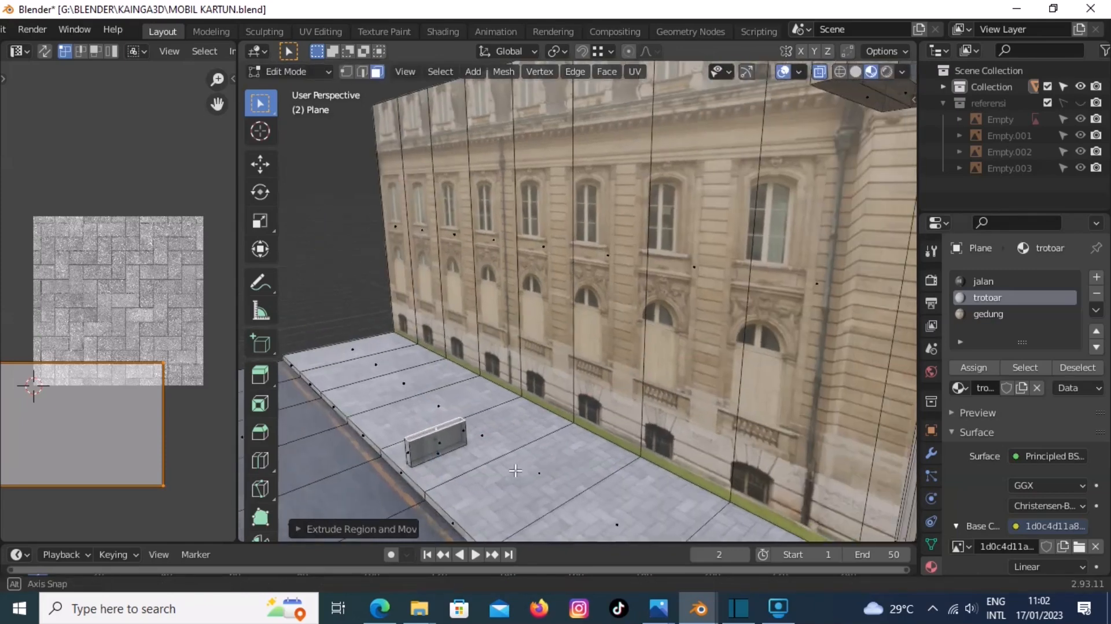
- Add loop cuts near the ends of the bench block to mark off its legs
key(ctrl+r)
click(415, 451)
scroll(412, 480, up, 4)
middle_drag(411, 480, 609, 289)
scroll(622, 324, down, 2)
- Extrude the underside end faces of the bench block down about 0.43 m to the sidewalk as legs
key(3)
click(572, 298)
scroll(579, 336, down, 2)
key(e)
scroll(578, 378, up, 2)
key(3)
click(593, 301)
key(e)
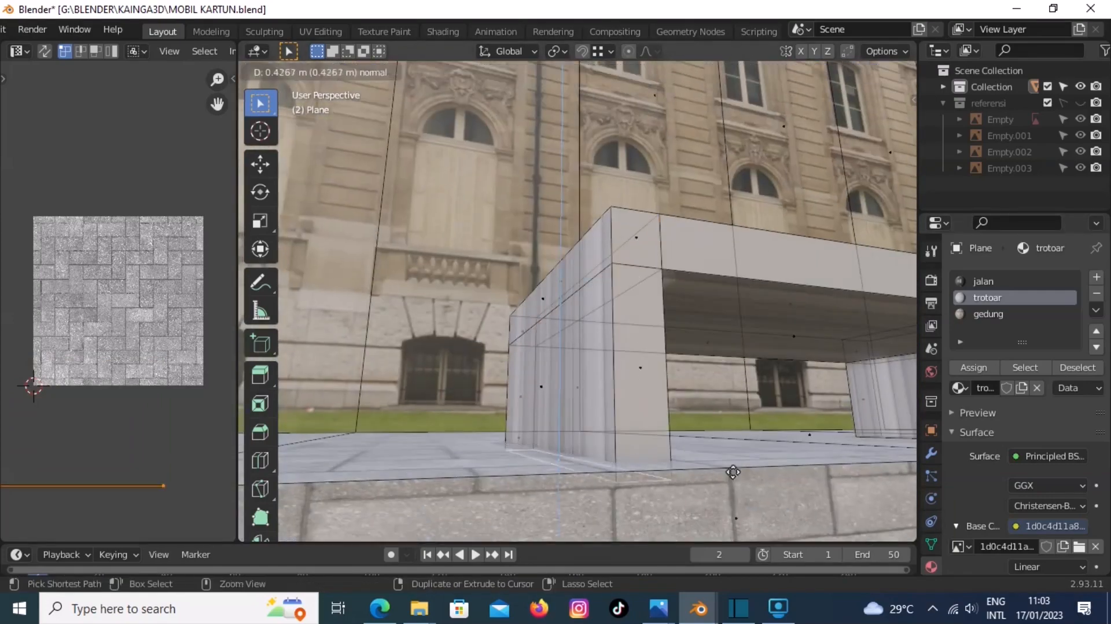
click(733, 472)
- Select the whole bench, assign it COLOR PALLETE in a new material slot and put its UVs on the dark red swatch
scroll(730, 470, down, 5)
middle_drag(642, 434, 570, 461)
middle_drag(734, 399, 636, 376)
scroll(644, 402, down, 4)
scroll(654, 417, up, 4)
key(ctrl+l)
click(1096, 277)
click(959, 387)
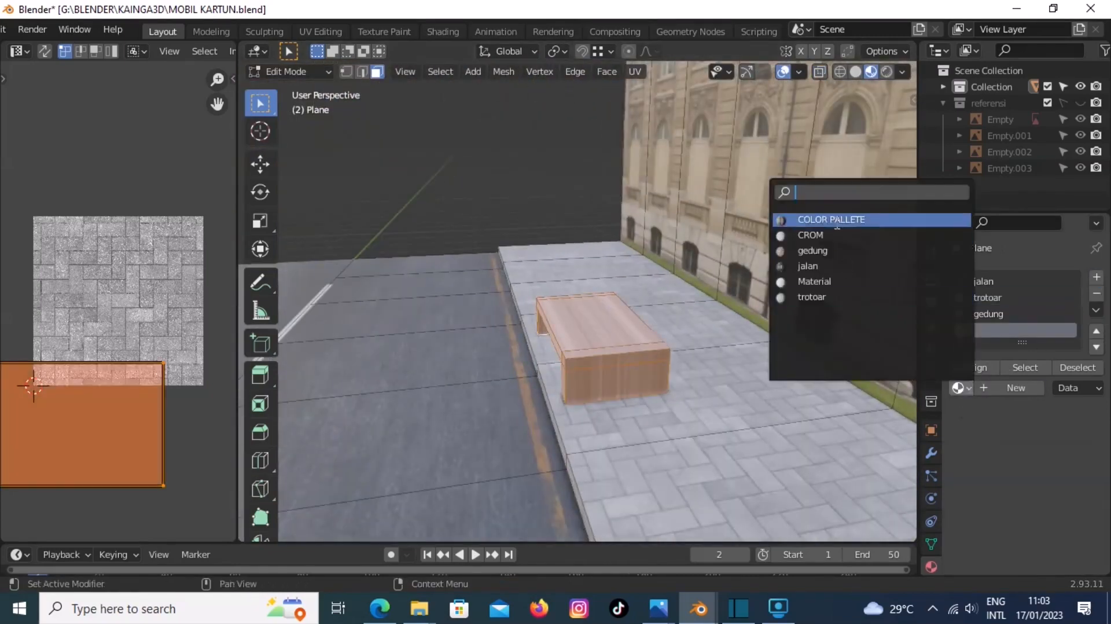
click(837, 223)
click(973, 367)
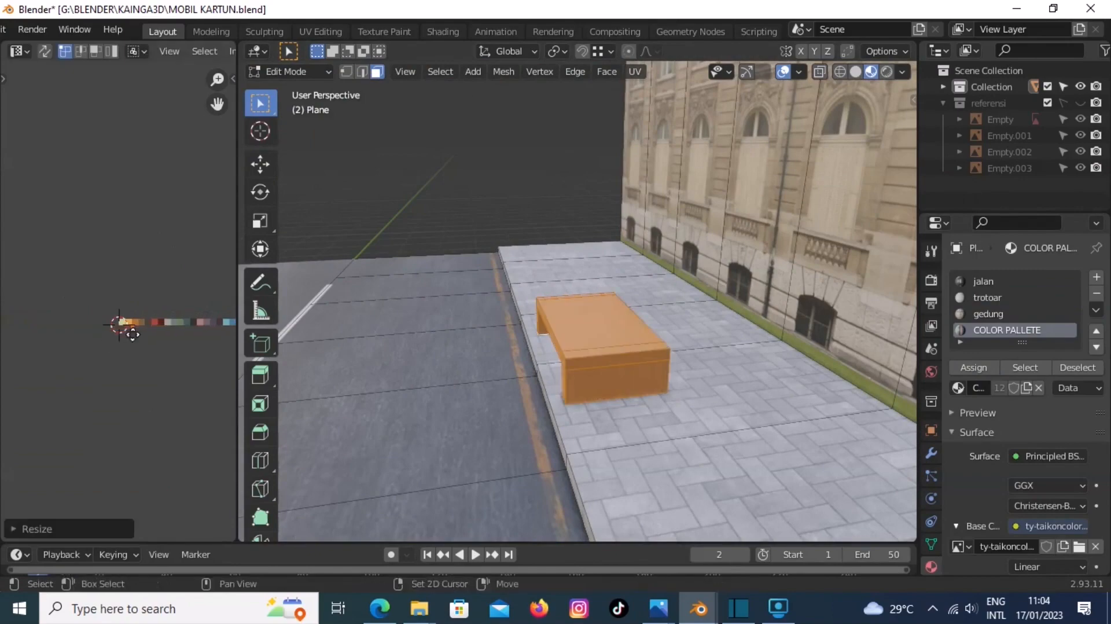
scroll(592, 363, down, 7)
- Select the whole street lamp, assign it COLOR PALLETE, collapse its UVs to a point and move them onto a gray-green swatch
click(604, 339)
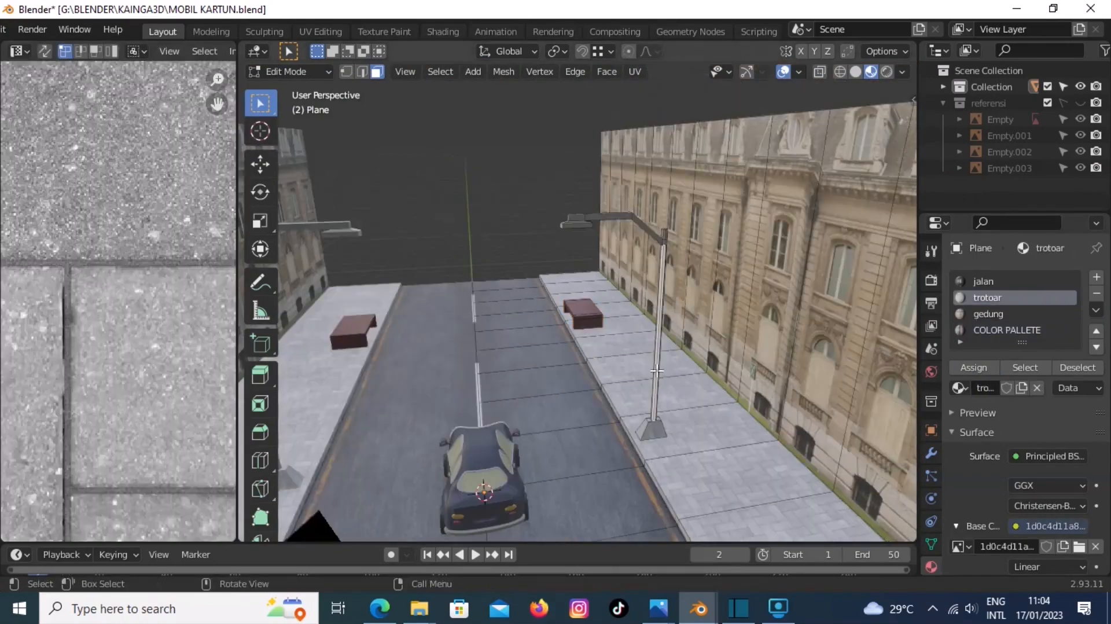
key(ctrl+l)
click(564, 231)
click(973, 367)
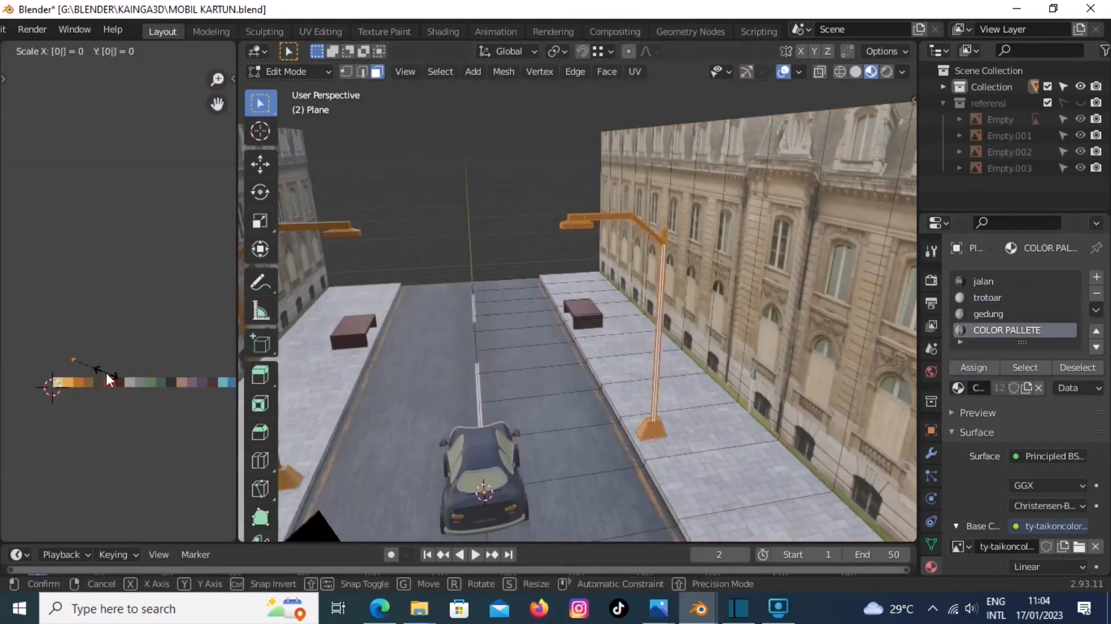
click(151, 399)
scroll(580, 372, down, 3)
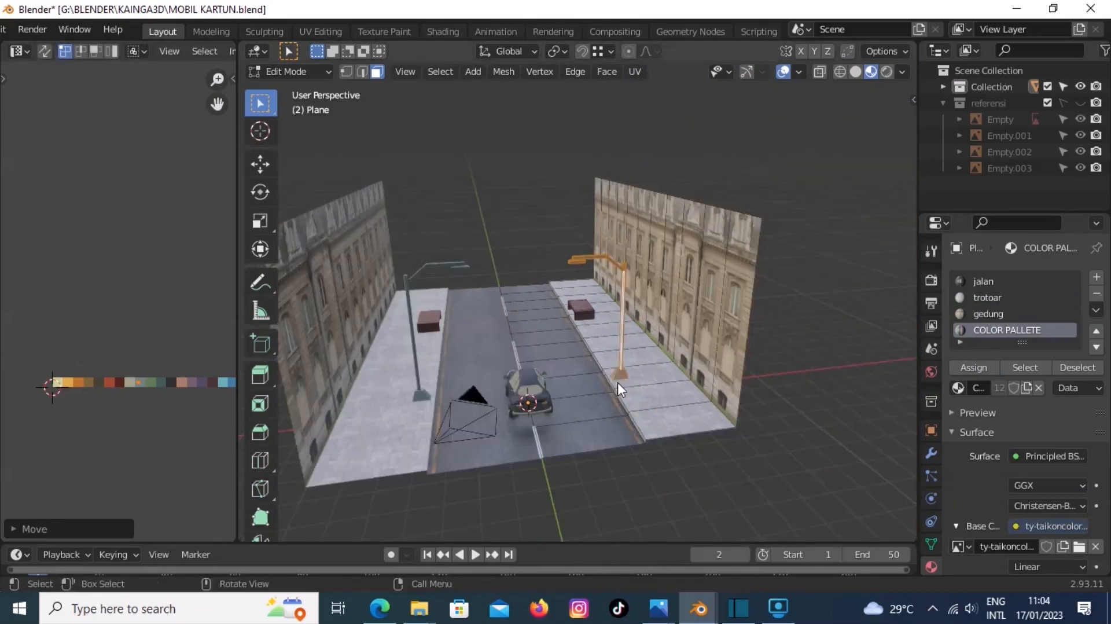
- Leave mesh editing, check the camera view, then select the street object and add an Array modifier
key(Tab)
middle_drag(617, 383, 583, 412)
scroll(539, 400, down, 4)
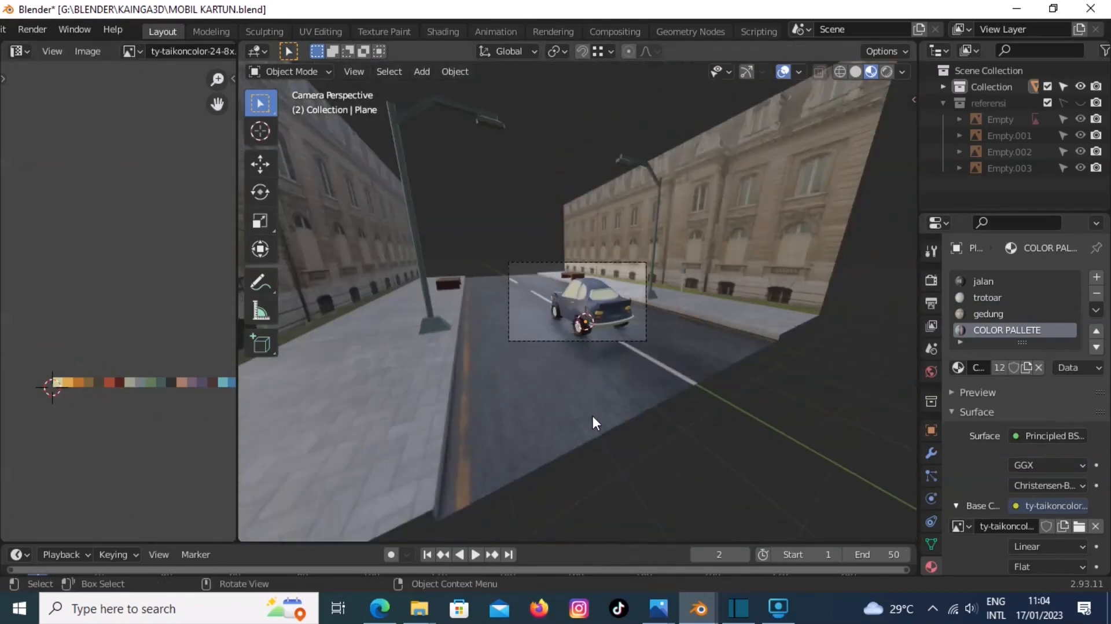
scroll(544, 245, down, 5)
middle_drag(592, 415, 512, 240)
click(637, 324)
click(931, 453)
click(1027, 278)
click(851, 341)
click(955, 305)
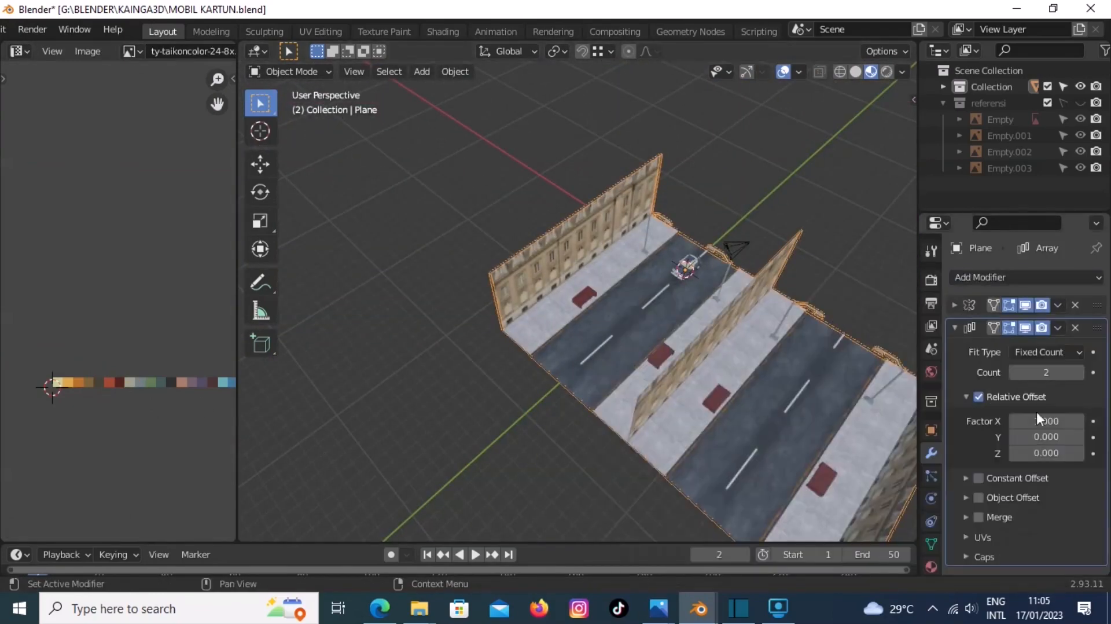
- Set the array's relative offset to 0 in X and -1 in Y
double_click(1042, 421)
text(0)
key(Return)
double_click(1053, 434)
text(1)
key(Return)
key(Return)
- Raise the array count to 16 to extend the street and collapse the modifier's settings
middle_drag(769, 353, 492, 358)
click(1078, 373)
scroll(694, 381, down, 4)
click(1078, 373)
click(1078, 373)
scroll(692, 400, down, 3)
middle_drag(689, 399, 903, 404)
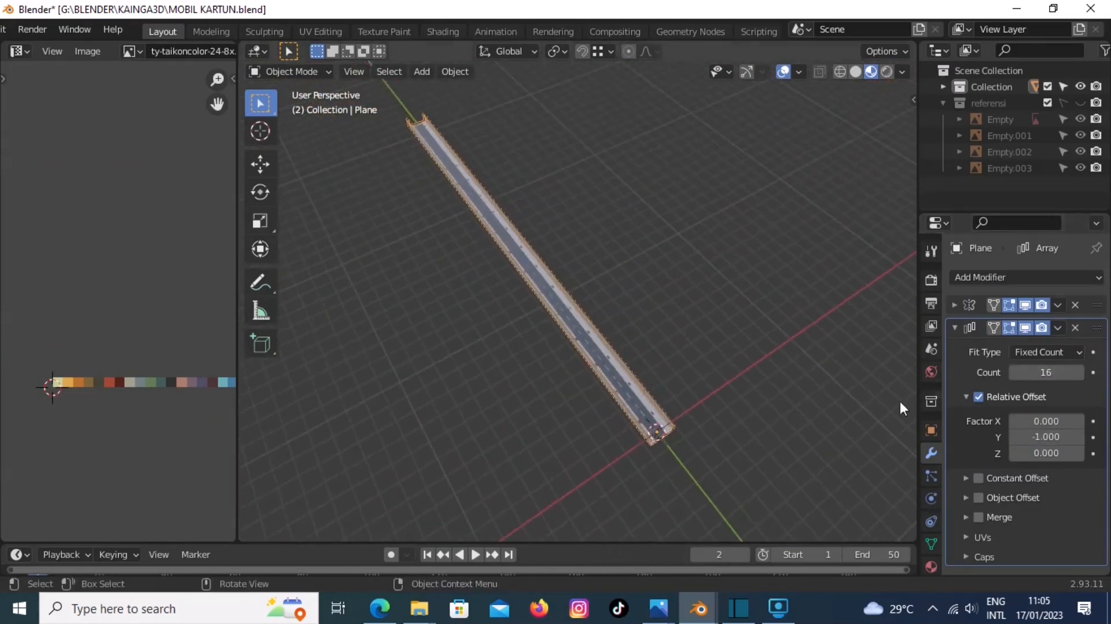
click(955, 328)
- Examine the extended street through the camera and view the car from its right side
middle_drag(609, 454, 648, 461)
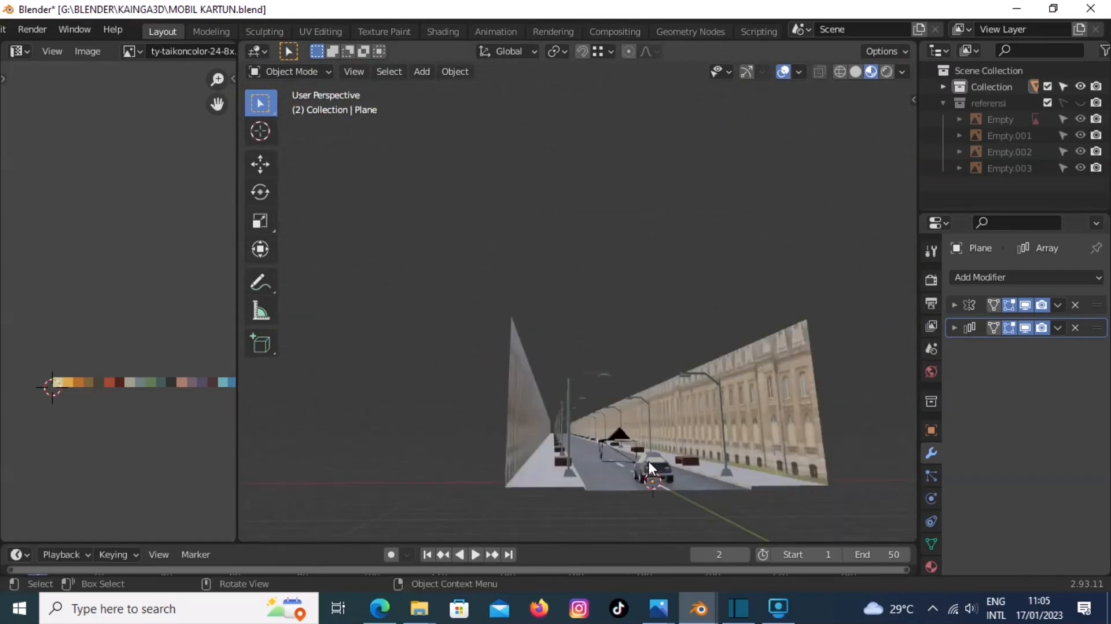
key(KP_0)
scroll(602, 291, up, 3)
click(717, 336)
key(KP_3)
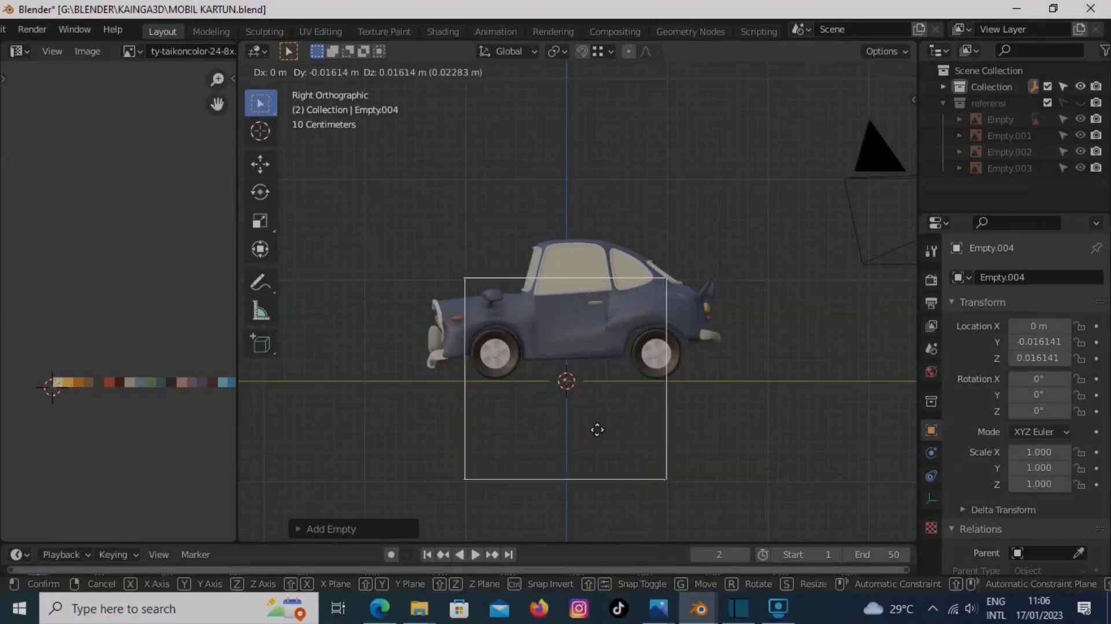
- Raise the cube empty along Z to about 1.02 m around the car, and hide the front and rear wheels
key(z)
click(598, 379)
click(634, 428)
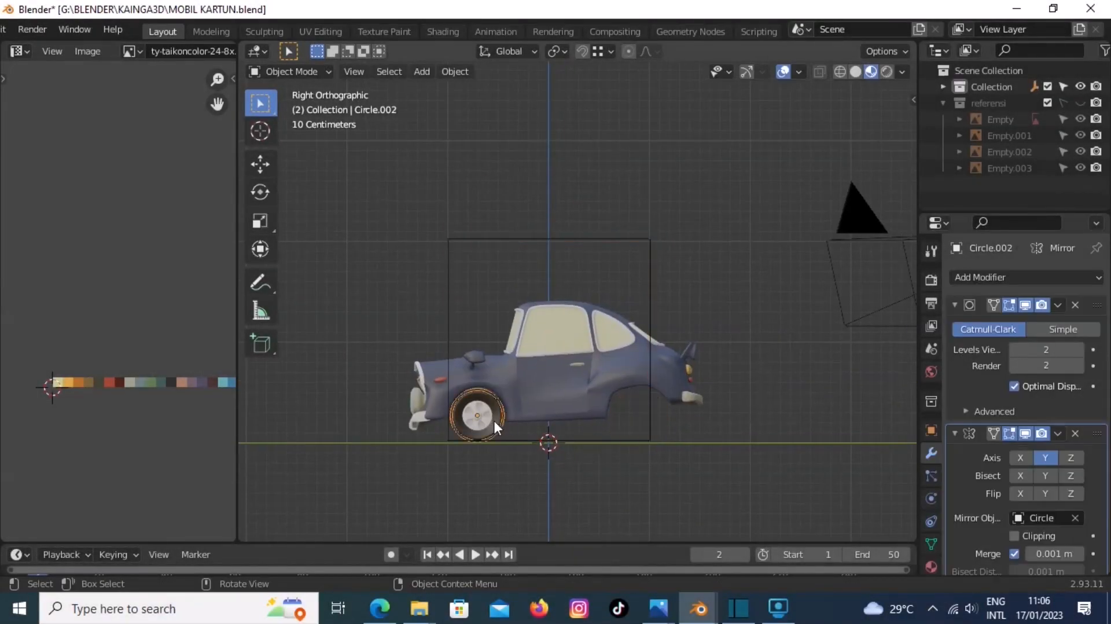
key(h)
- Parent the visible car body parts to the cube empty and test the link with a cancelled trial move
click(459, 373)
drag(357, 250, 718, 434)
shift+click(649, 415)
shift+click(649, 415)
middle_drag(649, 414, 650, 277)
click(659, 278)
key(g)
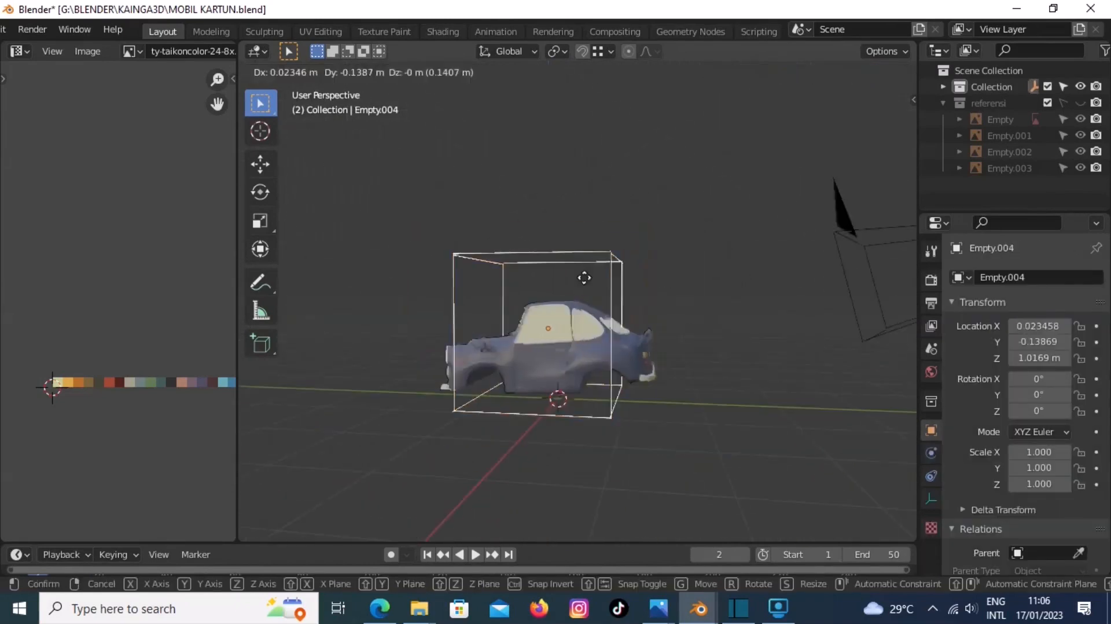
right_click(648, 292)
- Reveal all hidden objects and hide only the street object
scroll(731, 342, up, 1)
click(742, 351)
key(alt+h)
click(736, 304)
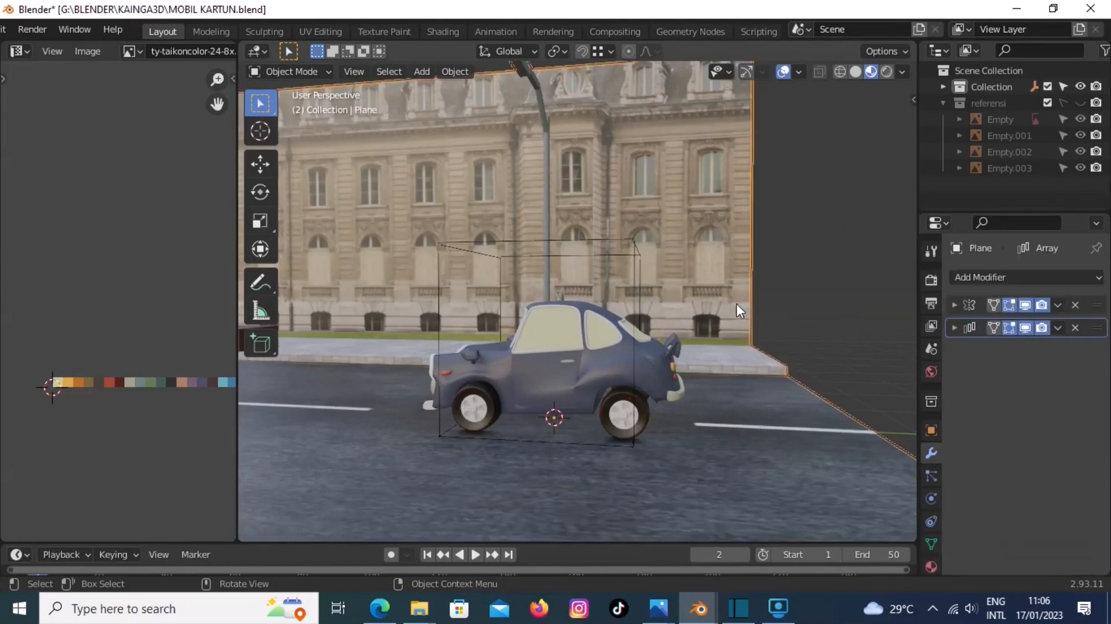
key(h)
- Parent the front and rear wheels to the cube empty using object parenting
scroll(718, 324, up, 1)
middle_drag(639, 410, 634, 384)
click(457, 451)
shift+click(659, 287)
key(ctrl+p)
click(647, 279)
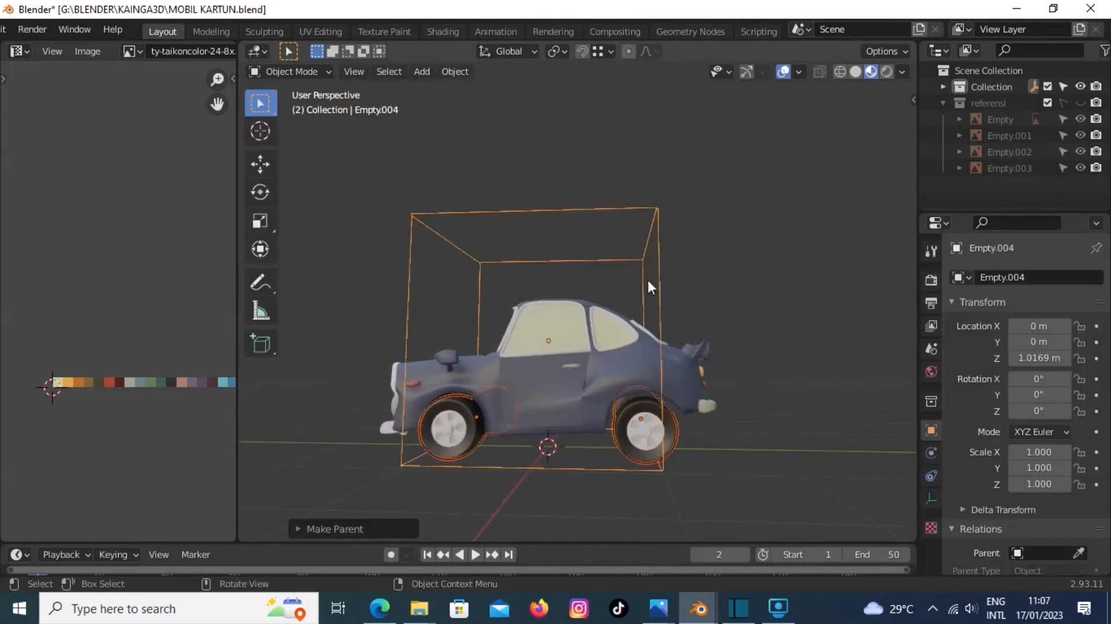
click(681, 307)
- Insert a location keyframe for the cube empty at frame 1
scroll(669, 379, down, 1)
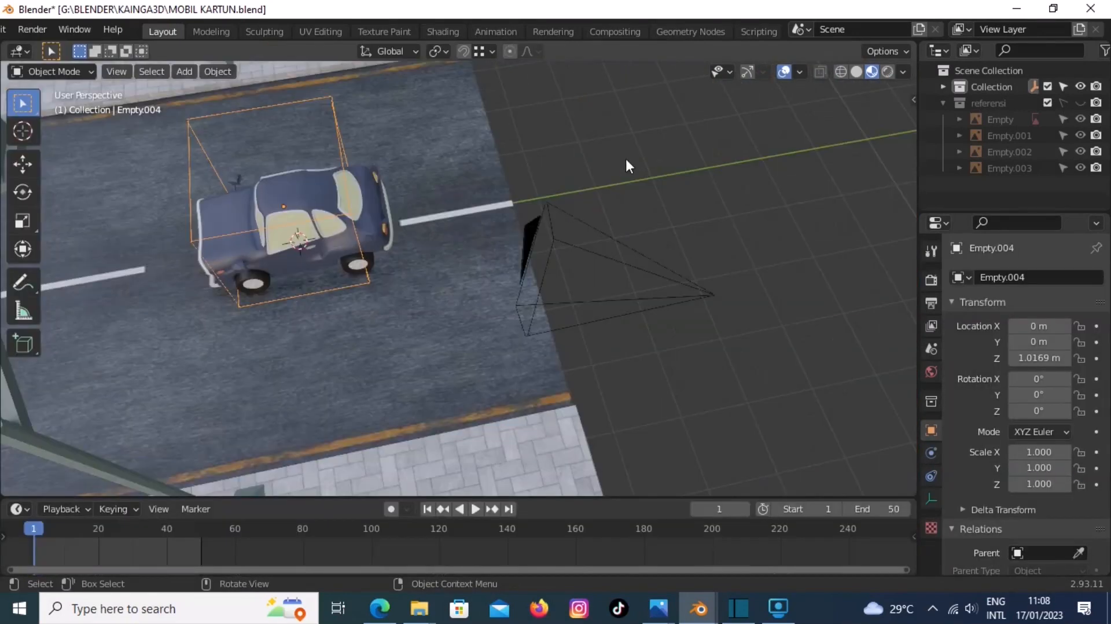
key(i)
click(567, 147)
- Set the animation's end frame to 250 and jump to that last frame
scroll(680, 329, down, 5)
middle_drag(680, 329, 559, 333)
double_click(888, 509)
text(250)
key(Return)
click(509, 509)
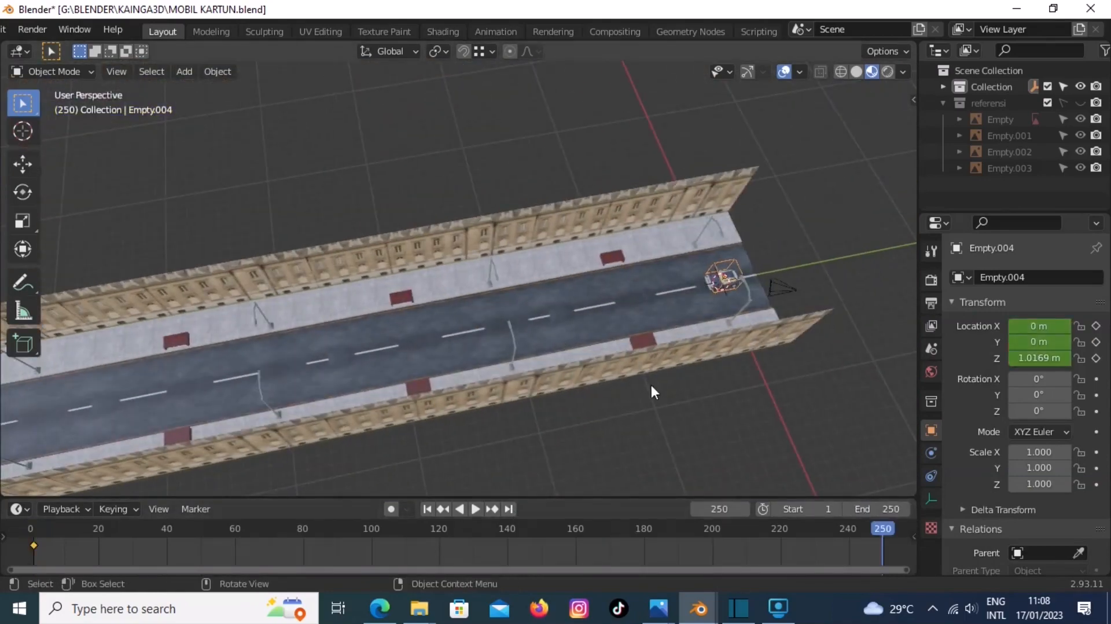
- Move the cube empty with the car along Y to about -212 m, at the far end of the street
scroll(650, 383, down, 2)
shift+middle_drag(400, 376, 647, 391)
scroll(647, 392, down, 2)
shift+middle_drag(759, 302, 879, 294)
key(g)
key(y)
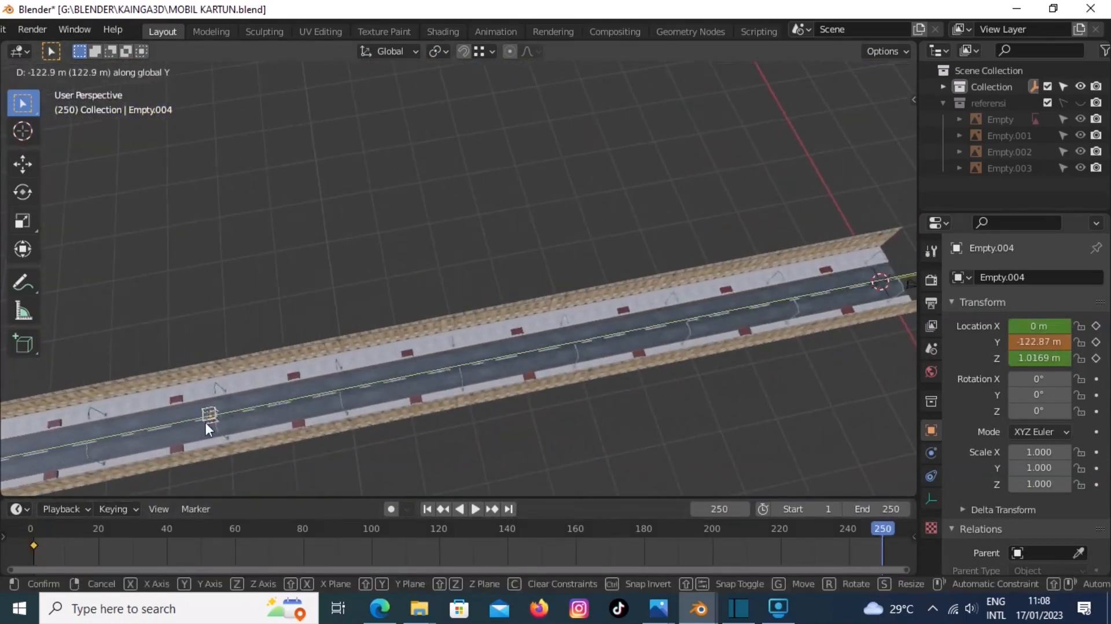
click(206, 423)
middle_drag(206, 422, 757, 266)
key(g)
key(y)
click(574, 426)
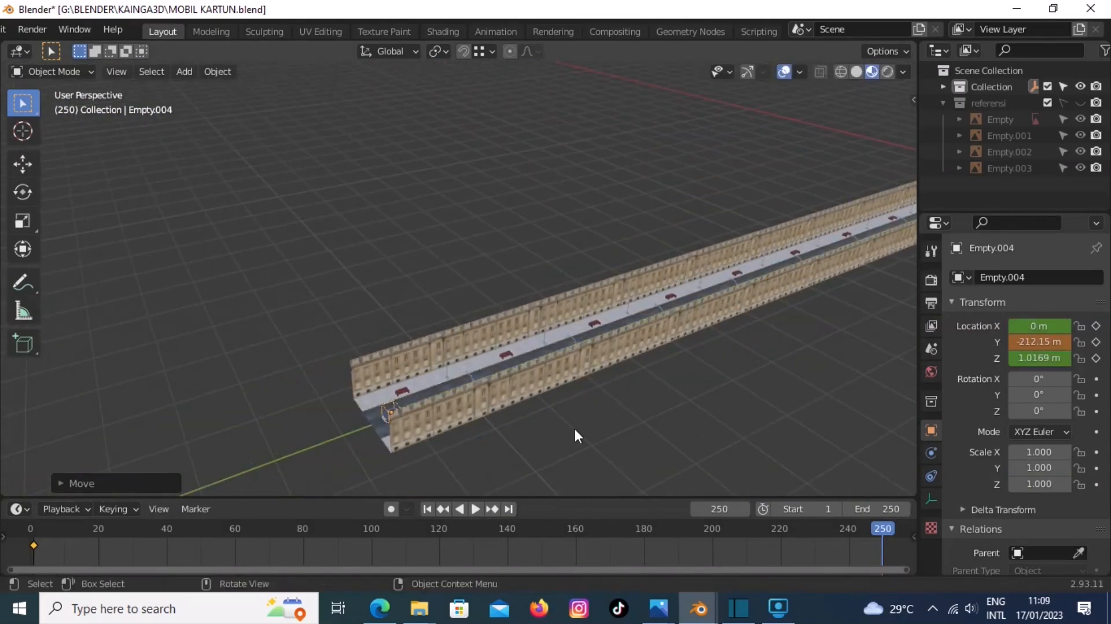
- Insert a location keyframe for the cube empty at frame 250 and play the animation from frame 1
key(i)
click(539, 283)
middle_drag(540, 283, 462, 440)
click(475, 509)
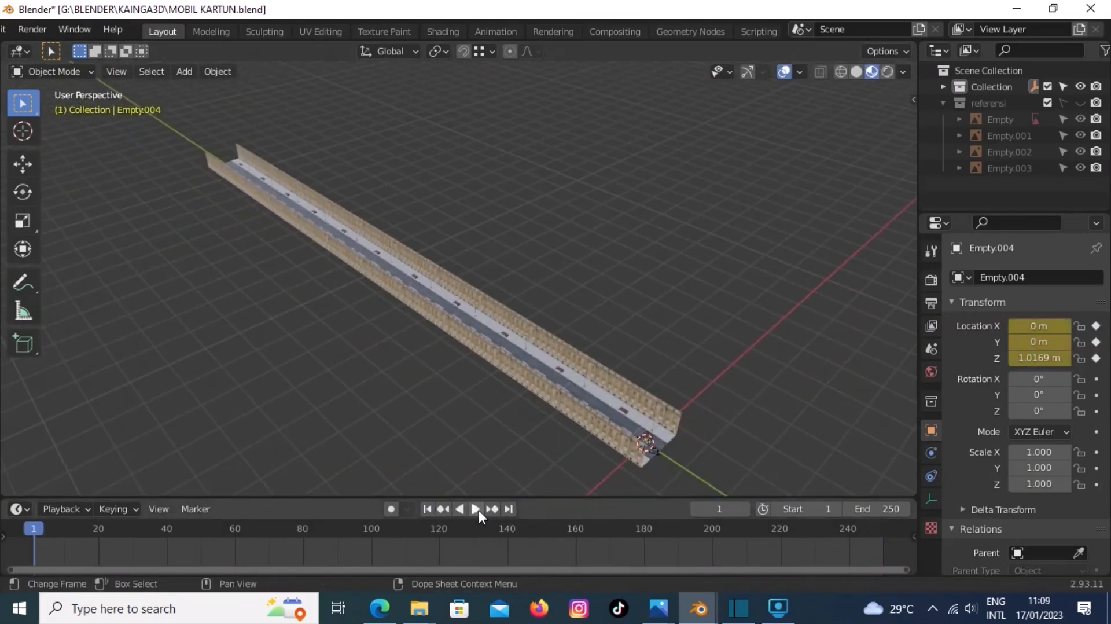
key(Escape)
- Frame the car, hide the street object and show the car from the right side
scroll(641, 448, up, 3)
shift+middle_drag(660, 476, 671, 341)
click(646, 387)
key(KP_Decimal)
click(696, 284)
key(h)
key(KP_3)
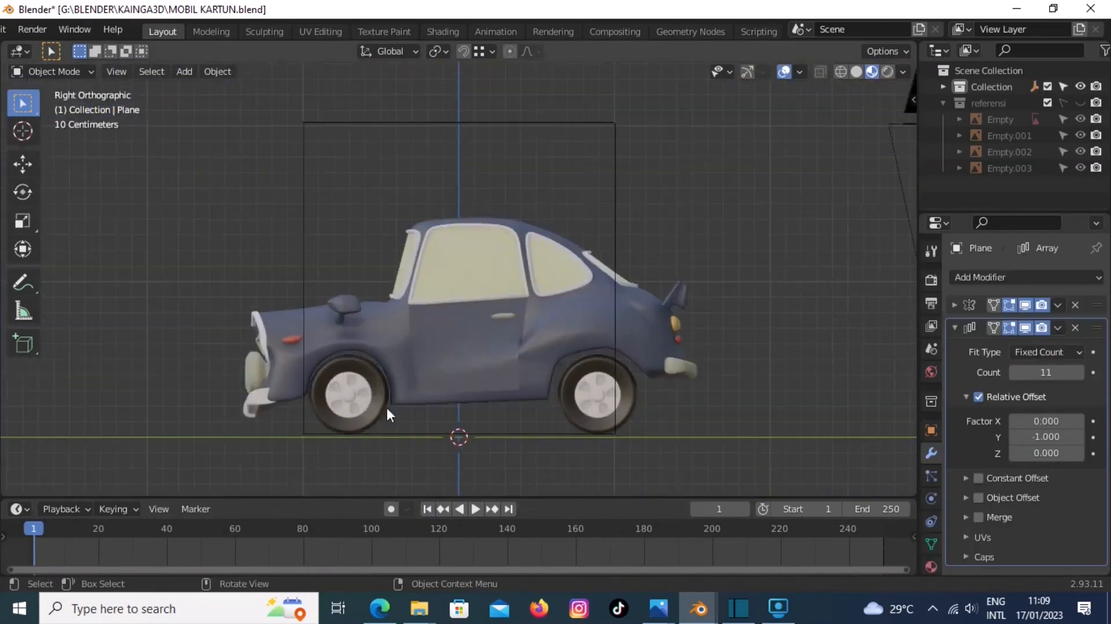
- Add a Transformation constraint to the front wheel
click(382, 410)
drag(952, 435, 954, 306)
click(930, 521)
click(1024, 277)
click(855, 485)
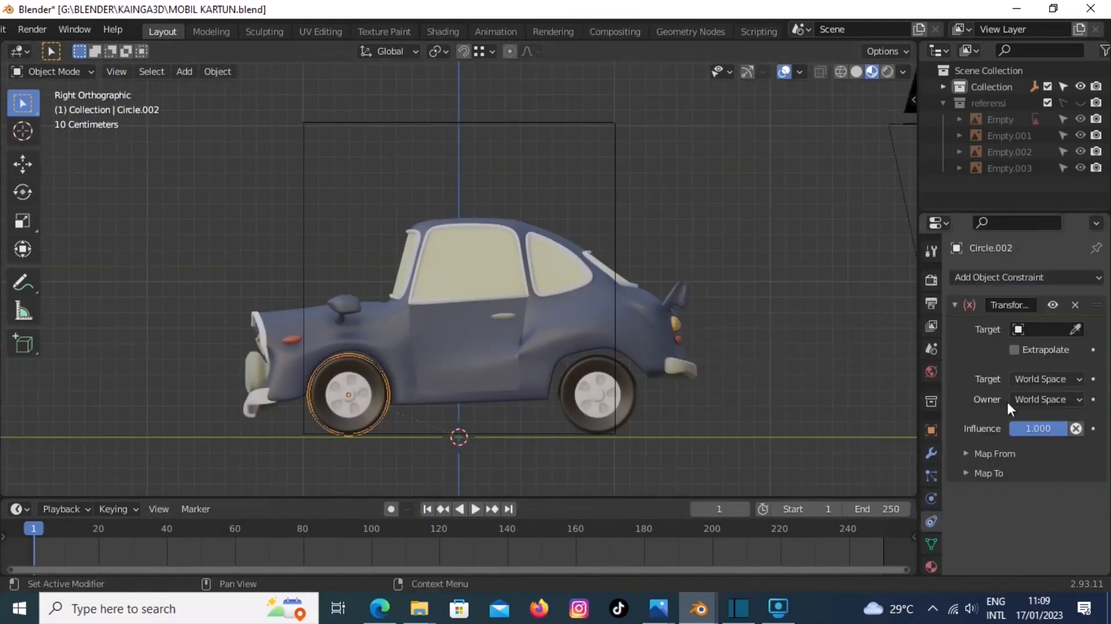
- Configure the front wheel's constraint: target the empty, extrapolated, Local Space owner, mapping location Y from 6 m to -6 m onto rotation
click(1023, 454)
click(1021, 453)
scroll(1019, 484, down, 2)
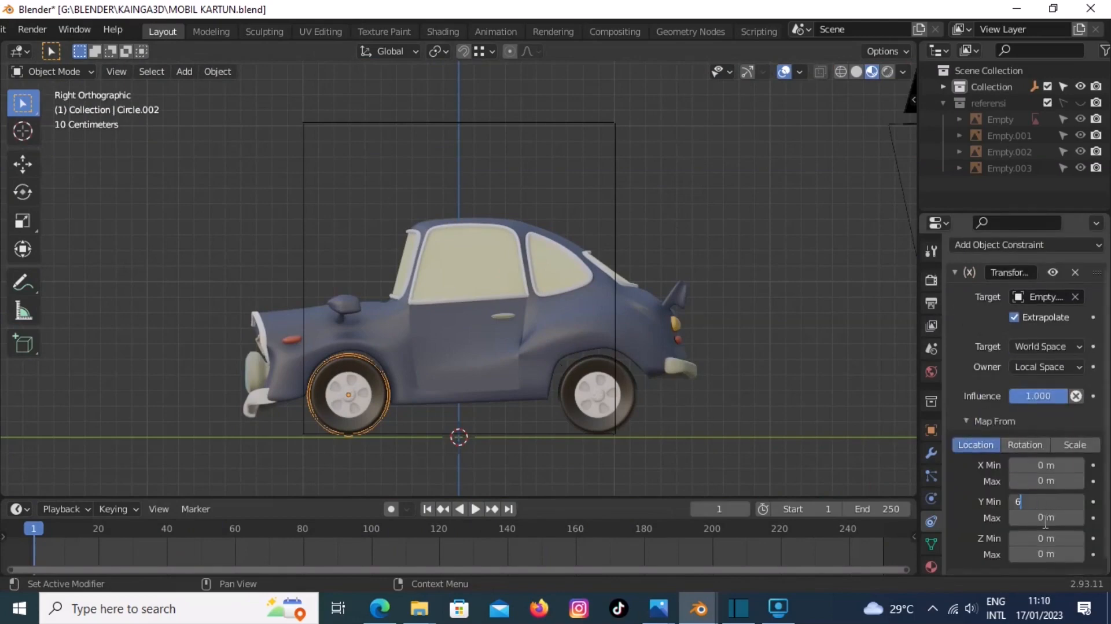
key(Return)
scroll(1036, 515, down, 8)
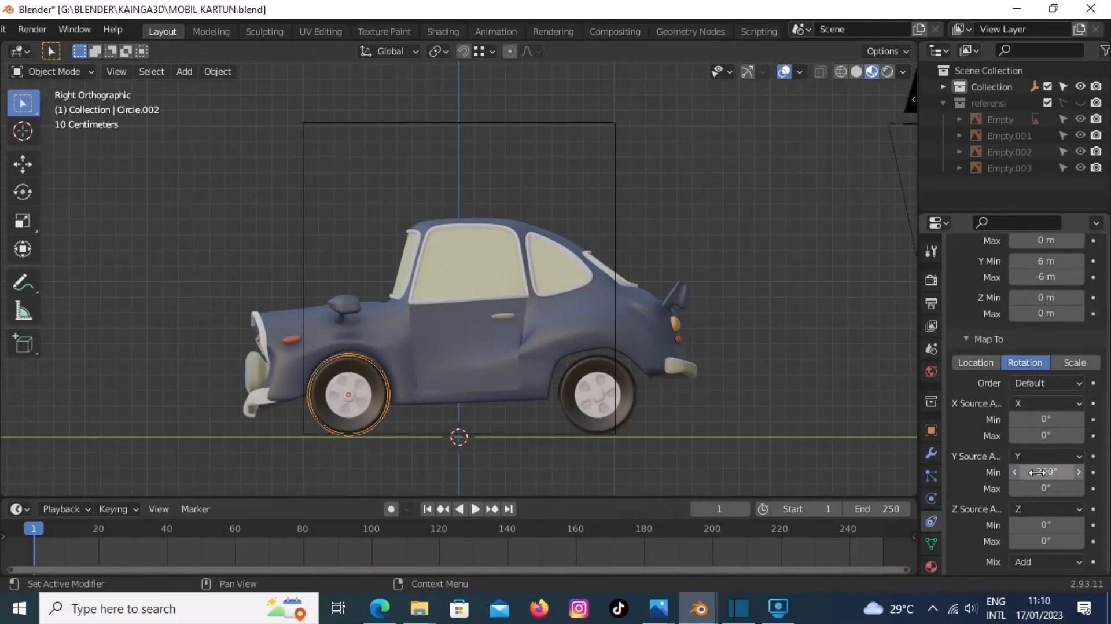
- Check the front wheel's rotation with a trial move of the empty along Y and cancel the move
click(345, 124)
key(g)
key(y)
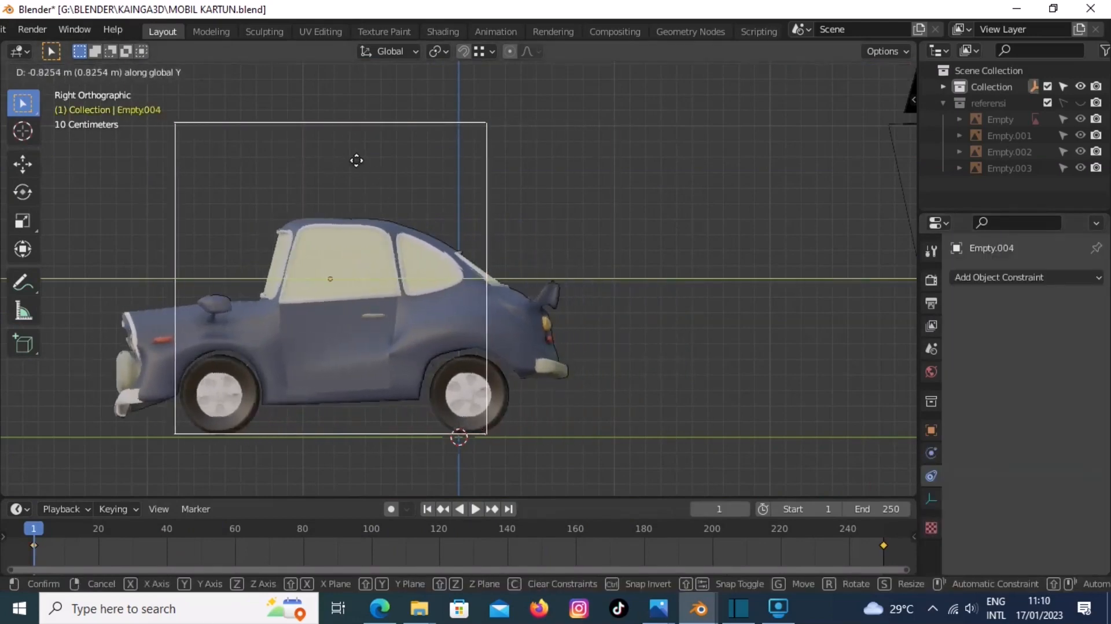
right_click(448, 194)
- Add a Transformation constraint to the rear wheel with the cube empty as its target
click(628, 399)
click(1010, 278)
click(868, 483)
click(1075, 329)
click(614, 237)
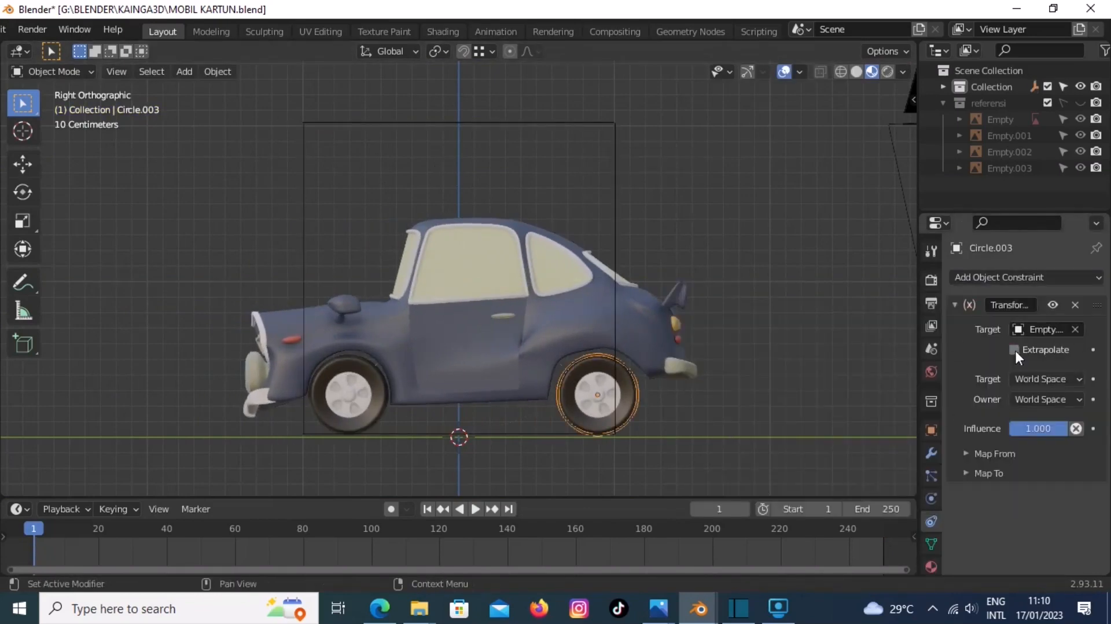
- Enable Extrapolate on the rear wheel's constraint, set Local Space owner, and map from location Y 6 m to -6 m
click(1014, 350)
click(1036, 399)
click(1021, 454)
click(980, 456)
scroll(981, 462, down, 2)
click(1043, 487)
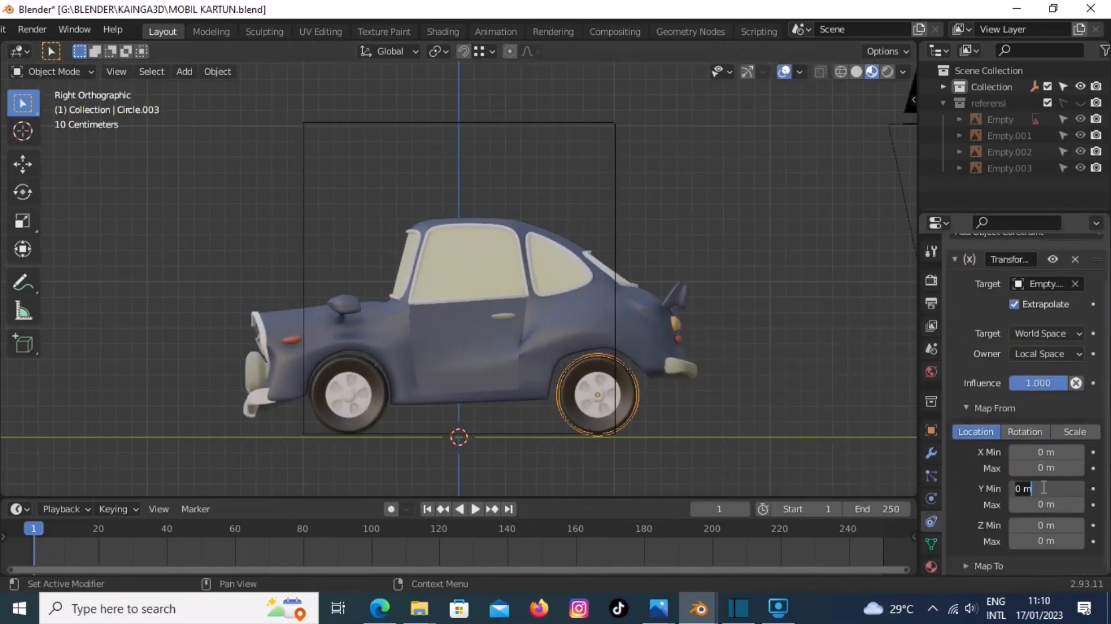
- Set the rear wheel's constraint to map to rotation and edit its Map To rotation range
click(977, 566)
scroll(1018, 521, down, 8)
click(1042, 485)
click(583, 173)
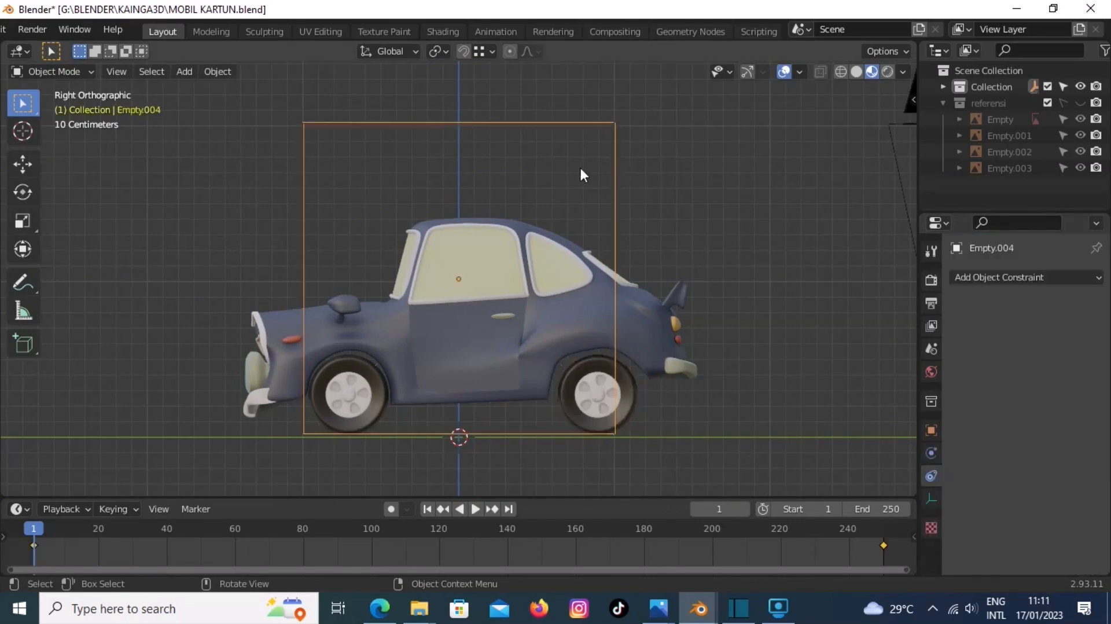
click(604, 371)
scroll(1043, 441, down, 8)
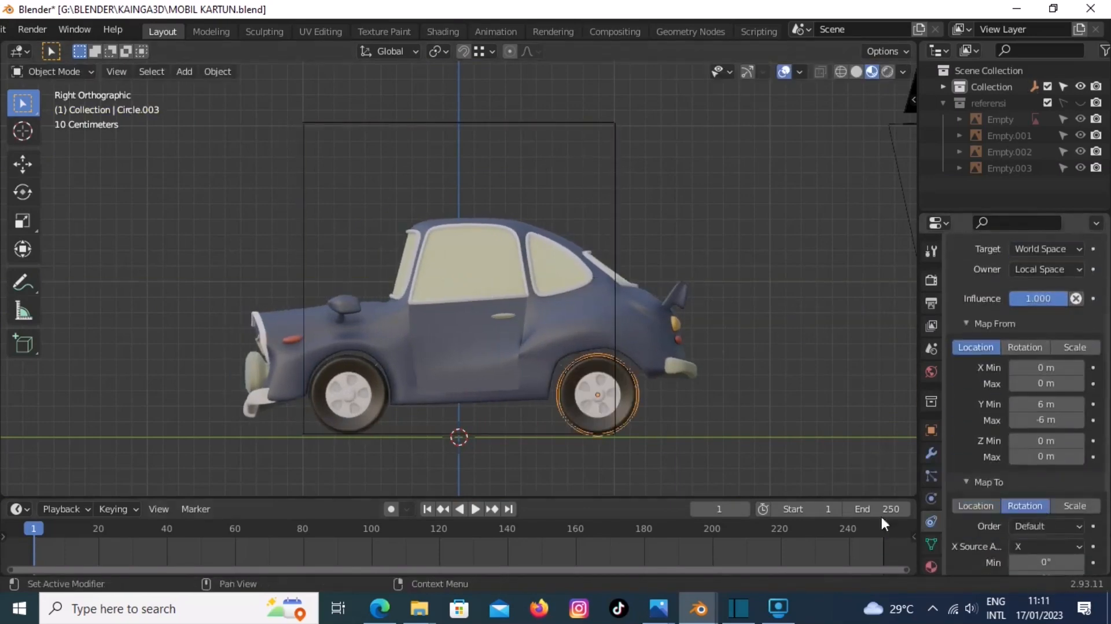
click(1048, 486)
- Check both wheels' rotation with a trial move of the empty along Y
click(619, 178)
key(g)
key(y)
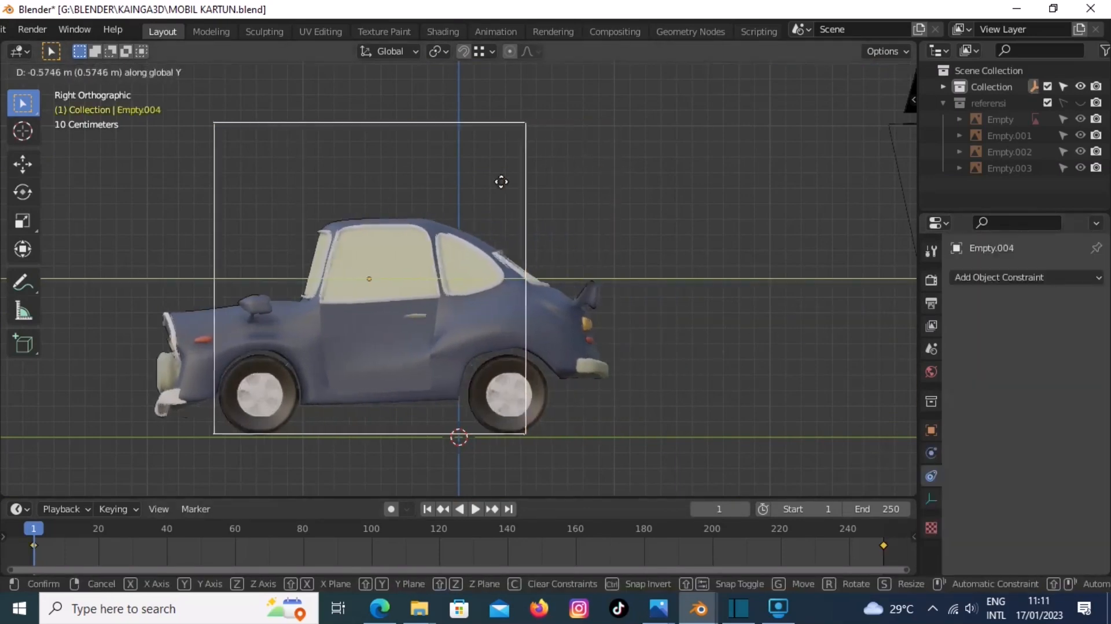
click(596, 219)
- Move the camera about 0.47 m in camera view to reframe the car from behind, and show its lens settings
middle_drag(596, 219, 519, 303)
key(KP_0)
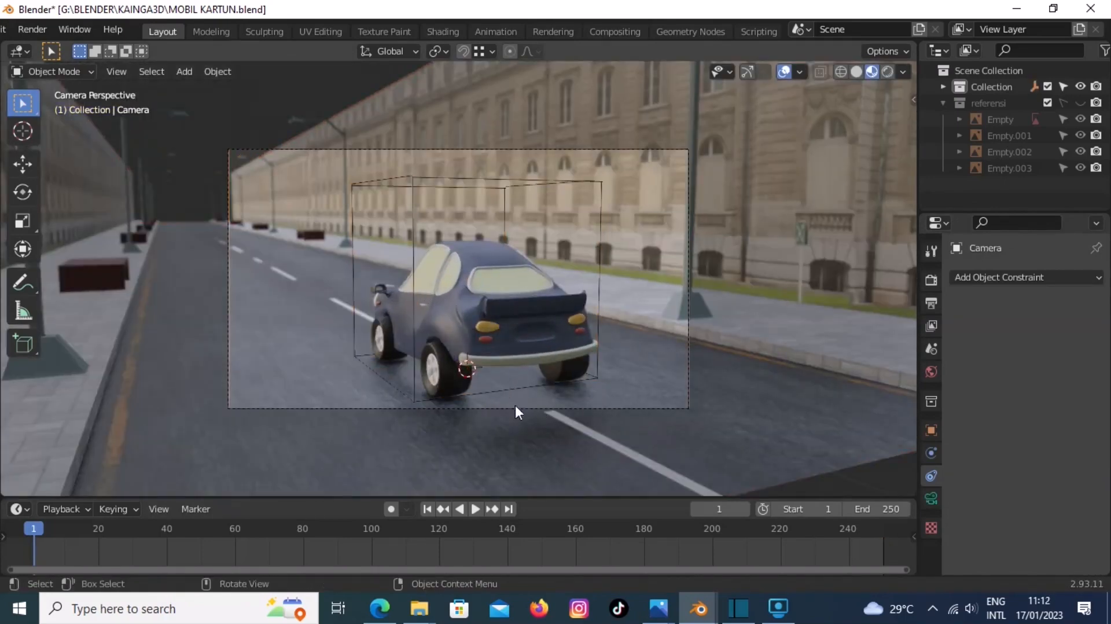
key(g)
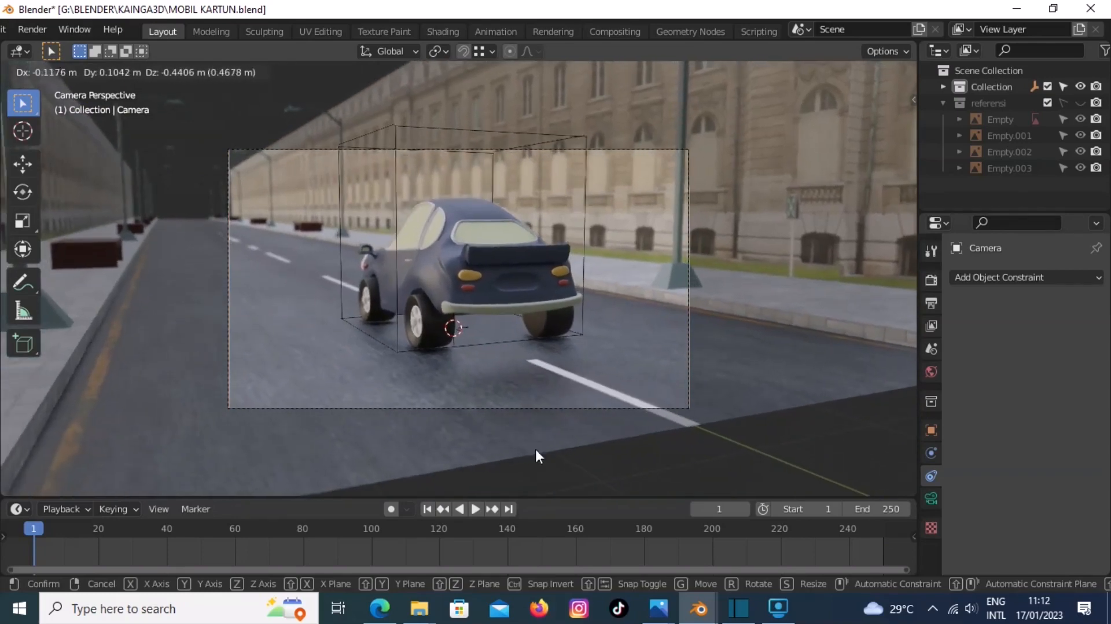
click(536, 450)
click(931, 497)
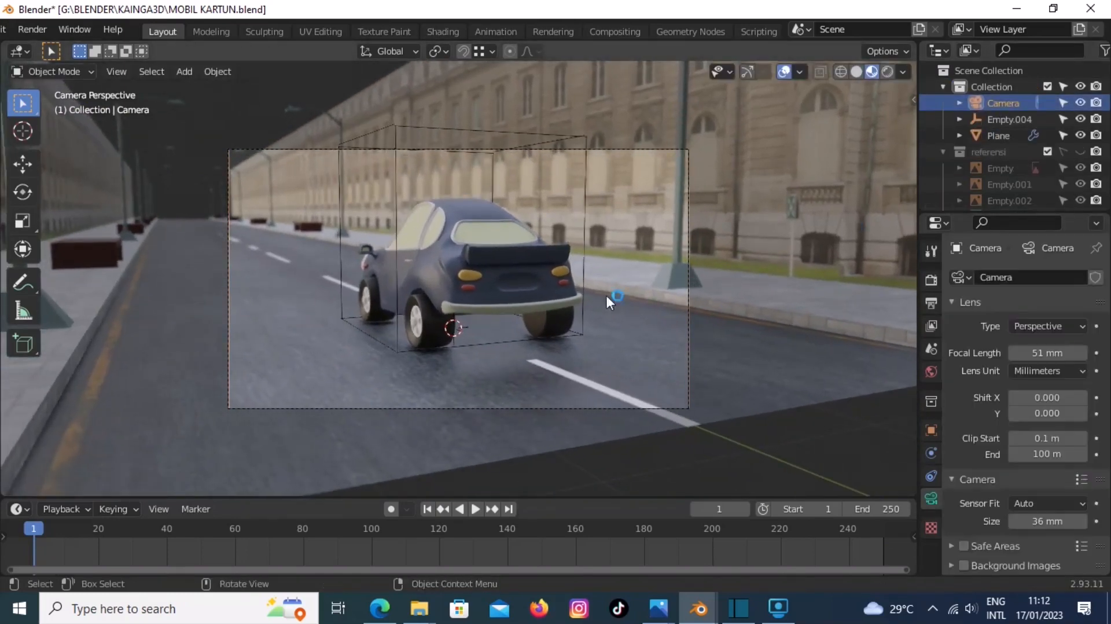
- Leave the camera view and parent the camera to the cube empty
key(KP_0)
scroll(549, 224, down, 3)
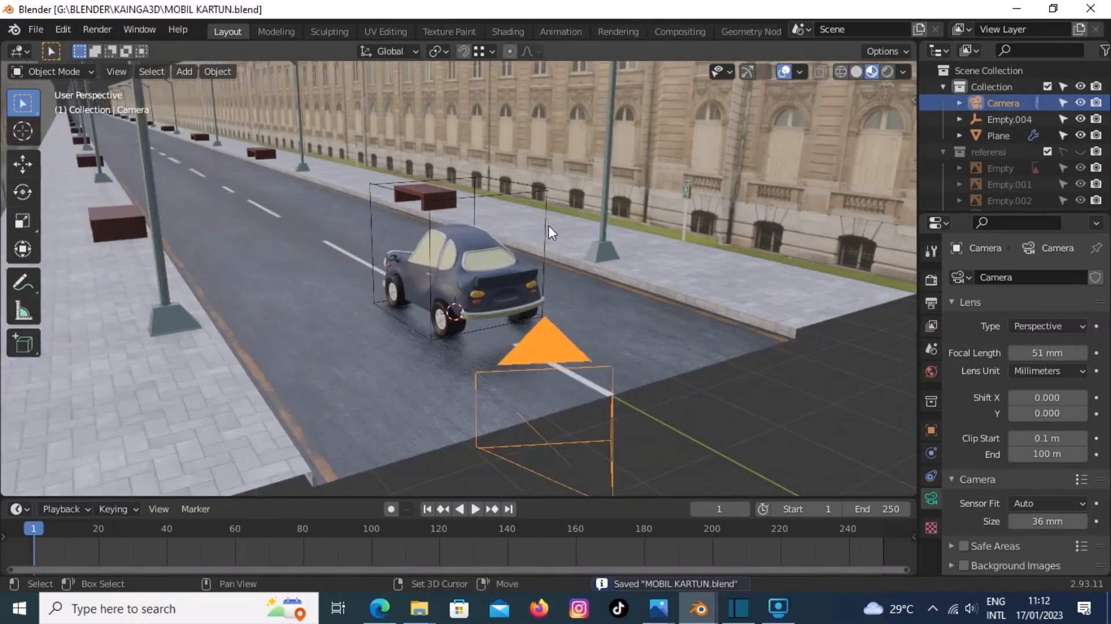
shift+click(549, 225)
key(ctrl+p)
click(588, 248)
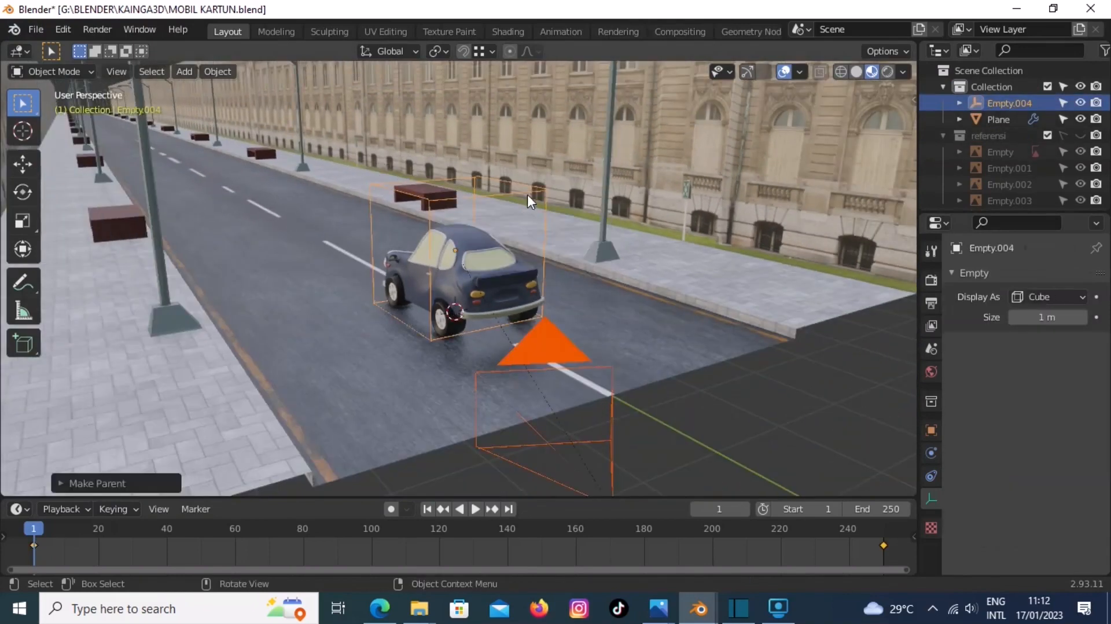
- Play and scrub the animation to check that the camera follows the car, including through the camera view
click(612, 376)
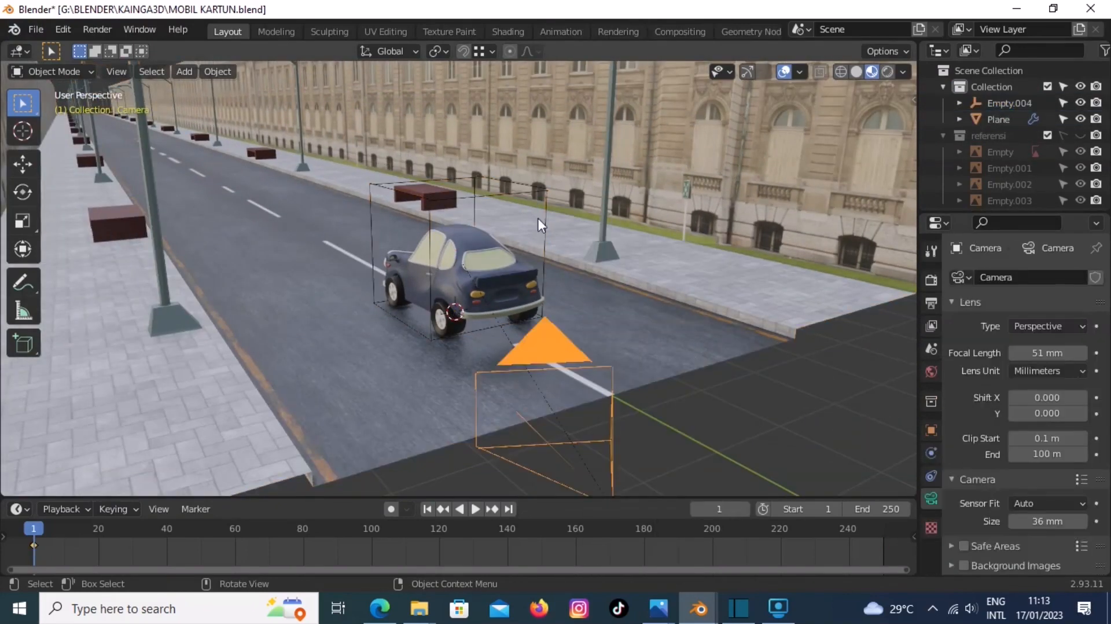
click(544, 219)
click(475, 509)
drag(102, 533, 239, 537)
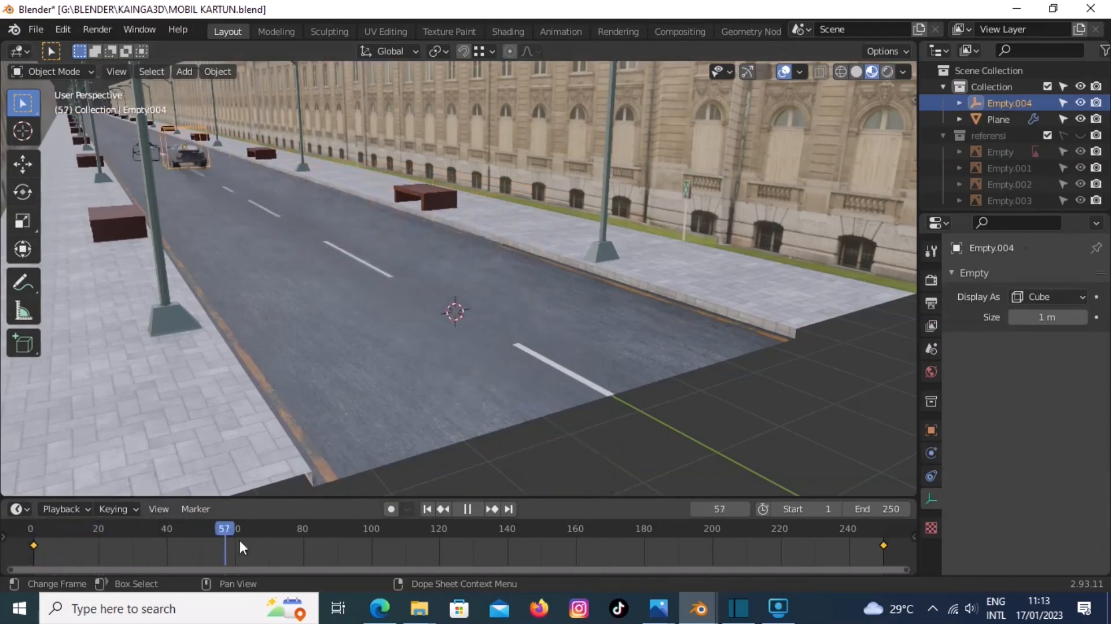
key(space)
key(KP_0)
- Move the camera in top view onto the sidewalk beside the car
click(505, 386)
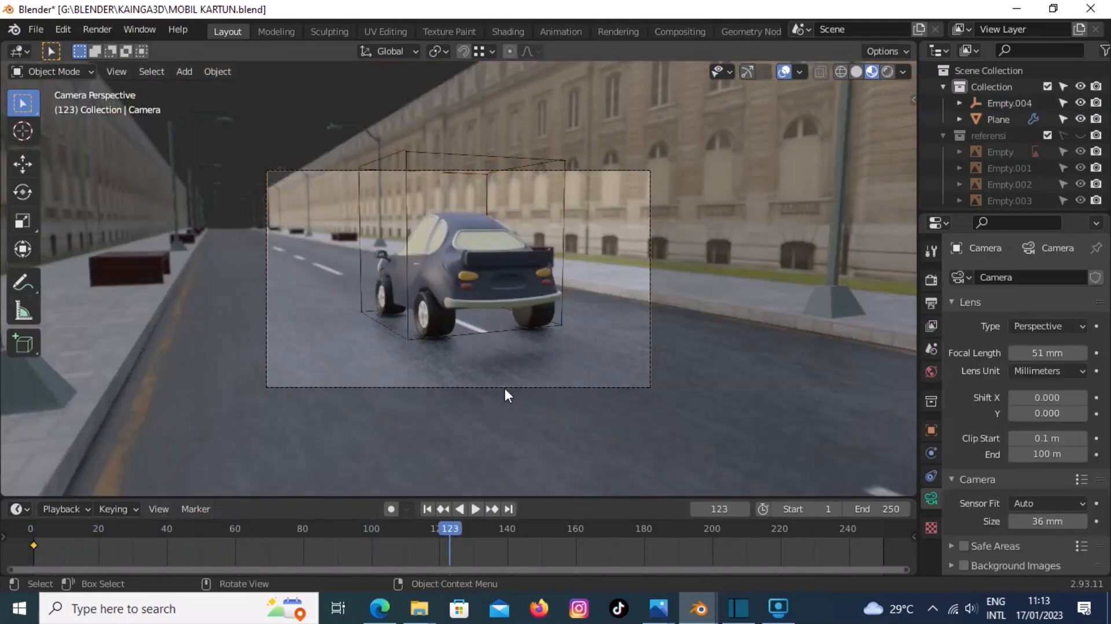
key(KP_7)
scroll(546, 374, down, 3)
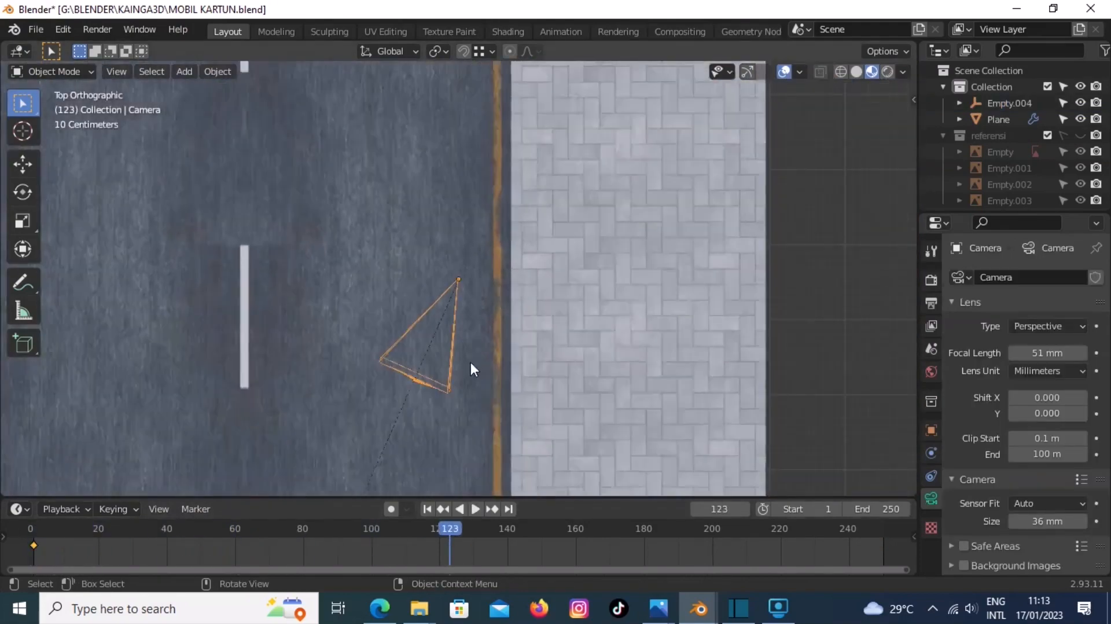
shift+middle_drag(470, 360, 448, 167)
key(g)
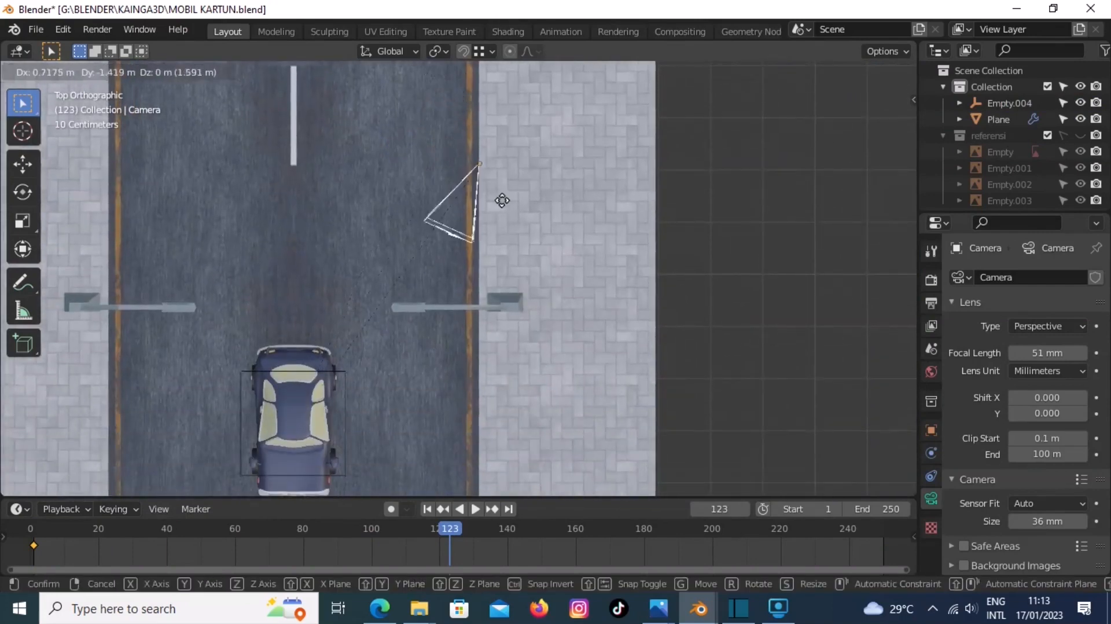
click(561, 371)
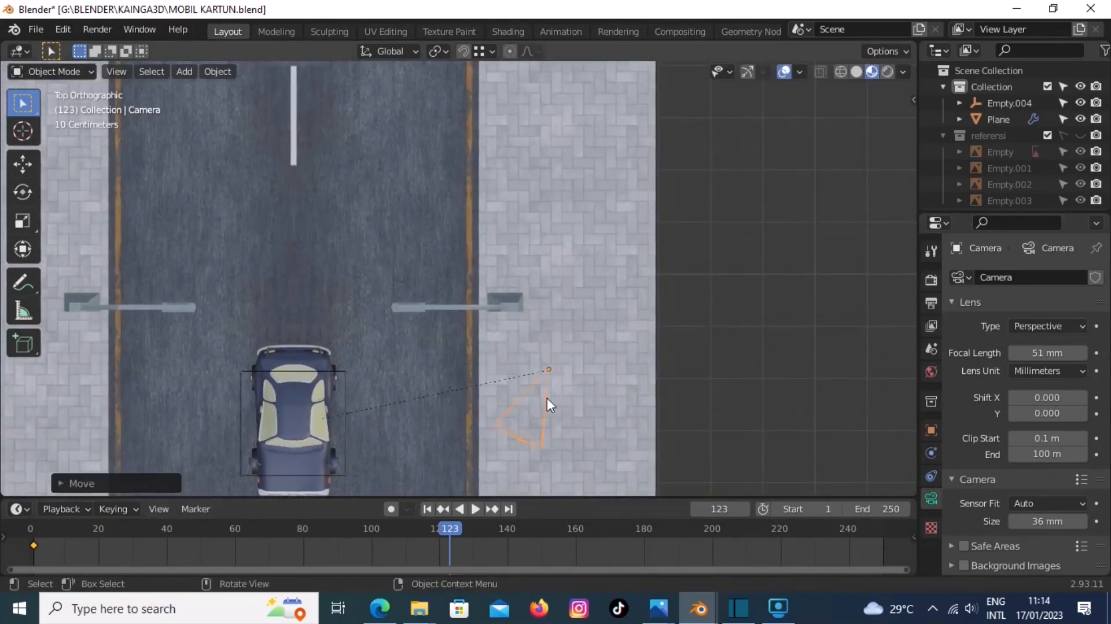
- Add a Track To constraint to the empty with Plane as target, track axis Y and up axis Z
shift+click(346, 388)
click(931, 476)
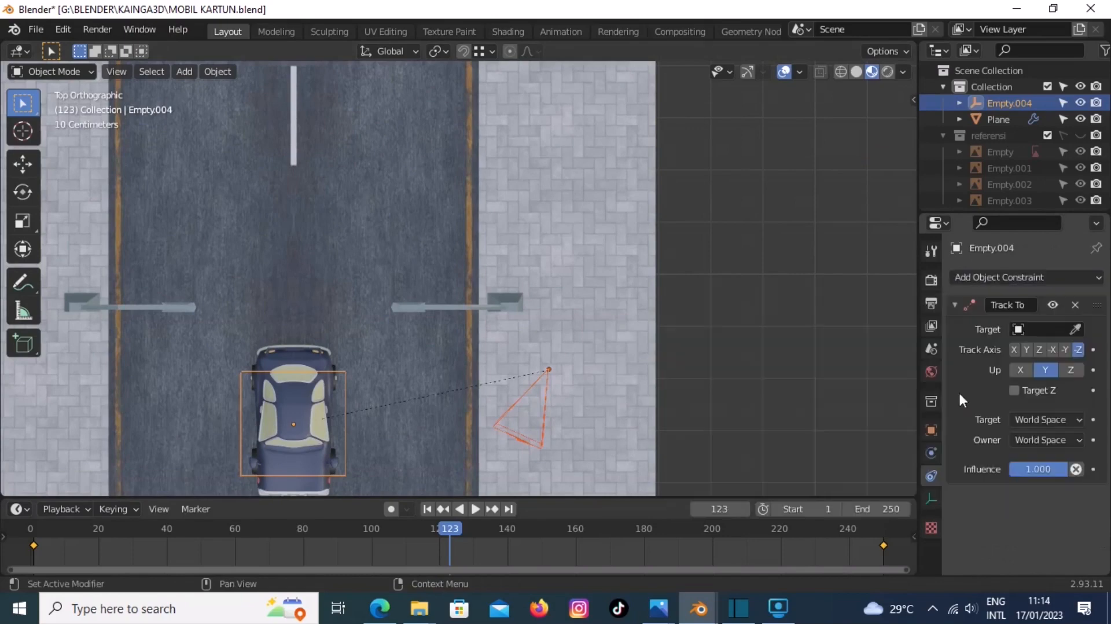
click(349, 388)
click(1025, 369)
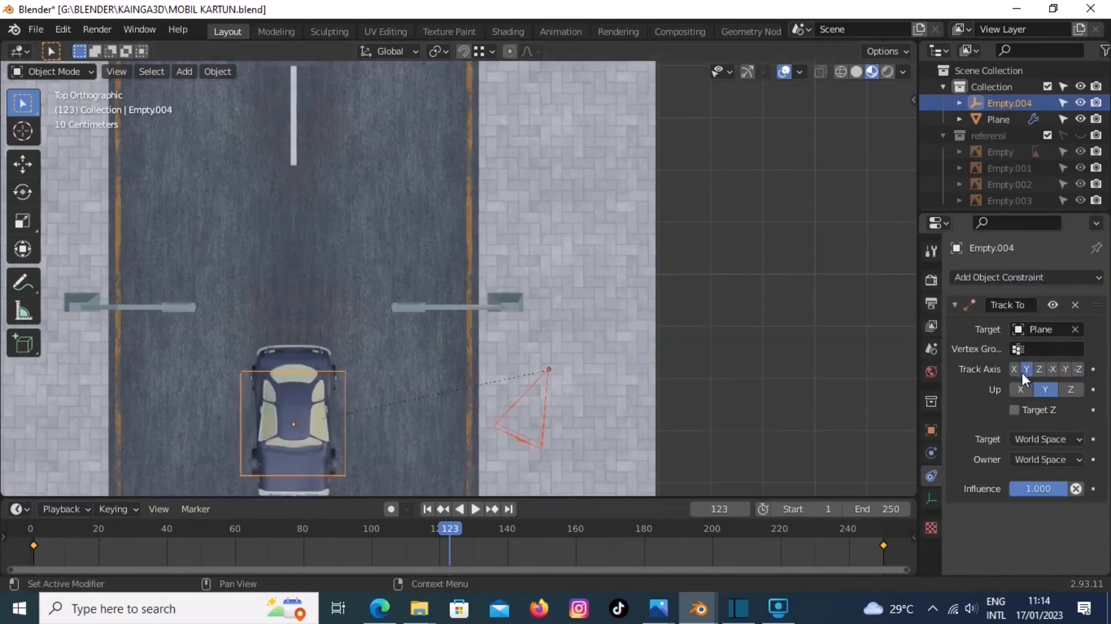
click(1065, 369)
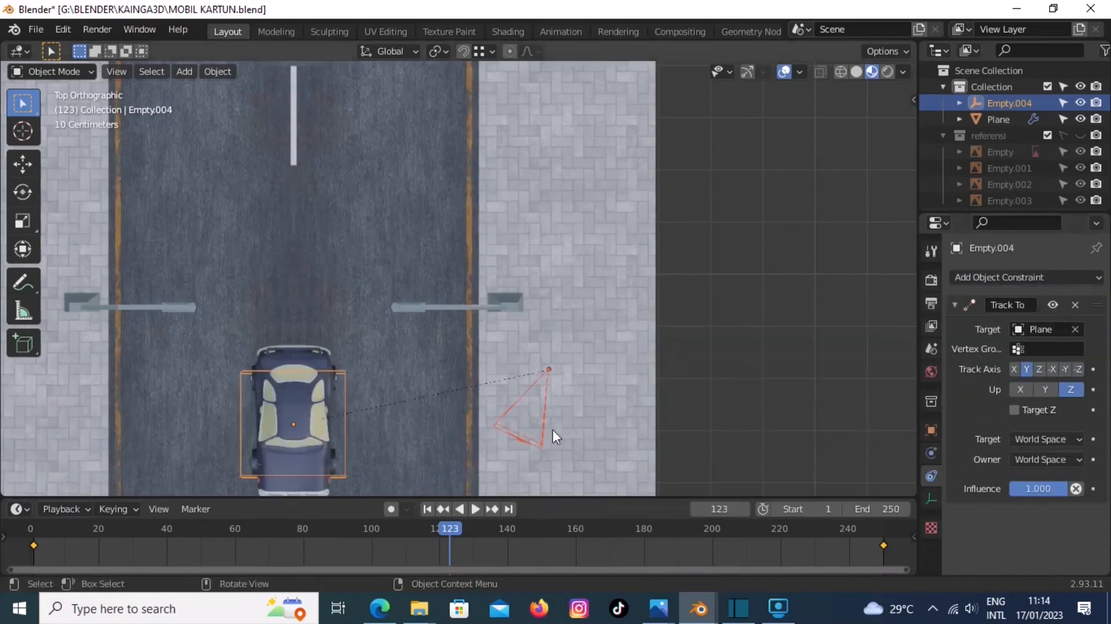
click(1005, 278)
- Rotate the camera in top view to face the car's side and check the framing through the camera
click(495, 426)
key(r)
click(563, 391)
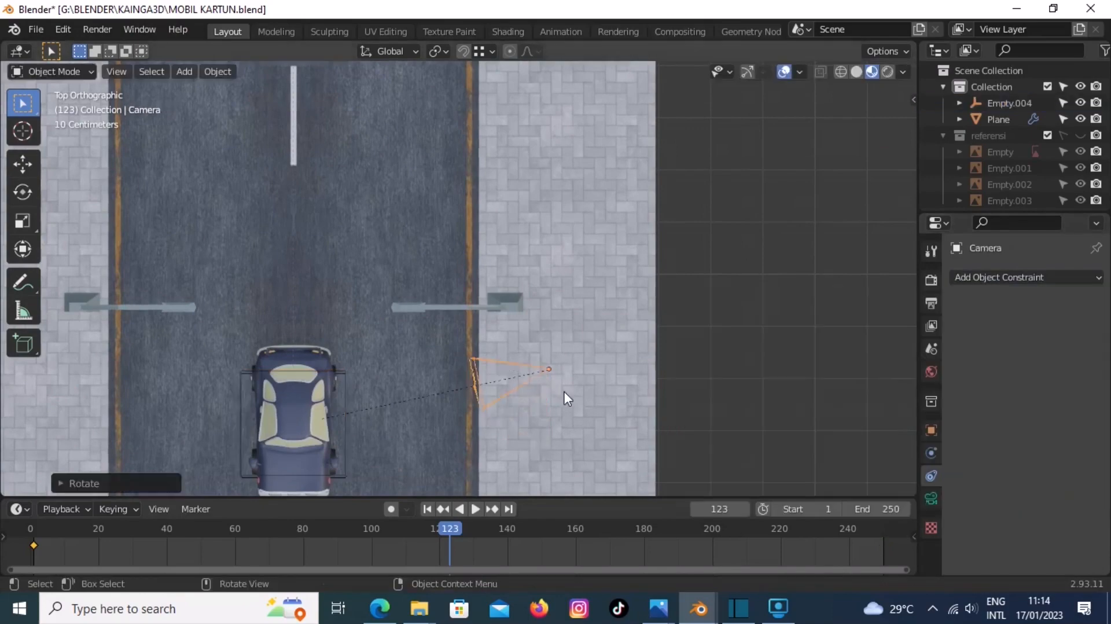
key(KP_0)
click(641, 387)
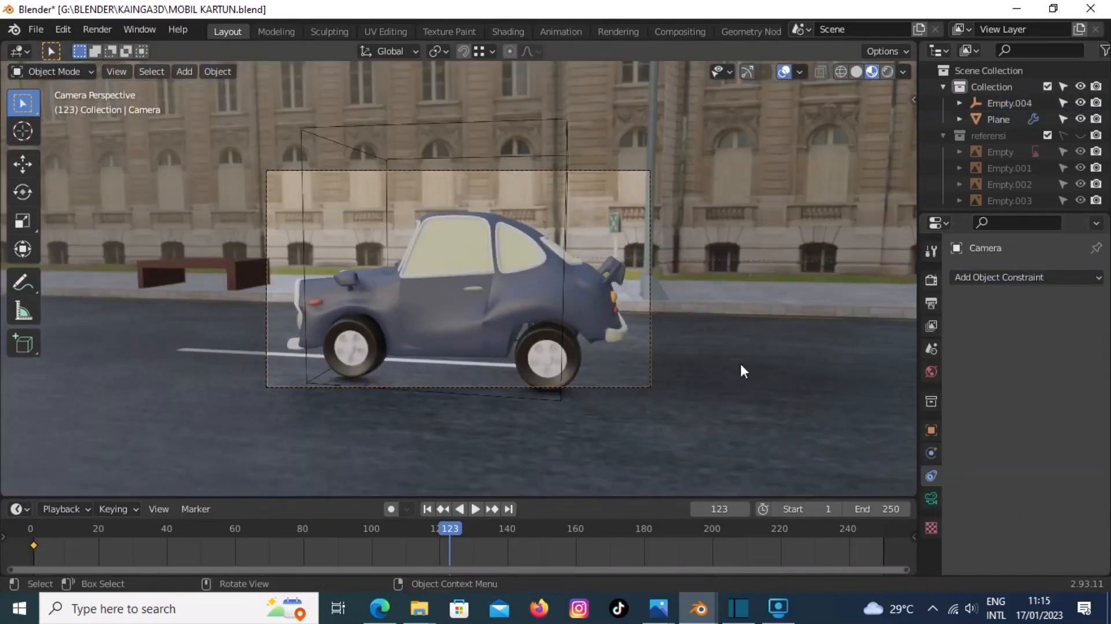
- Select the camera beside the car and keyframe its side-facing placement at frame 123
click(649, 381)
click(650, 383)
key(KP_Decimal)
scroll(608, 381, down, 5)
middle_drag(570, 382, 455, 285)
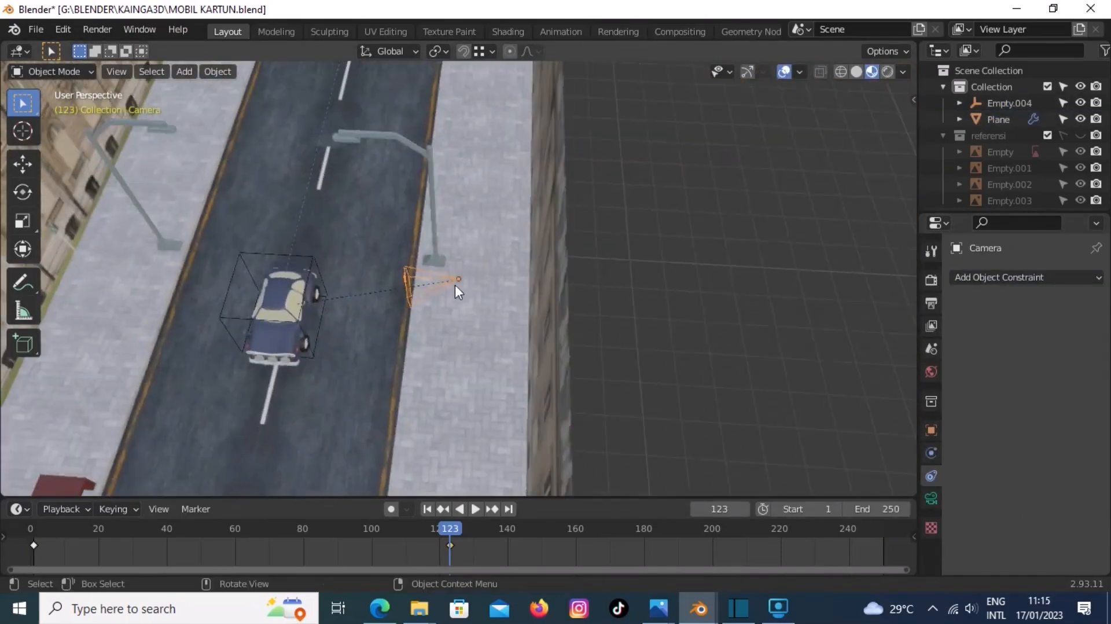
- Inspect the camera's parent and tracking settings and the constraints of the empty around the car
click(931, 498)
click(931, 429)
scroll(1009, 533, down, 5)
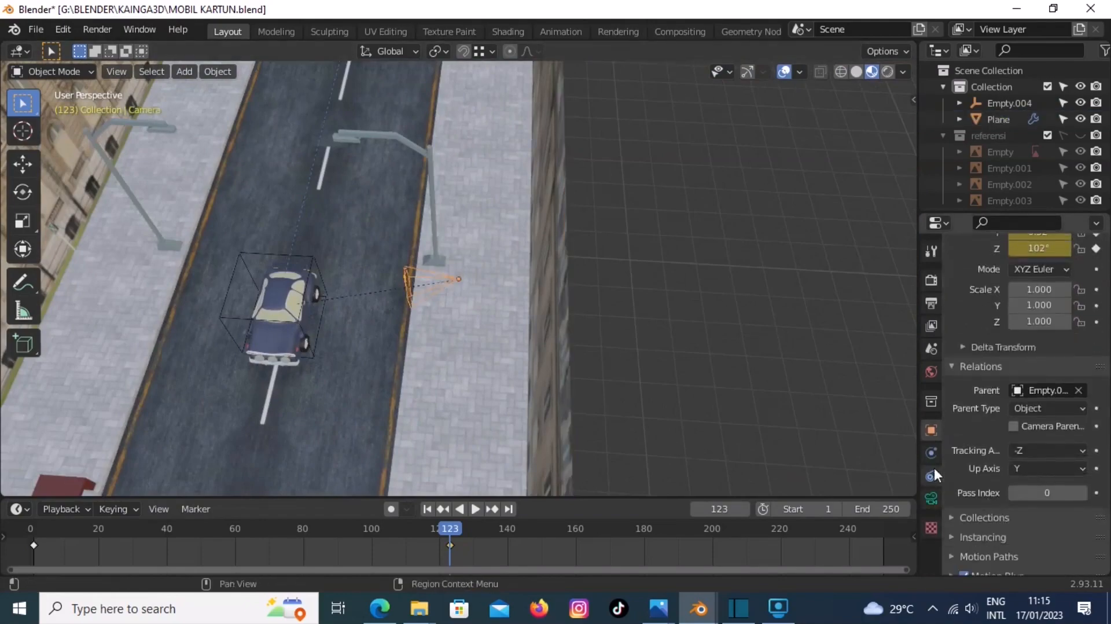
click(931, 453)
key(ctrl+Tab)
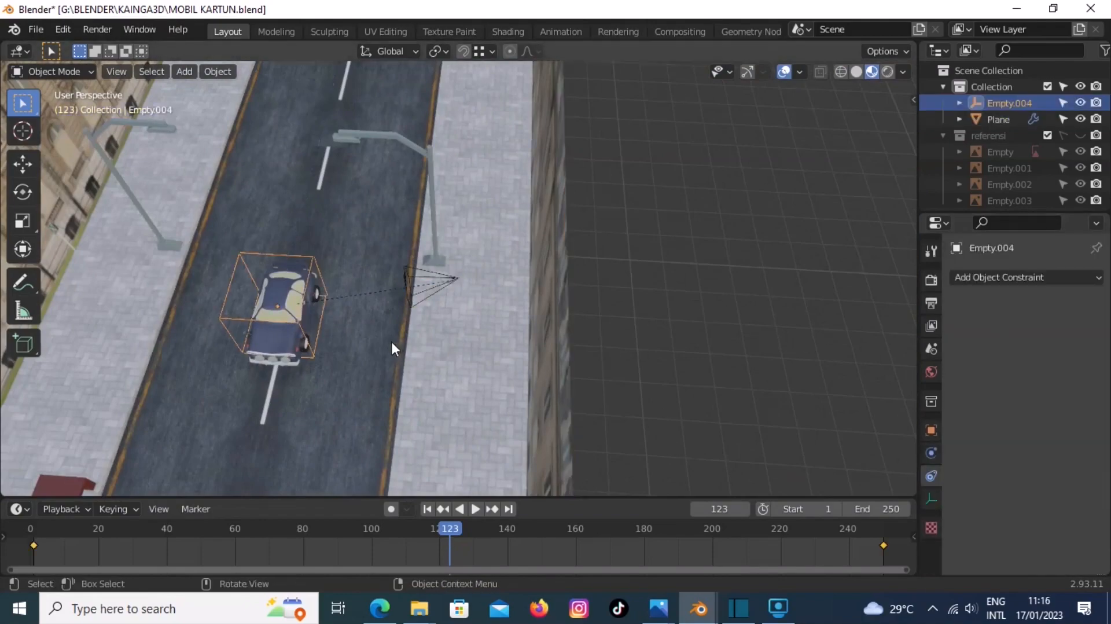
- Play the animation through the camera view and bring the playhead to frame 250
key(KP_0)
key(space)
drag(260, 529, 883, 578)
key(space)
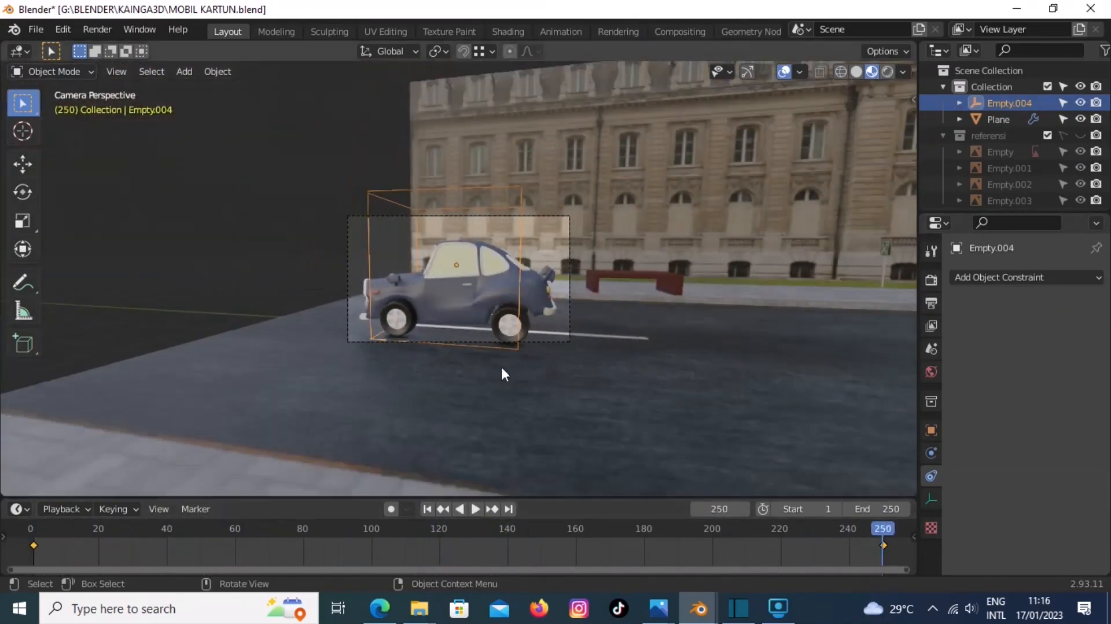
- Move the camera in top view to the front corner of the car and rotate it about 55° to face the car
middle_drag(502, 368, 570, 383)
scroll(570, 384, down, 3)
scroll(671, 397, up, 2)
click(770, 394)
key(KP_7)
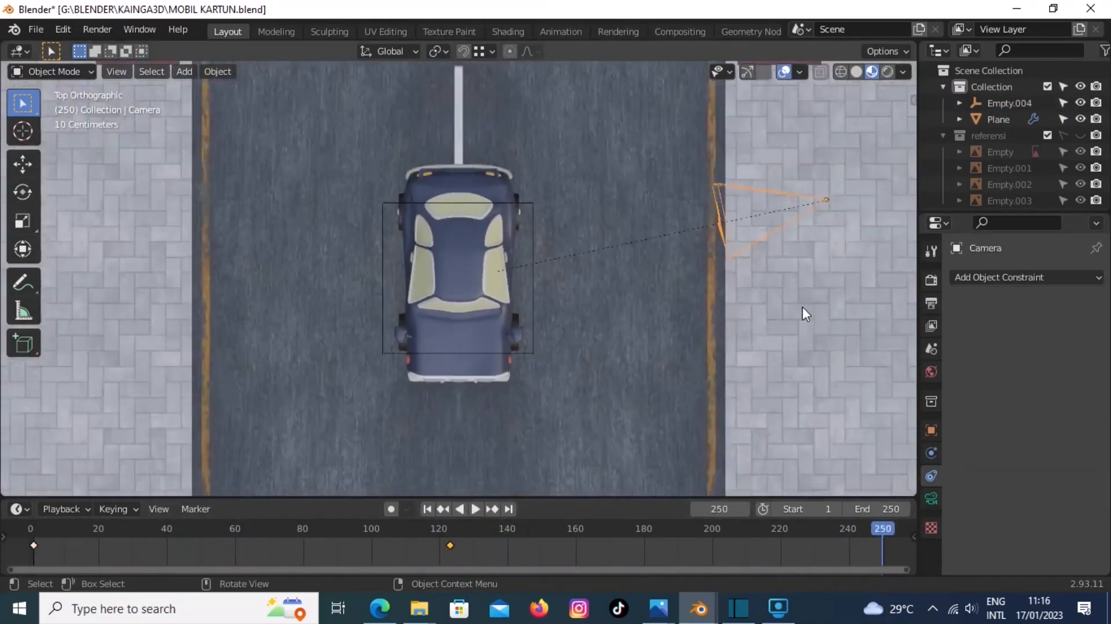
scroll(802, 308, down, 2)
click(714, 224)
click(713, 224)
key(g)
click(590, 492)
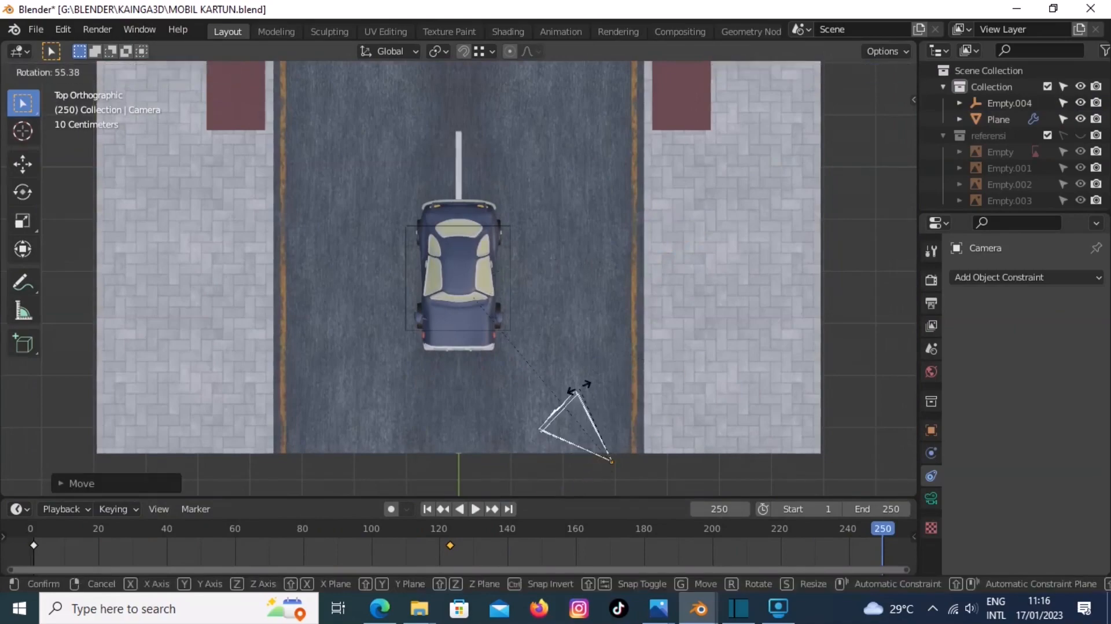
click(579, 386)
- Reframe the camera so the whole car fits its view from the front corner and keyframe it at frame 250
key(KP_0)
click(534, 338)
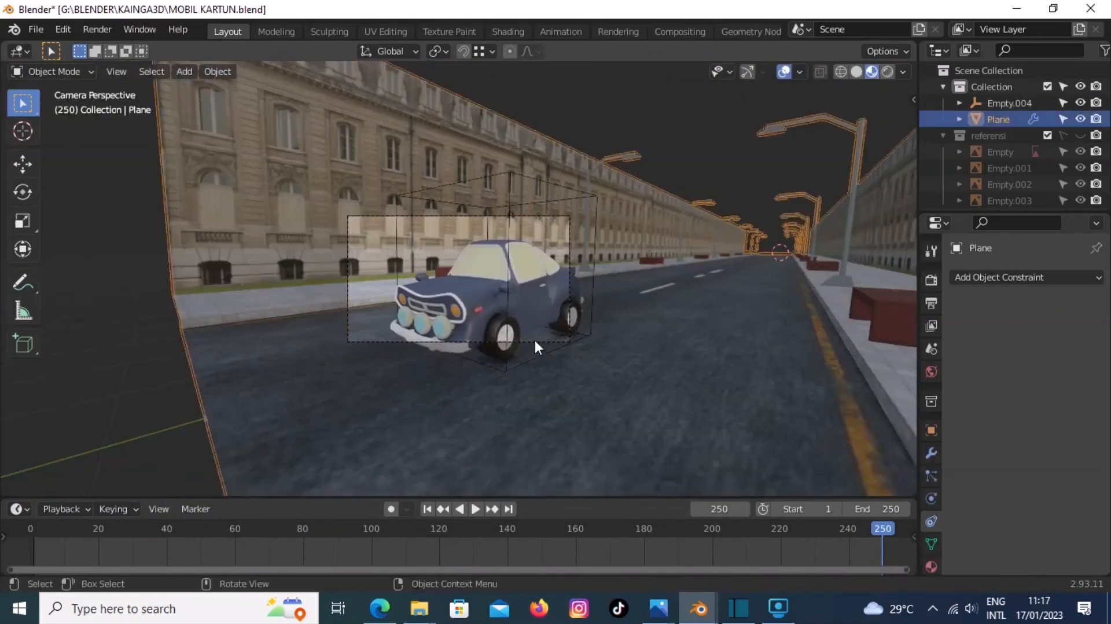
click(431, 340)
click(425, 332)
middle_drag(425, 332, 683, 260)
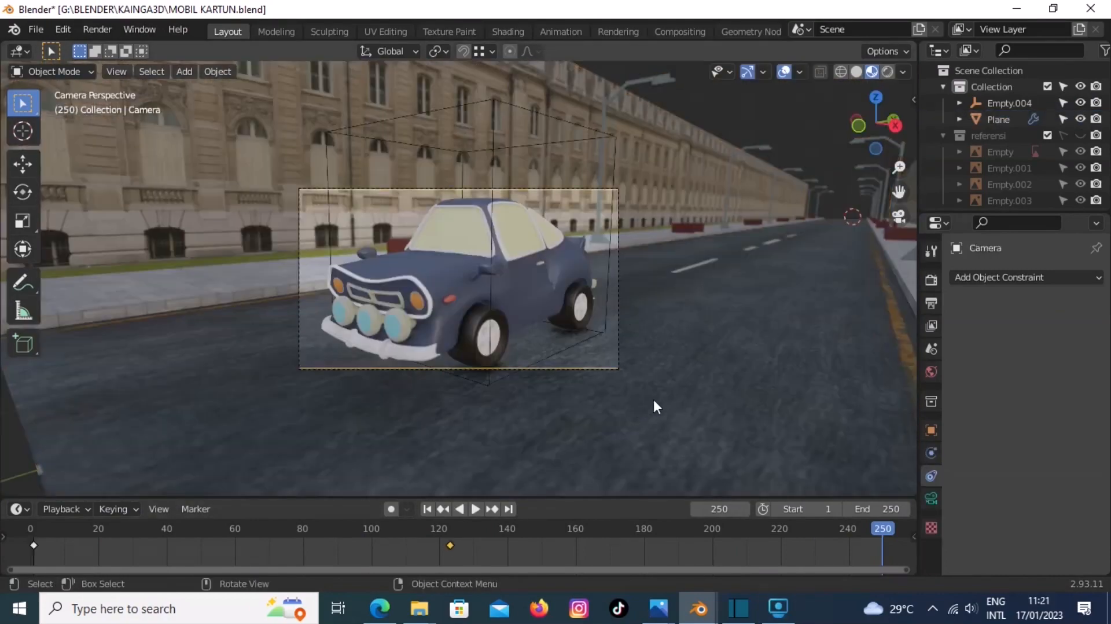
- Play and scrub the animation back to its start to check the camera's movement around the car
key(space)
drag(815, 532, 28, 533)
click(469, 509)
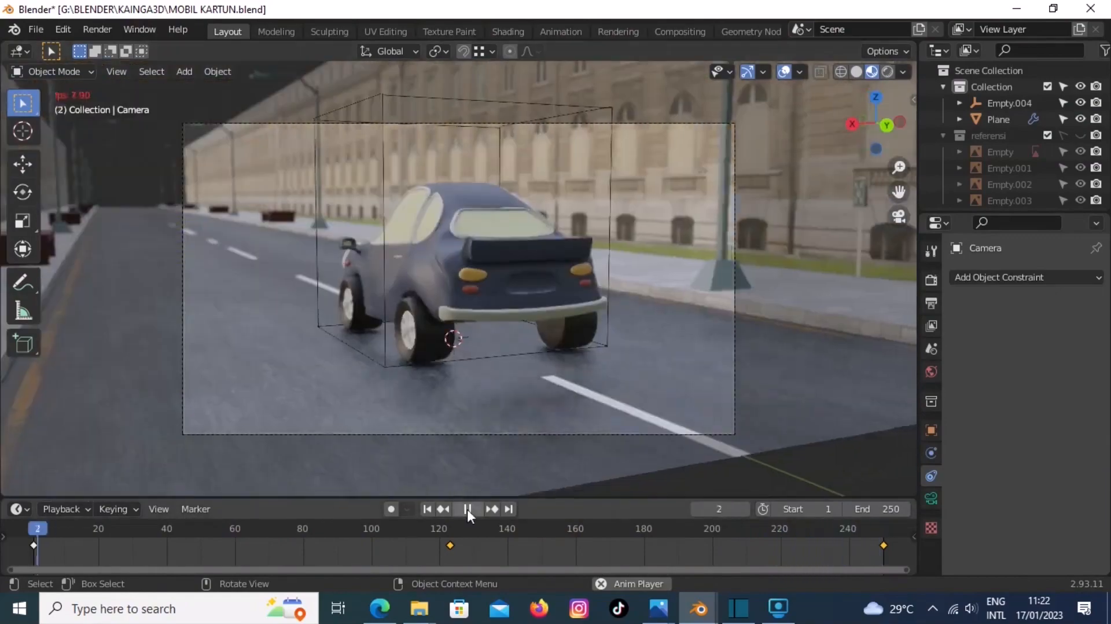
click(467, 509)
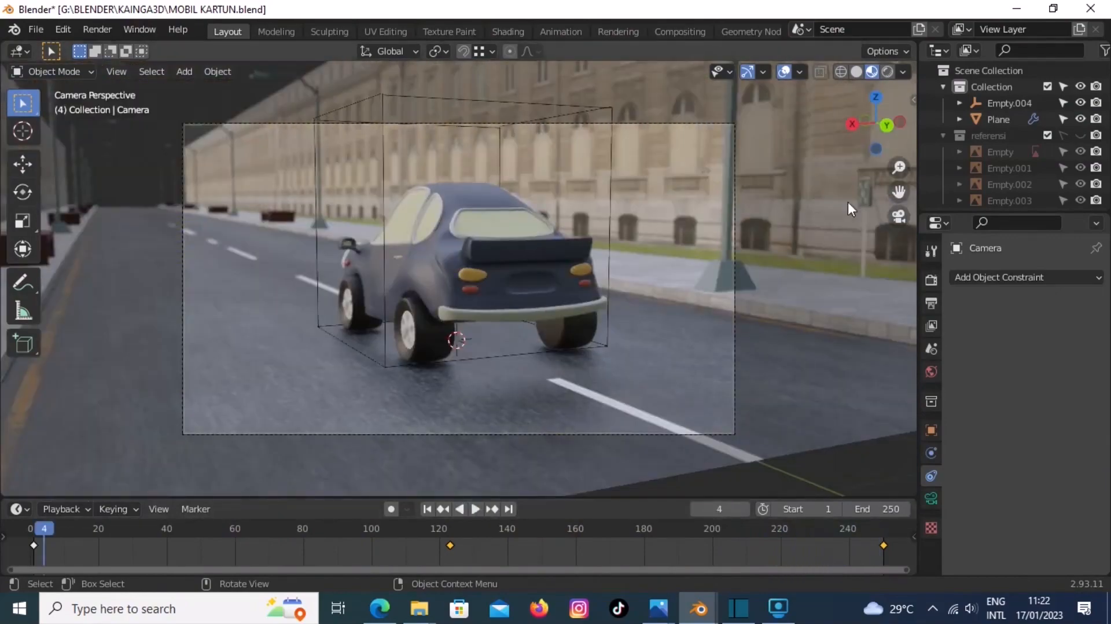
- Show the scene in rendered shading with the Workbench engine, using MatCap lighting and Texture color
click(887, 71)
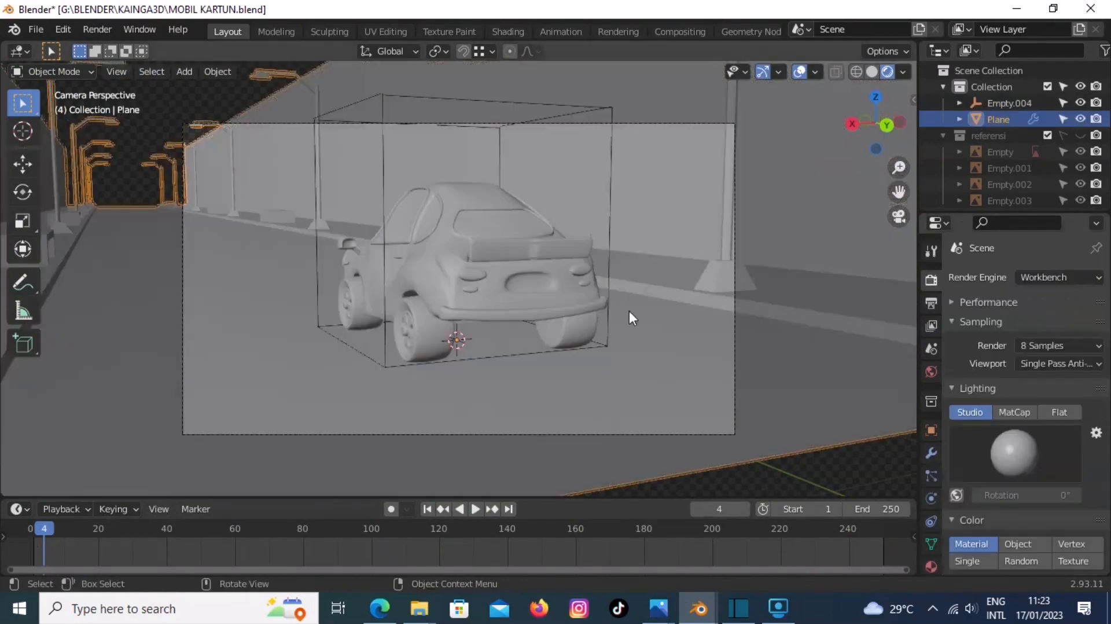
click(1016, 412)
scroll(1029, 434, down, 3)
click(1071, 445)
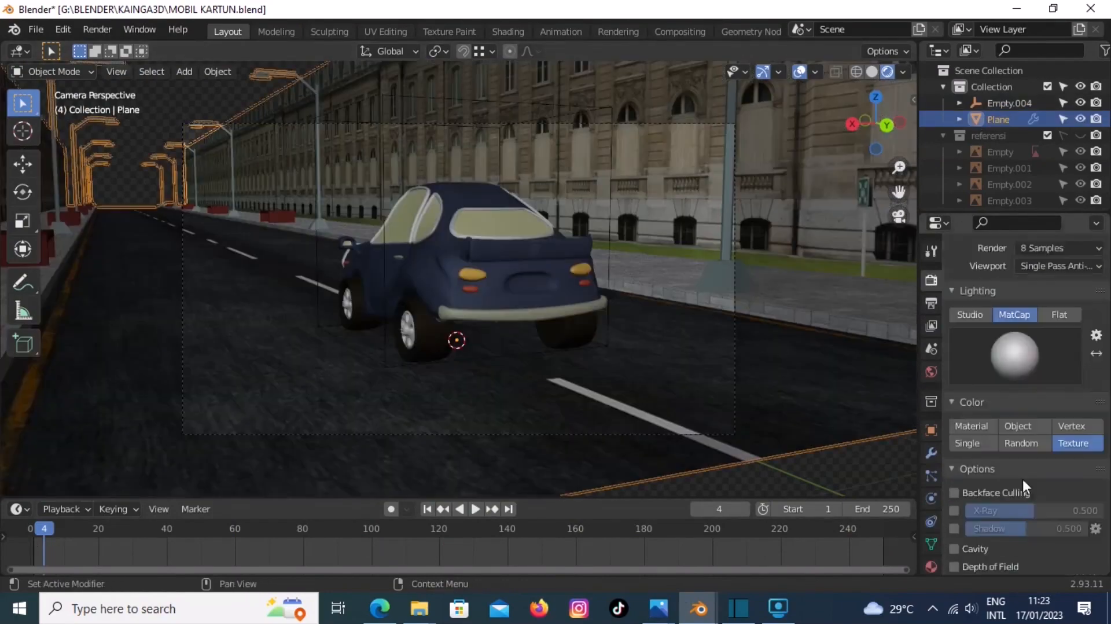
- Enable shadow, depth of field and cavity of type Both, with world-space ridge and valley at 2.500 and screen-space ones at 2.000
scroll(1022, 478, down, 1)
click(954, 495)
scroll(930, 460, down, 5)
click(954, 419)
click(1087, 418)
click(1037, 492)
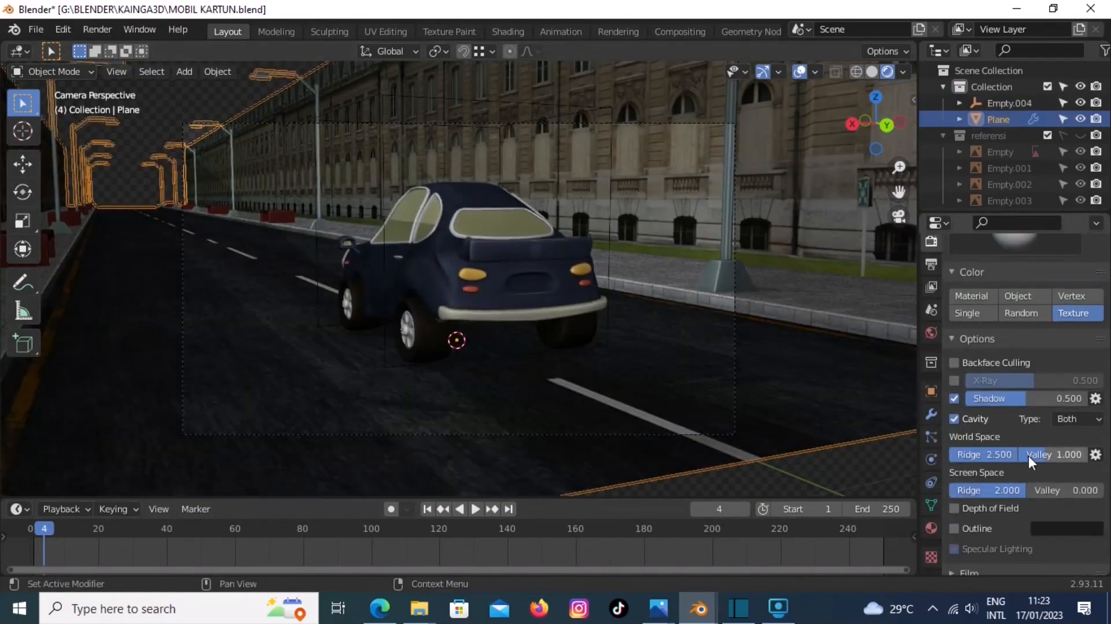
scroll(984, 512, down, 3)
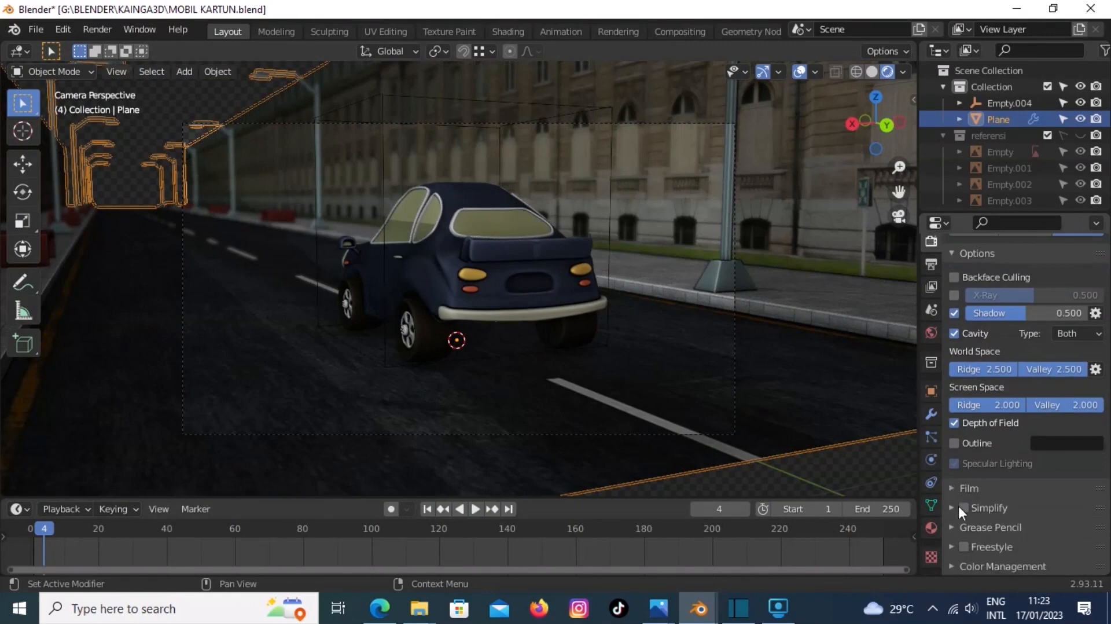
- Choose a glossier MatCap and set color management to the High Contrast look with exposure 0.541 and gamma 1.676
scroll(993, 275, up, 5)
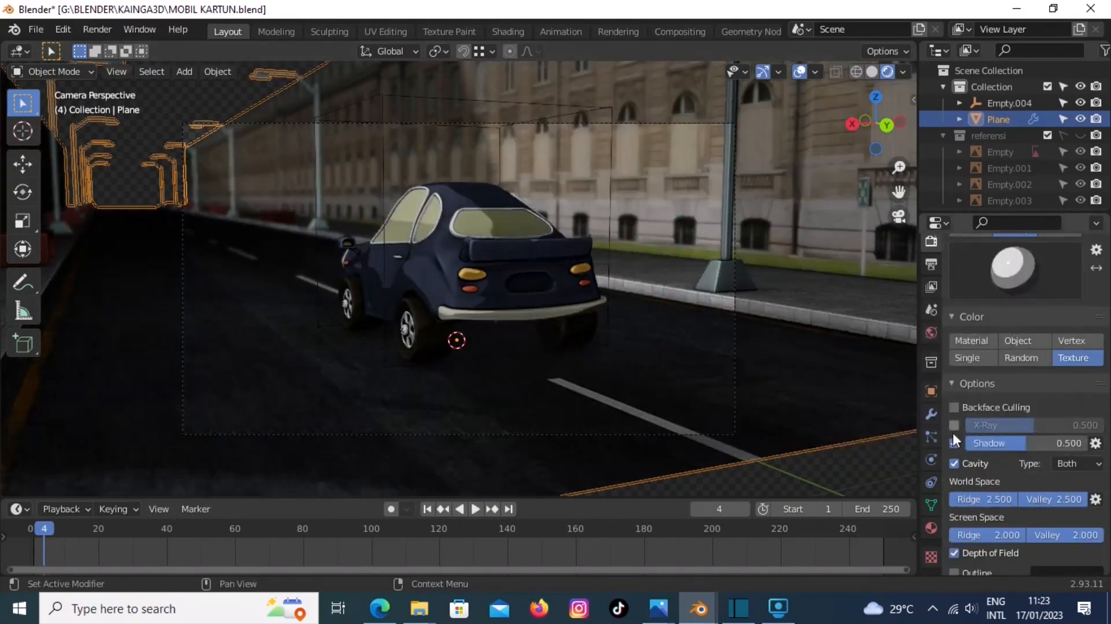
scroll(952, 557, down, 10)
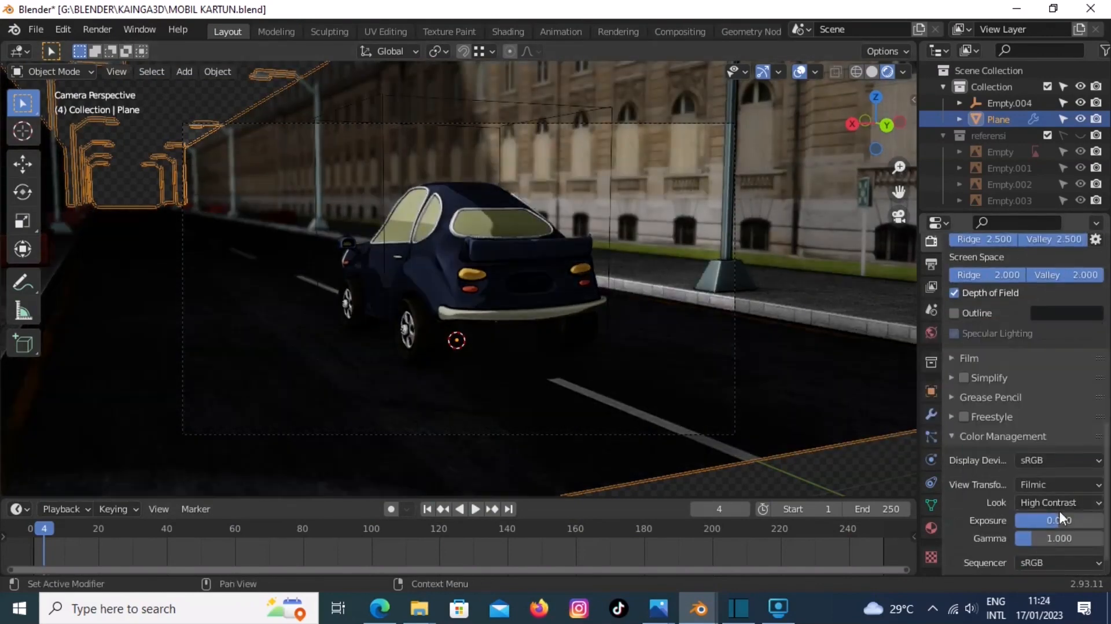
drag(1059, 538, 1076, 520)
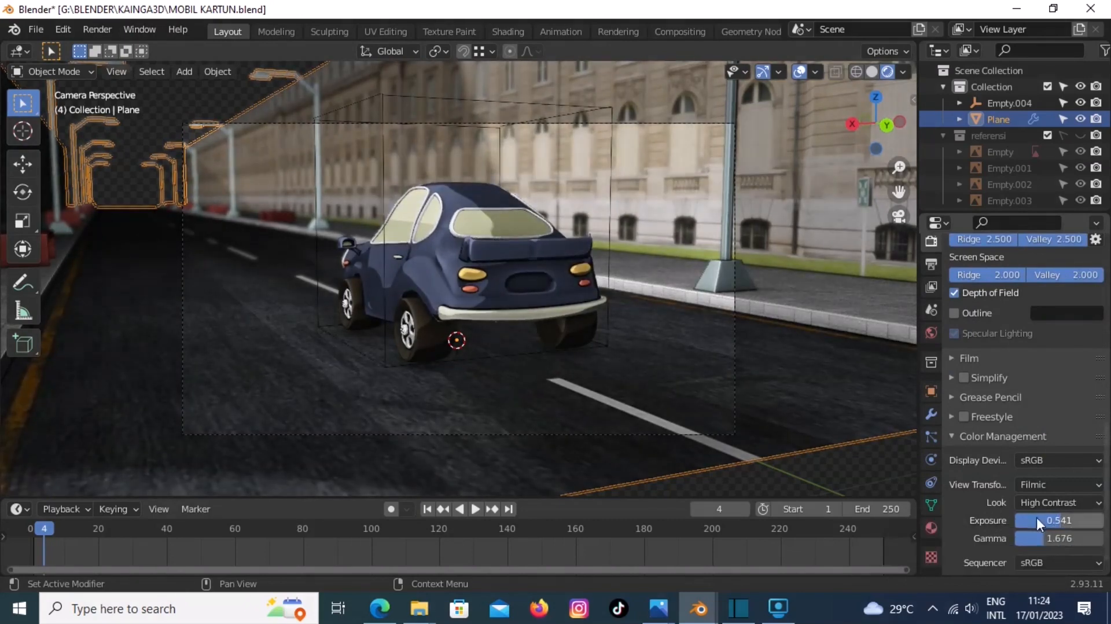
- Save the file and render the current frame as an image
key(ctrl+s)
click(129, 65)
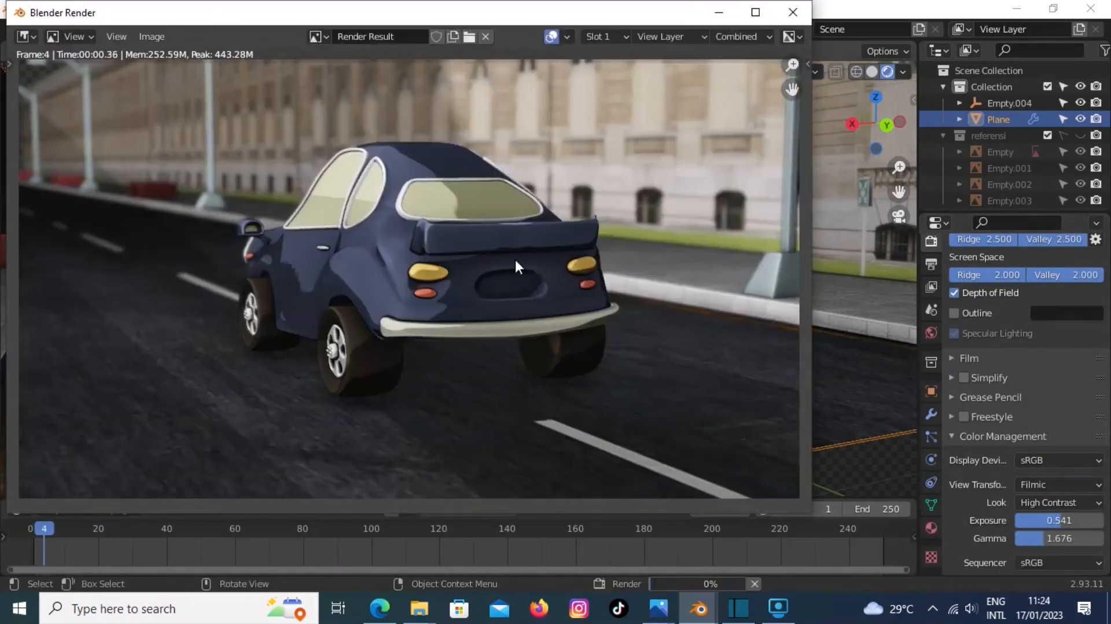